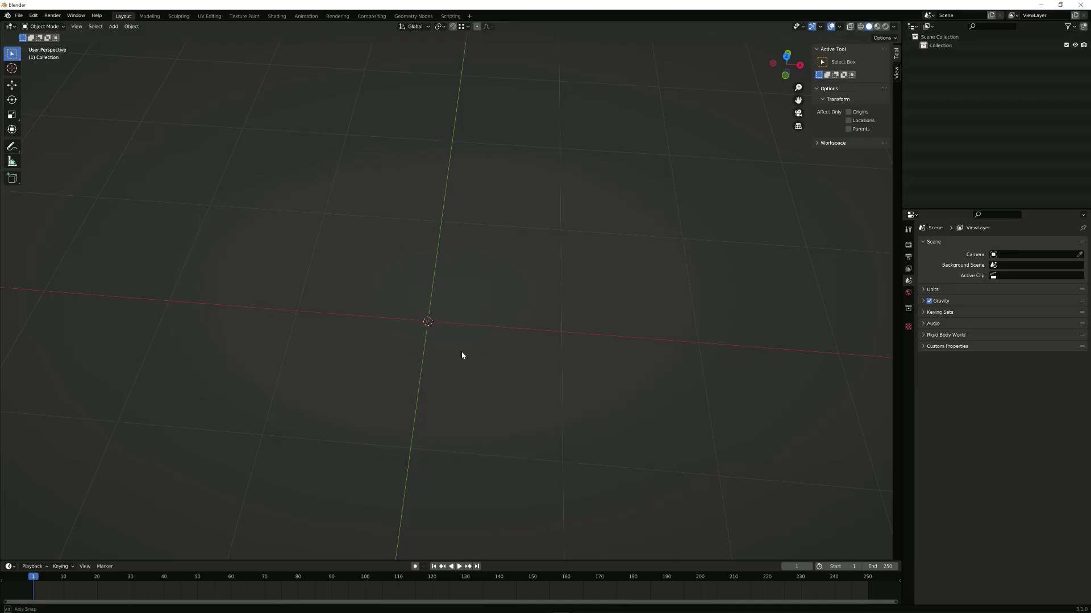
Step: Import the dagger reference image from the desktop into the 3D viewport
{"action": "middle_click_drag", "start_coordinate": [463, 356], "coordinate": [530, 263]}
{"action": "left_click_drag", "start_coordinate": [622, 7], "coordinate": [627, 70]}
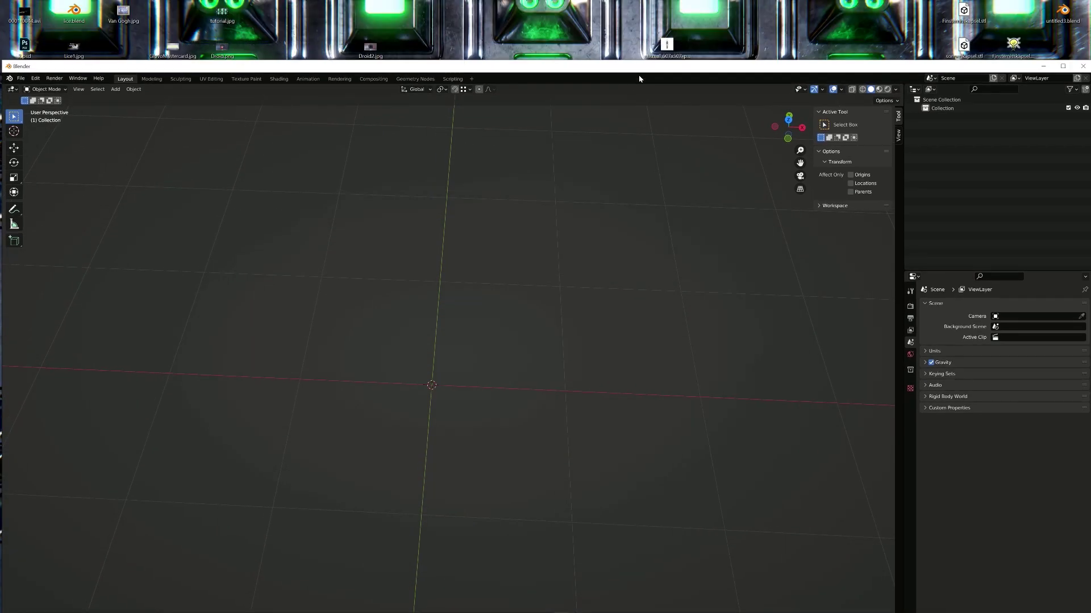
{"action": "left_click_drag", "start_coordinate": [666, 40], "coordinate": [618, 260]}
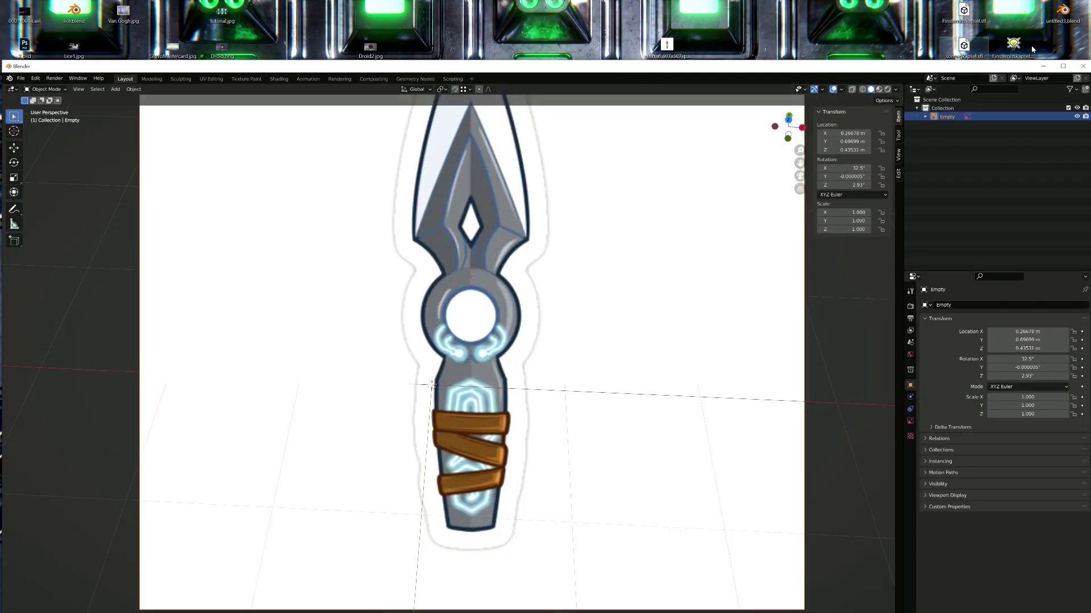
{"action": "left_click", "coordinate": [1062, 66]}
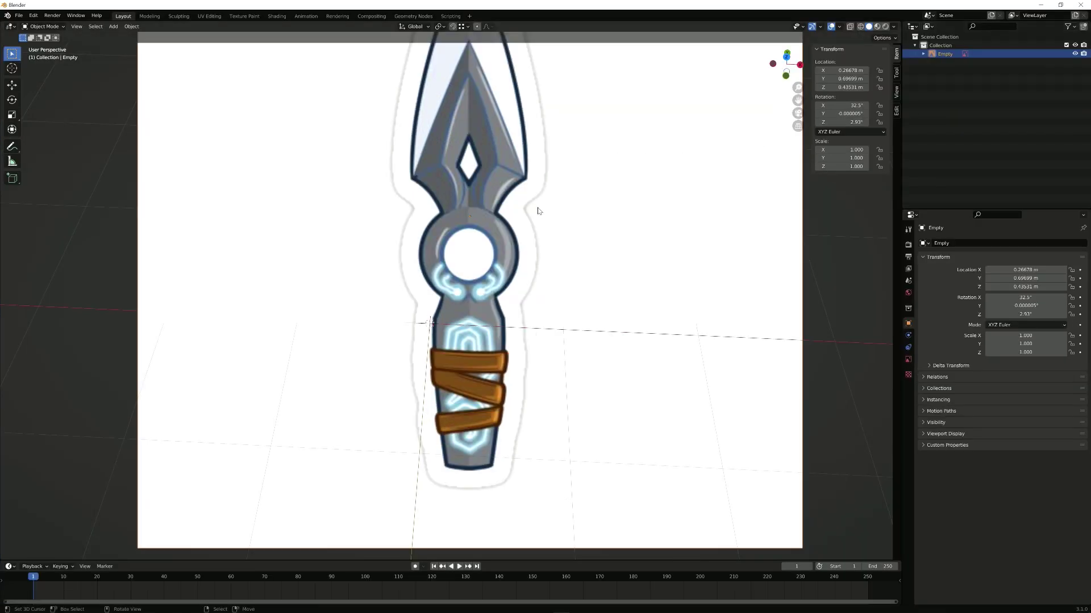
Step: Clear the reference image's location and rotation, and lower it along Z to about -1.11 m
{"action": "key", "text": "alt+g"}
{"action": "key", "text": "alt+r"}
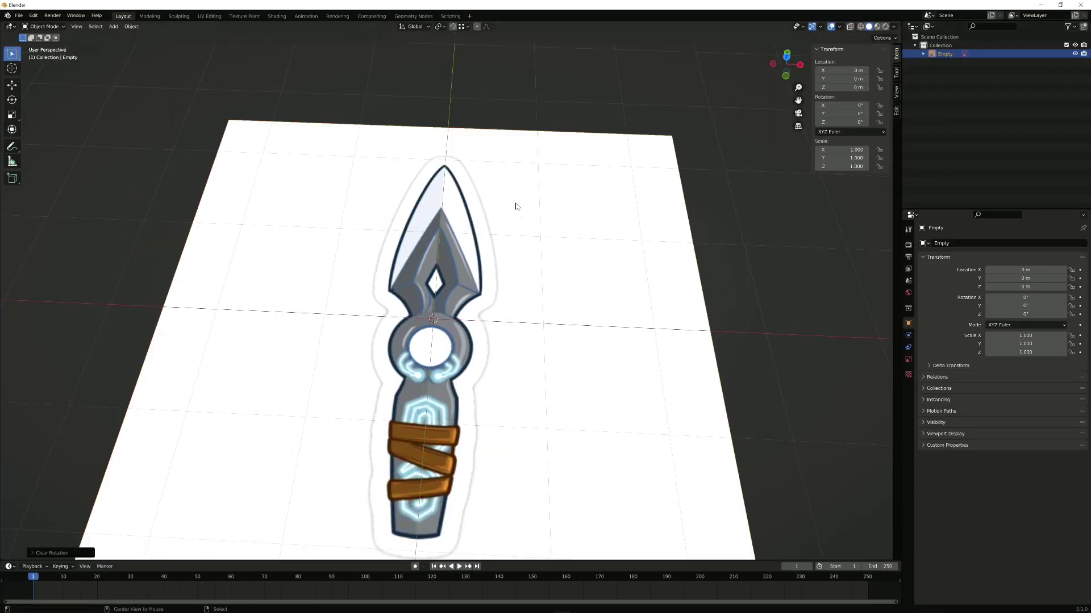
{"action": "key", "text": "g"}
{"action": "key", "text": "z"}
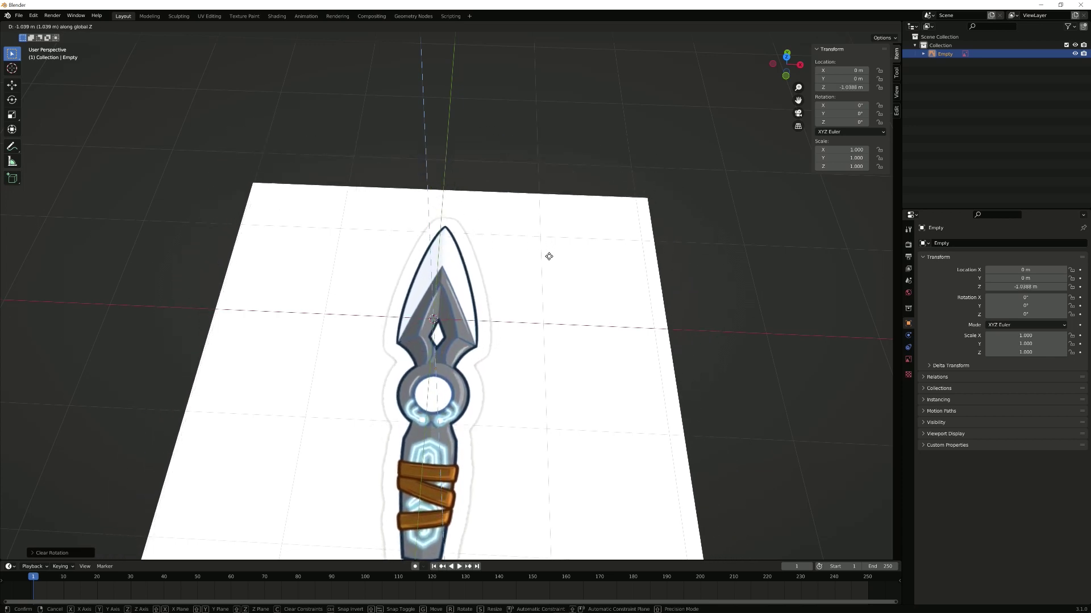
{"action": "left_click", "coordinate": [550, 255]}
{"action": "mouse_move", "coordinate": [547, 252]}
{"action": "middle_mouse_down"}
{"action": "mouse_move", "coordinate": [548, 230]}
{"action": "mouse_move", "coordinate": [548, 250]}
{"action": "middle_mouse_up"}
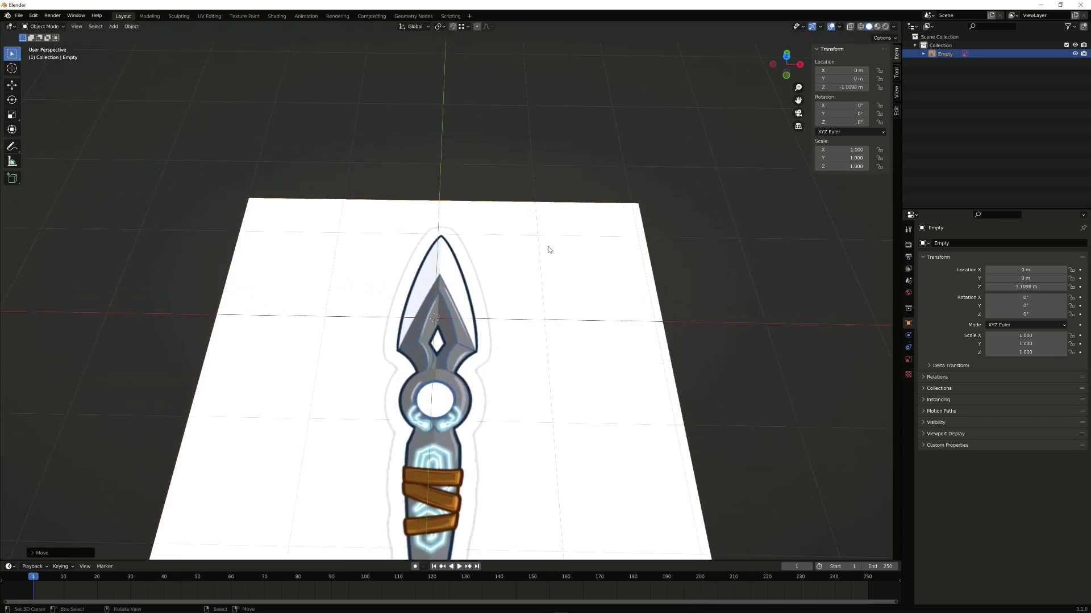
Step: Switch to the top orthographic view and add a mesh plane at the world origin
{"action": "key", "text": "KP_7"}
{"action": "key", "text": "shift+a"}
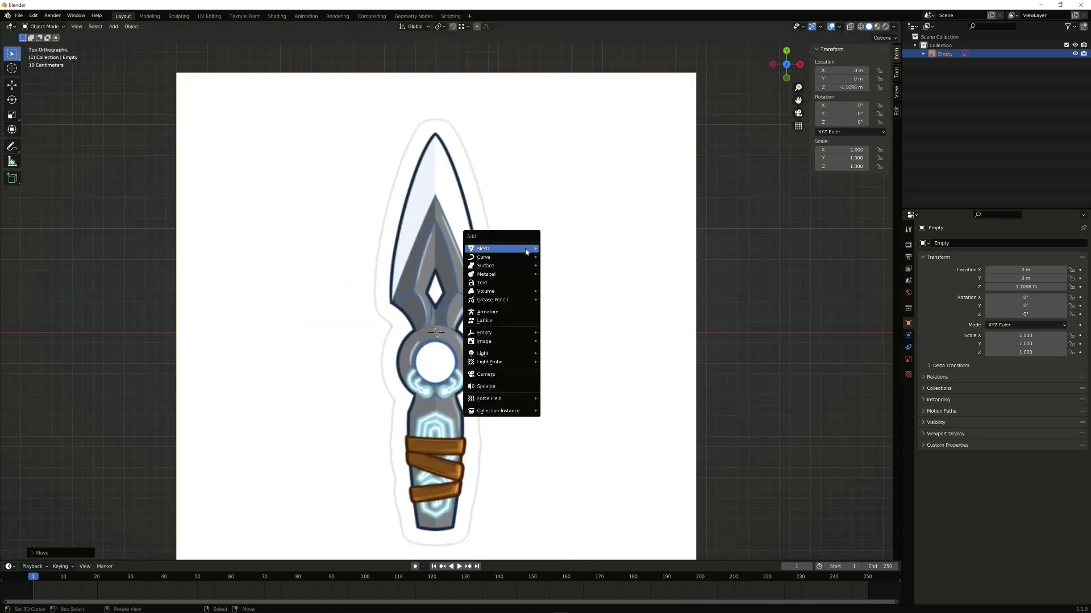
{"action": "mouse_move", "coordinate": [524, 248]}
{"action": "left_click", "coordinate": [560, 249]}
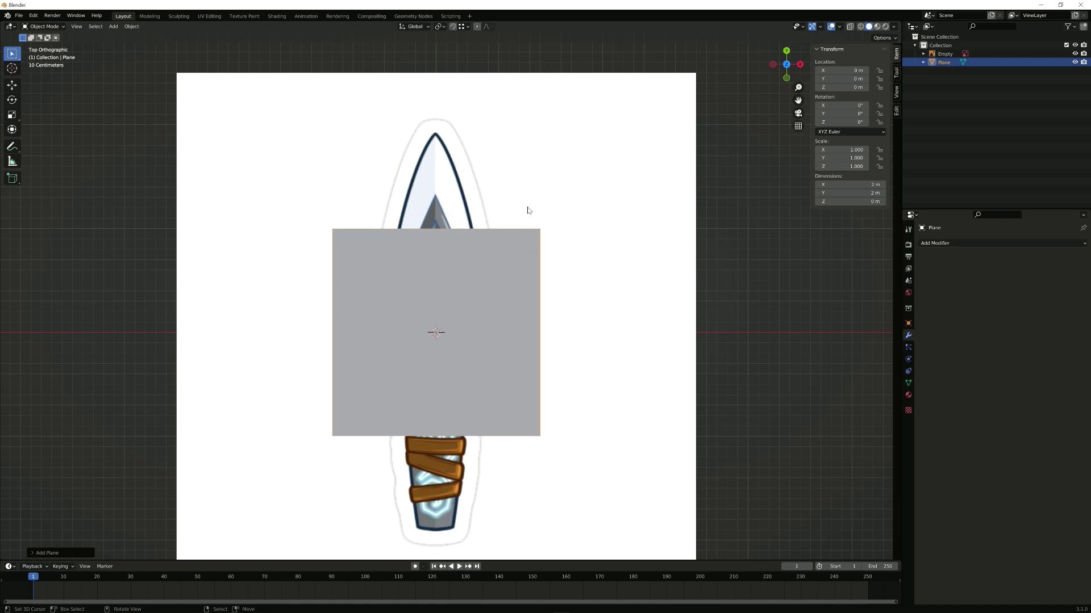
Step: Move the plane along Y by about 0.93 m so its upper edge meets the blade tip, and turn on X-ray display
{"action": "scroll", "coordinate": [523, 260], "scroll_direction": "up", "scroll_amount": 2}
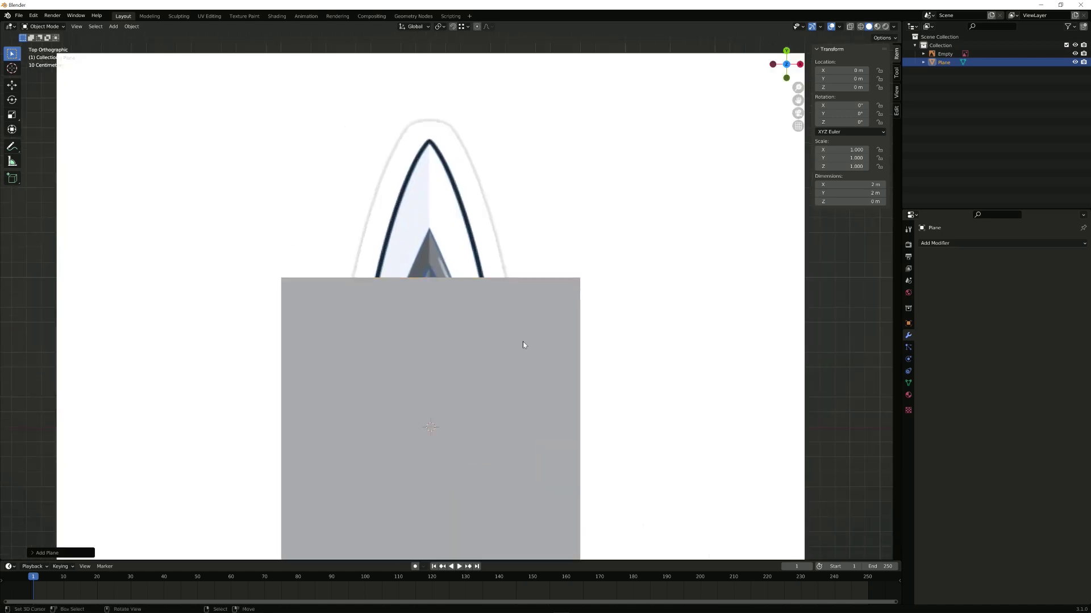
{"action": "key", "text": "g"}
{"action": "key", "text": "y"}
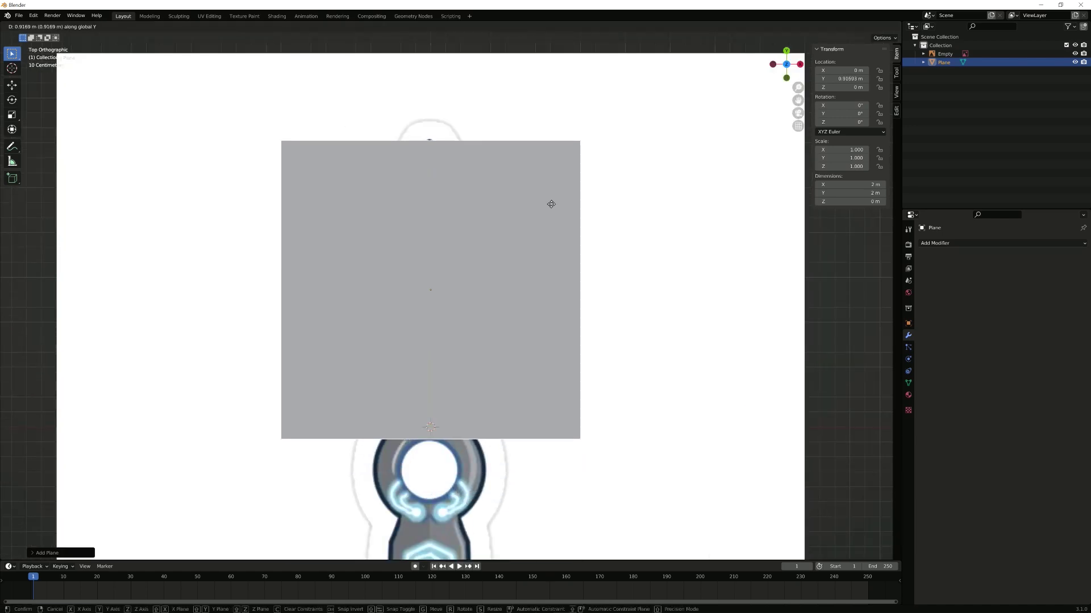
{"action": "left_click", "coordinate": [550, 203]}
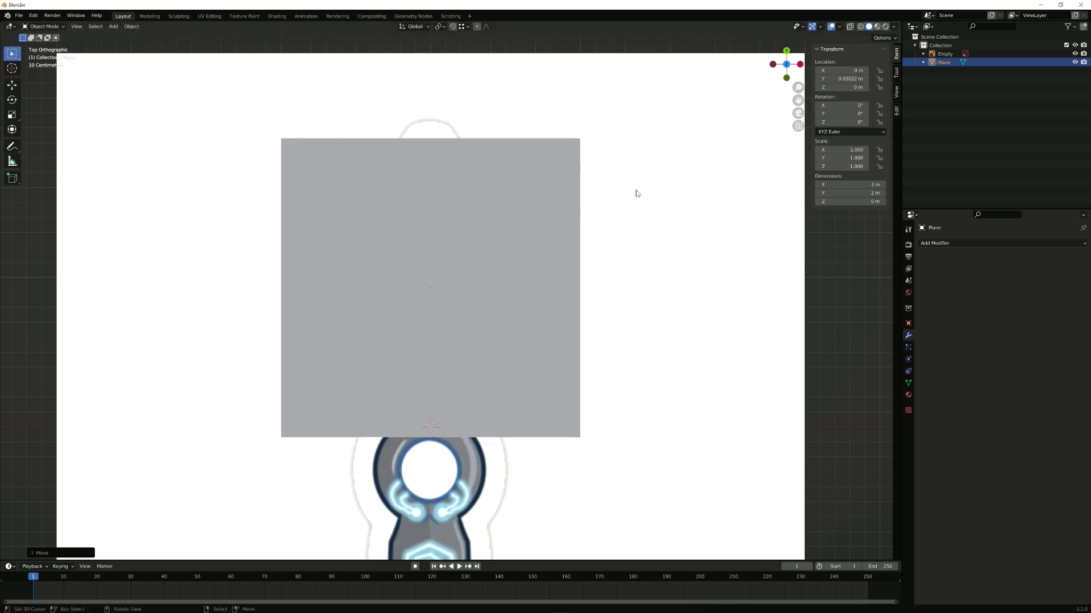
{"action": "key", "text": "alt+z"}
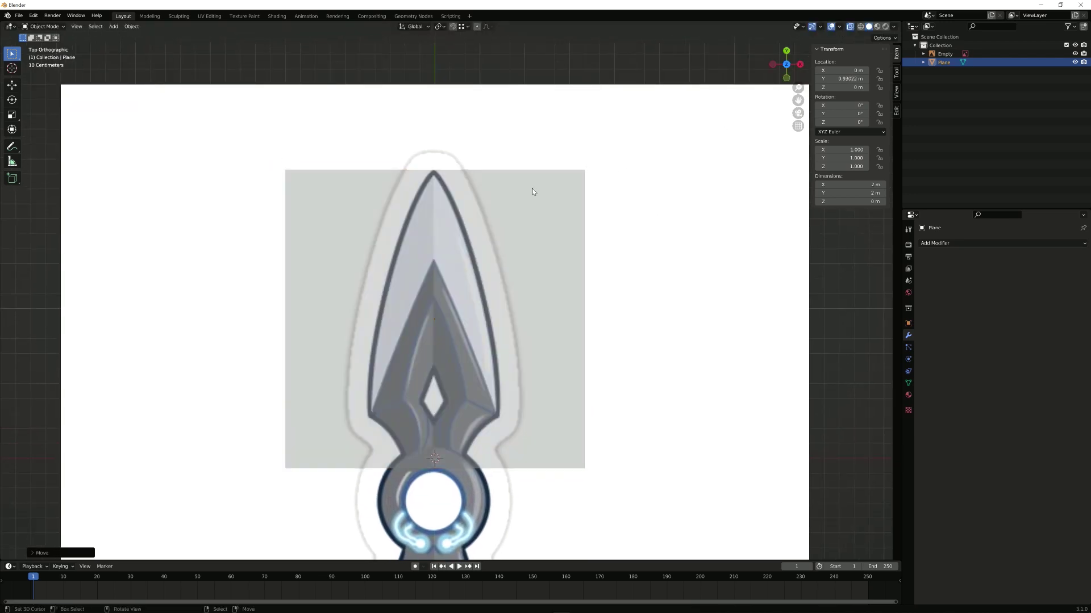
Step: In Edit Mode, add one centred vertical loop cut through the plane along the blade's midline
{"action": "key", "text": "Tab"}
{"action": "scroll", "coordinate": [479, 411], "scroll_direction": "up", "scroll_amount": 1}
{"action": "key", "text": "a"}
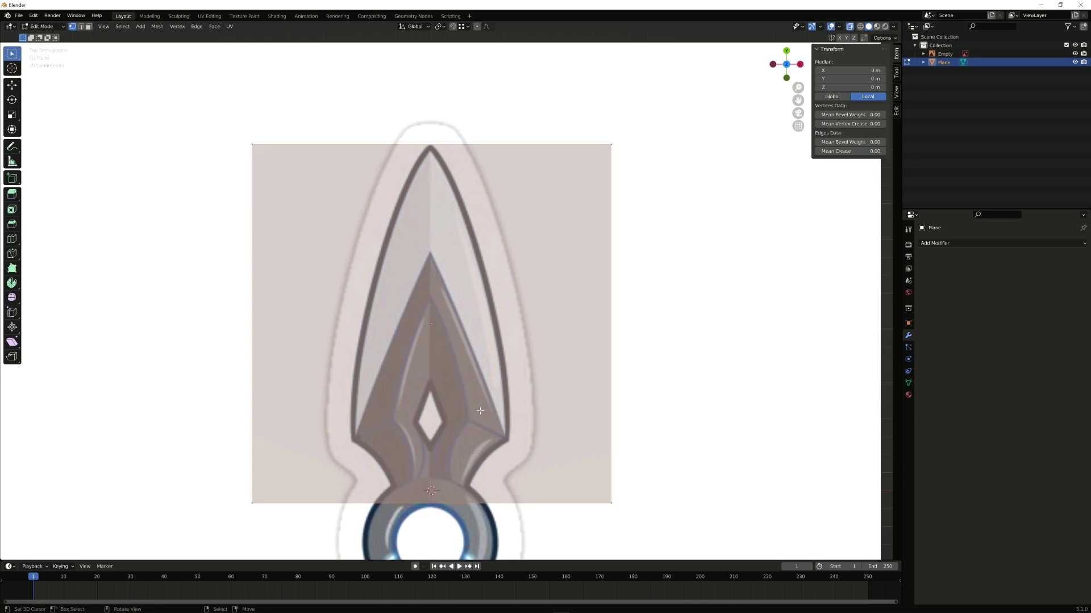
{"action": "key", "text": "ctrl+r"}
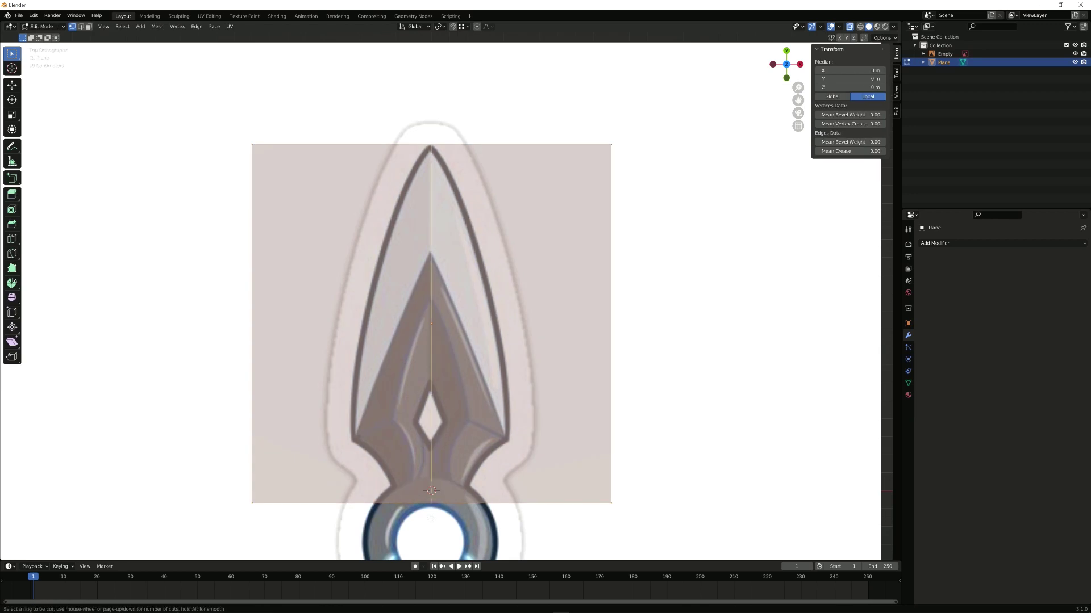
{"action": "left_click", "coordinate": [431, 518]}
{"action": "right_click", "coordinate": [509, 511]}
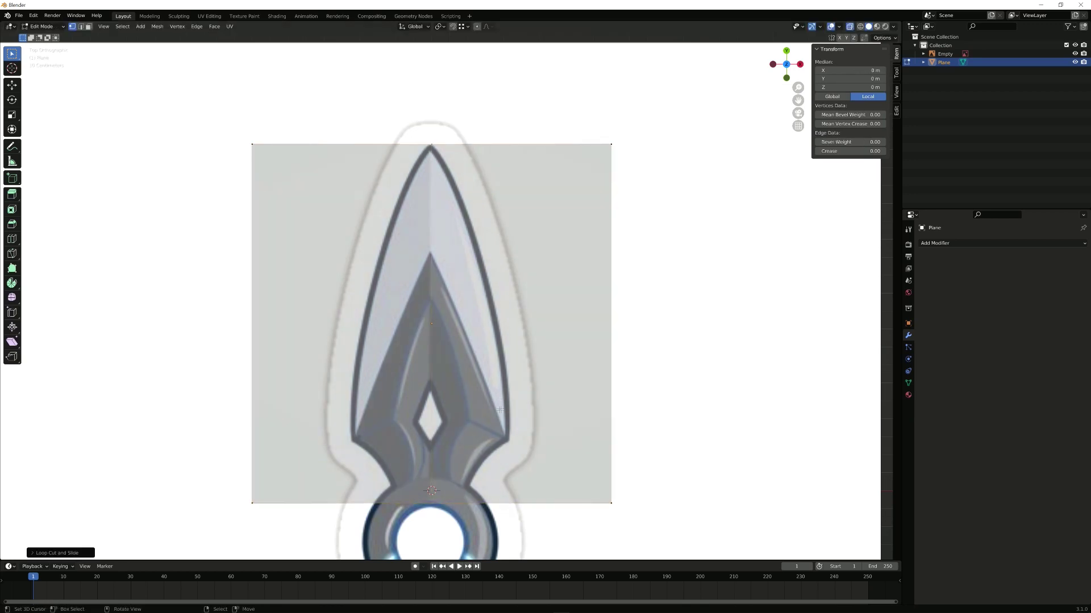
Step: Delete the outer edge vertices of the plane's left half, keeping only the right half
{"action": "middle_click_drag", "start_coordinate": [500, 409], "coordinate": [501, 376], "text": "shift"}
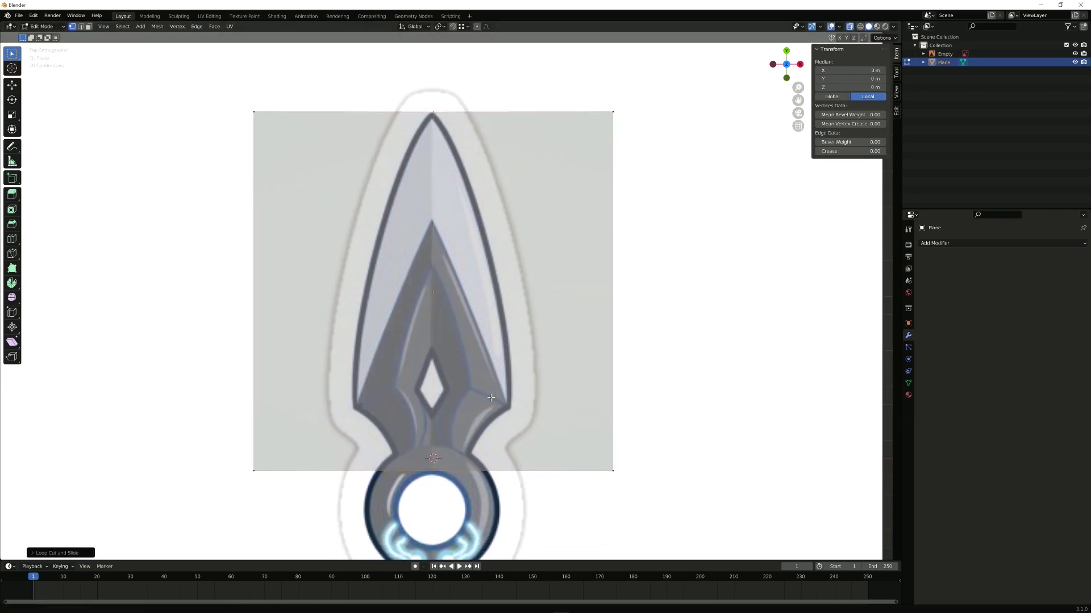
{"action": "left_click", "coordinate": [251, 199], "text": "alt"}
{"action": "key", "text": "x"}
{"action": "left_click", "coordinate": [251, 180]}
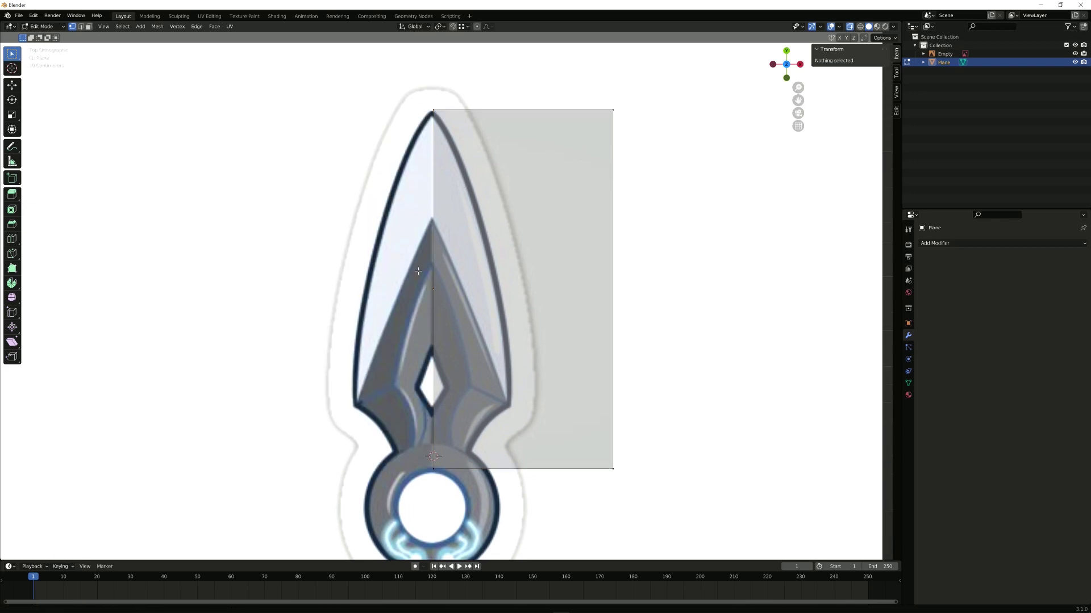
Step: Shift the reference image about 0.0095 m along X so the blade's midline matches the half plane's inner edge
{"action": "middle_click_drag", "start_coordinate": [418, 271], "coordinate": [403, 237], "text": "shift"}
{"action": "key", "text": "Tab"}
{"action": "left_click", "coordinate": [388, 261]}
{"action": "key", "text": "g"}
{"action": "key", "text": "x"}
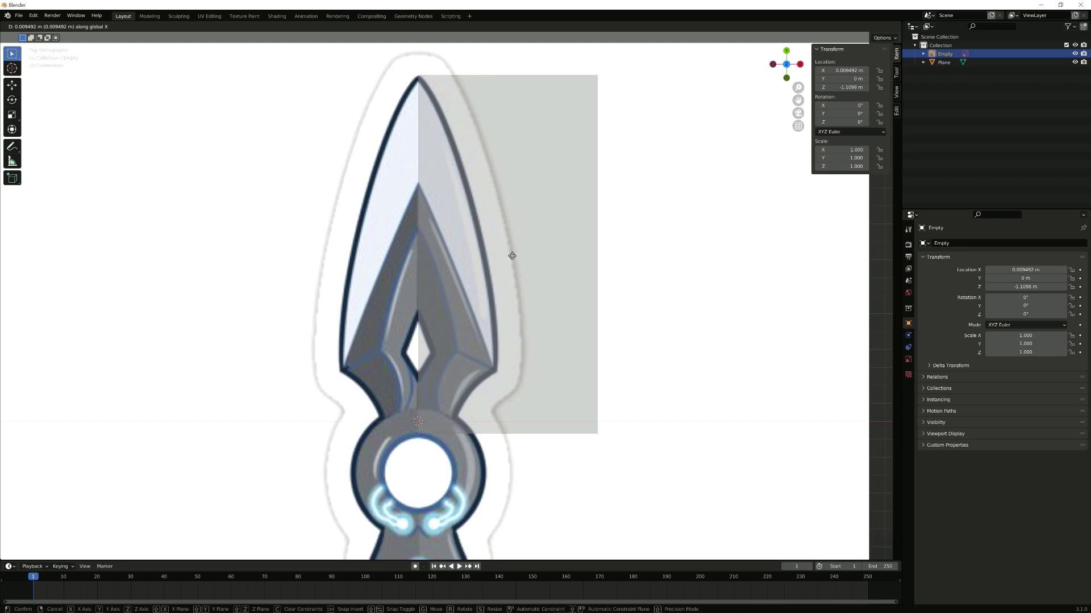
{"action": "left_click", "coordinate": [512, 255]}
Step: Raise the half plane's lower edge along Y to about -0.914 m locally, where the blade meets the ring
{"action": "scroll", "coordinate": [500, 261], "scroll_direction": "up", "scroll_amount": 1}
{"action": "left_click", "coordinate": [510, 461]}
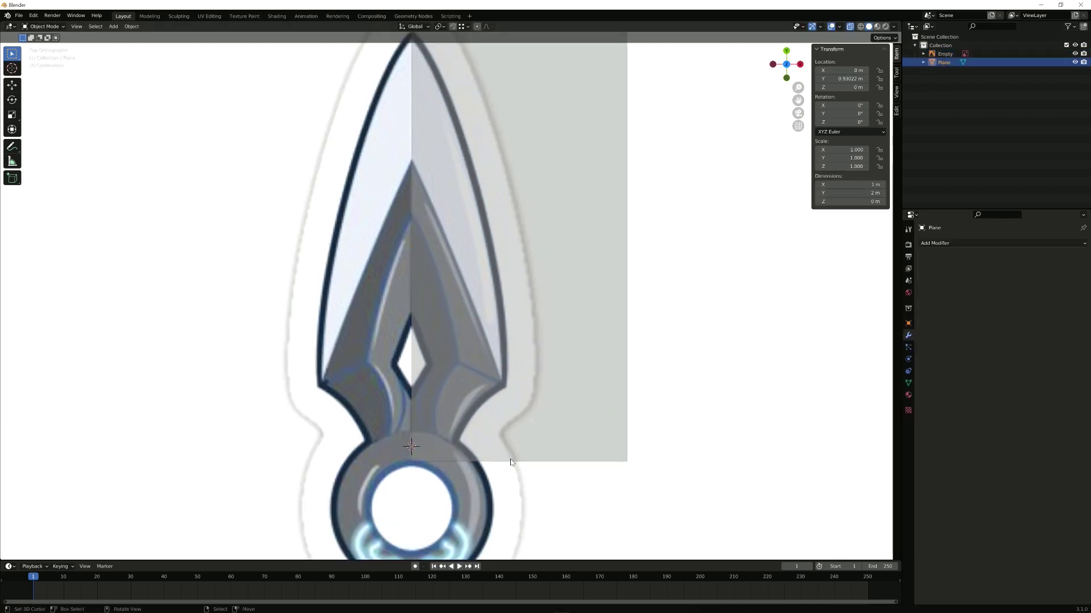
{"action": "key", "text": "Tab"}
{"action": "key", "text": "a"}
{"action": "scroll", "coordinate": [511, 452], "scroll_direction": "up", "scroll_amount": 1}
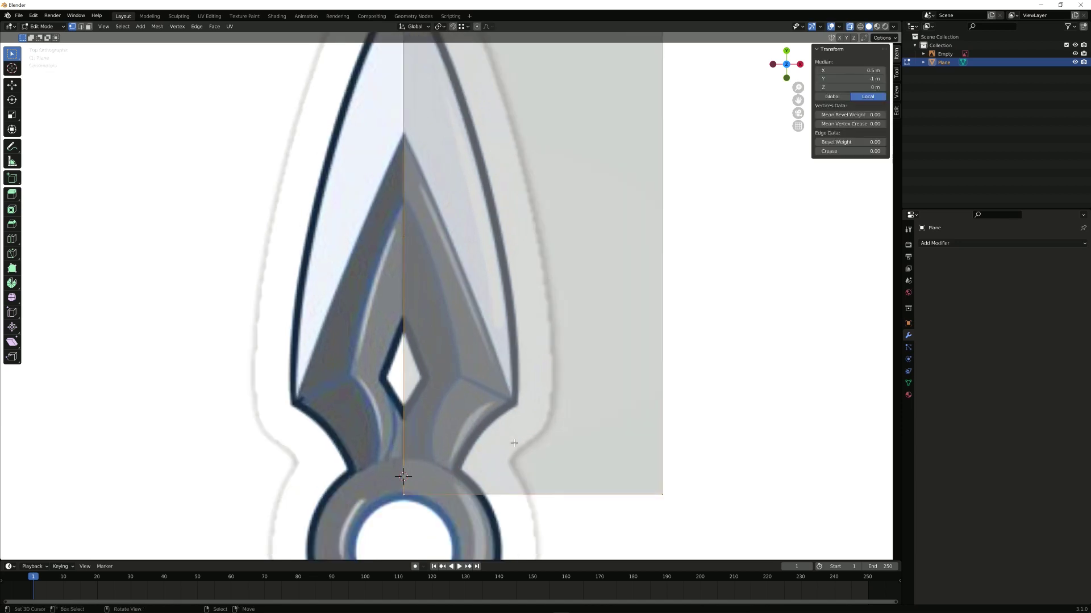
{"action": "middle_click_drag", "start_coordinate": [528, 405], "coordinate": [526, 244], "text": "shift"}
{"action": "scroll", "coordinate": [523, 272], "scroll_direction": "up", "scroll_amount": 1}
{"action": "key", "text": "g"}
{"action": "key", "text": "y"}
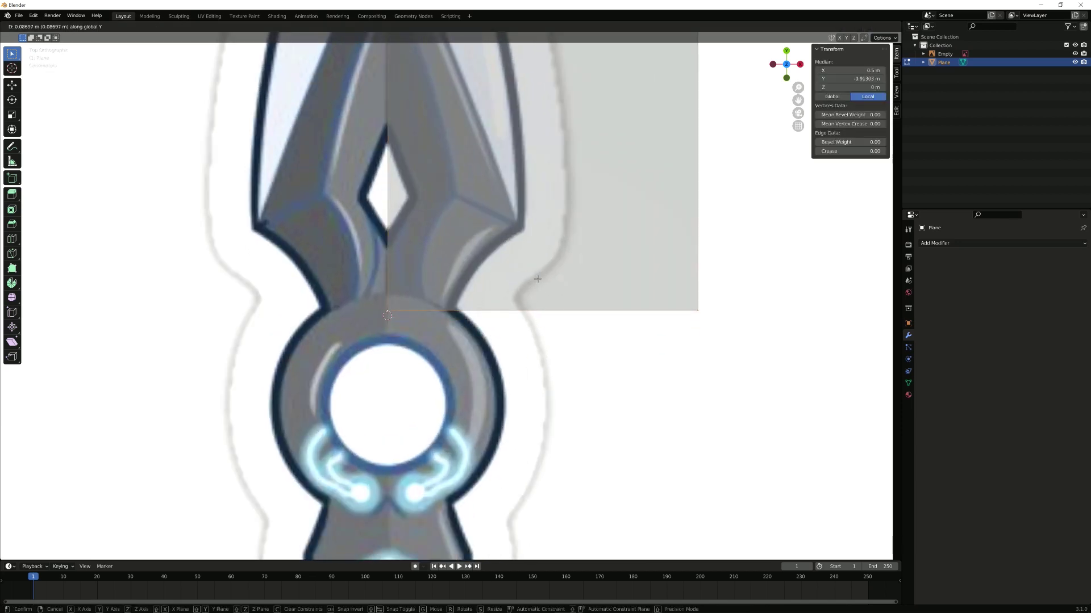
{"action": "left_click", "coordinate": [543, 273]}
{"action": "middle_click_drag", "start_coordinate": [543, 272], "coordinate": [523, 361], "text": "shift"}
{"action": "key", "text": "g"}
{"action": "key", "text": "y"}
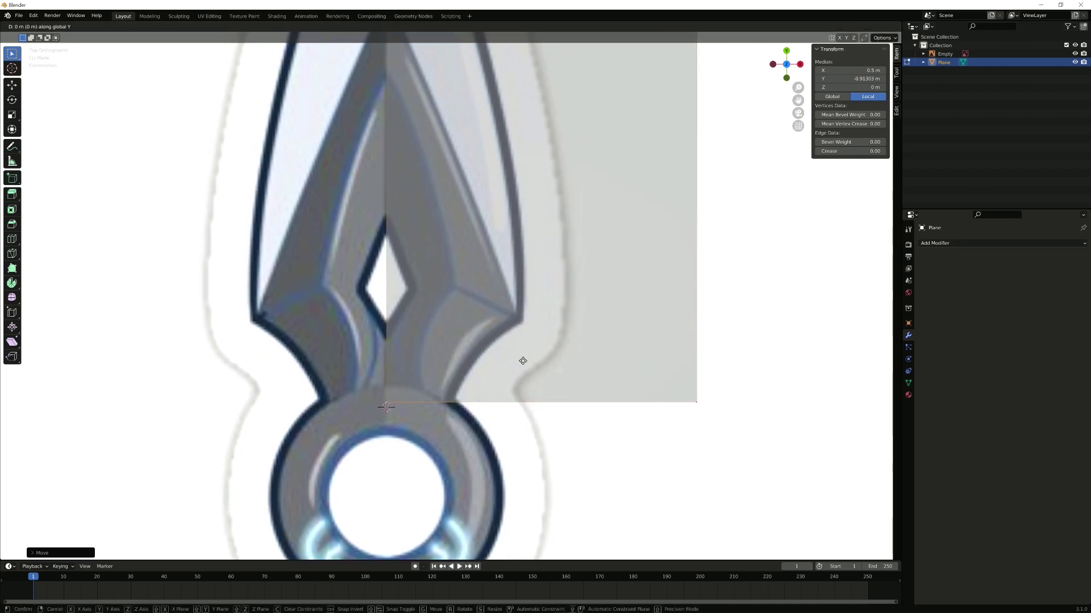
{"action": "left_click", "coordinate": [528, 364]}
{"action": "scroll", "coordinate": [527, 364], "scroll_direction": "down", "scroll_amount": 2}
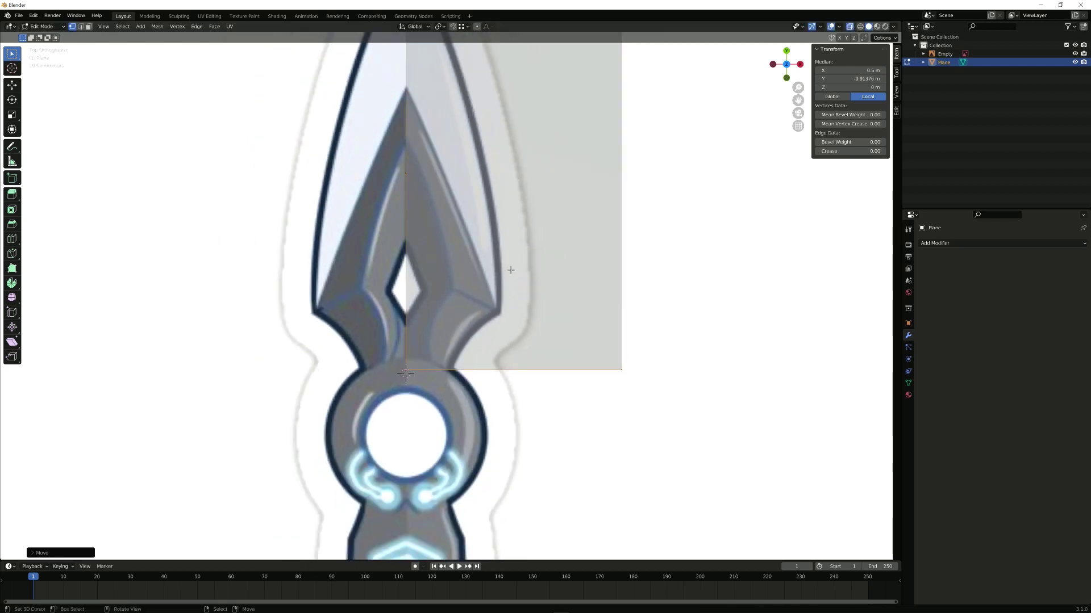
{"action": "middle_click_drag", "start_coordinate": [510, 279], "coordinate": [495, 467], "text": "shift"}
{"action": "middle_click_drag", "start_coordinate": [410, 394], "coordinate": [412, 345], "text": "shift"}
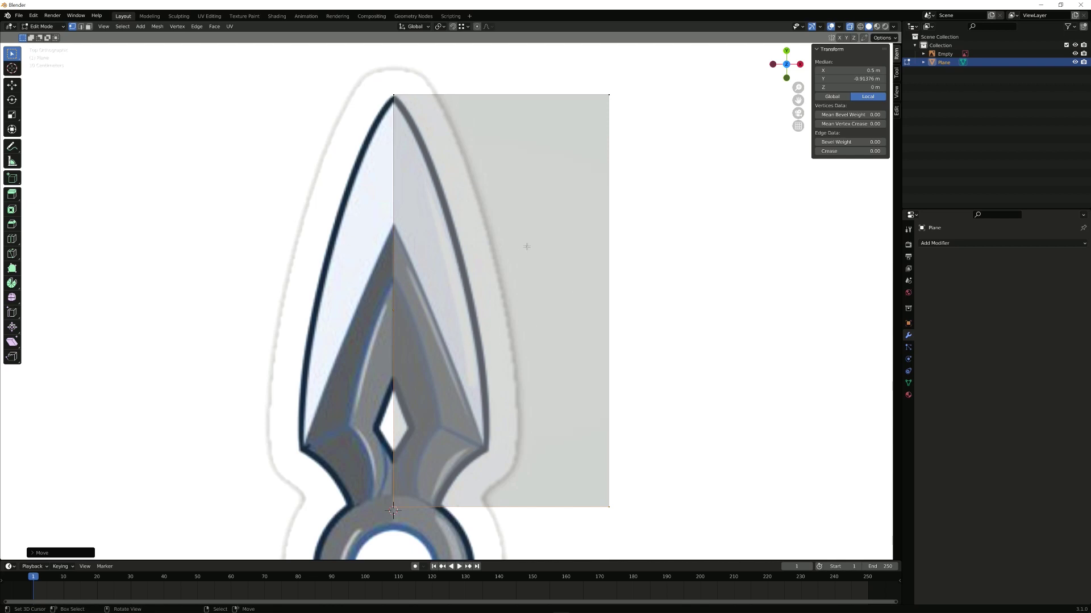
{"action": "middle_click_drag", "start_coordinate": [519, 372], "coordinate": [509, 276], "text": "shift"}
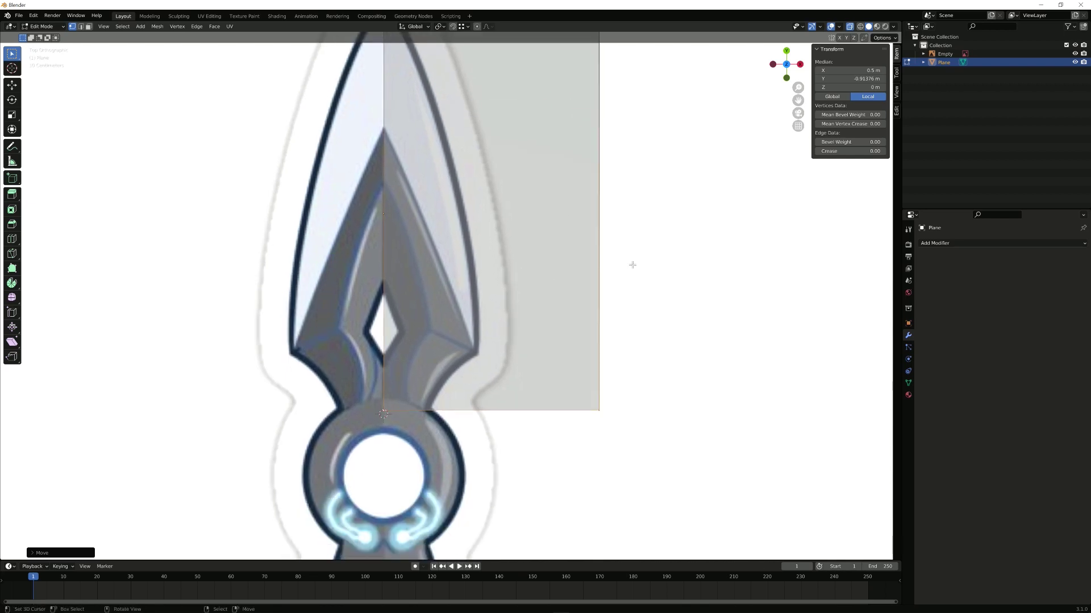
{"action": "middle_click_drag", "start_coordinate": [586, 217], "coordinate": [581, 264], "text": "shift"}
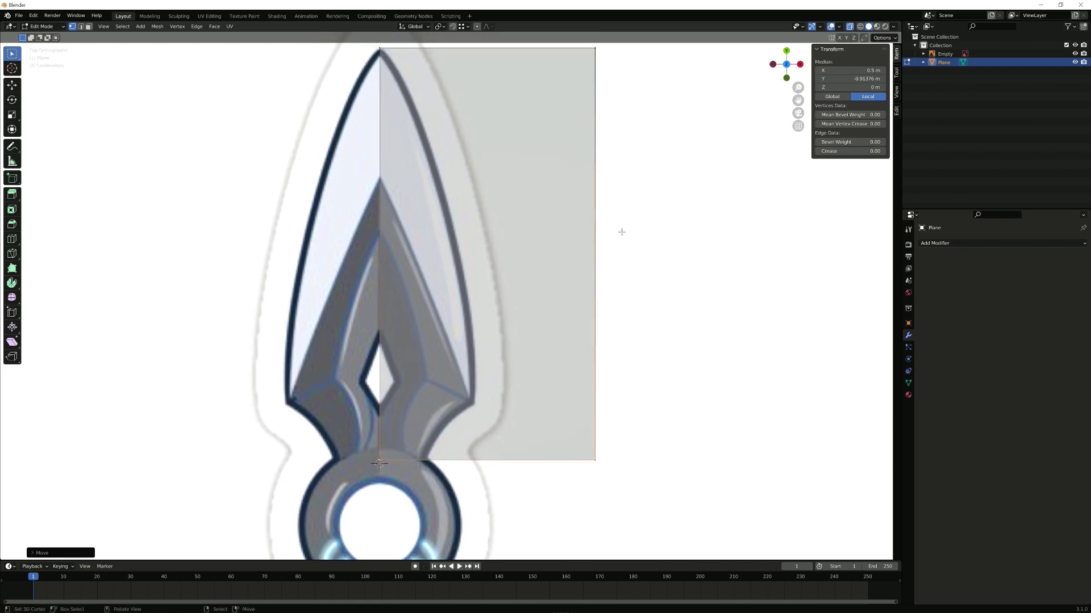
{"action": "key", "text": "ctrl+r"}
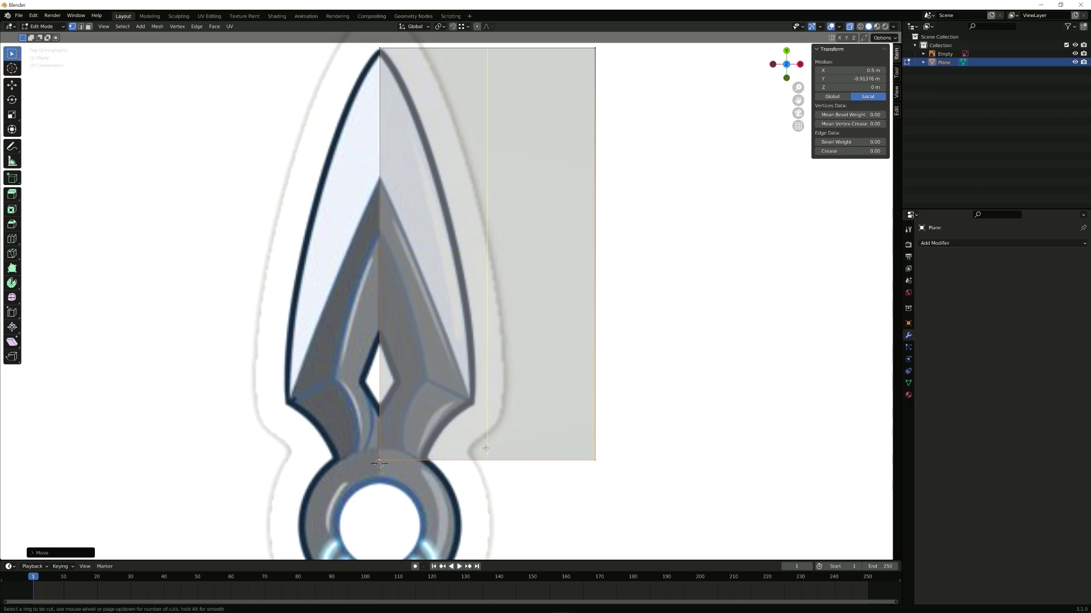
{"action": "key", "text": "Escape"}
Step: Knife-cut a closed outline around the faceted lower section of the blade's right half, just above the ring
{"action": "key", "text": "k"}
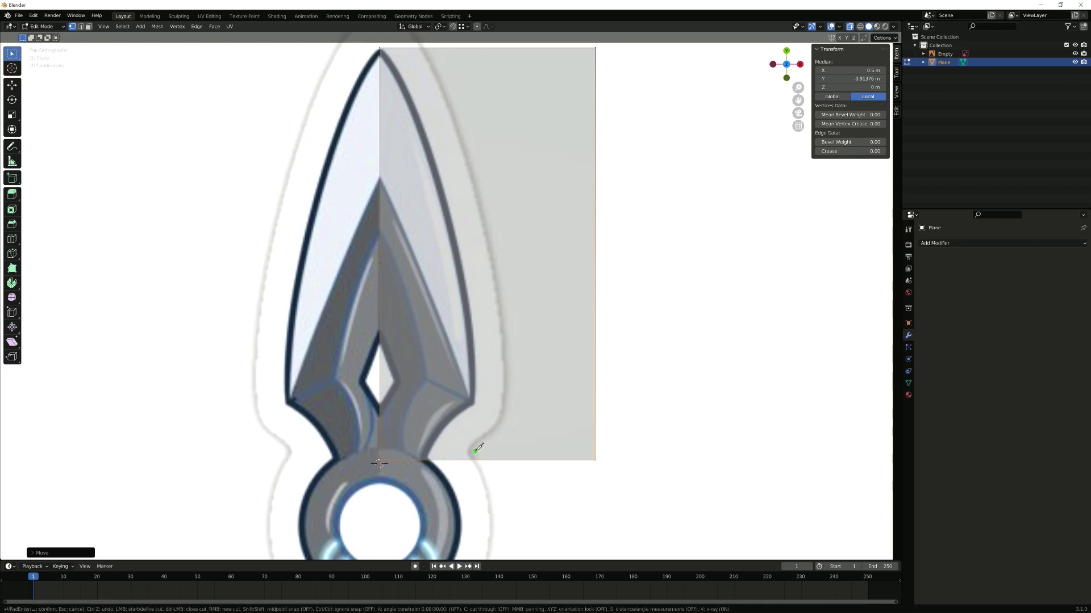
{"action": "left_click", "coordinate": [425, 460]}
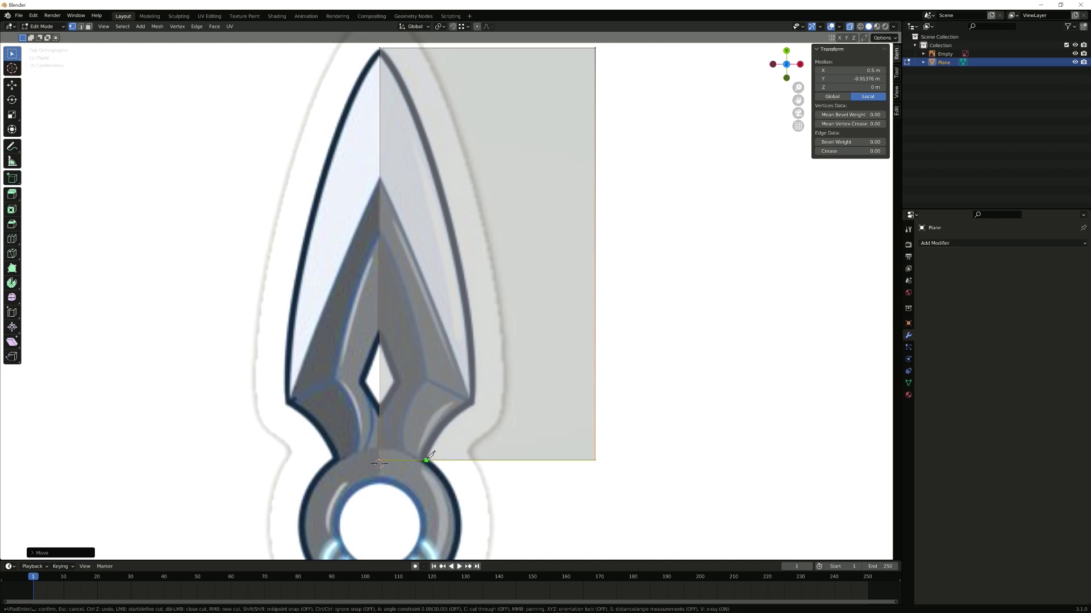
{"action": "left_click", "coordinate": [442, 431]}
{"action": "left_click", "coordinate": [474, 403]}
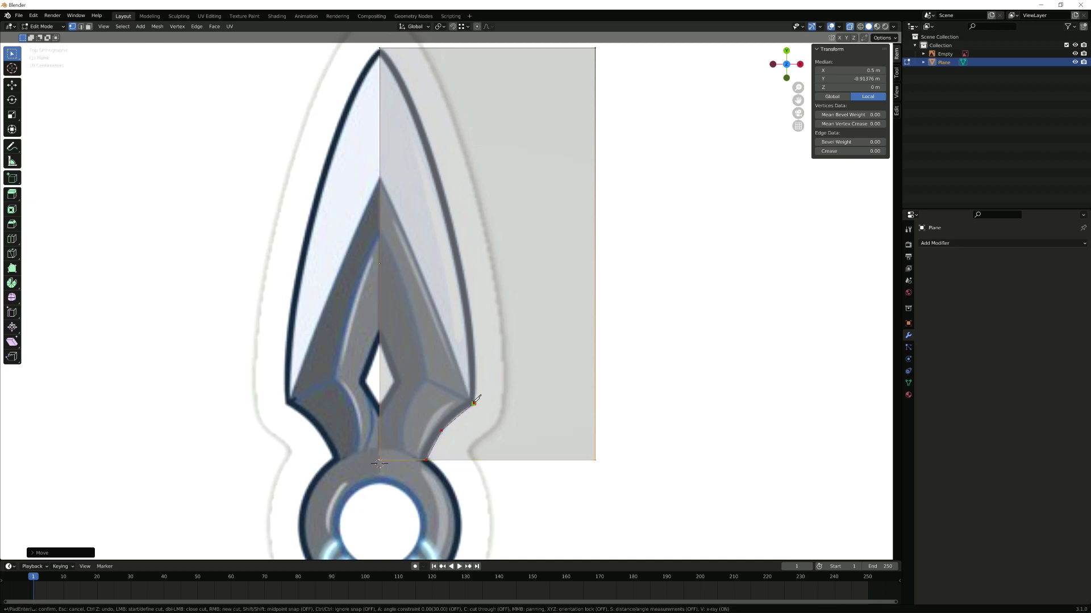
{"action": "left_click", "coordinate": [425, 378]}
{"action": "left_click", "coordinate": [403, 414]}
{"action": "left_click", "coordinate": [403, 452]}
{"action": "left_click", "coordinate": [425, 460]}
{"action": "key", "text": "Return"}
Step: Join the middle vertices of the lower section's inner and outer sides with an edge, and select the lower quad's vertices
{"action": "scroll", "coordinate": [435, 406], "scroll_direction": "up", "scroll_amount": 3}
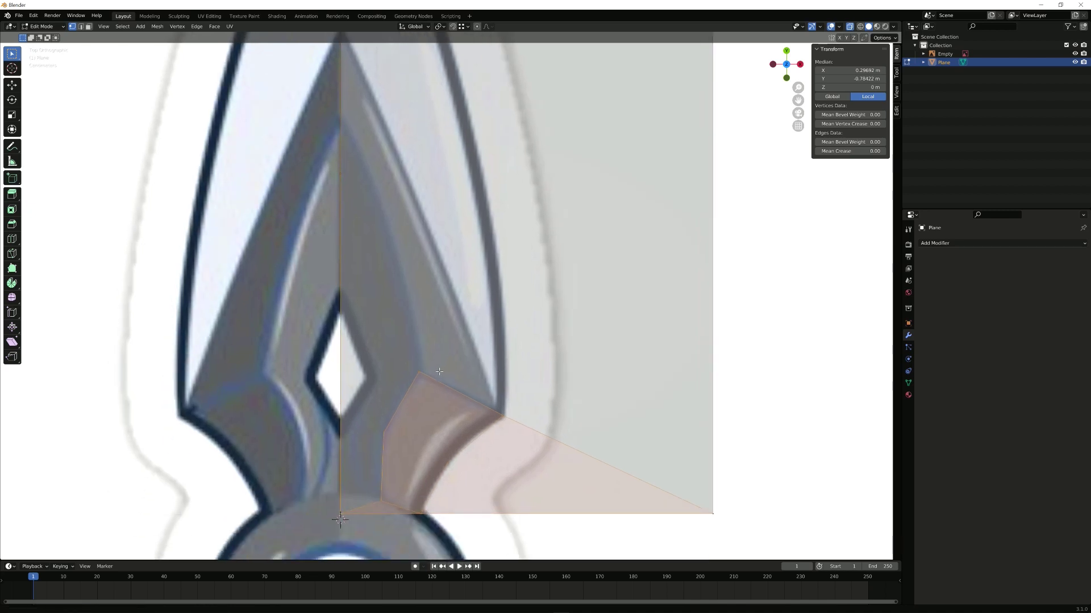
{"action": "scroll", "coordinate": [444, 368], "scroll_direction": "down", "scroll_amount": 3}
{"action": "middle_click_drag", "start_coordinate": [437, 368], "coordinate": [422, 448], "text": "shift"}
{"action": "scroll", "coordinate": [461, 446], "scroll_direction": "up", "scroll_amount": 4}
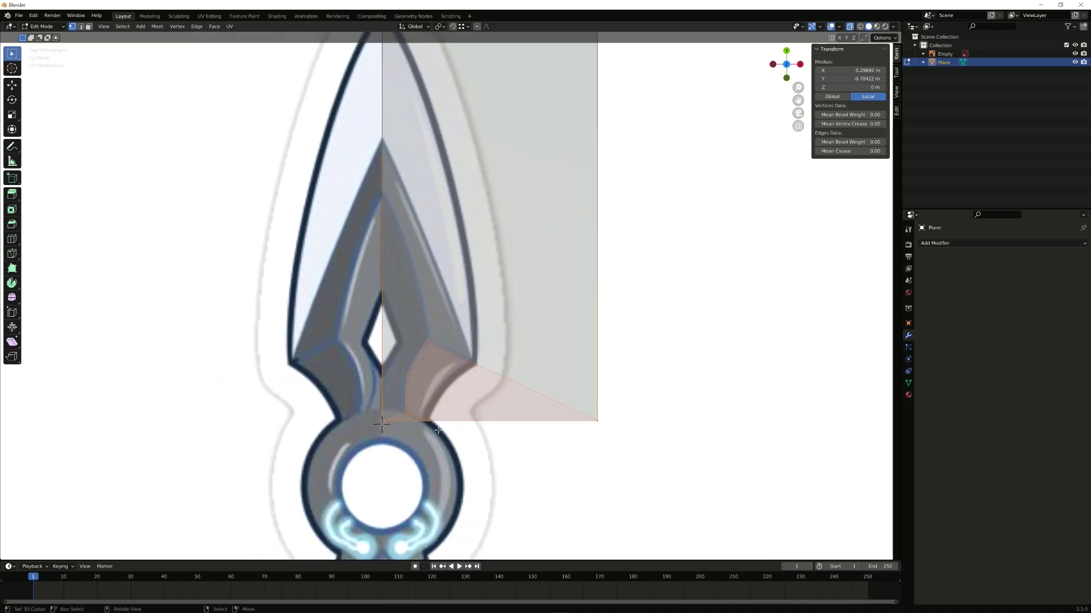
{"action": "left_click", "coordinate": [442, 441]}
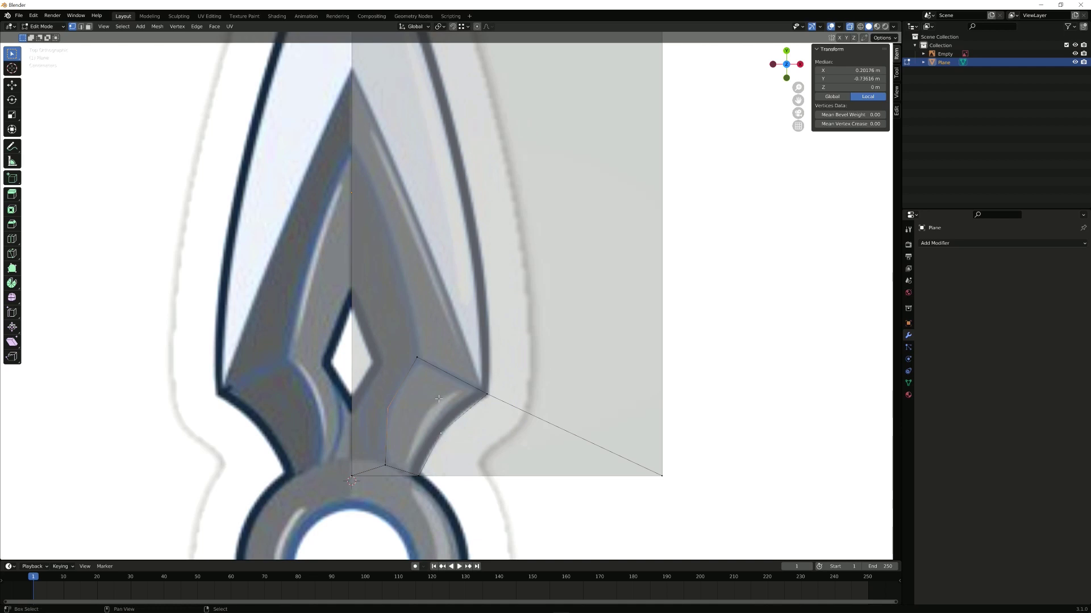
{"action": "middle_click_drag", "start_coordinate": [439, 400], "coordinate": [441, 361], "text": "shift"}
{"action": "left_click", "coordinate": [490, 359], "text": "shift"}
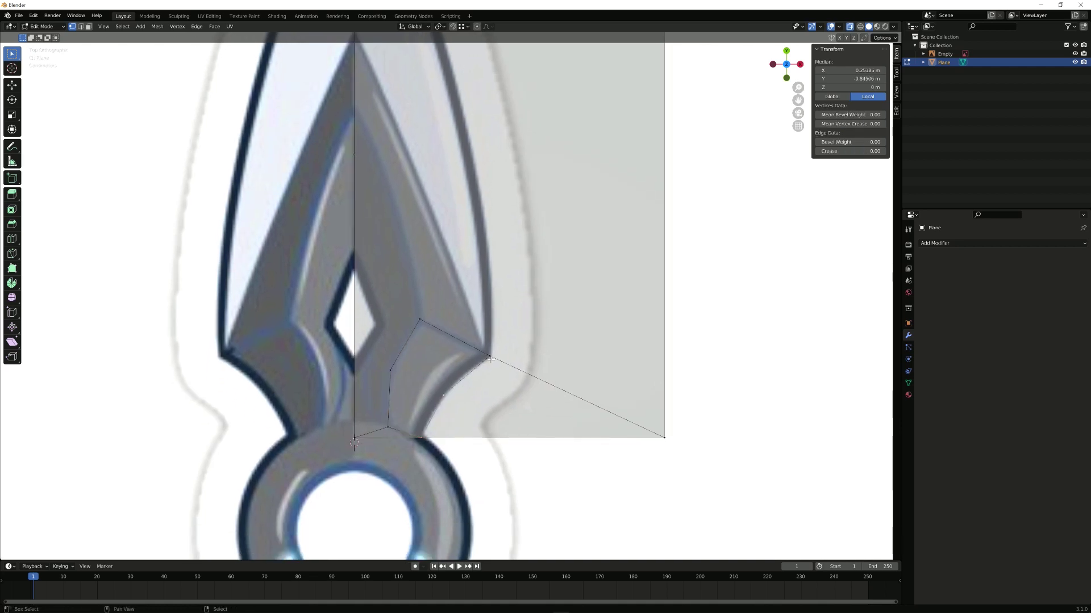
{"action": "left_click", "coordinate": [461, 367], "text": "shift"}
{"action": "left_click", "coordinate": [389, 426]}
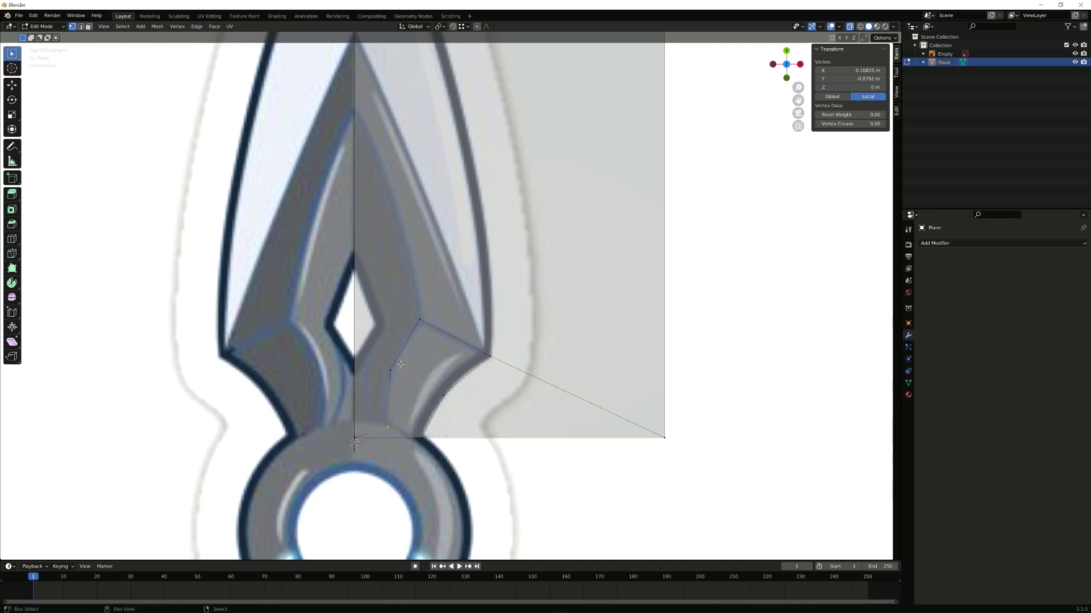
{"action": "left_click", "coordinate": [391, 372], "text": "shift"}
{"action": "left_click", "coordinate": [420, 321], "text": "shift"}
{"action": "left_click", "coordinate": [438, 388]}
{"action": "key", "text": "j"}
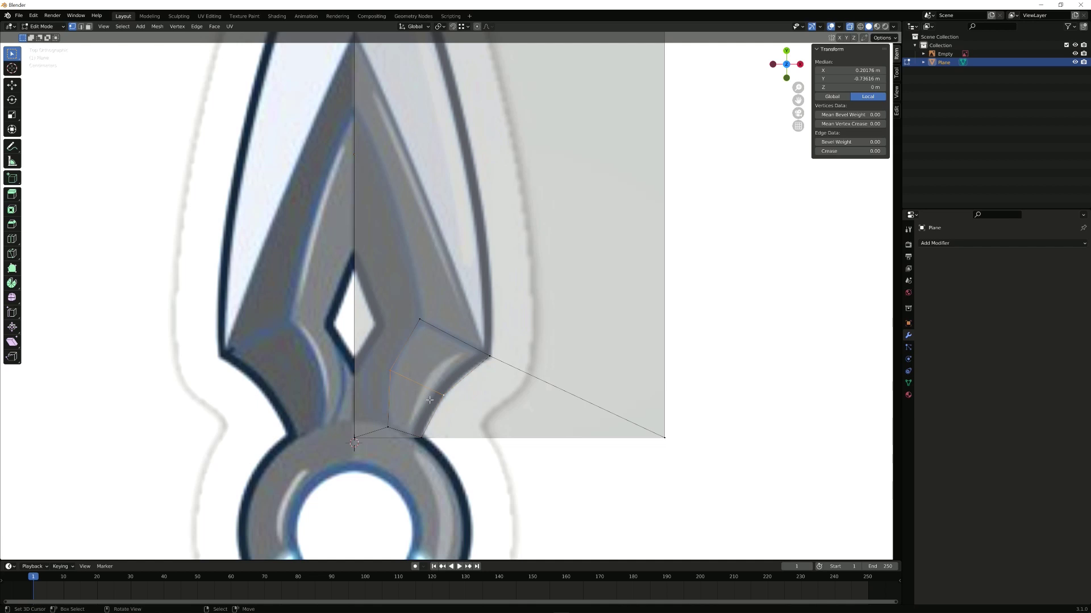
{"action": "right_click", "coordinate": [422, 437], "text": "shift"}
{"action": "right_click", "coordinate": [394, 427], "text": "shift"}
{"action": "middle_click_drag", "start_coordinate": [479, 390], "coordinate": [484, 365], "text": "shift"}
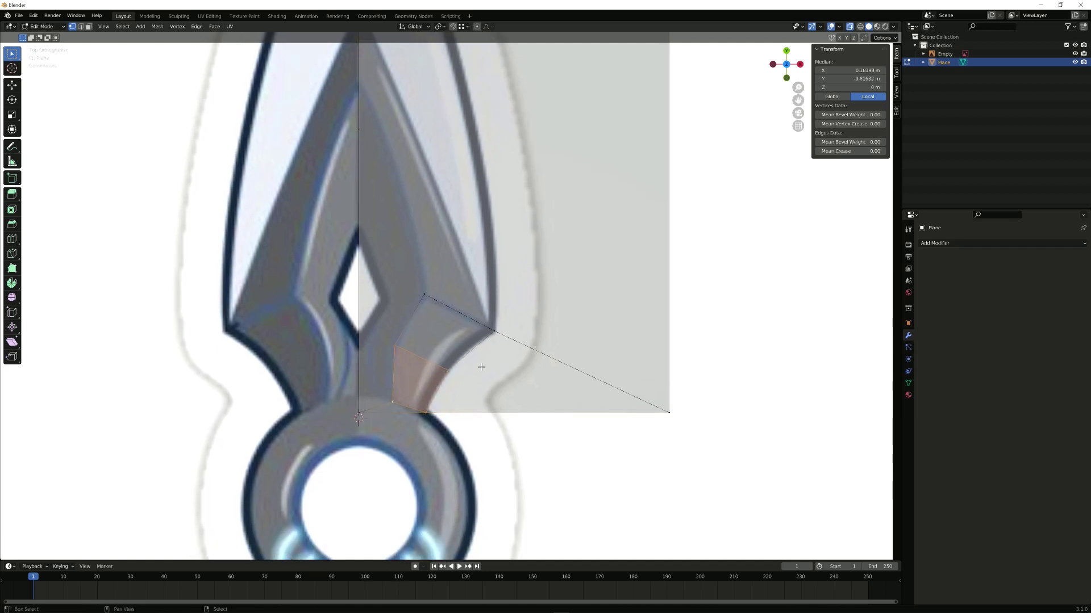
{"action": "scroll", "coordinate": [469, 380], "scroll_direction": "up", "scroll_amount": 1}
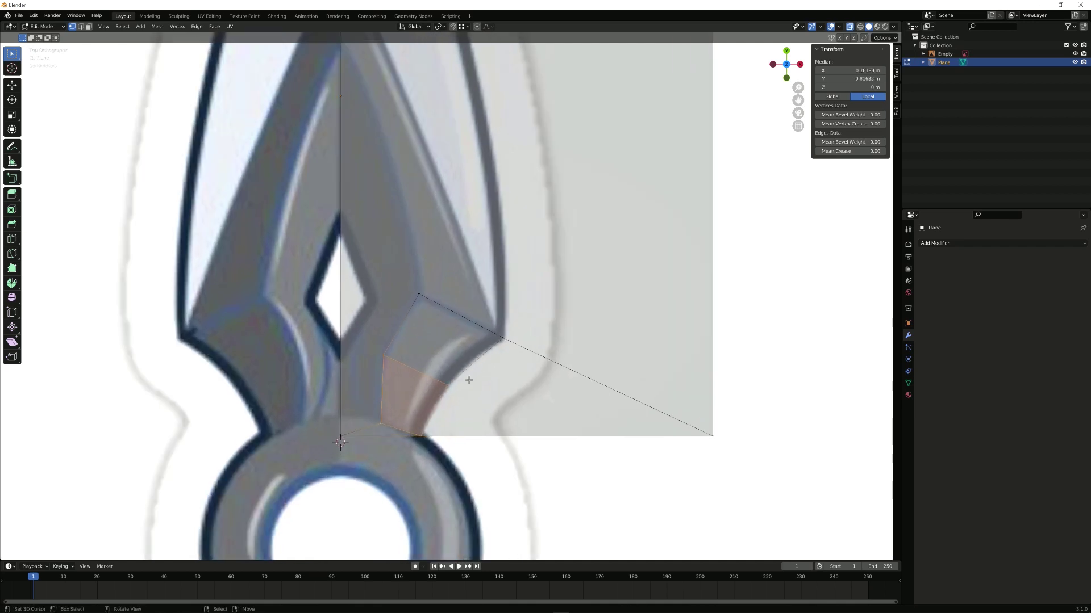
{"action": "scroll", "coordinate": [449, 355], "scroll_direction": "down", "scroll_amount": 2}
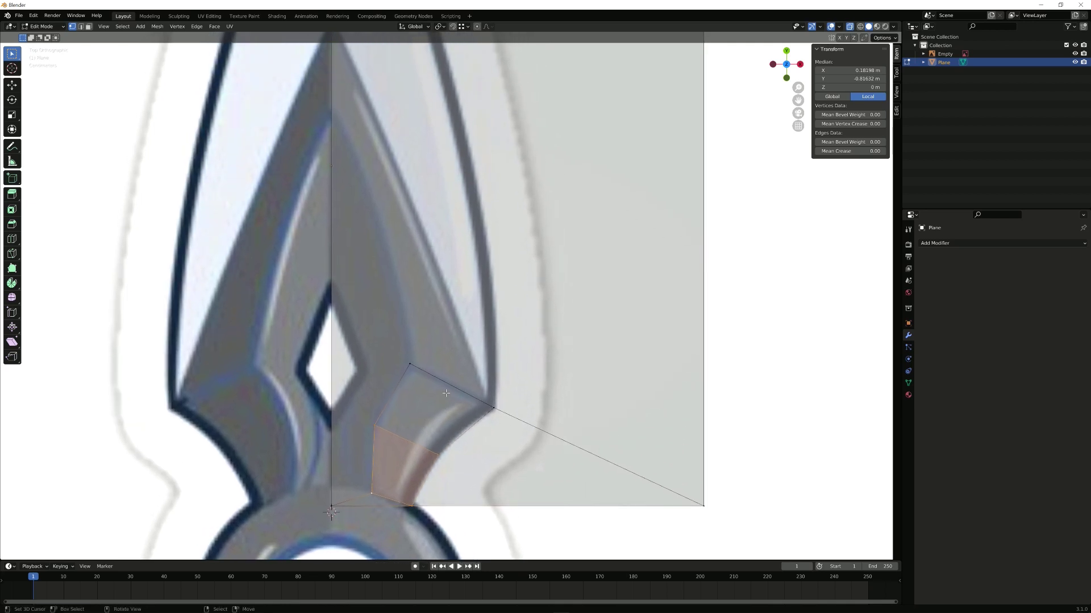
{"action": "middle_click_drag", "start_coordinate": [460, 356], "coordinate": [456, 418], "text": "shift"}
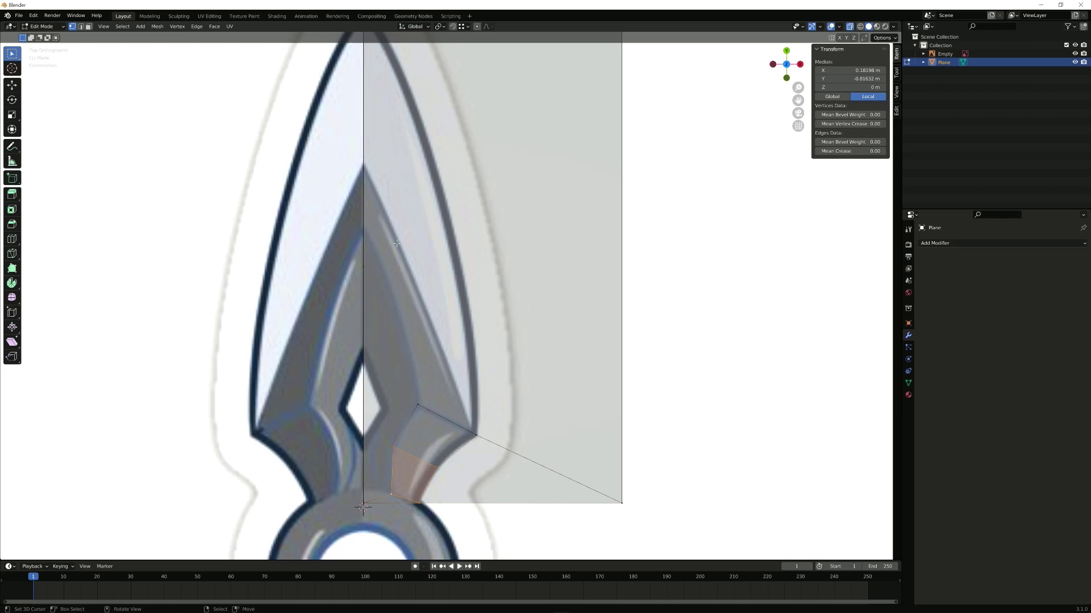
{"action": "scroll", "coordinate": [448, 382], "scroll_direction": "up", "scroll_amount": 1}
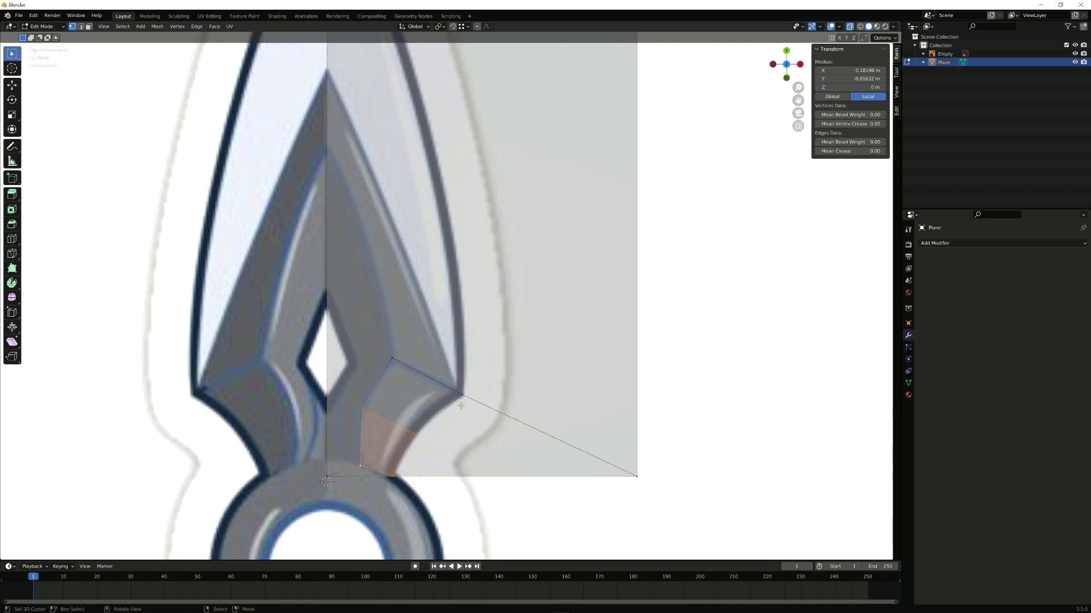
{"action": "scroll", "coordinate": [446, 318], "scroll_direction": "up", "scroll_amount": 1}
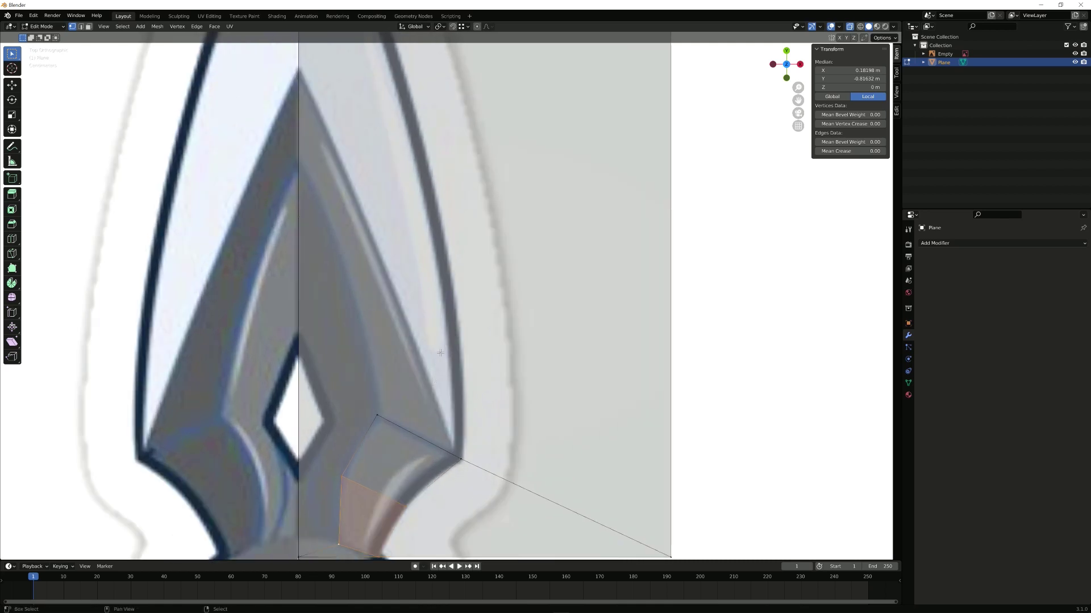
{"action": "scroll", "coordinate": [430, 343], "scroll_direction": "down", "scroll_amount": 1}
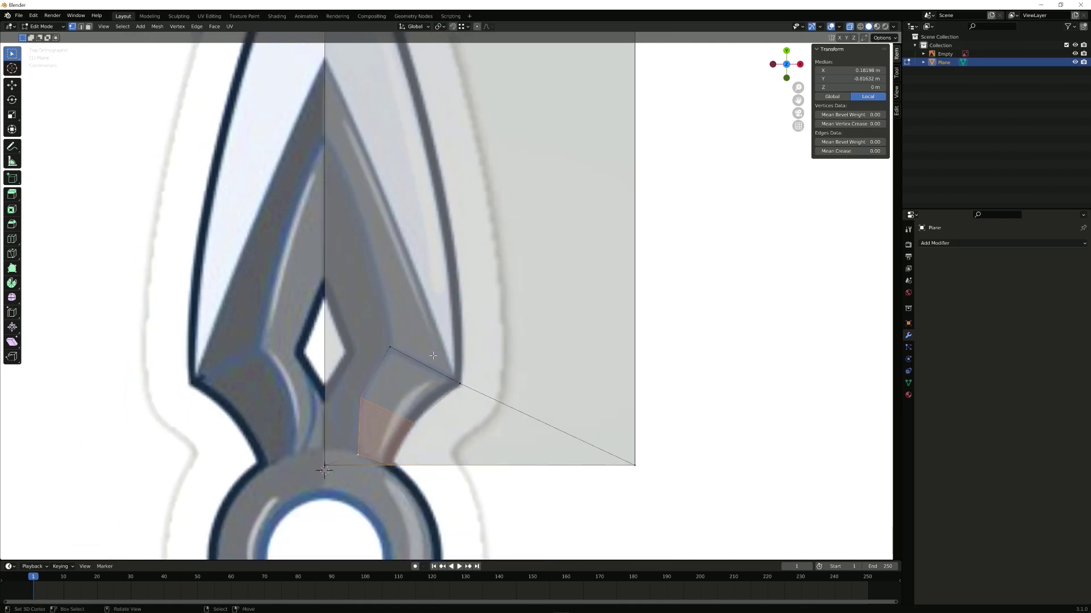
Step: Knife-cut the right half of the diamond-shaped hole, from its lower tip through the side corner to its upper tip on the midline
{"action": "middle_click_drag", "start_coordinate": [416, 403], "coordinate": [448, 351], "text": "shift"}
{"action": "scroll", "coordinate": [424, 350], "scroll_direction": "up", "scroll_amount": 1}
{"action": "middle_click_drag", "start_coordinate": [381, 361], "coordinate": [409, 440], "text": "shift"}
{"action": "scroll", "coordinate": [398, 440], "scroll_direction": "up", "scroll_amount": 1}
{"action": "key", "text": "k"}
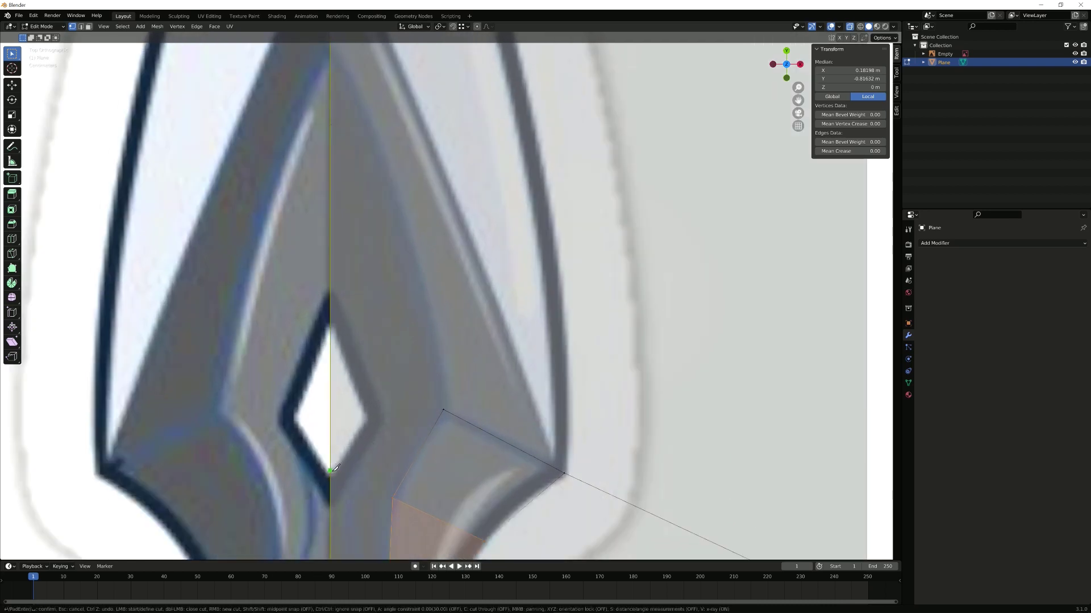
{"action": "left_click", "coordinate": [331, 477]}
{"action": "left_click", "coordinate": [370, 419]}
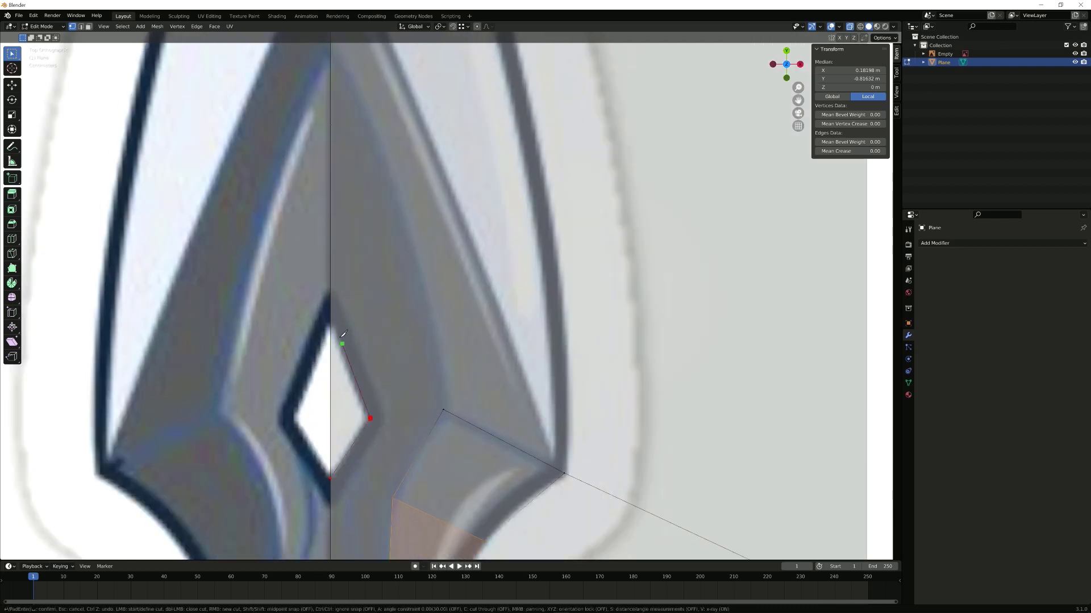
{"action": "left_click", "coordinate": [338, 315]}
{"action": "key", "text": "Return"}
Step: Join the diamond's lower tip to the lower section's inner bend, and its side corner to the section's upper inner corner
{"action": "left_click", "coordinate": [403, 498]}
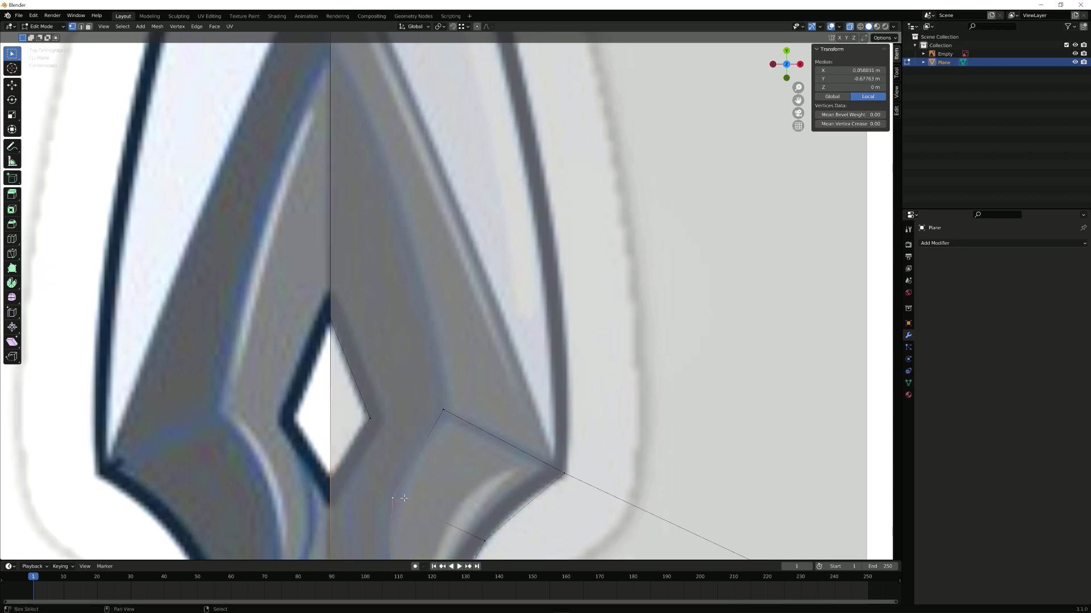
{"action": "left_click", "coordinate": [433, 412]}
{"action": "key", "text": "j"}
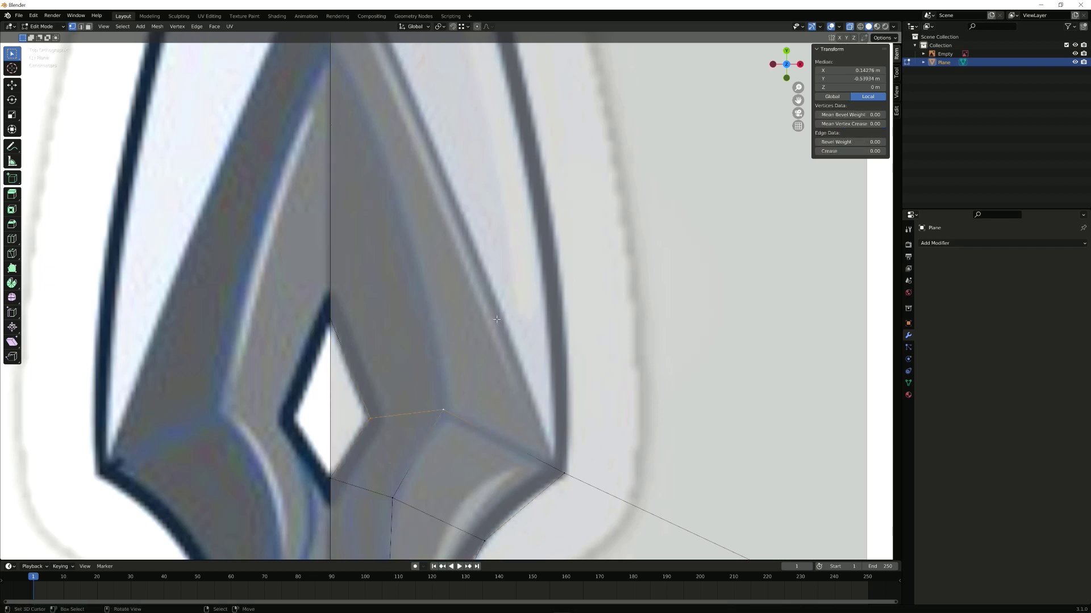
Step: Knife-cut the inner facet line from the lower section's upper inner corner through one midpoint to the facet's peak on the midline
{"action": "middle_click_drag", "start_coordinate": [461, 328], "coordinate": [458, 365], "text": "shift"}
{"action": "scroll", "coordinate": [449, 370], "scroll_direction": "down", "scroll_amount": 1}
{"action": "key", "text": "k"}
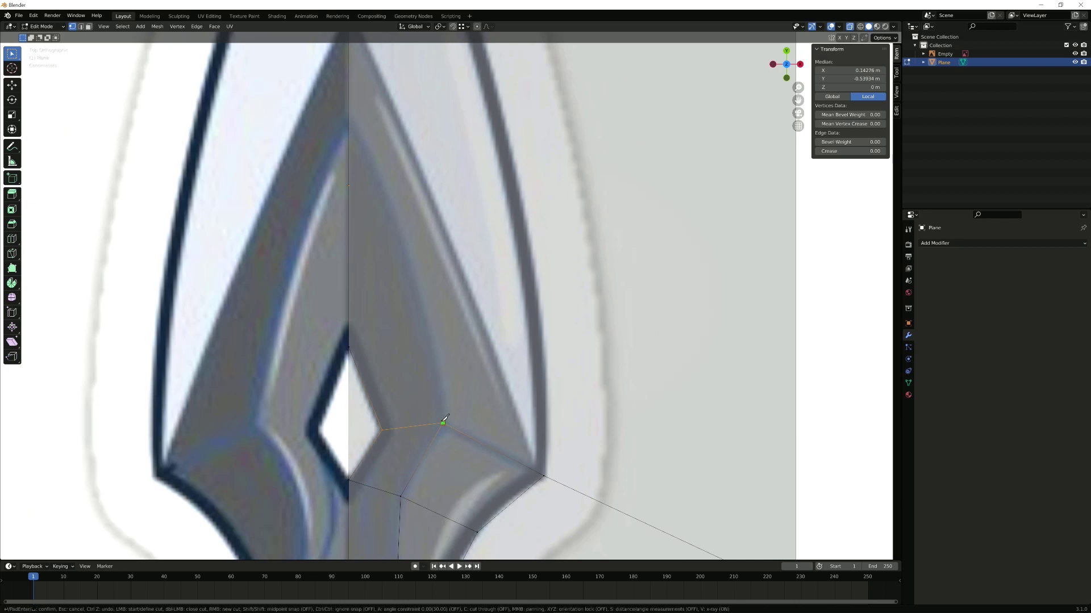
{"action": "left_click", "coordinate": [442, 423]}
{"action": "left_click", "coordinate": [416, 284]}
{"action": "left_click", "coordinate": [348, 120]}
{"action": "key", "text": "Return"}
Step: Adjust the middle vertex of the inner facet cut to follow the curved reference line
{"action": "right_click", "coordinate": [413, 278]}
{"action": "key", "text": "h"}
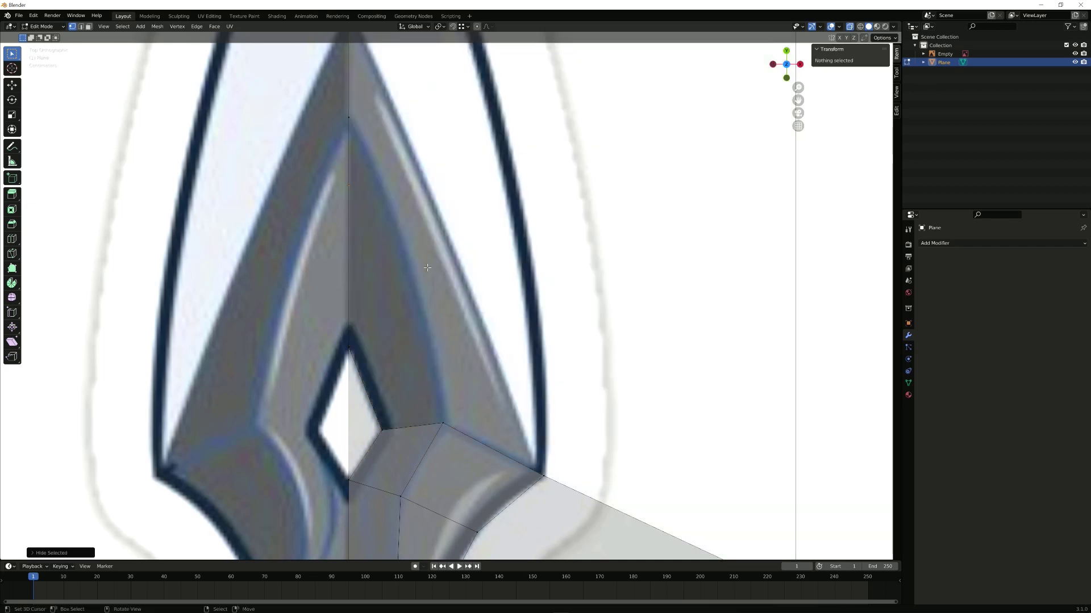
{"action": "key", "text": "ctrl+z"}
{"action": "key", "text": "g"}
{"action": "left_click", "coordinate": [424, 247]}
Step: Join the diamond's upper tip to the middle vertex of the inner facet line
{"action": "middle_click_drag", "start_coordinate": [433, 329], "coordinate": [430, 295], "text": "shift"}
{"action": "right_click", "coordinate": [355, 310]}
{"action": "right_click", "coordinate": [424, 233], "text": "shift"}
{"action": "key", "text": "j"}
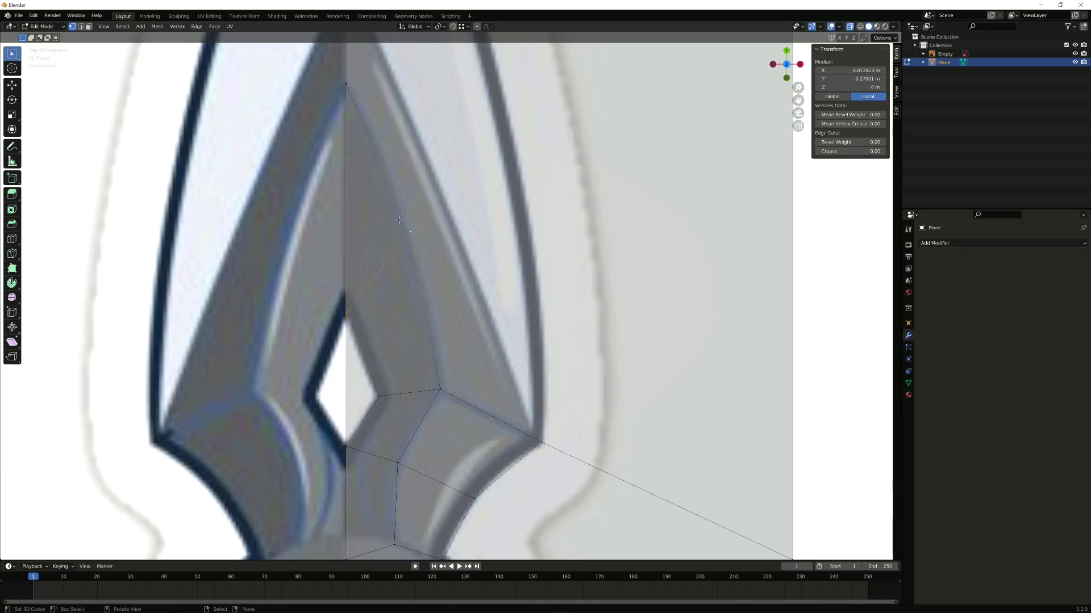
Step: Knife-cut a line from the blade's outer lower corner to the peak of the dark section on the midline
{"action": "middle_click_drag", "start_coordinate": [396, 247], "coordinate": [391, 389], "text": "shift"}
{"action": "scroll", "coordinate": [389, 361], "scroll_direction": "down", "scroll_amount": 2}
{"action": "key", "text": "k"}
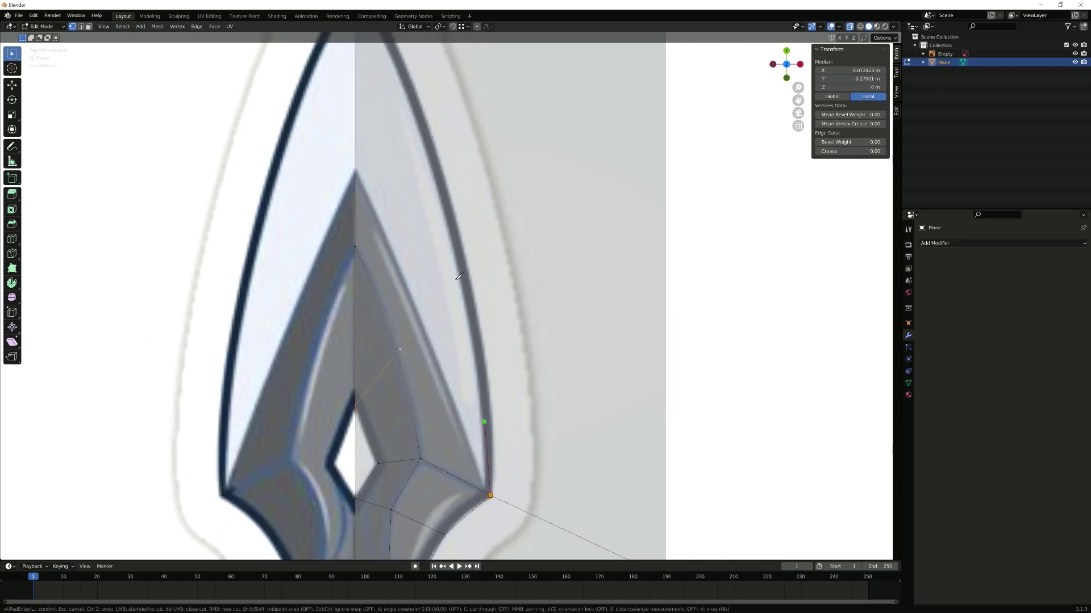
{"action": "left_click", "coordinate": [355, 169]}
{"action": "key", "text": "Return"}
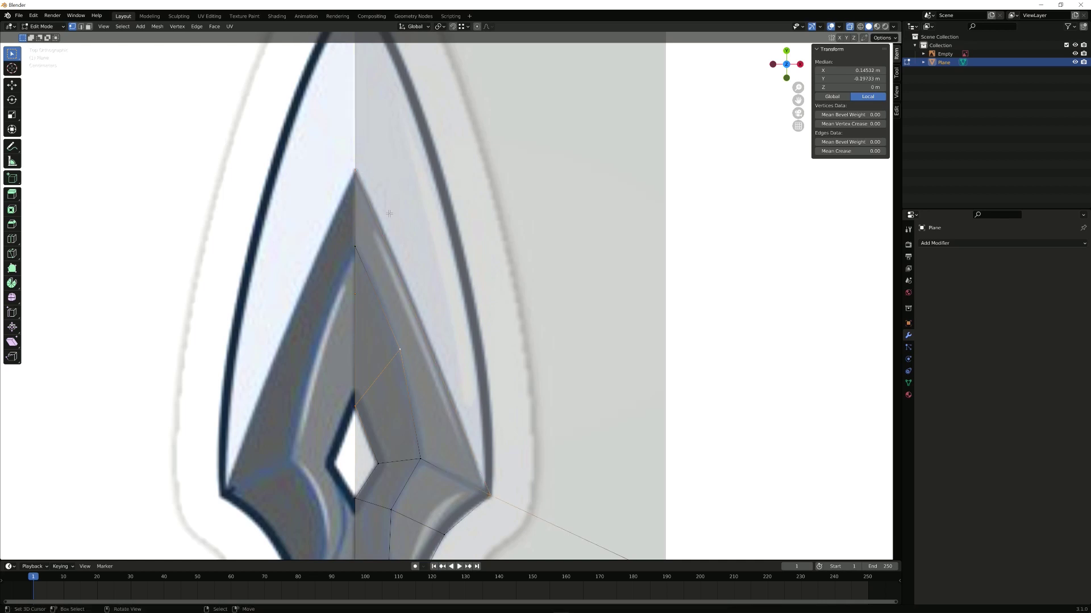
Step: Knife-cut the blade's outer outline from its lower corner through two intermediate points to the tip
{"action": "middle_click_drag", "start_coordinate": [480, 372], "coordinate": [458, 394], "text": "shift"}
{"action": "scroll", "coordinate": [471, 386], "scroll_direction": "down", "scroll_amount": 1}
{"action": "scroll", "coordinate": [472, 386], "scroll_direction": "down", "scroll_amount": 2}
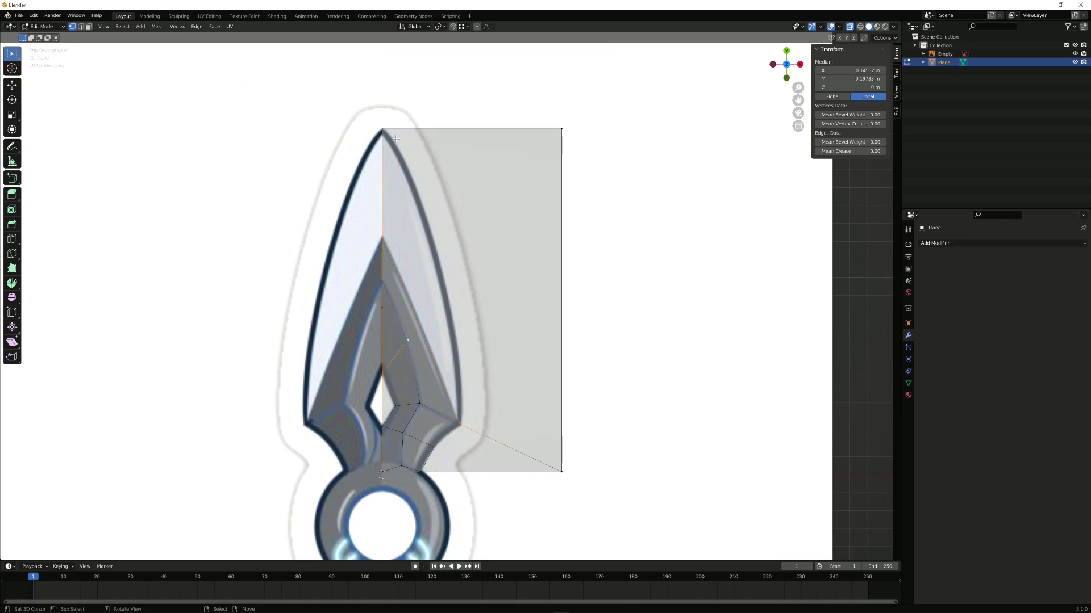
{"action": "scroll", "coordinate": [459, 360], "scroll_direction": "up", "scroll_amount": 3, "text": "shift"}
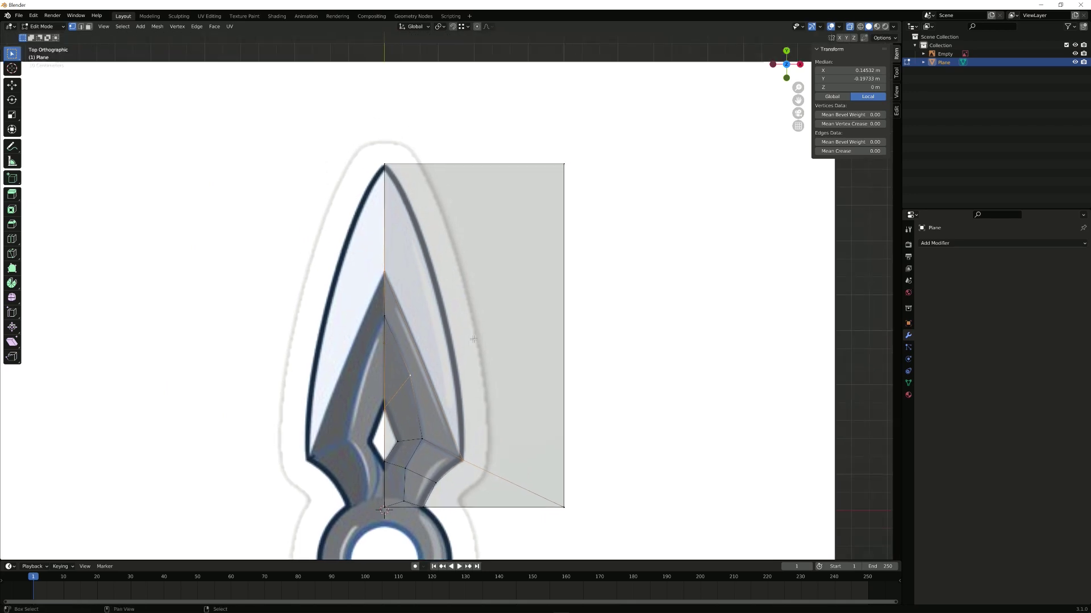
{"action": "key", "text": "k"}
{"action": "left_click", "coordinate": [462, 458]}
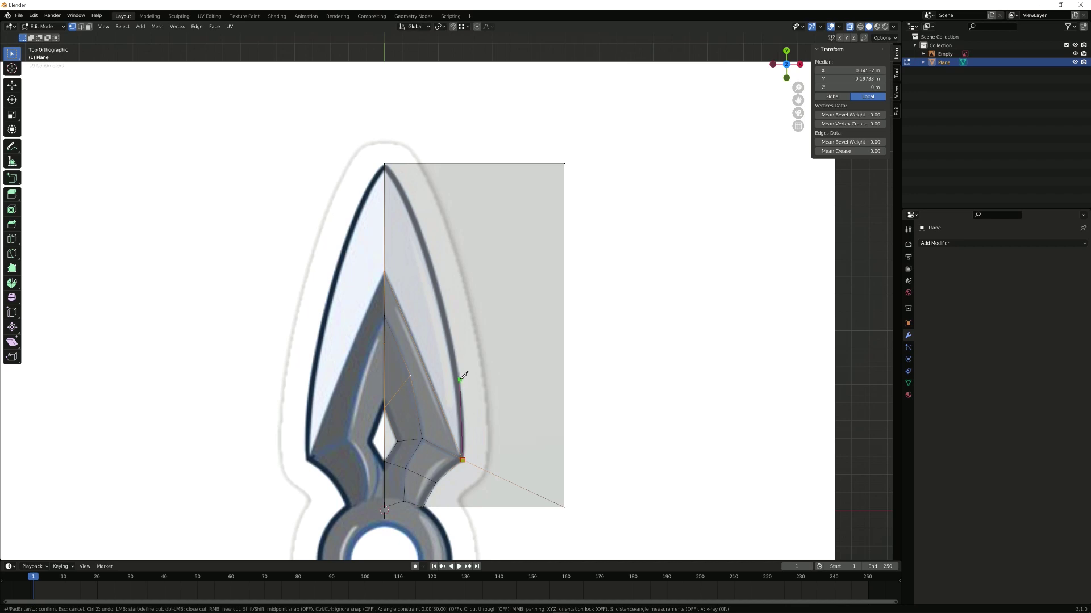
{"action": "left_click", "coordinate": [460, 379]}
{"action": "left_click", "coordinate": [412, 208]}
{"action": "left_click", "coordinate": [385, 165]}
{"action": "key", "text": "Return"}
Step: Move the outline's two intermediate vertices onto the blade edge, at about X 0.417, Y -0.193 m and X 0.184, Y 0.703 m
{"action": "left_click", "coordinate": [416, 202]}
{"action": "key", "text": "g"}
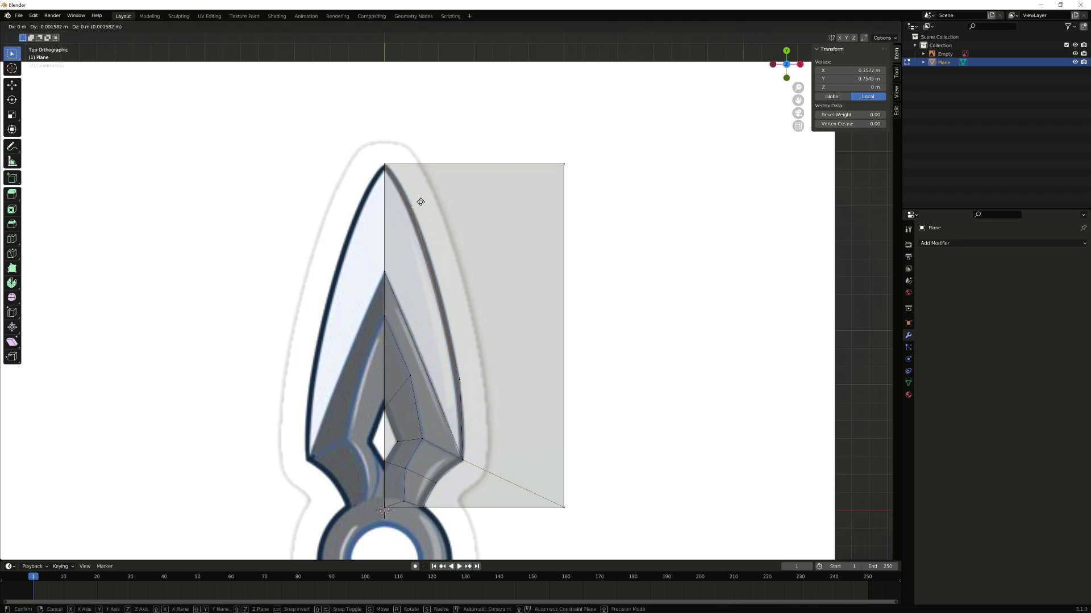
{"action": "left_click", "coordinate": [424, 209]}
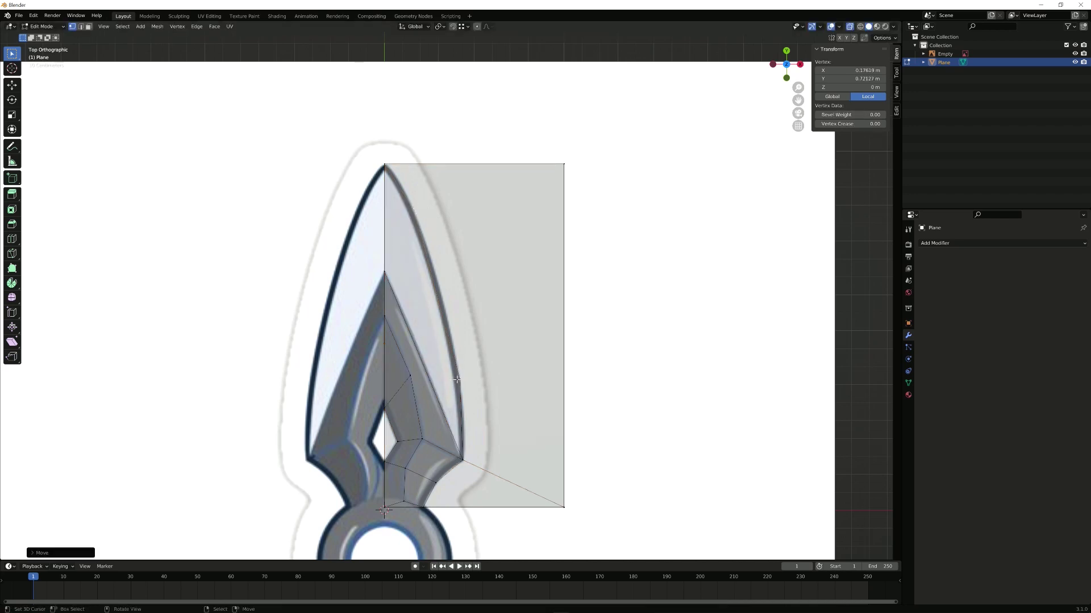
{"action": "left_click", "coordinate": [457, 379]}
{"action": "key", "text": "g"}
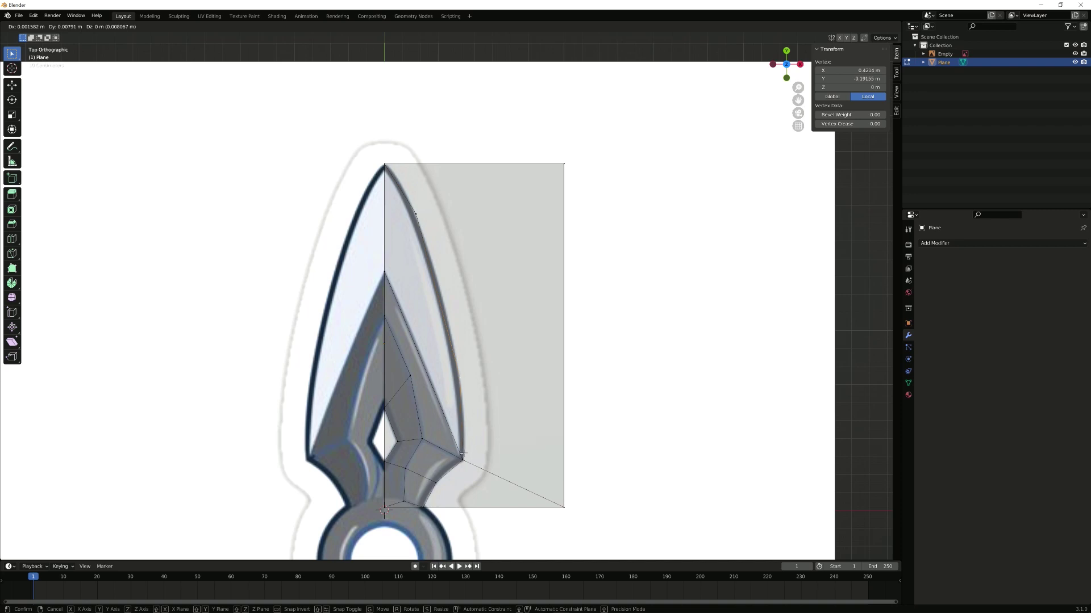
{"action": "left_click", "coordinate": [463, 455]}
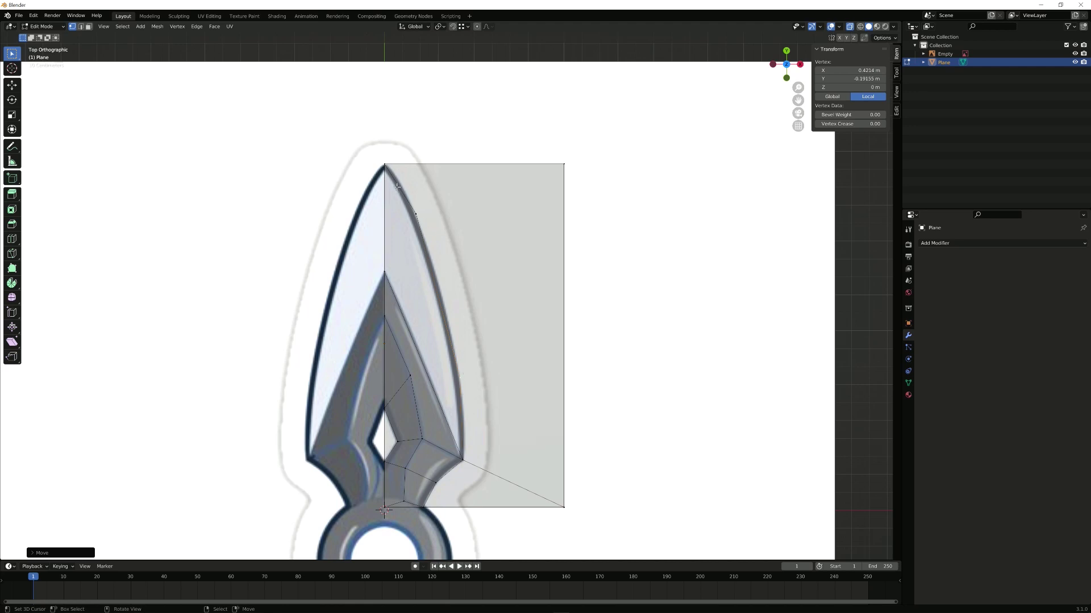
{"action": "key", "text": "g"}
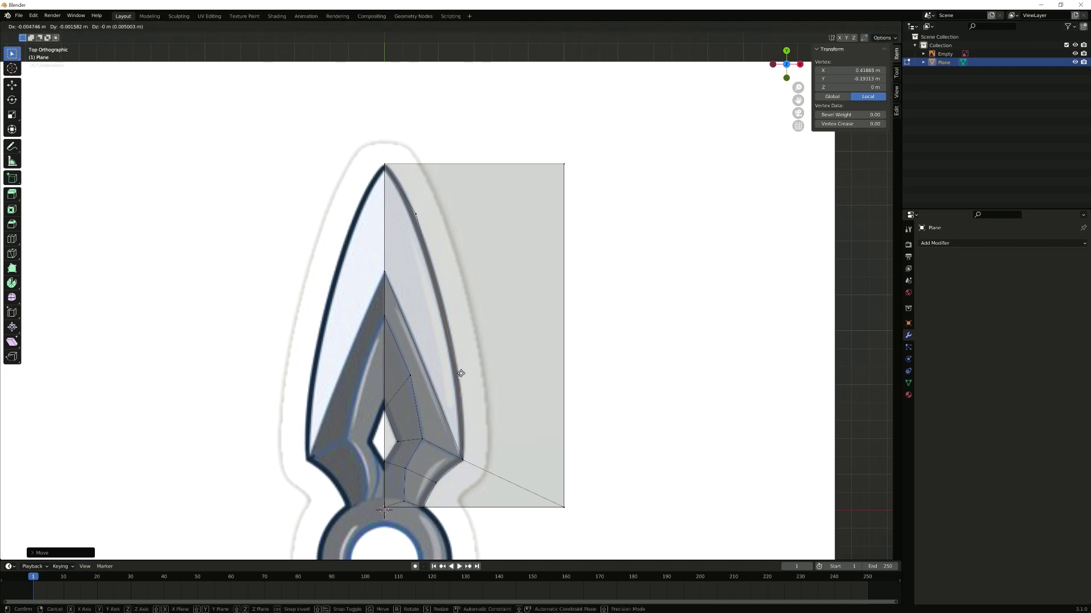
{"action": "left_click", "coordinate": [448, 364]}
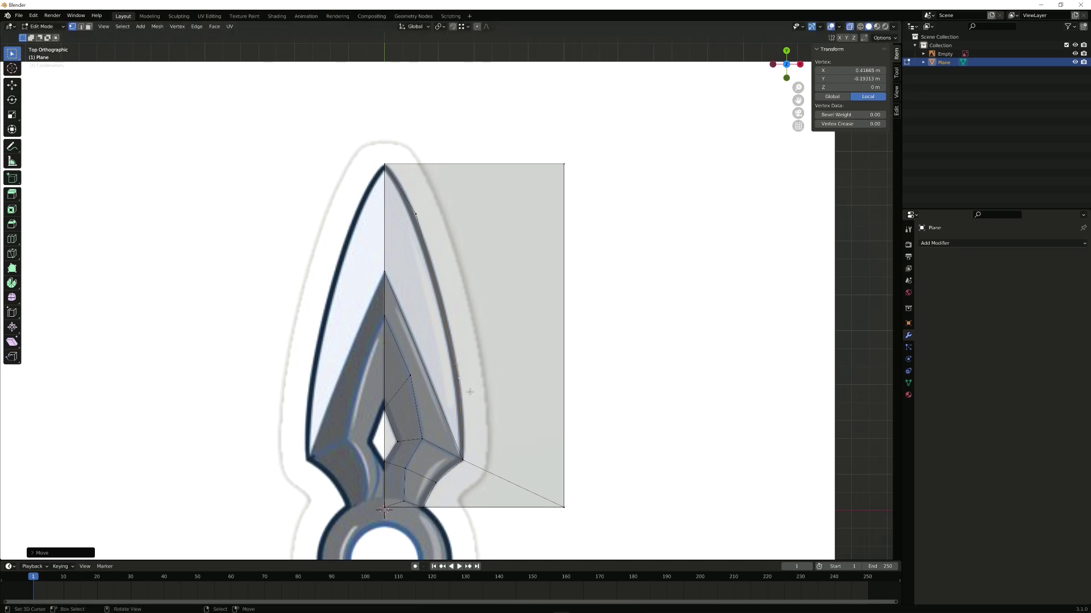
{"action": "left_click", "coordinate": [418, 215]}
{"action": "key", "text": "g"}
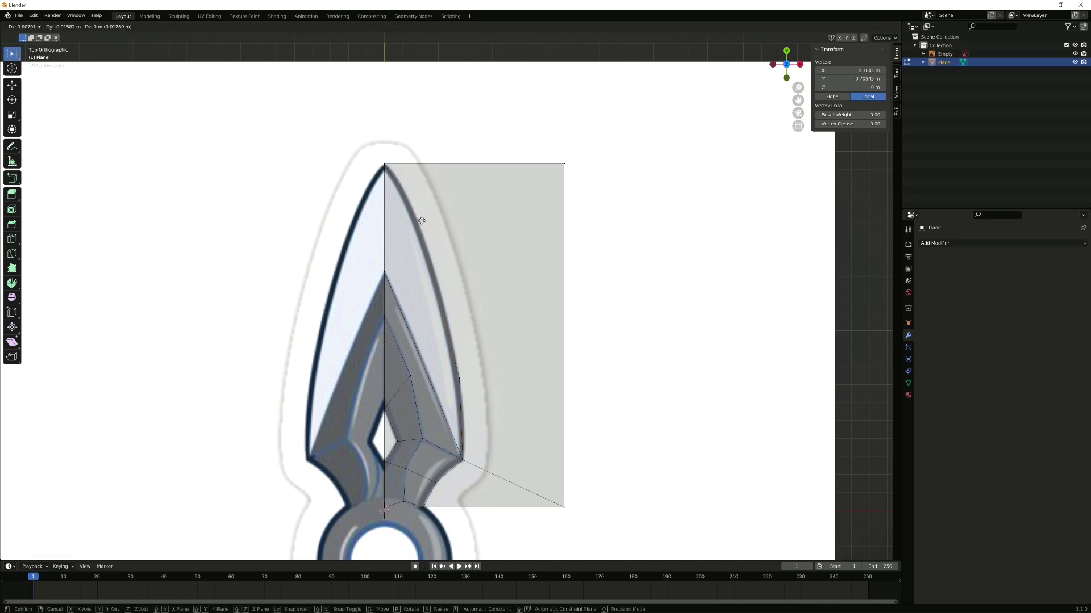
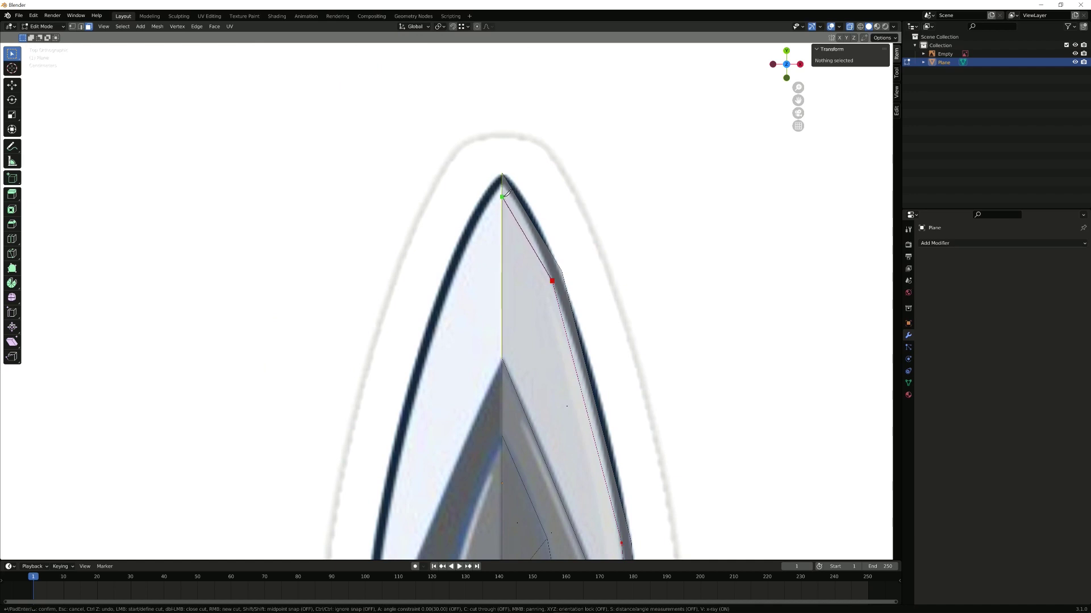
Step: Finish the inset bevel cut on the midline below the blade tip, and join its upper bend vertex to the neighbouring outline vertex
{"action": "key", "text": "Return"}
{"action": "right_click", "coordinate": [552, 284]}
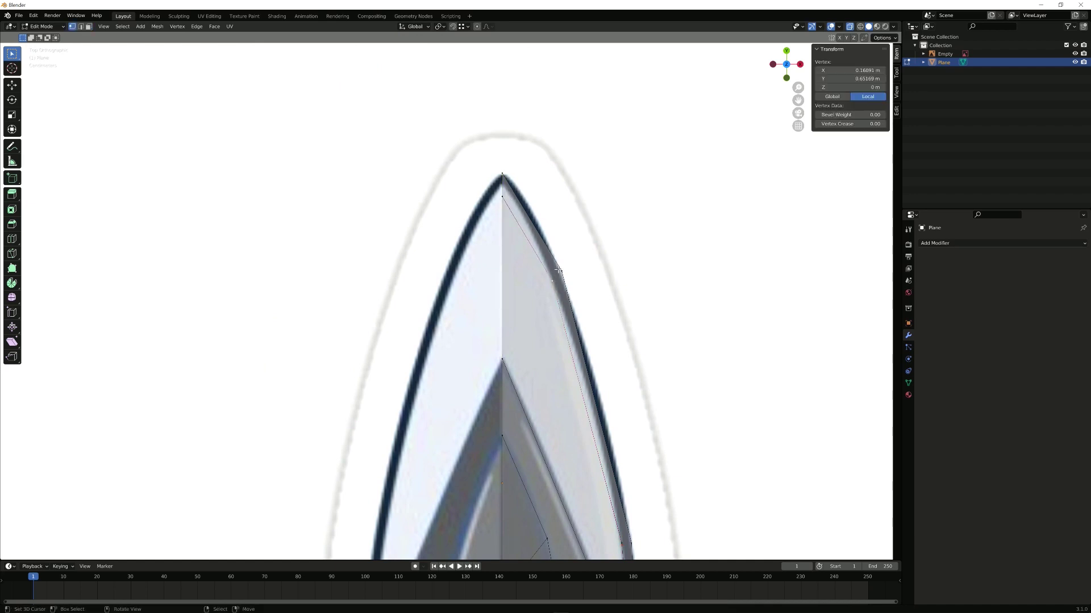
{"action": "right_click", "coordinate": [562, 273], "text": "shift"}
{"action": "key", "text": "j"}
{"action": "middle_click_drag", "start_coordinate": [586, 420], "coordinate": [585, 411], "text": "shift"}
{"action": "scroll", "coordinate": [582, 392], "scroll_direction": "down", "scroll_amount": 5, "text": "shift"}
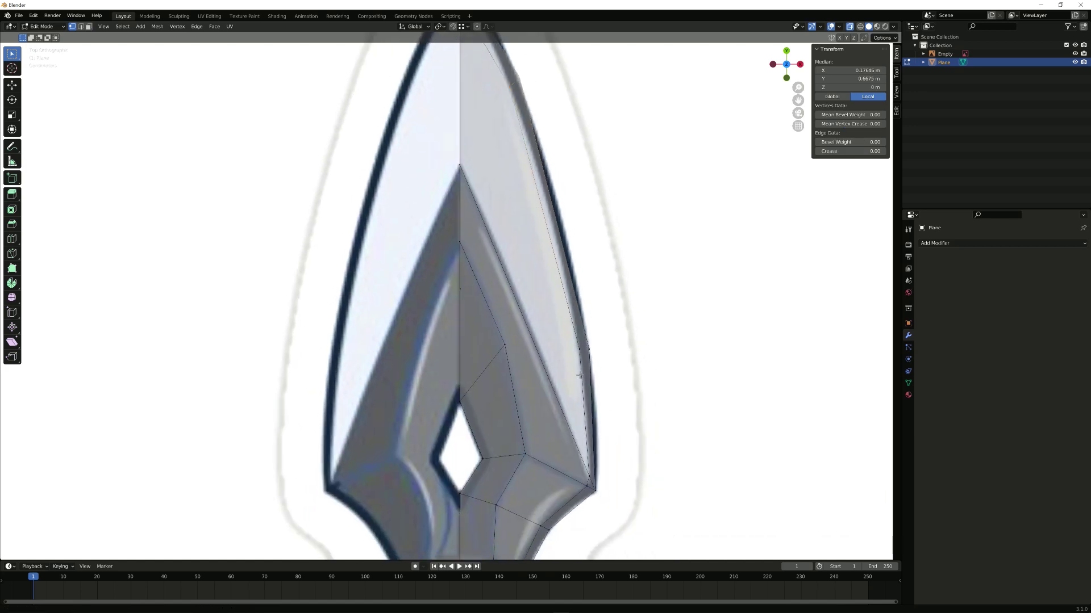
Step: Merge the lower end vertex of the inset bevel line into the adjacent facet-line vertex near the blade's outer lower corner
{"action": "left_click", "coordinate": [590, 349]}
{"action": "scroll", "coordinate": [596, 349], "scroll_direction": "down", "scroll_amount": 2, "text": "shift"}
{"action": "scroll", "coordinate": [381, 423], "scroll_direction": "up", "scroll_amount": 8}
{"action": "middle_click_drag", "start_coordinate": [381, 424], "coordinate": [450, 342], "text": "shift"}
{"action": "right_click", "coordinate": [449, 328]}
{"action": "right_click", "coordinate": [436, 365], "text": "shift"}
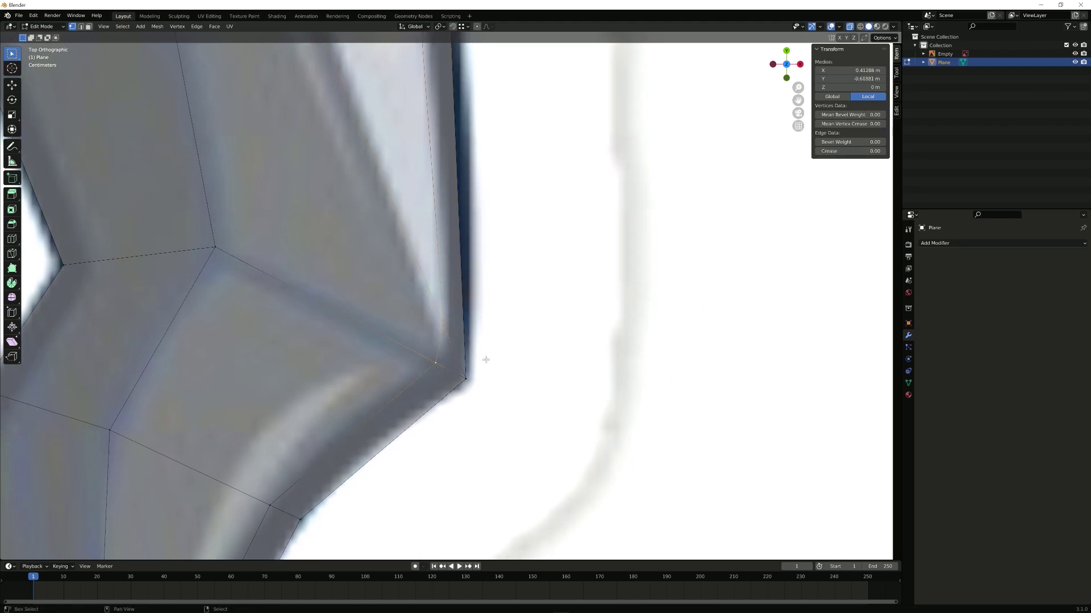
{"action": "right_click", "coordinate": [450, 322]}
{"action": "right_click", "coordinate": [433, 358], "text": "shift"}
{"action": "key", "text": "m"}
{"action": "left_click", "coordinate": [437, 384]}
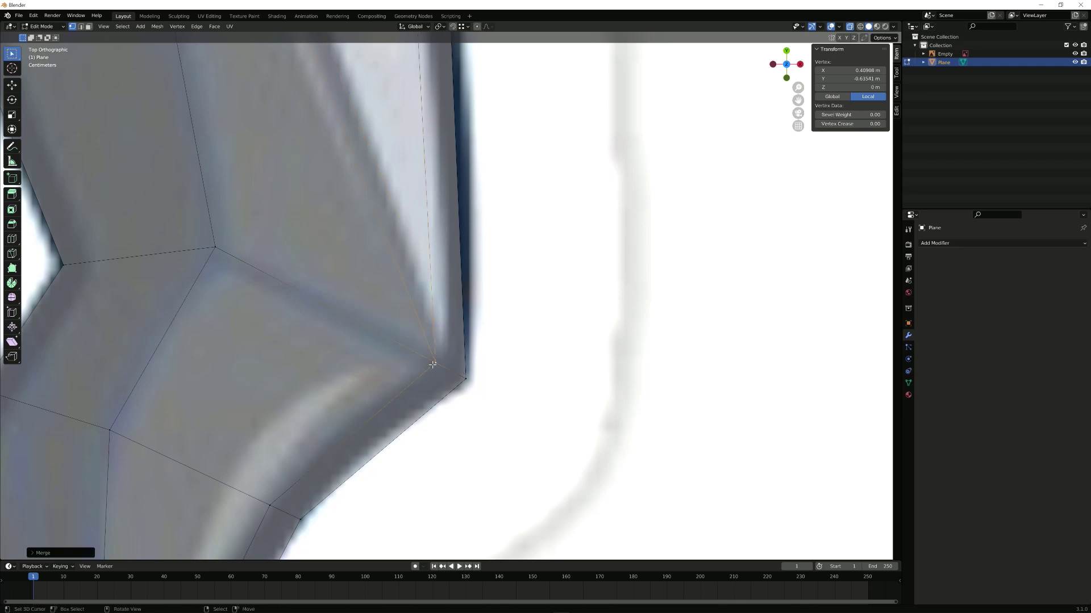
Step: Move the merged vertex toward the outer lower corner, to about X 0.420, Y -0.631 m
{"action": "key", "text": "g"}
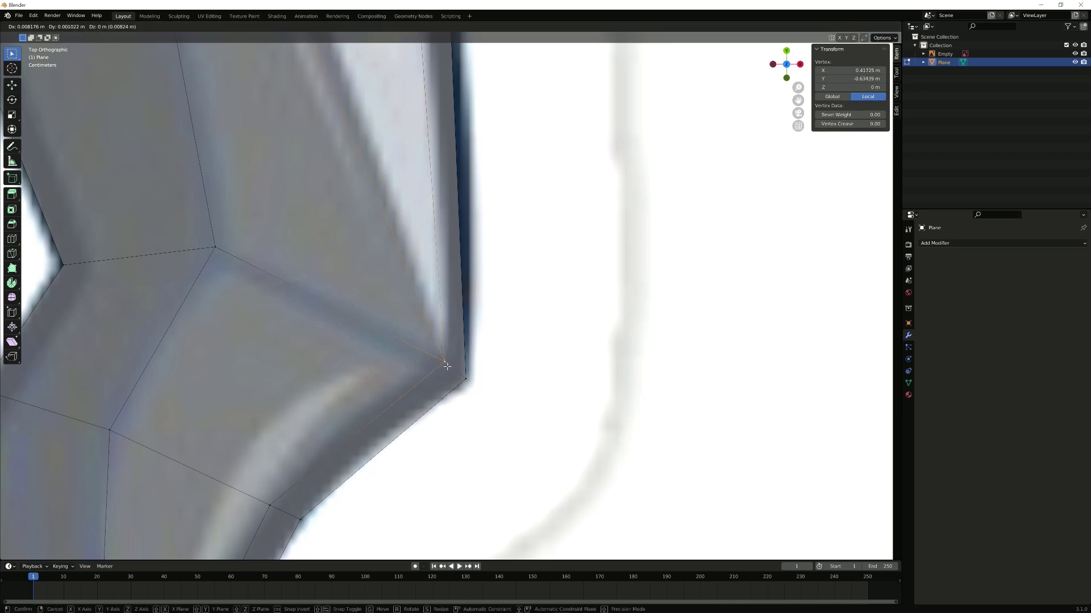
{"action": "left_click", "coordinate": [447, 367]}
{"action": "scroll", "coordinate": [437, 455], "scroll_direction": "down", "scroll_amount": 5}
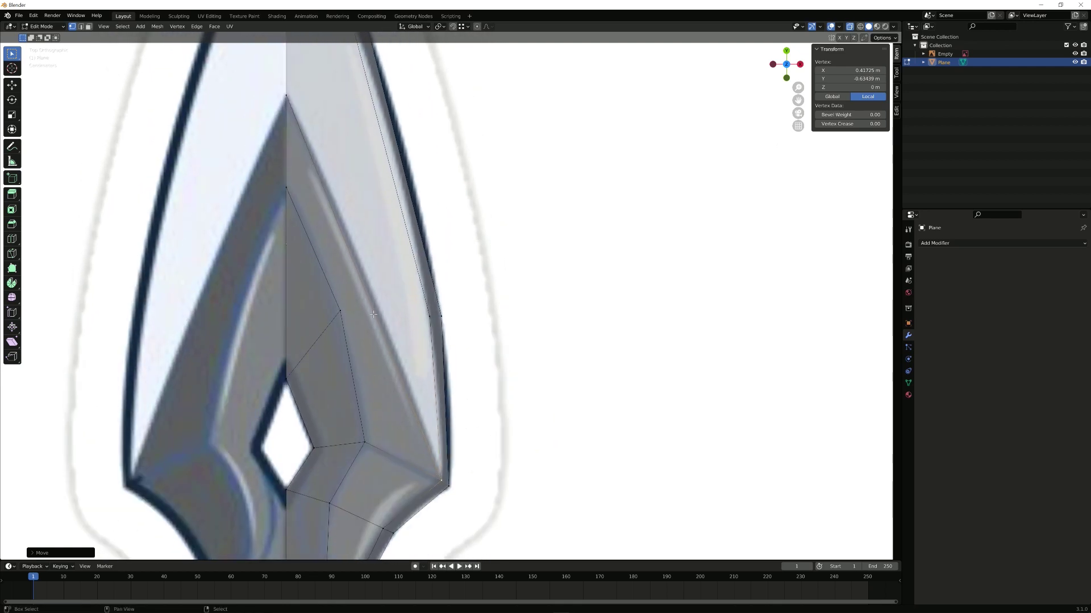
{"action": "middle_click_drag", "start_coordinate": [399, 301], "coordinate": [374, 248], "text": "shift"}
{"action": "key", "text": "g"}
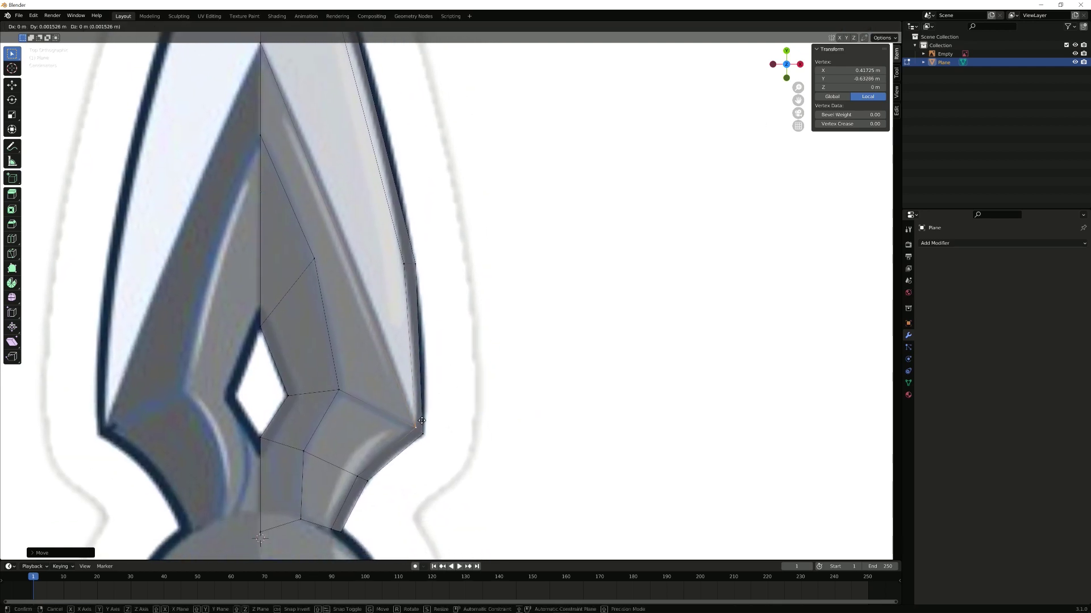
{"action": "left_click", "coordinate": [422, 421]}
{"action": "middle_click_drag", "start_coordinate": [419, 321], "coordinate": [424, 359], "text": "shift"}
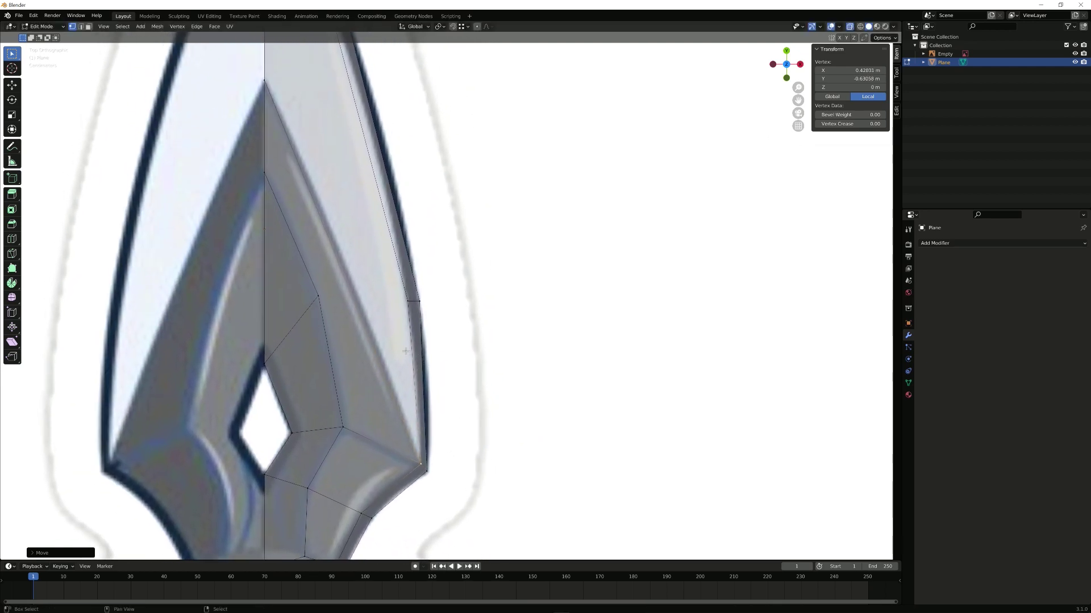
{"action": "scroll", "coordinate": [404, 341], "scroll_direction": "down", "scroll_amount": 1}
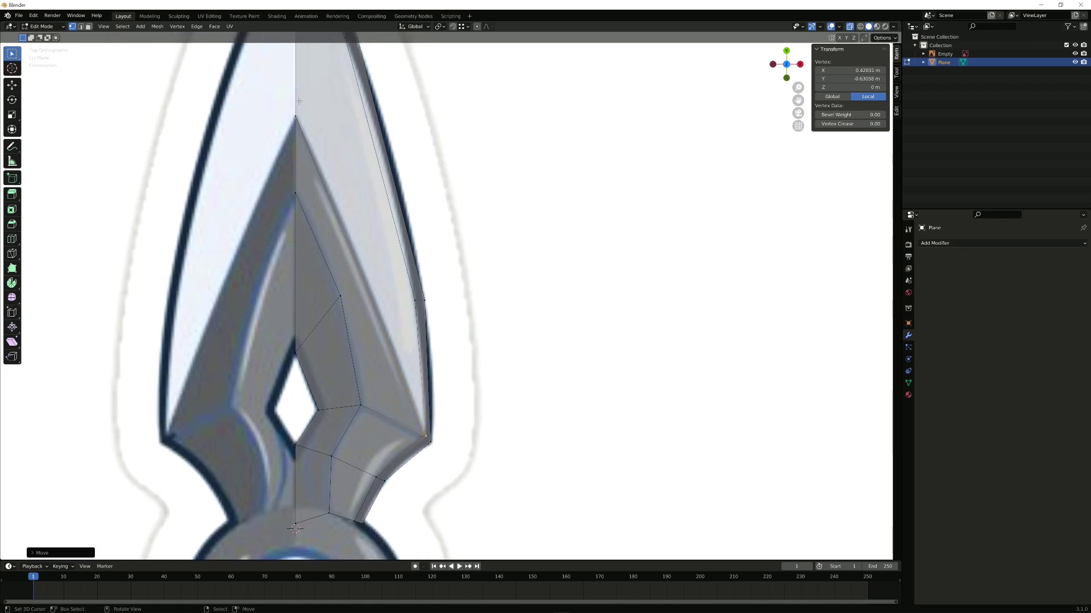
{"action": "key", "text": "ctrl+r"}
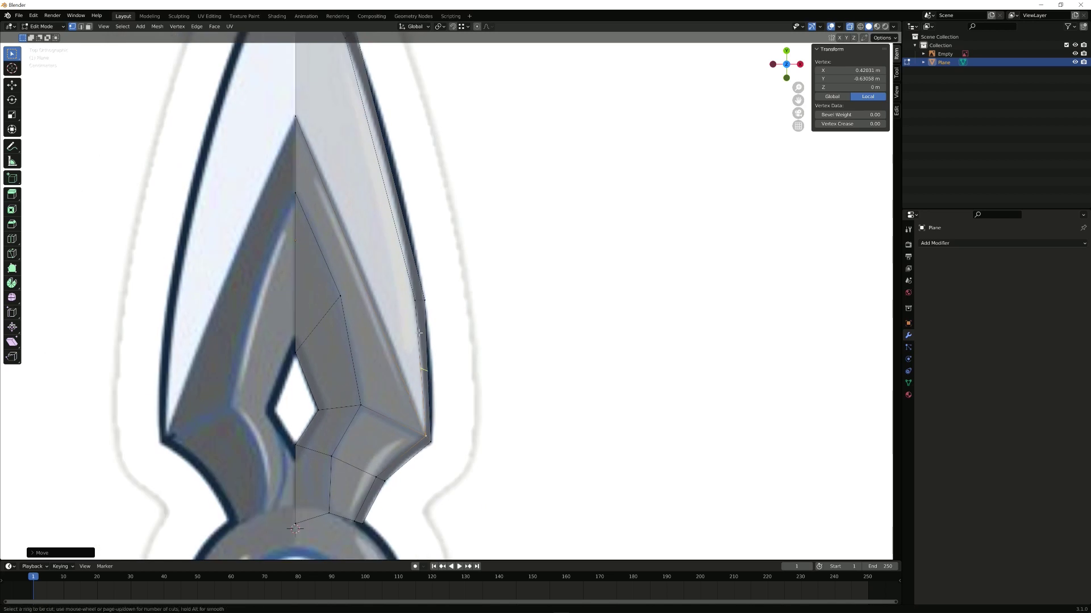
{"action": "right_click", "coordinate": [395, 304]}
Step: Knife-cut a line from the inset edge just above the outer lower corner to the midline just above the dark section's peak
{"action": "middle_click_drag", "start_coordinate": [311, 139], "coordinate": [341, 202], "text": "shift"}
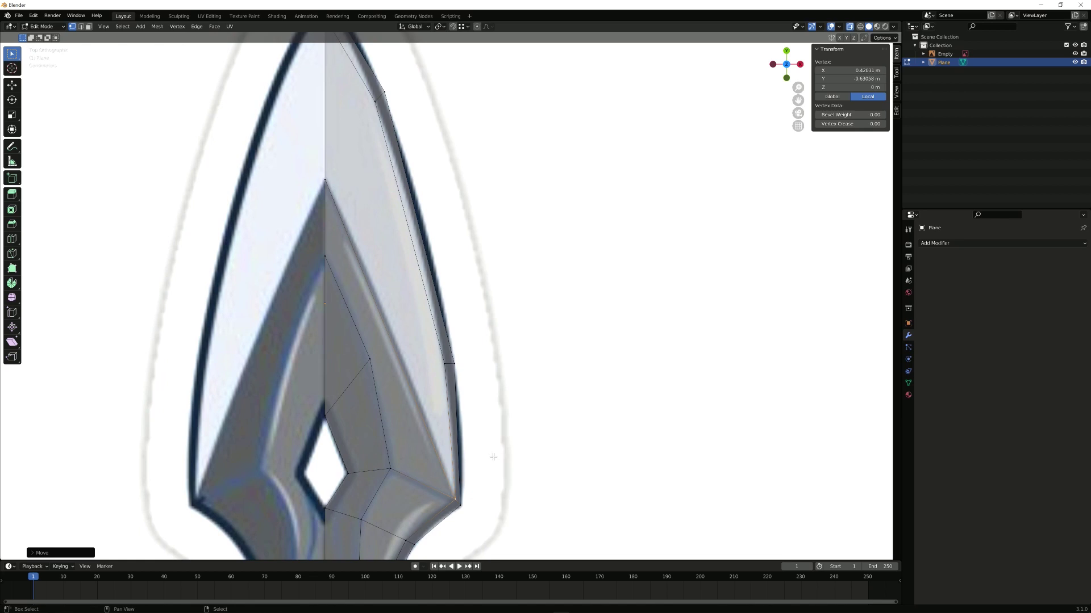
{"action": "scroll", "coordinate": [464, 381], "scroll_direction": "up", "scroll_amount": 4}
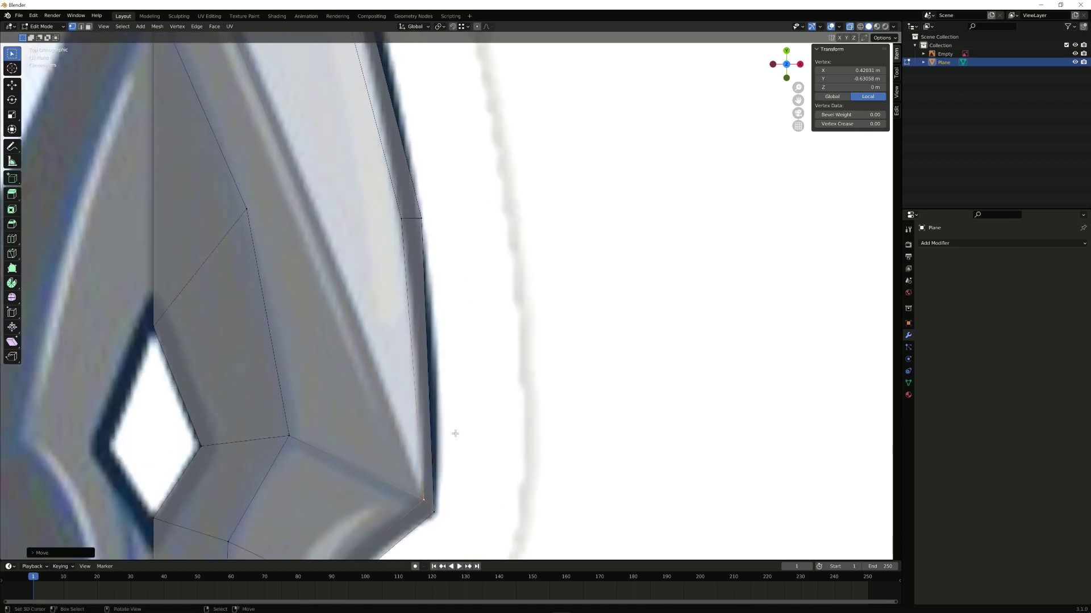
{"action": "key", "text": "k"}
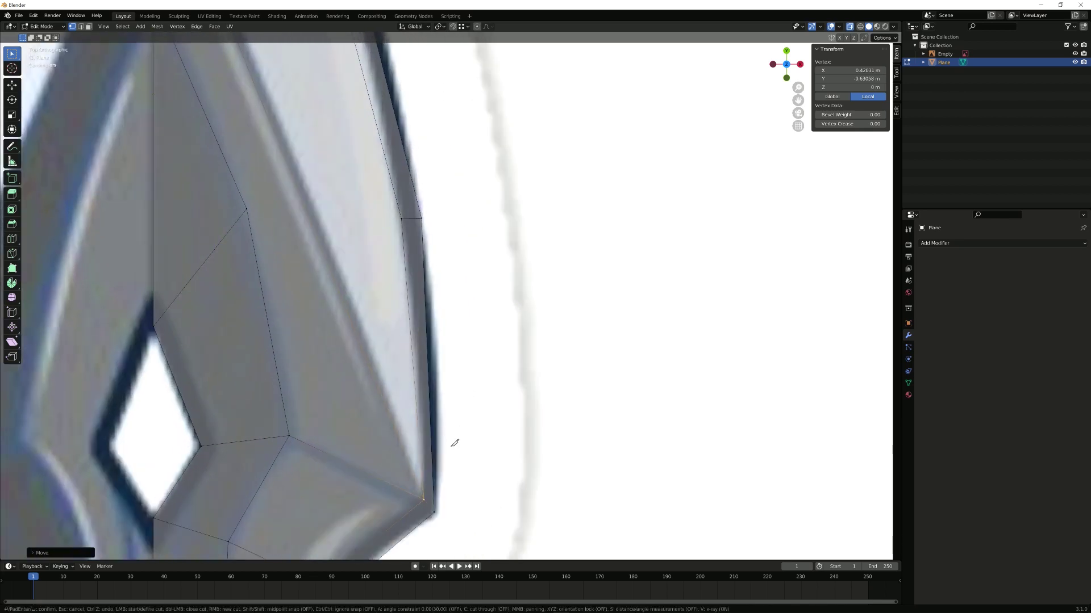
{"action": "left_click", "coordinate": [421, 457]}
{"action": "scroll", "coordinate": [382, 297], "scroll_direction": "up", "scroll_amount": 3}
{"action": "scroll", "coordinate": [528, 550], "scroll_direction": "down", "scroll_amount": 3}
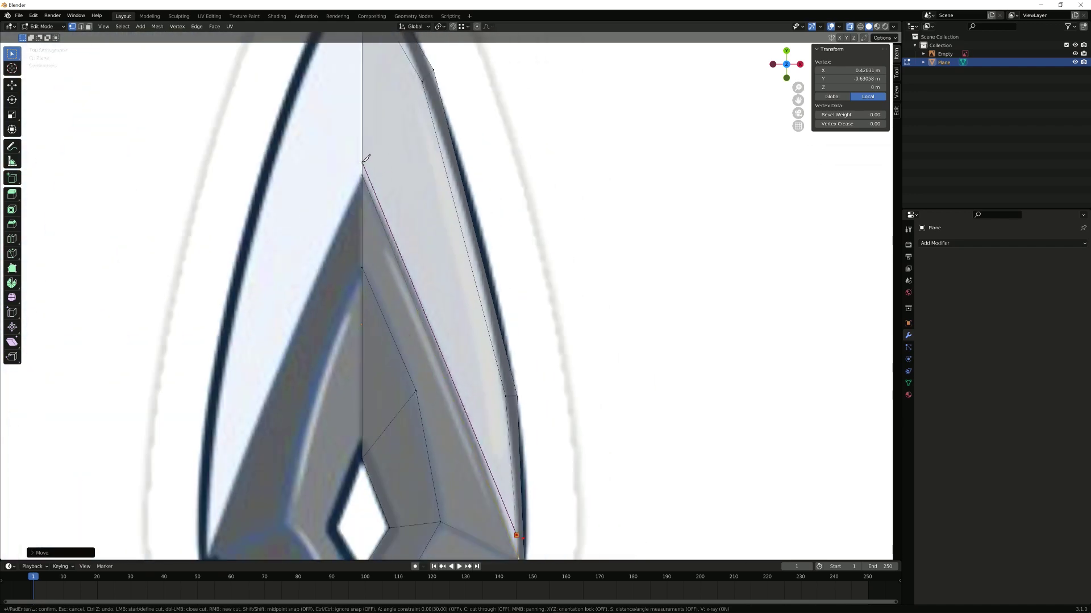
{"action": "left_click", "coordinate": [362, 158]}
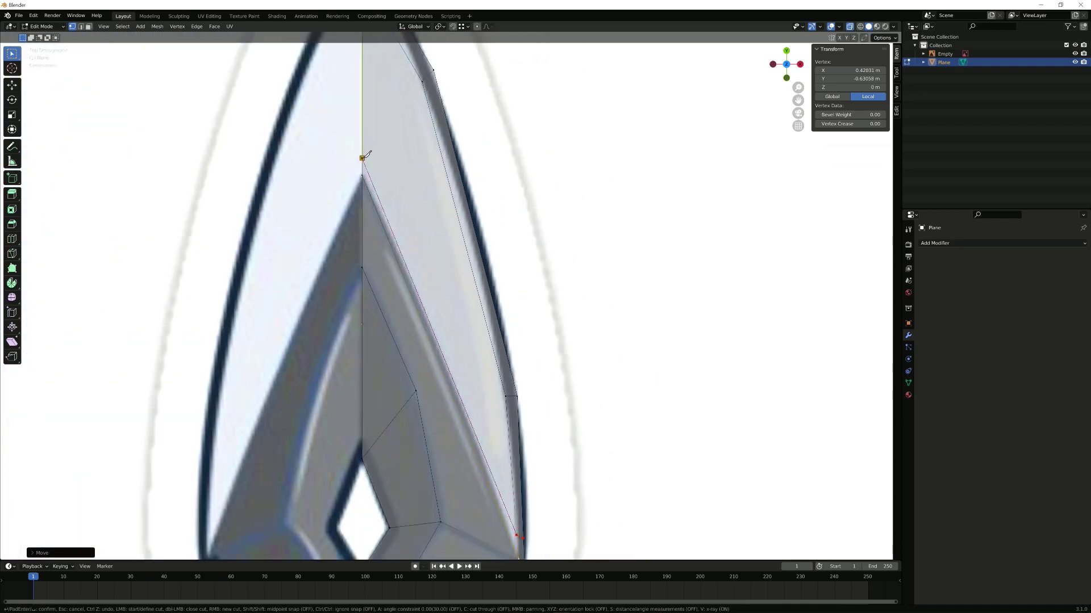
{"action": "key", "text": "Return"}
{"action": "scroll", "coordinate": [562, 383], "scroll_direction": "down", "scroll_amount": 5}
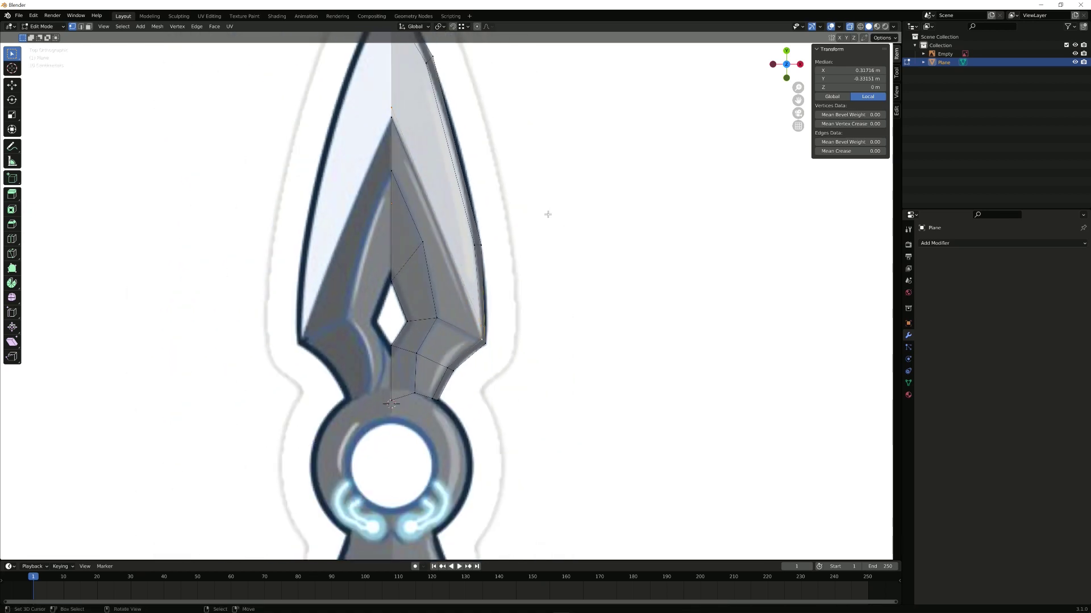
Step: Connect the inset edge's upper bend vertex down across the new cut to the bend vertex of the dark inner facet
{"action": "scroll", "coordinate": [534, 261], "scroll_direction": "up", "scroll_amount": 2}
{"action": "middle_click_drag", "start_coordinate": [530, 313], "coordinate": [527, 327], "text": "shift"}
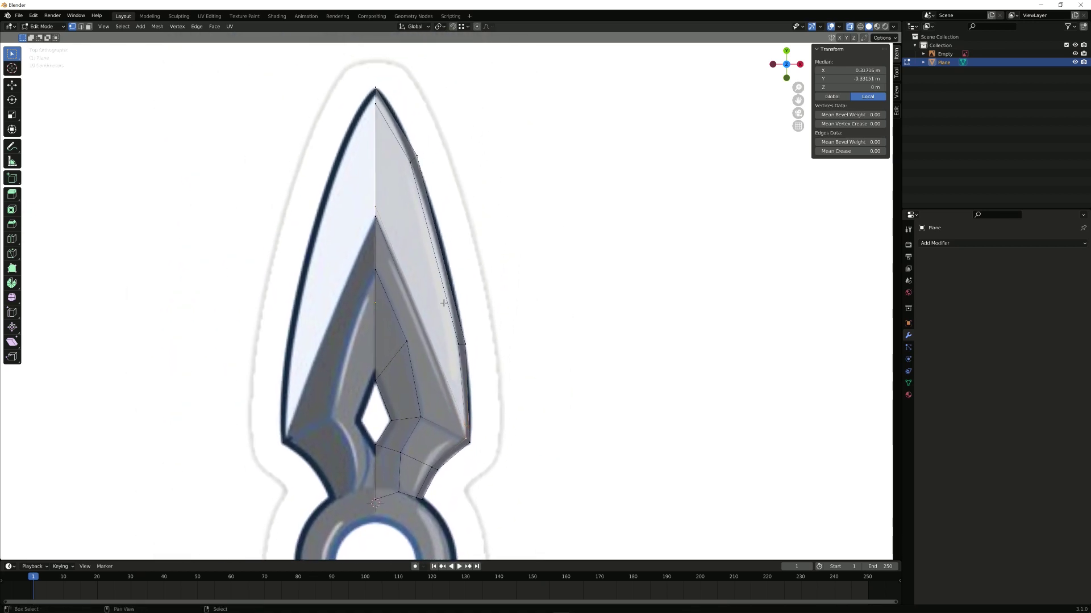
{"action": "key", "text": "ctrl+z"}
{"action": "right_click", "coordinate": [412, 169], "text": "shift"}
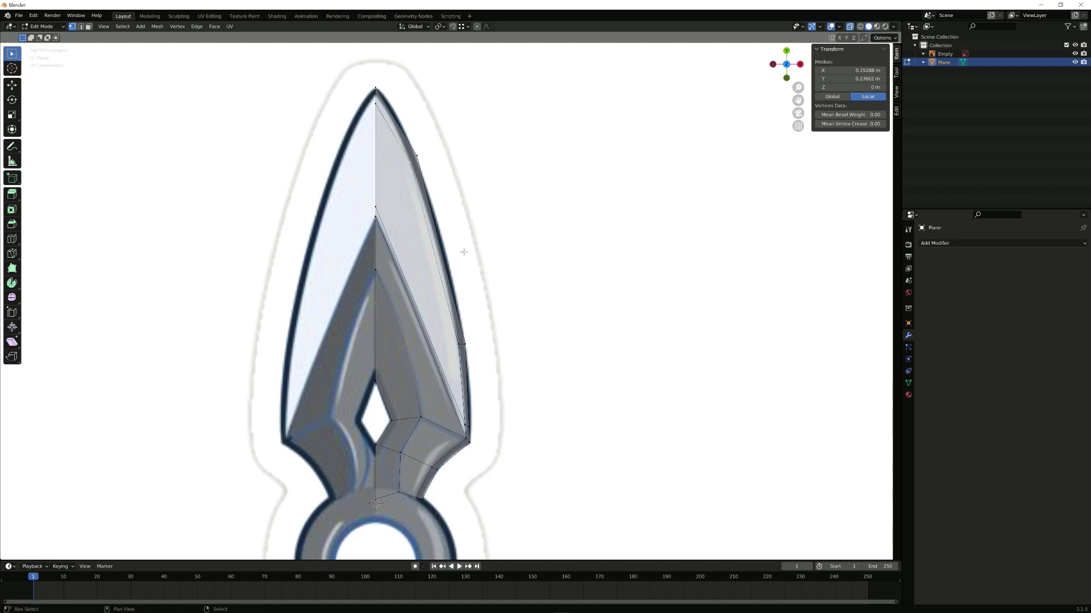
{"action": "key", "text": "j"}
{"action": "key", "text": "ctrl+shift+z"}
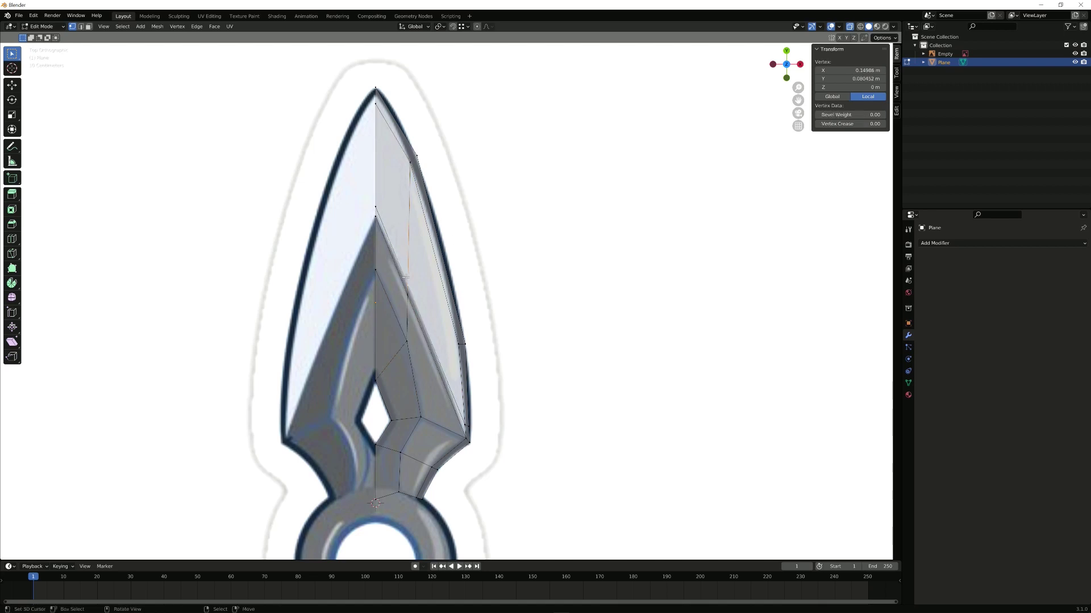
{"action": "key", "text": "ctrl+shift+z"}
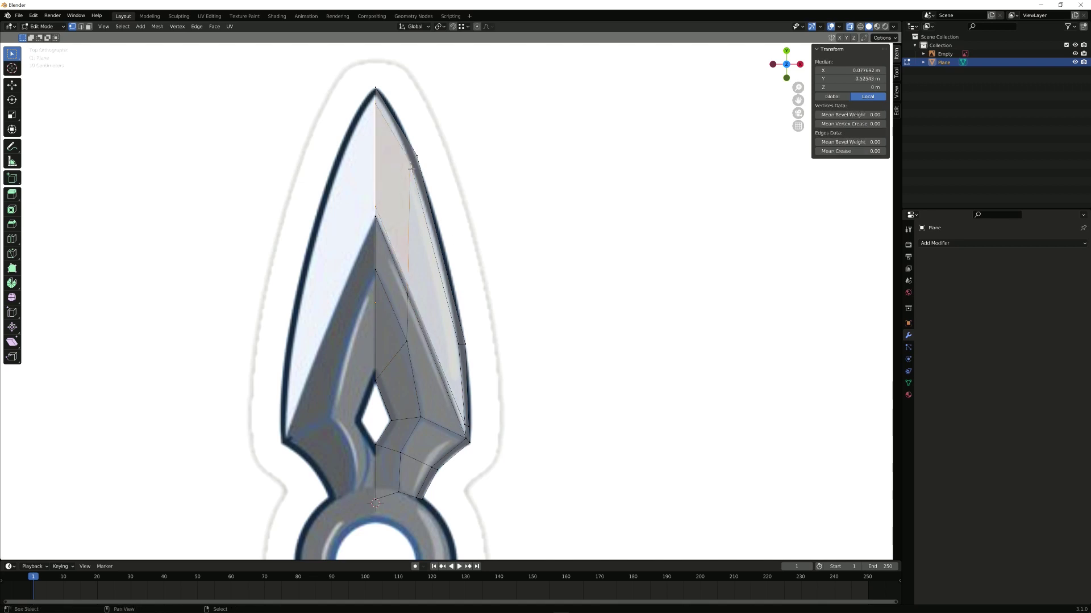
{"action": "key", "text": "ctrl+shift+z"}
Step: Select the light blade face between the diagonal cut and the inset edge, and turn off X-ray display
{"action": "left_click", "coordinate": [457, 346], "text": "shift"}
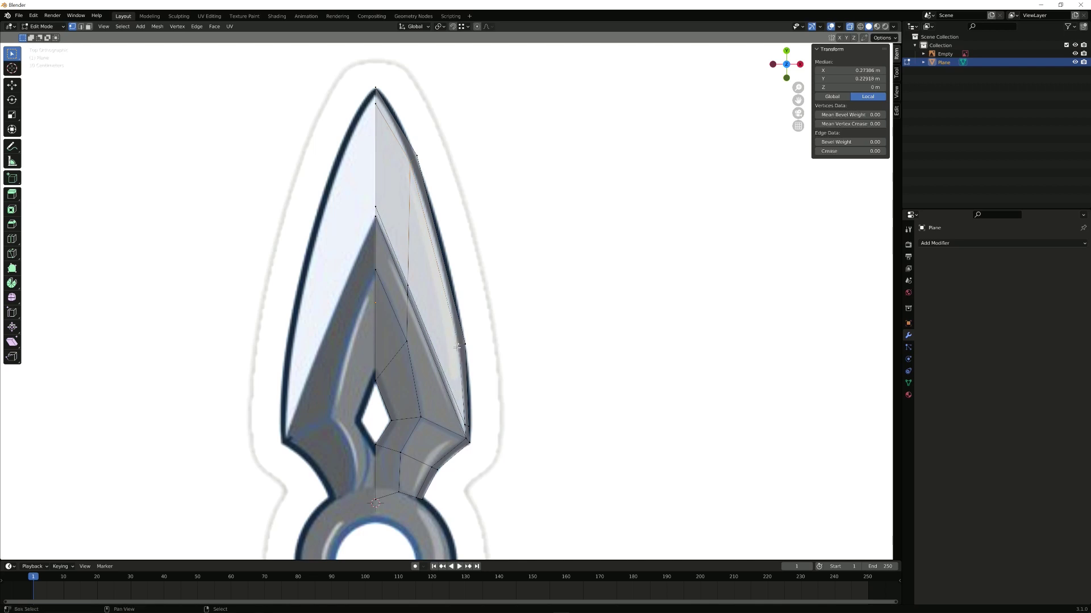
{"action": "left_click", "coordinate": [463, 421], "text": "shift"}
{"action": "middle_click_drag", "start_coordinate": [465, 398], "coordinate": [631, 220]}
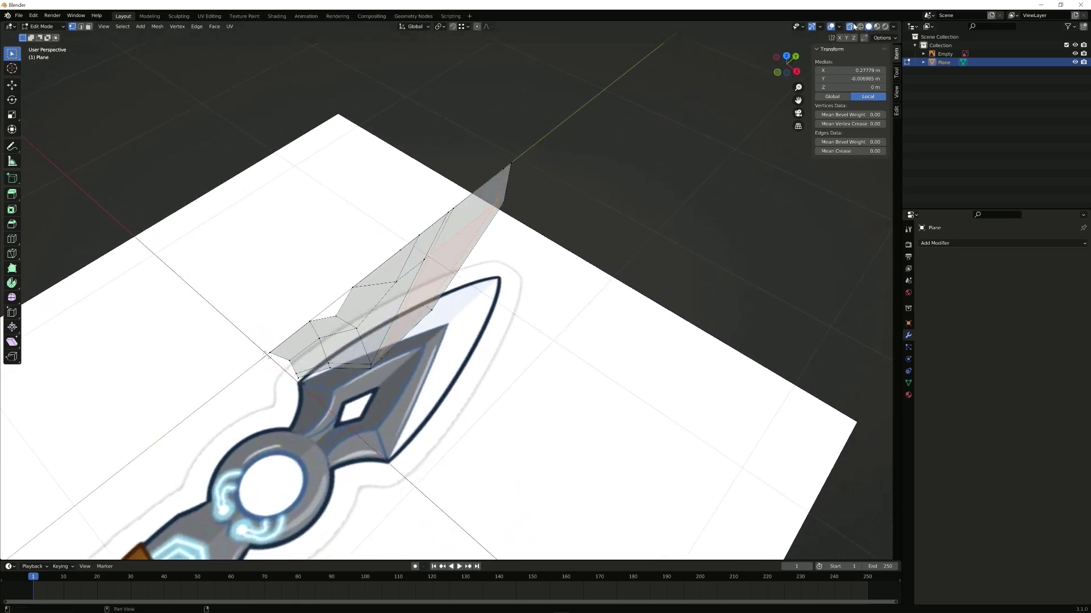
{"action": "left_click", "coordinate": [850, 26]}
{"action": "middle_click_drag", "start_coordinate": [681, 170], "coordinate": [526, 284]}
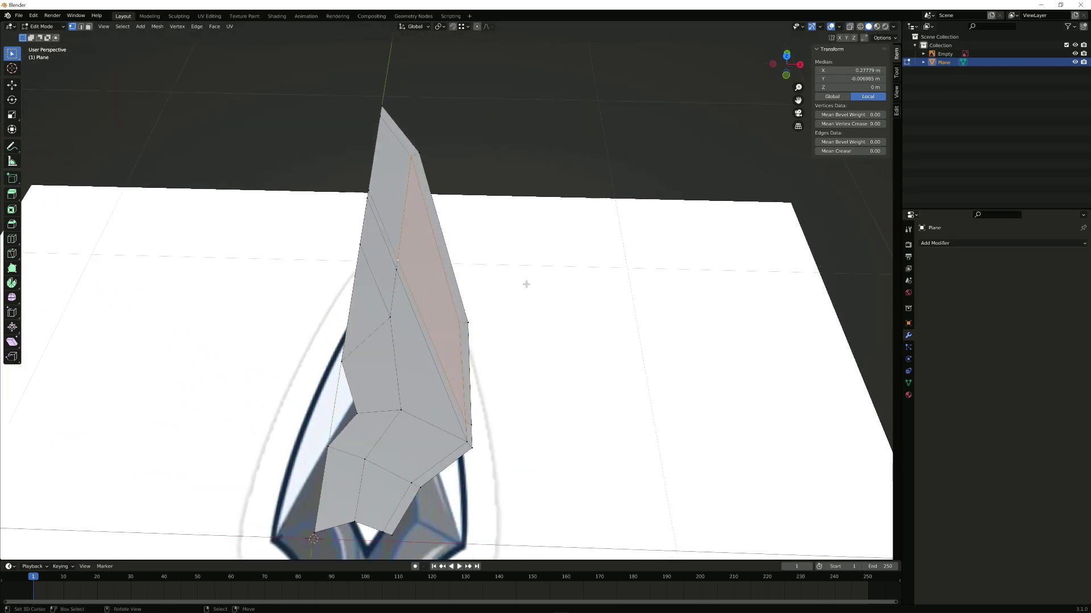
Step: Select the outer blade edge and diamond-hole boundary vertices and lower them along Z by about 0.112 m
{"action": "right_click", "coordinate": [327, 447]}
{"action": "right_click", "coordinate": [356, 413], "text": "shift"}
{"action": "middle_click_drag", "start_coordinate": [397, 422], "coordinate": [319, 456]}
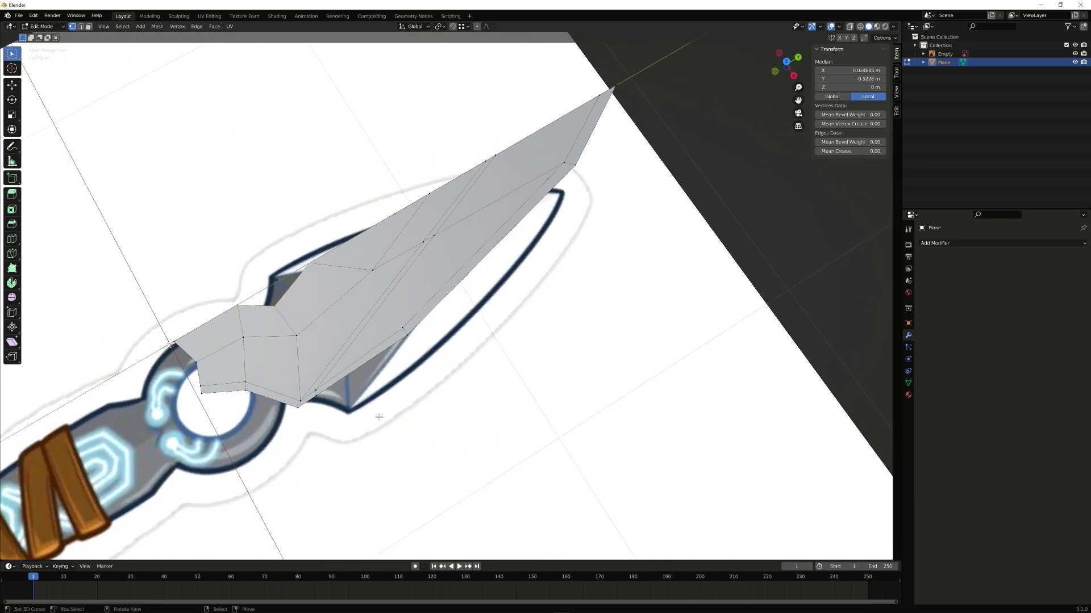
{"action": "scroll", "coordinate": [397, 383], "scroll_direction": "up", "scroll_amount": 1}
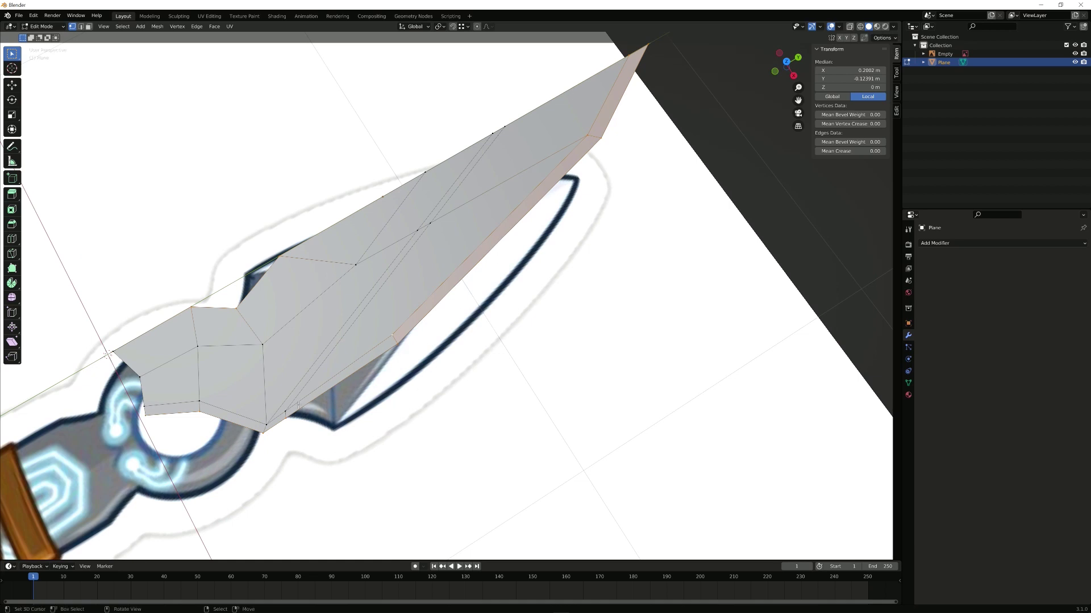
{"action": "middle_click_drag", "start_coordinate": [290, 404], "coordinate": [359, 388]}
{"action": "key", "text": "g"}
{"action": "key", "text": "z"}
{"action": "left_click", "coordinate": [349, 404]}
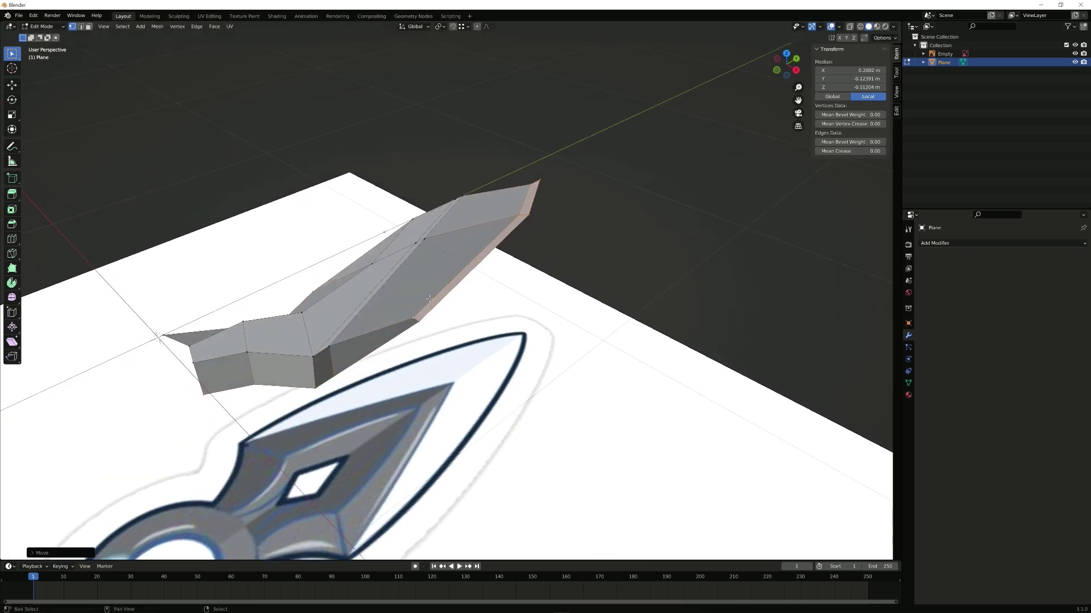
Step: Select the blade's boundary edge loop and lower it further along Z, to about Z -0.139 m
{"action": "left_click", "coordinate": [432, 294], "text": "alt"}
{"action": "key", "text": "g"}
{"action": "key", "text": "z"}
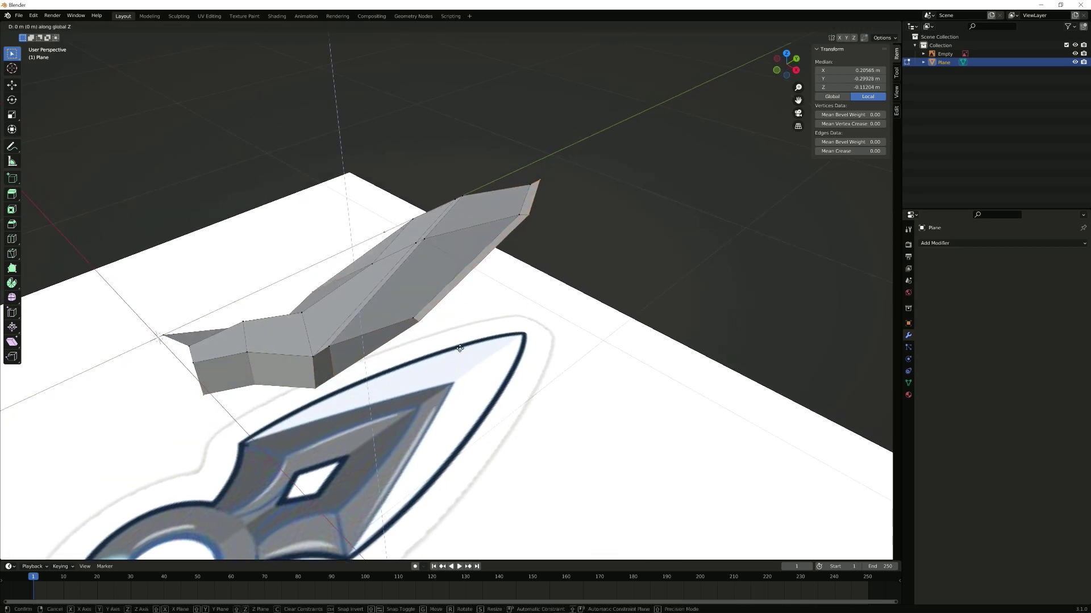
{"action": "left_click", "coordinate": [458, 354]}
{"action": "middle_click_drag", "start_coordinate": [459, 354], "coordinate": [532, 391]}
Step: Snap the 3D cursor to the midline vertex at the diamond hole's lower point
{"action": "left_click", "coordinate": [539, 379]}
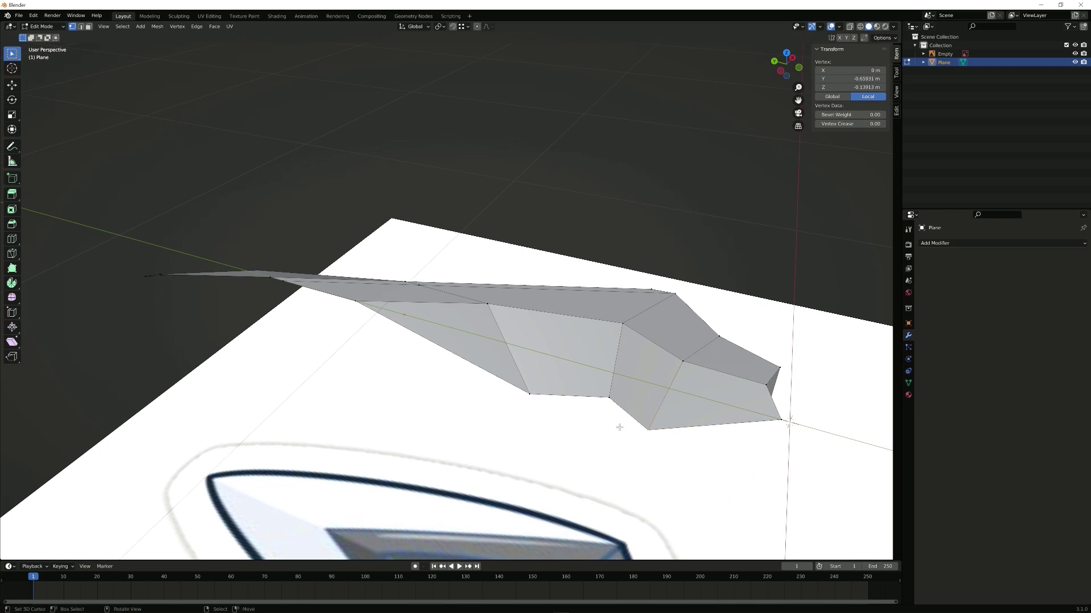
{"action": "middle_click_drag", "start_coordinate": [619, 428], "coordinate": [567, 419]}
{"action": "key", "text": "shift+s"}
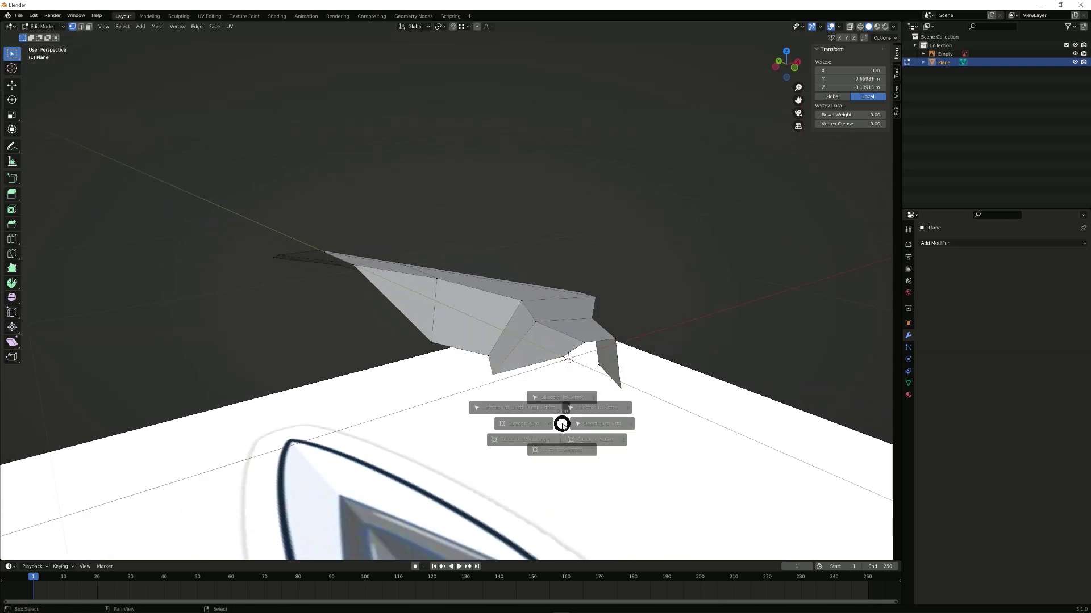
{"action": "left_click", "coordinate": [555, 464]}
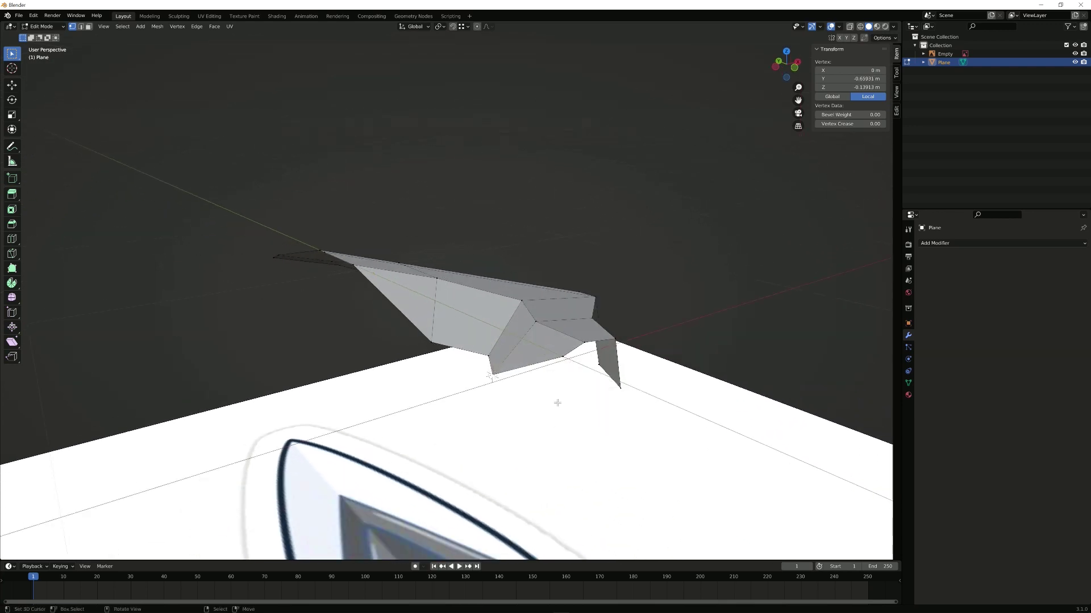
Step: Return to Object Mode and set the blade's origin to the 3D cursor
{"action": "key", "text": "Tab"}
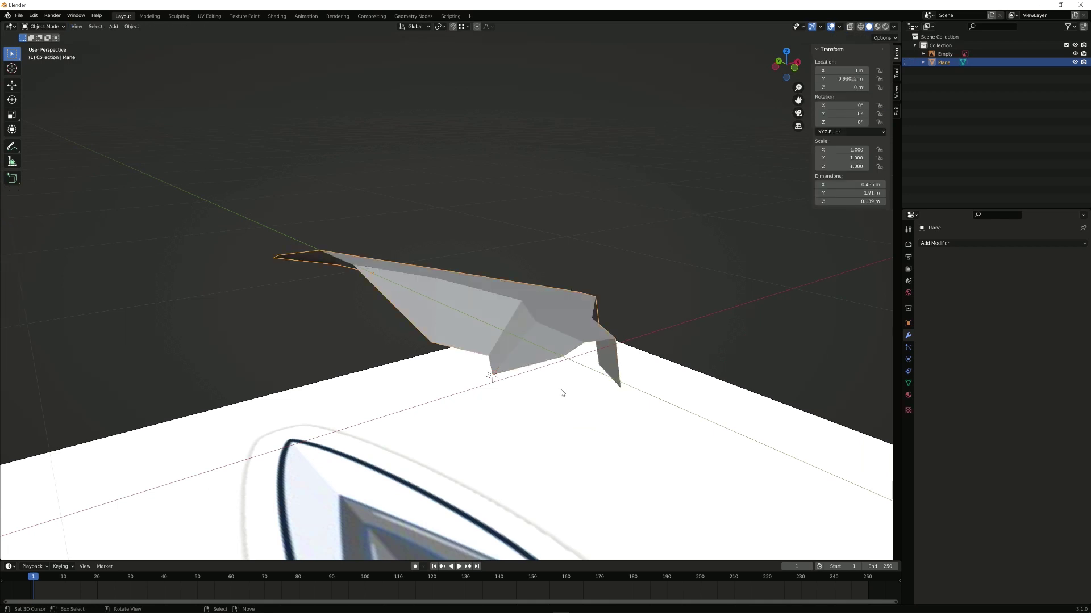
{"action": "key", "text": "F3"}
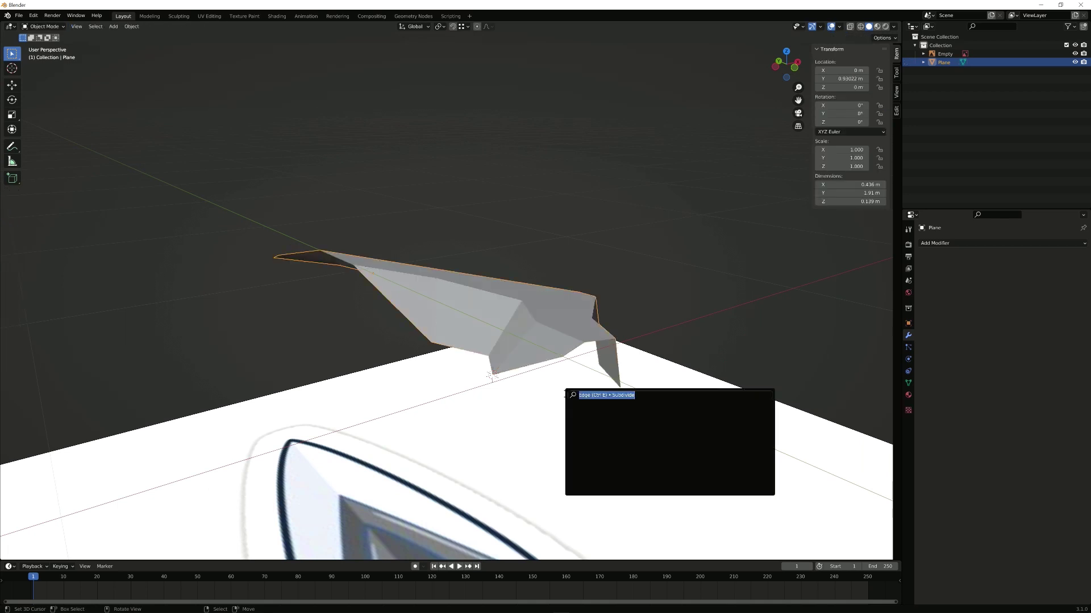
{"action": "type", "text": "set origin"}
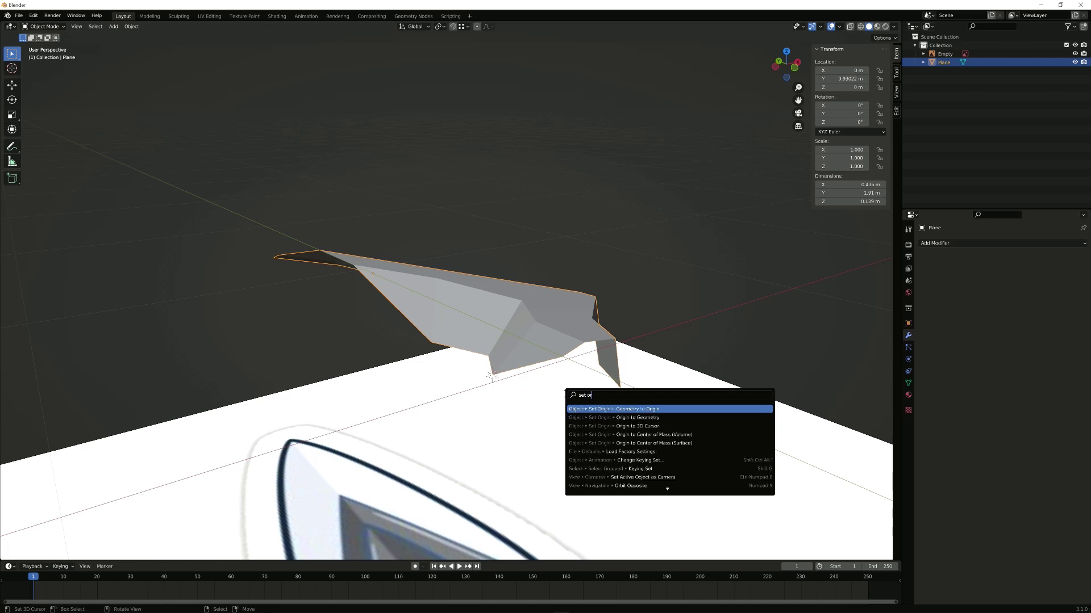
{"action": "key", "text": "Down"}
{"action": "key", "text": "Down"}
{"action": "key", "text": "Return"}
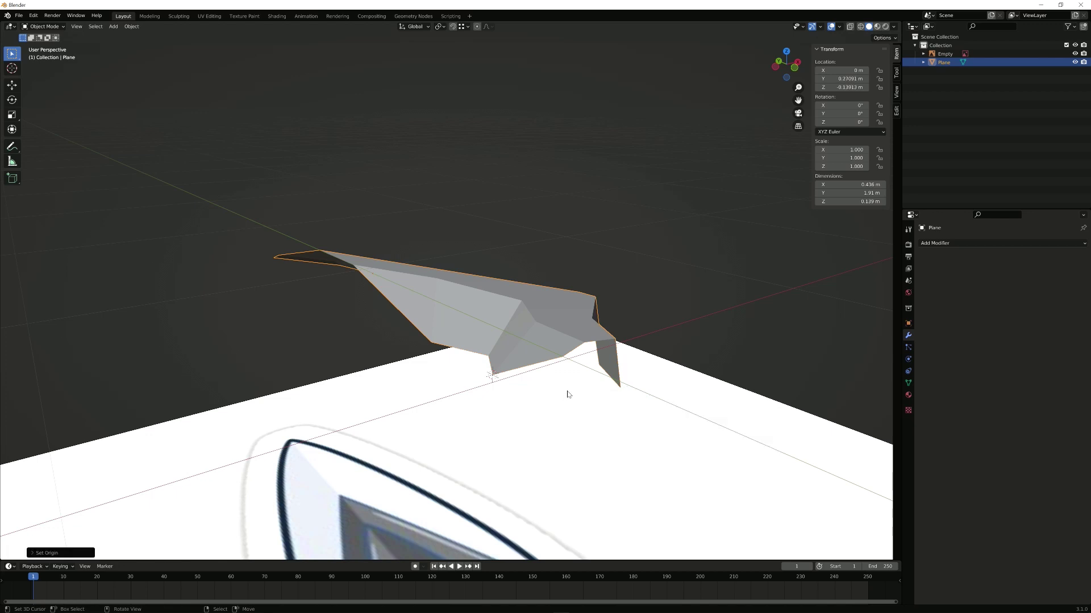
Step: Add a Mirror modifier to the blade and enable its Z axis in addition to X
{"action": "middle_click_drag", "start_coordinate": [587, 307], "coordinate": [513, 429]}
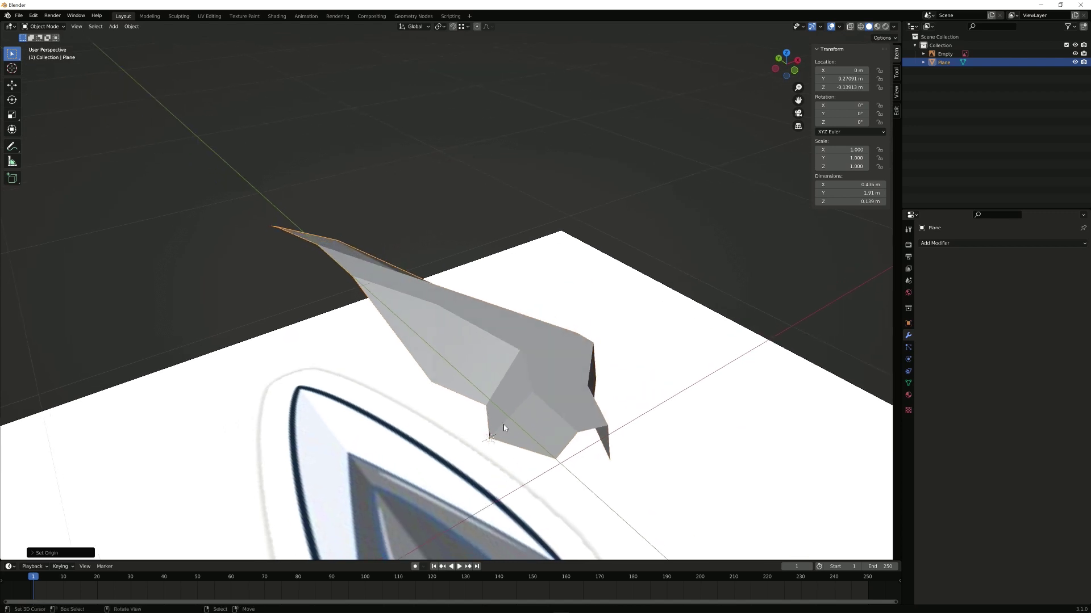
{"action": "left_click", "coordinate": [953, 244]}
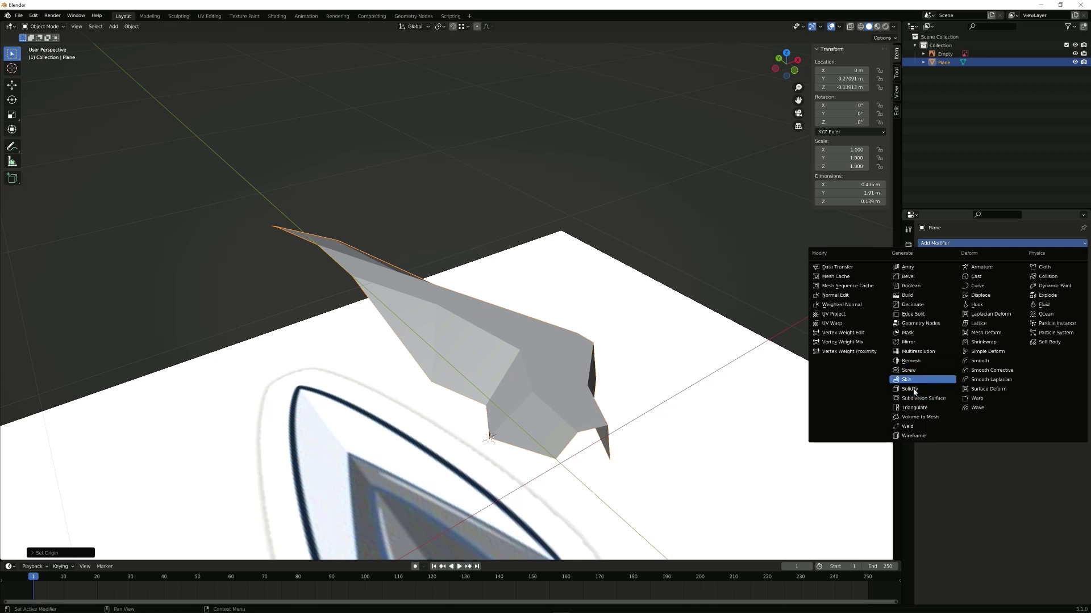
{"action": "left_click", "coordinate": [909, 342]}
{"action": "left_click", "coordinate": [1044, 270]}
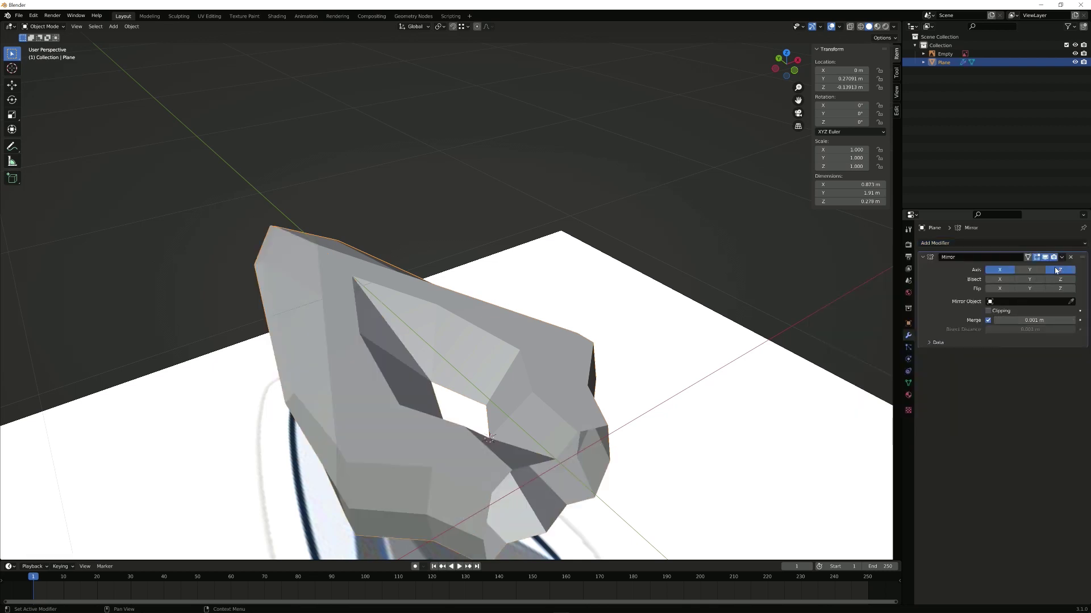
Step: Enter Edit Mode on the blade and turn off the Mirror modifier's viewport display
{"action": "middle_click_drag", "start_coordinate": [728, 407], "coordinate": [450, 424]}
{"action": "key", "text": "Tab"}
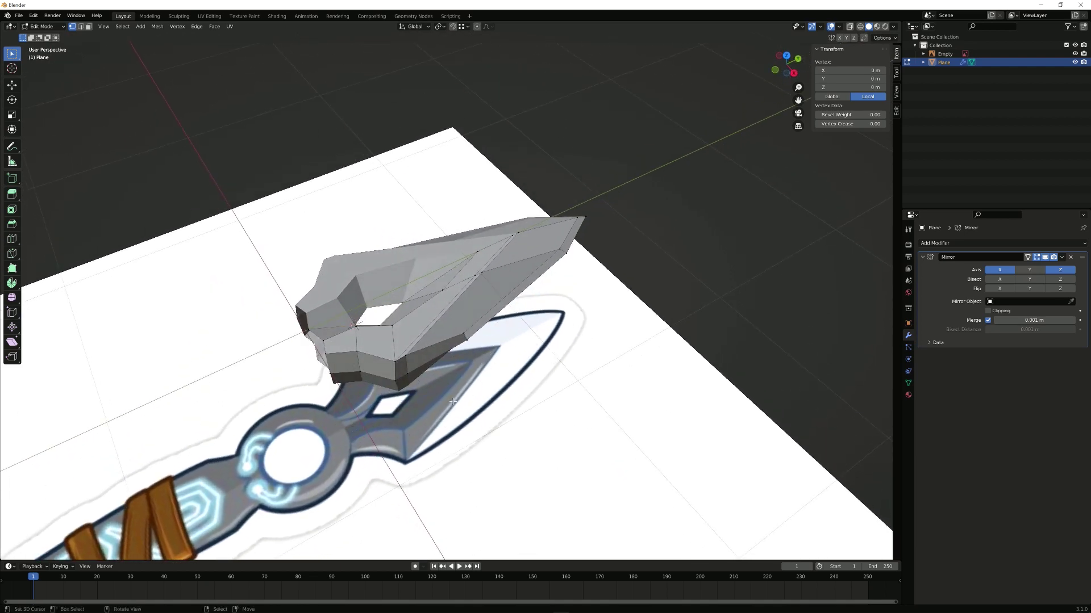
{"action": "left_click", "coordinate": [1045, 257]}
{"action": "middle_click_drag", "start_coordinate": [397, 294], "coordinate": [553, 321]}
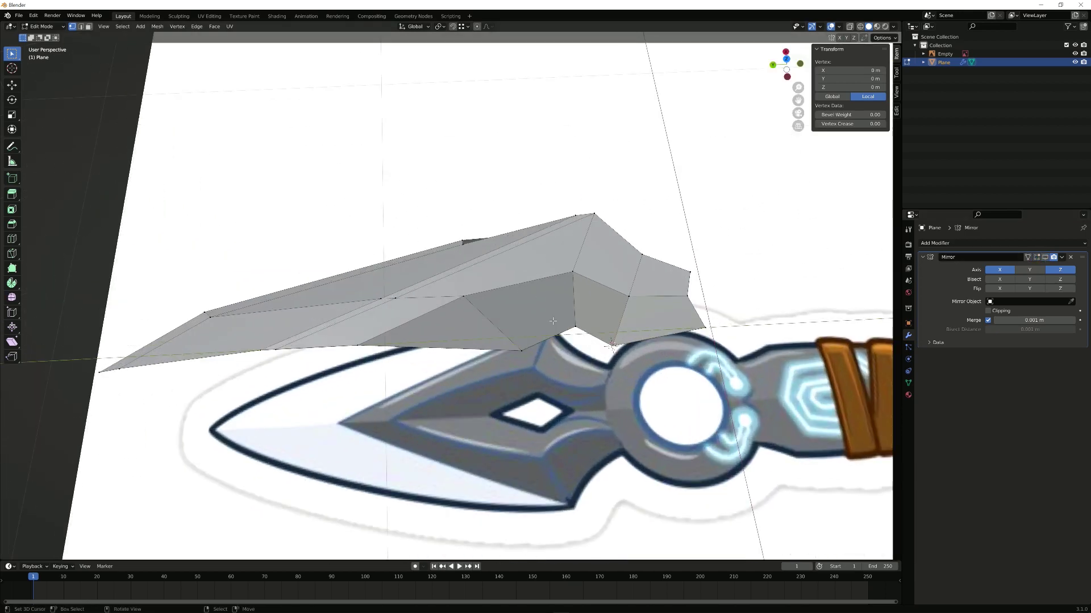
Step: In face select mode from the top view, circle-select the raised facet faces around the diamond hole down to the blade's base
{"action": "key", "text": "KP_7"}
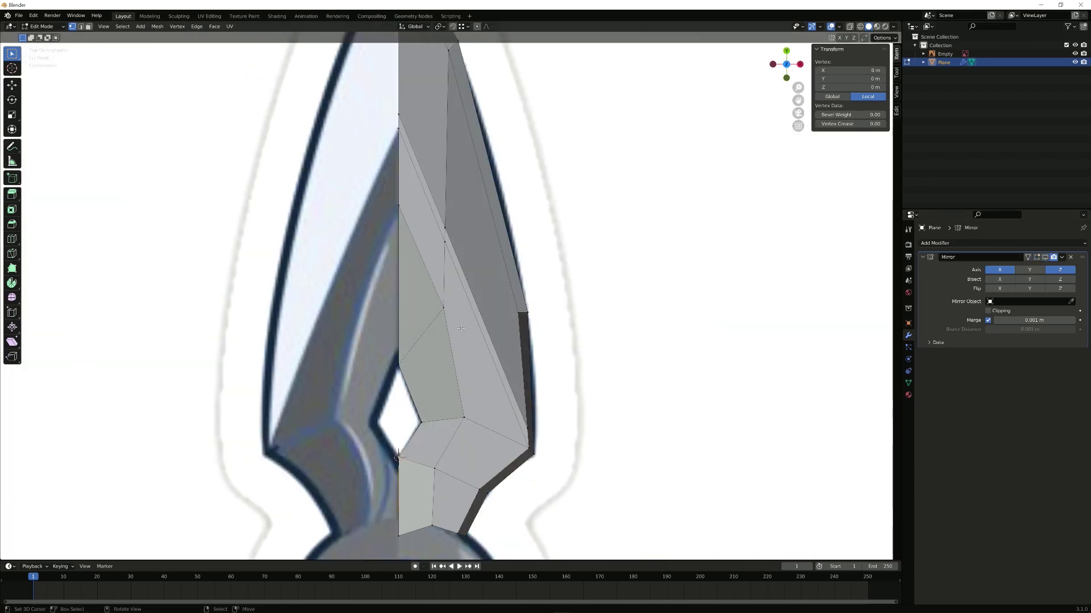
{"action": "key", "text": "3"}
{"action": "key", "text": "c"}
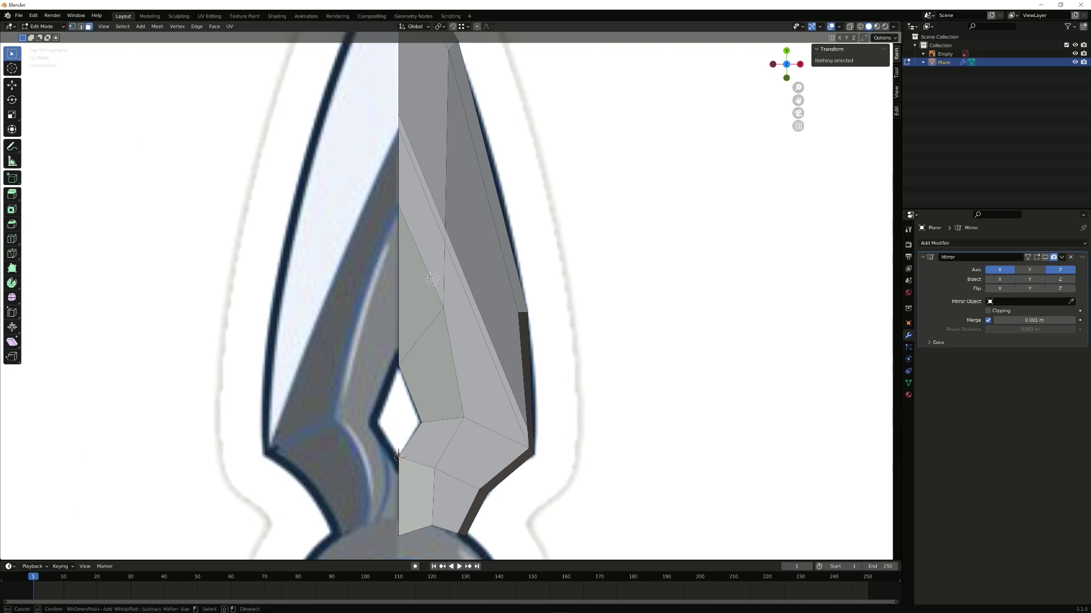
{"action": "left_click_drag", "start_coordinate": [440, 284], "coordinate": [466, 417]}
{"action": "left_click_drag", "start_coordinate": [479, 492], "coordinate": [473, 507]}
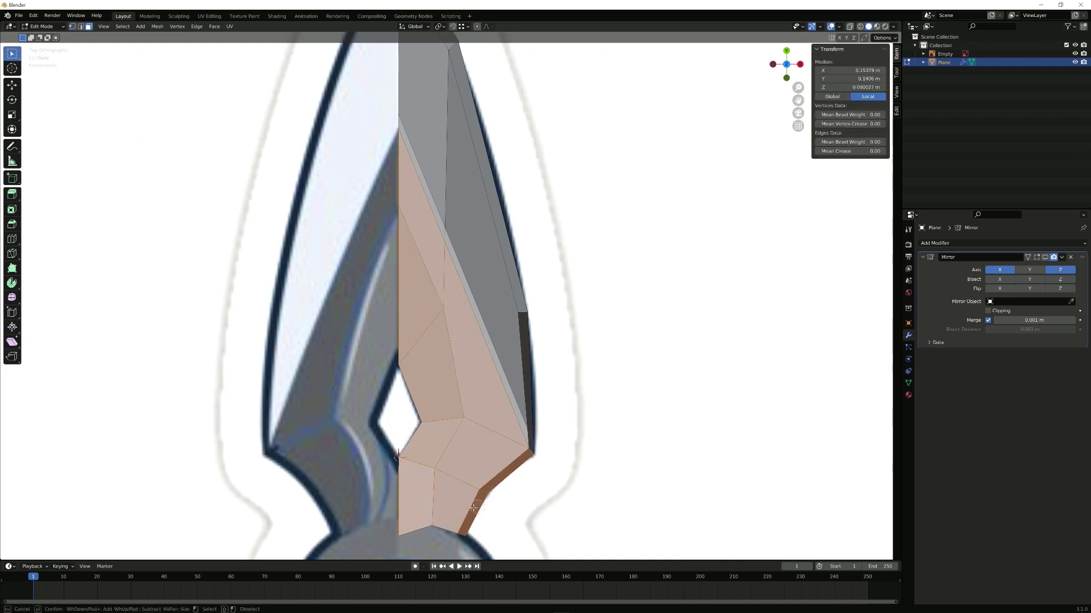
{"action": "key", "text": "Escape"}
Step: Extrude the selected facet faces slightly outward along their normals
{"action": "middle_click_drag", "start_coordinate": [474, 505], "coordinate": [514, 336]}
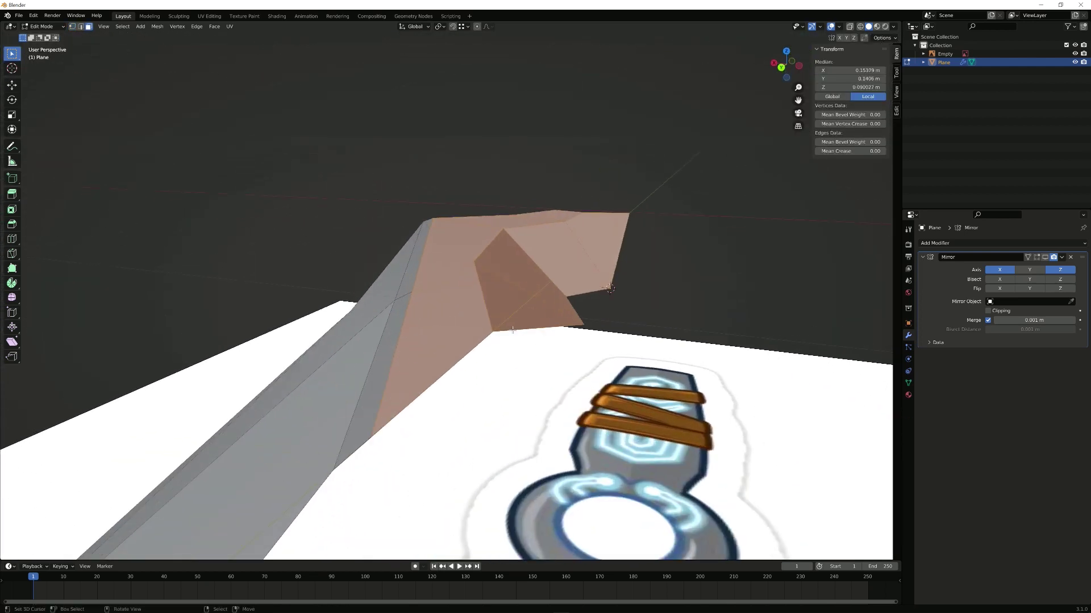
{"action": "key", "text": "alt+e"}
{"action": "left_click", "coordinate": [513, 333]}
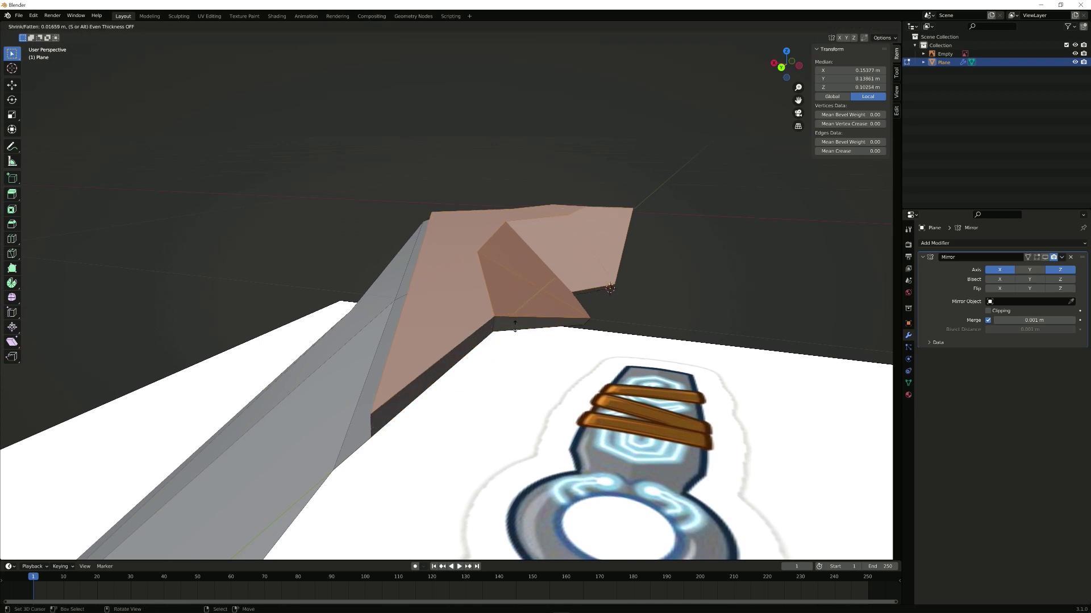
{"action": "left_click", "coordinate": [489, 330]}
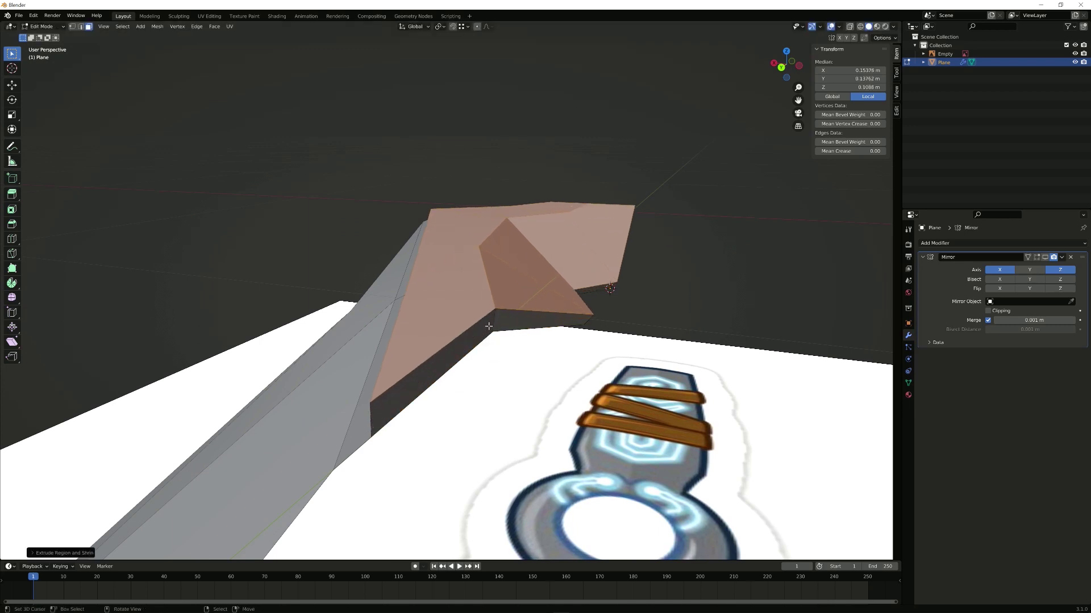
Step: Merge the extruded vertex at the inner facet's upper midline point into the original vertex beneath it with At Last
{"action": "key", "text": "2"}
{"action": "left_click", "coordinate": [499, 321]}
{"action": "right_click", "coordinate": [494, 309]}
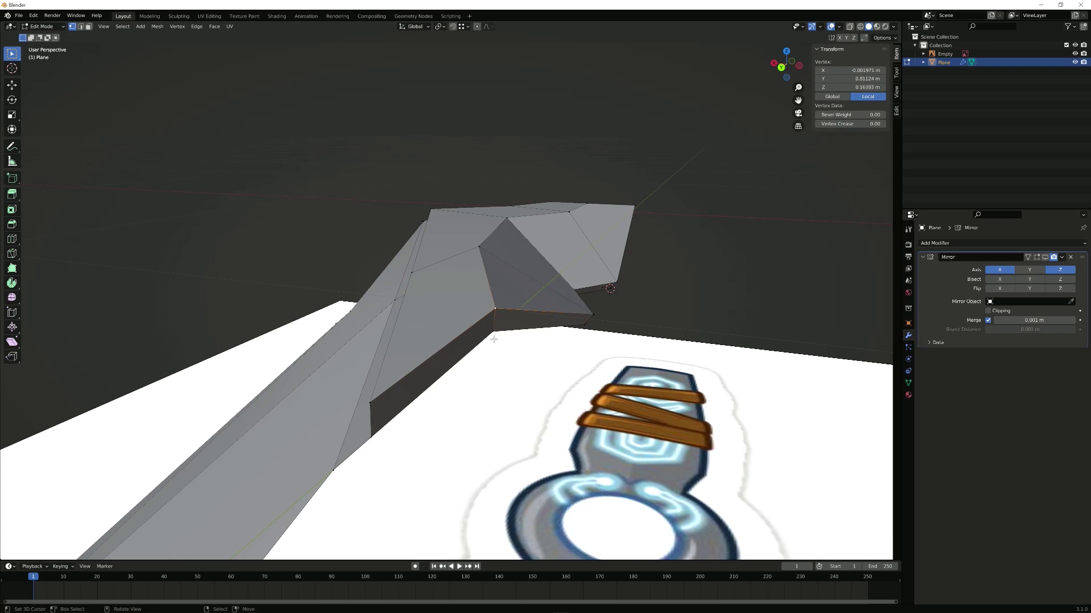
{"action": "right_click", "coordinate": [494, 339], "text": "shift"}
{"action": "key", "text": "m"}
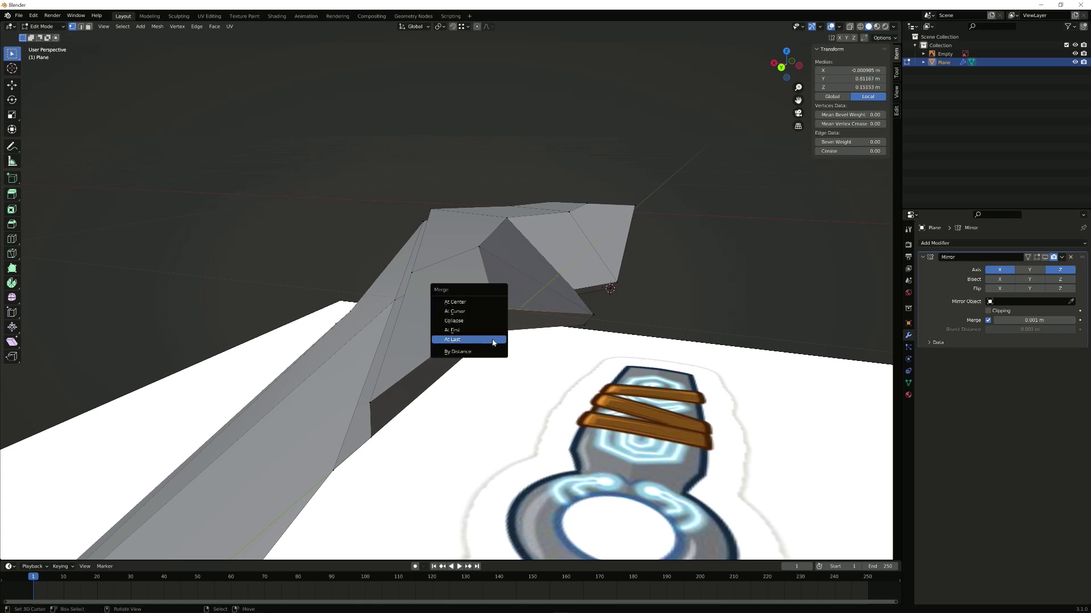
{"action": "left_click", "coordinate": [492, 342]}
Step: Merge the extruded vertex at the diamond hole's side corner into the original vertex beneath it
{"action": "middle_click_drag", "start_coordinate": [528, 326], "coordinate": [546, 315]}
{"action": "middle_click_drag", "start_coordinate": [248, 331], "coordinate": [546, 291]}
{"action": "right_click", "coordinate": [640, 327]}
{"action": "right_click", "coordinate": [635, 344], "text": "shift"}
{"action": "key", "text": "shift+r"}
{"action": "left_click", "coordinate": [743, 328]}
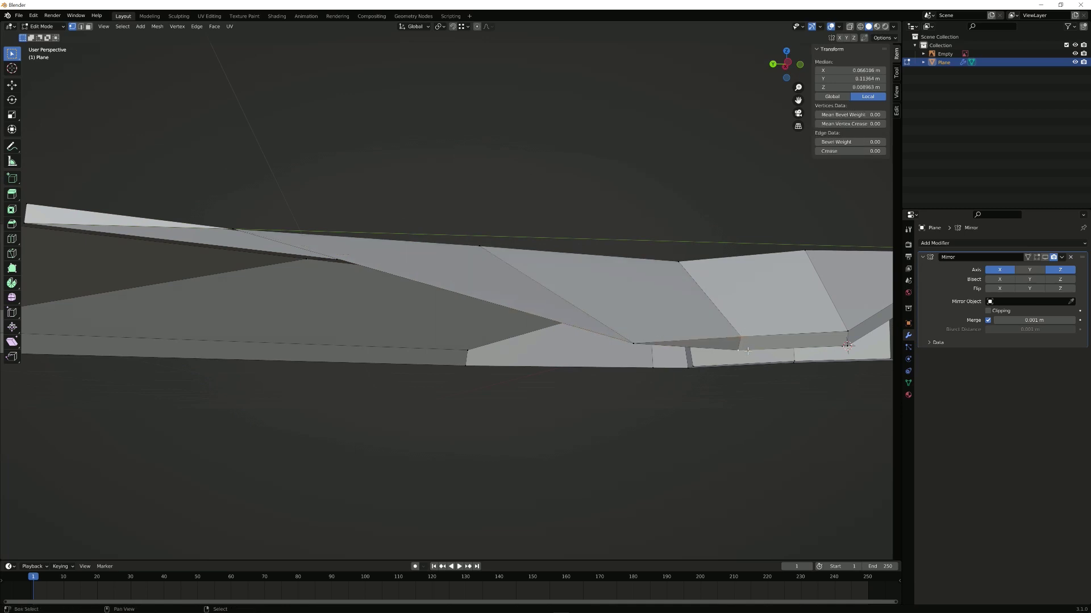
Step: Merge the extruded vertices at the diamond hole's lower point and the base's midline end into their original vertices
{"action": "middle_click_drag", "start_coordinate": [743, 329], "coordinate": [778, 329]}
{"action": "right_click", "coordinate": [810, 305], "text": "shift"}
{"action": "key", "text": "shift+r"}
{"action": "right_click", "coordinate": [679, 297]}
{"action": "right_click", "coordinate": [694, 310], "text": "shift"}
{"action": "key", "text": "shift+r"}
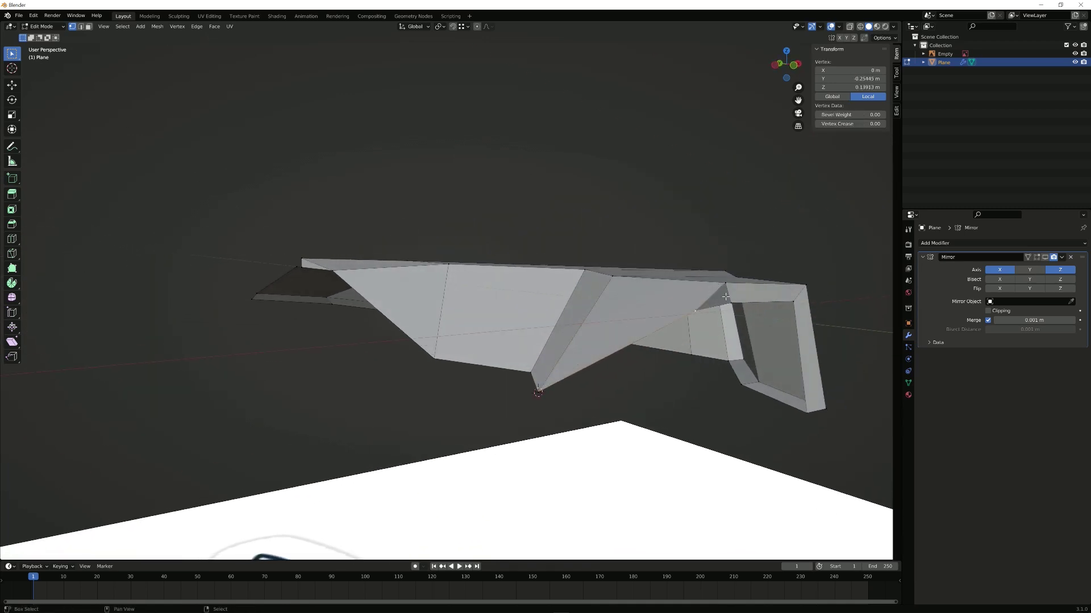
Step: Merge the extruded vertex beside the midline on the blade's base edge into its original vertex with At Last
{"action": "right_click", "coordinate": [725, 284]}
{"action": "right_click", "coordinate": [730, 303], "text": "shift"}
{"action": "key", "text": "shift+r"}
{"action": "middle_click_drag", "start_coordinate": [767, 301], "coordinate": [536, 373]}
{"action": "left_click", "coordinate": [750, 309], "text": "shift"}
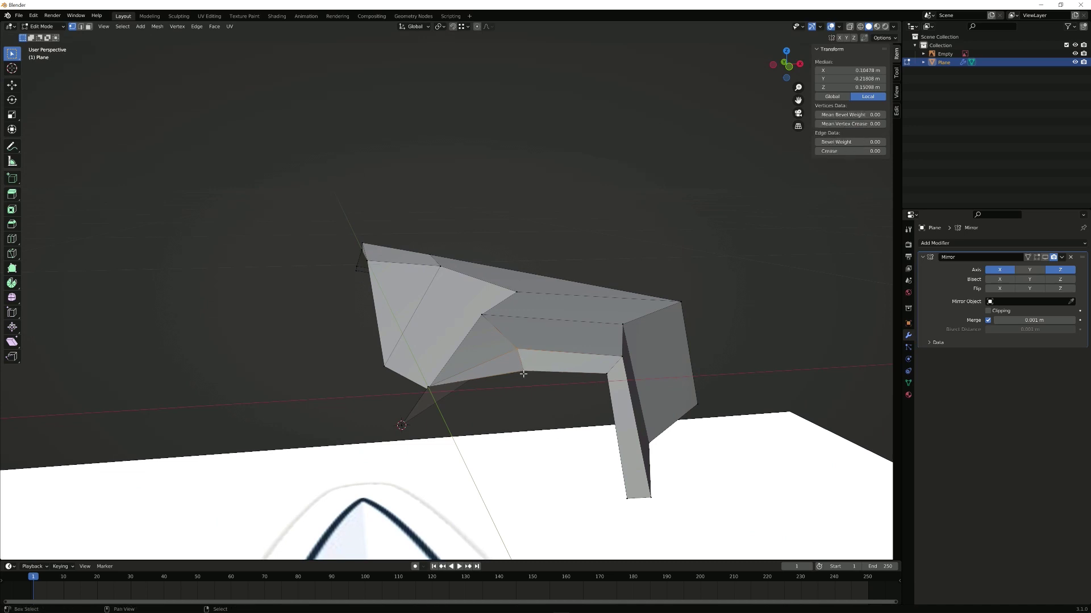
{"action": "key", "text": "m"}
{"action": "left_click", "coordinate": [524, 377]}
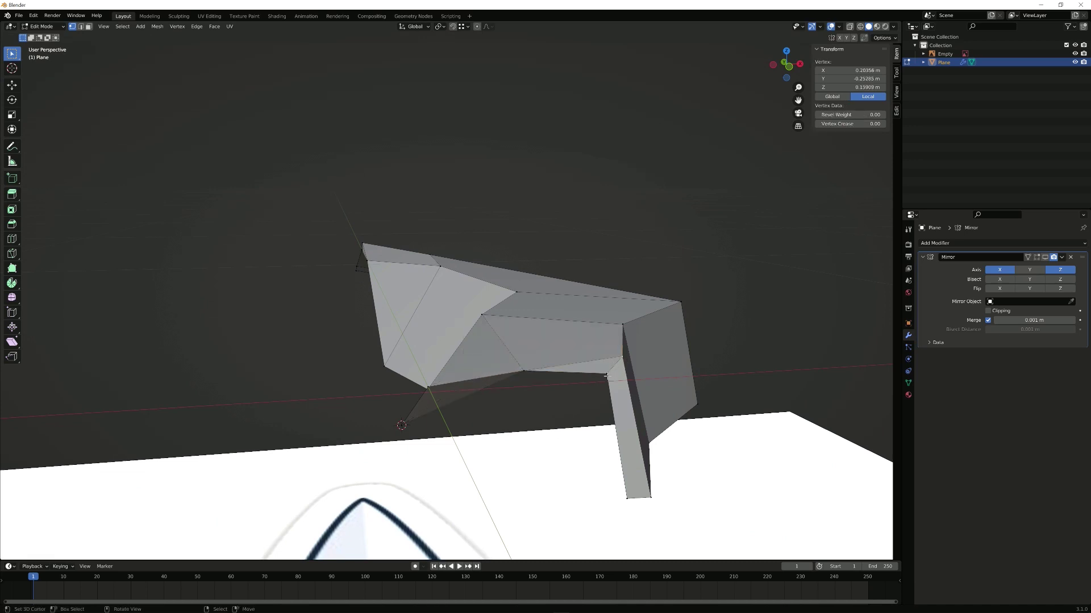
Step: Merge the extruded vertex at the outer corner of the blade's base edge into its original vertex
{"action": "right_click", "coordinate": [607, 375], "text": "shift"}
{"action": "key", "text": "r"}
{"action": "right_click", "coordinate": [608, 376]}
{"action": "key", "text": "shift+r"}
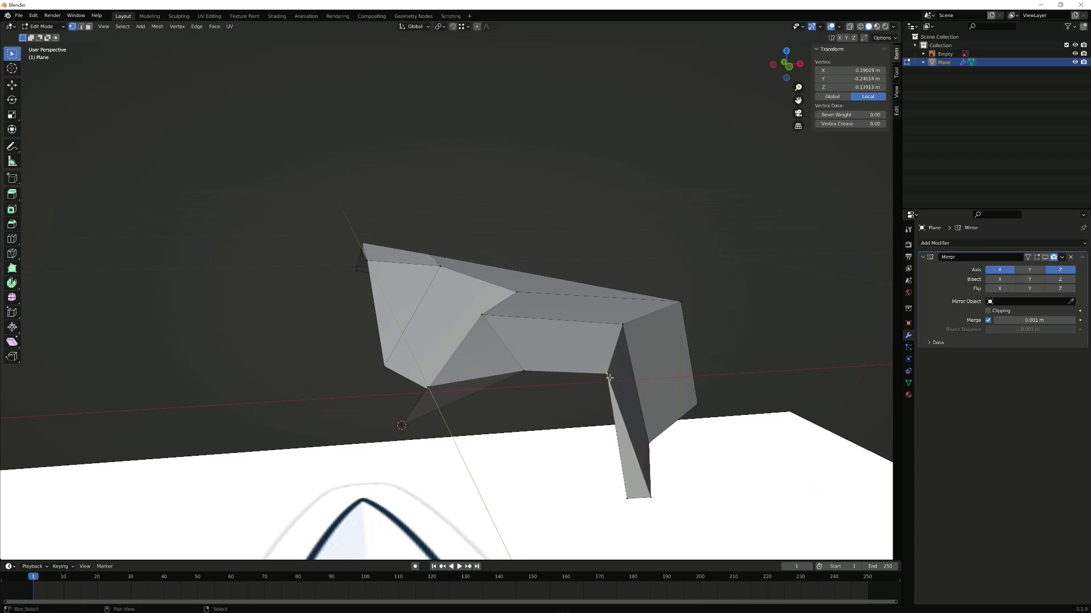
Step: Delete the leftover extruded side faces along the blade's midline
{"action": "middle_click_drag", "start_coordinate": [609, 378], "coordinate": [675, 309]}
{"action": "right_click", "coordinate": [535, 285], "text": "shift"}
{"action": "key", "text": "x"}
{"action": "left_click", "coordinate": [536, 273]}
{"action": "scroll", "coordinate": [675, 309], "scroll_direction": "up", "scroll_amount": 1}
{"action": "key", "text": "2"}
{"action": "middle_click_drag", "start_coordinate": [312, 343], "coordinate": [476, 328], "text": "shift"}
{"action": "right_click", "coordinate": [374, 311]}
{"action": "key", "text": "x"}
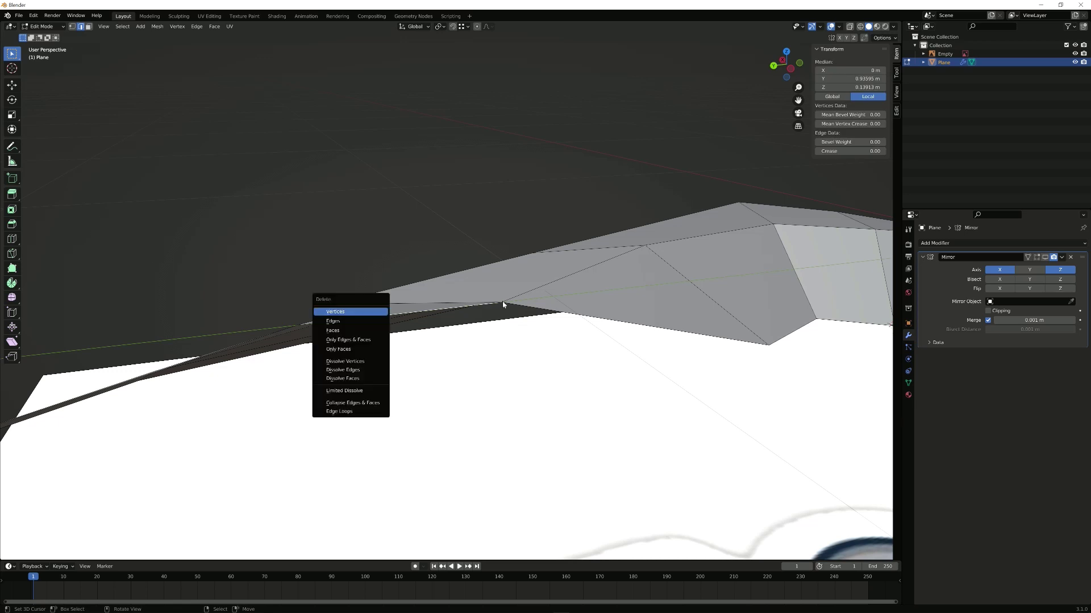
{"action": "right_click", "coordinate": [345, 310]}
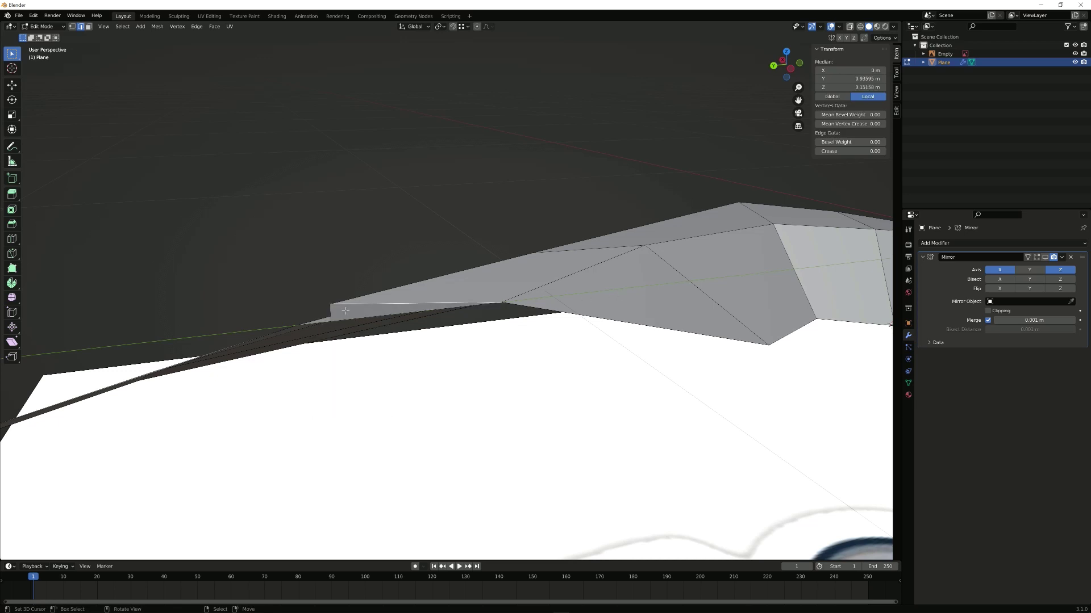
{"action": "key", "text": "3"}
{"action": "right_click", "coordinate": [346, 311]}
{"action": "key", "text": "x"}
{"action": "left_click", "coordinate": [344, 332]}
{"action": "middle_click_drag", "start_coordinate": [344, 332], "coordinate": [319, 307]}
{"action": "scroll", "coordinate": [505, 336], "scroll_direction": "down", "scroll_amount": 2}
{"action": "middle_click_drag", "start_coordinate": [429, 316], "coordinate": [399, 297]}
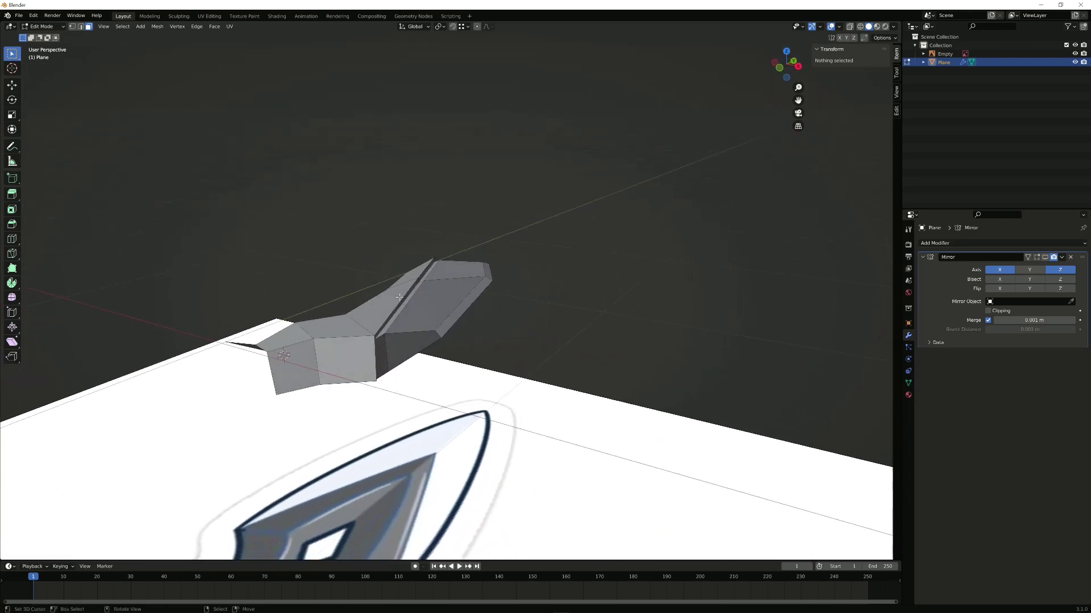
Step: Turn the Mirror modifier's viewport display back on and enable its Clipping option
{"action": "left_click", "coordinate": [1039, 258]}
{"action": "middle_click_drag", "start_coordinate": [494, 321], "coordinate": [511, 314]}
{"action": "scroll", "coordinate": [512, 314], "scroll_direction": "up", "scroll_amount": 2}
{"action": "scroll", "coordinate": [535, 300], "scroll_direction": "up", "scroll_amount": 4}
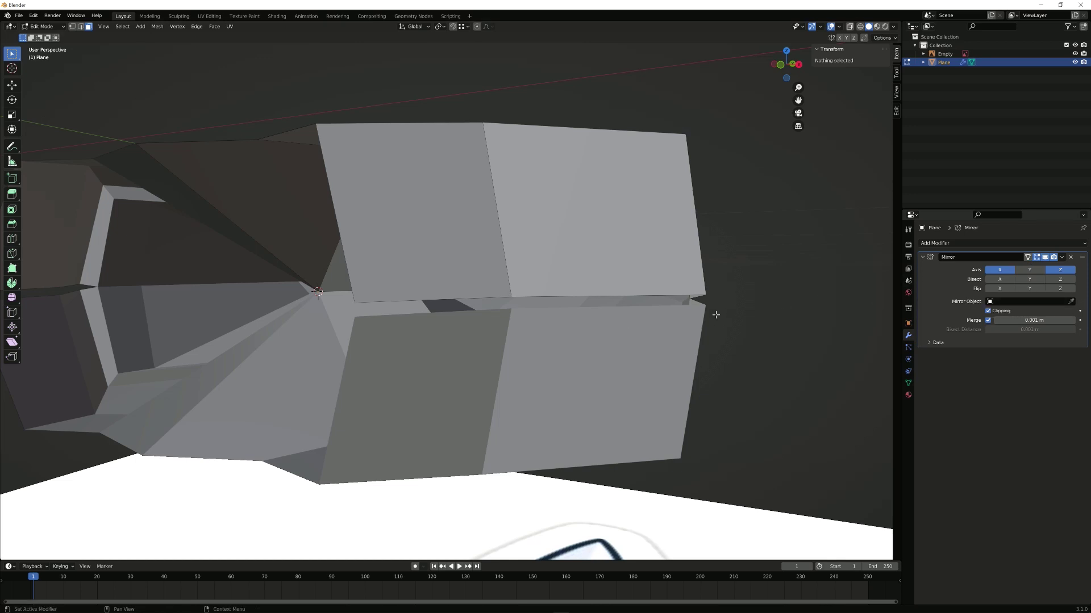
Step: Select the guard's side edges beside the mirror gap and move them along Z onto the mirror plane at Z 0 m
{"action": "left_click", "coordinate": [589, 284]}
{"action": "key", "text": "2"}
{"action": "left_click", "coordinate": [589, 284]}
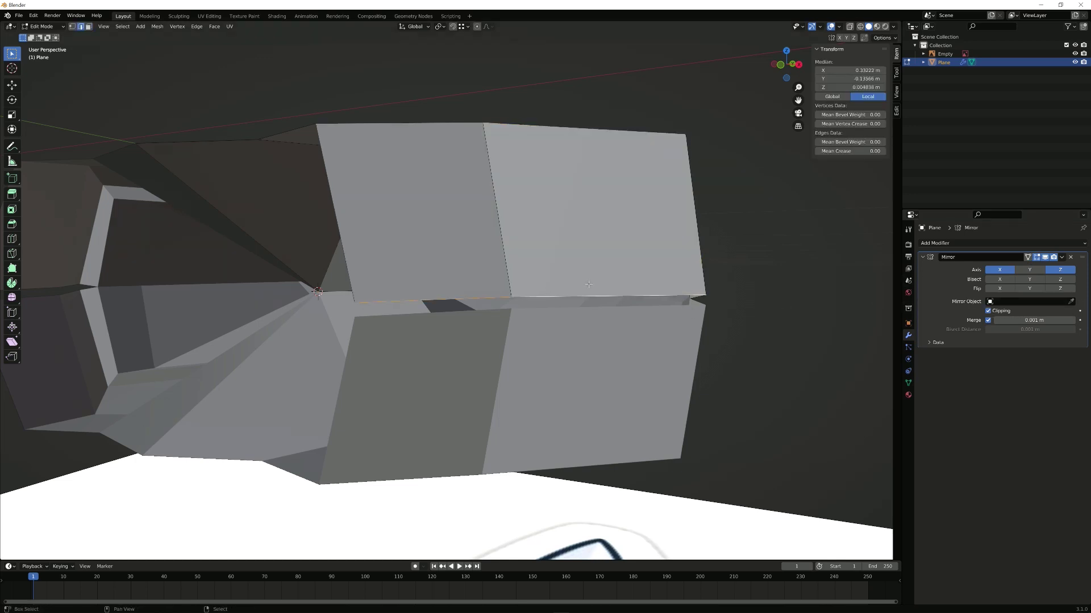
{"action": "key", "text": "g"}
{"action": "key", "text": "z"}
{"action": "left_click", "coordinate": [589, 324]}
Step: Add a Subdivision modifier with viewport level 3 to the blade in Object Mode, check its shape, and reopen it in Edit Mode
{"action": "scroll", "coordinate": [689, 282], "scroll_direction": "down", "scroll_amount": 4}
{"action": "middle_click_drag", "start_coordinate": [689, 283], "coordinate": [664, 339]}
{"action": "middle_click_drag", "start_coordinate": [642, 307], "coordinate": [561, 299]}
{"action": "key", "text": "Tab"}
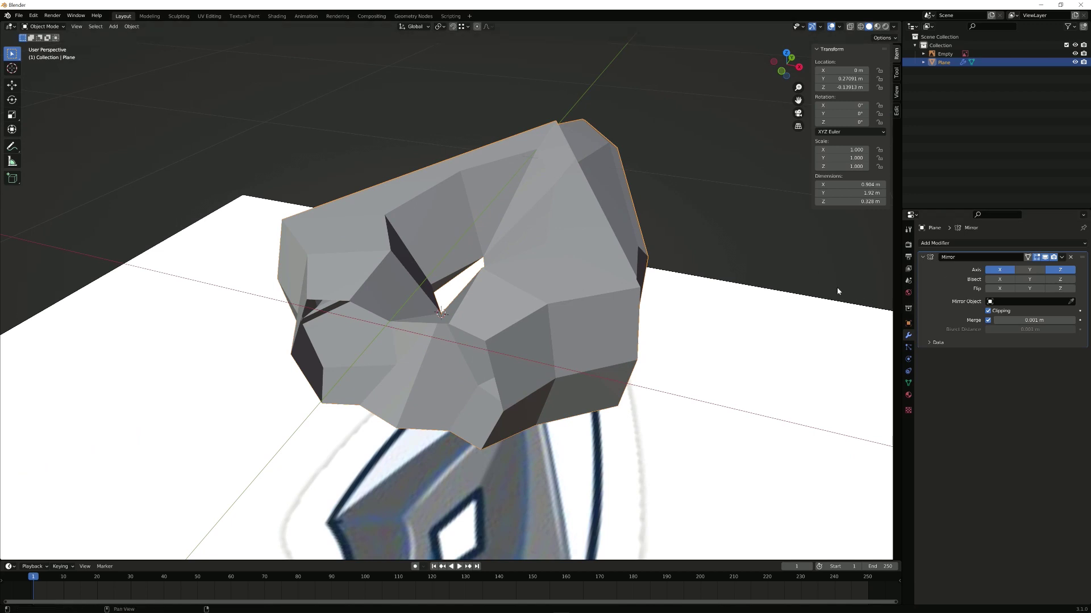
{"action": "key", "text": "ctrl+3"}
{"action": "scroll", "coordinate": [716, 274], "scroll_direction": "down", "scroll_amount": 3}
{"action": "left_click", "coordinate": [716, 272]}
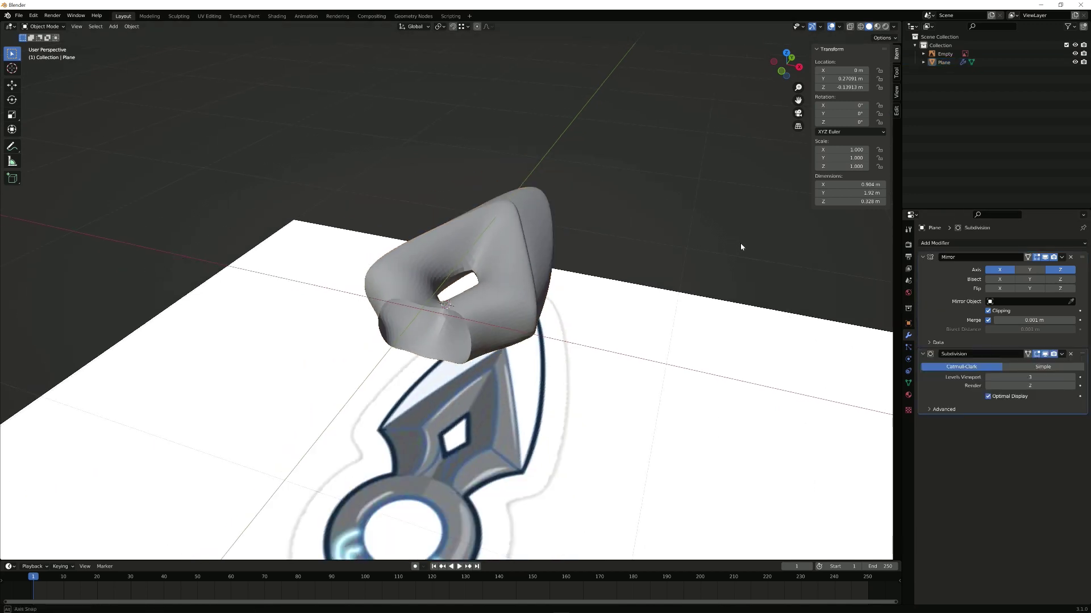
{"action": "middle_click_drag", "start_coordinate": [742, 246], "coordinate": [708, 299]}
{"action": "scroll", "coordinate": [671, 298], "scroll_direction": "up", "scroll_amount": 4}
{"action": "scroll", "coordinate": [584, 301], "scroll_direction": "down", "scroll_amount": 3}
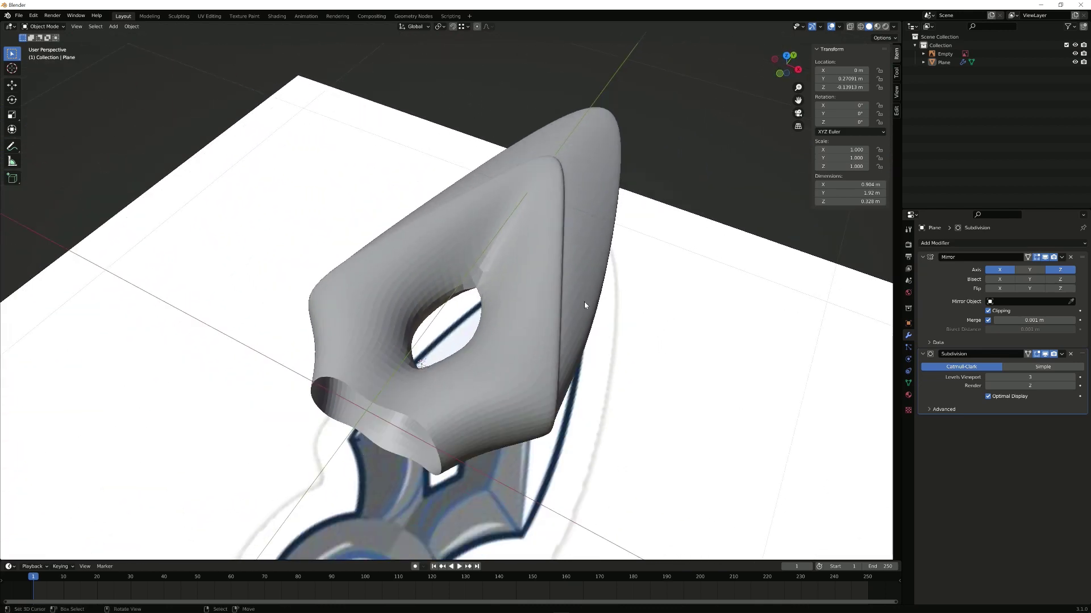
{"action": "middle_click_drag", "start_coordinate": [584, 295], "coordinate": [581, 282]}
{"action": "key", "text": "Tab"}
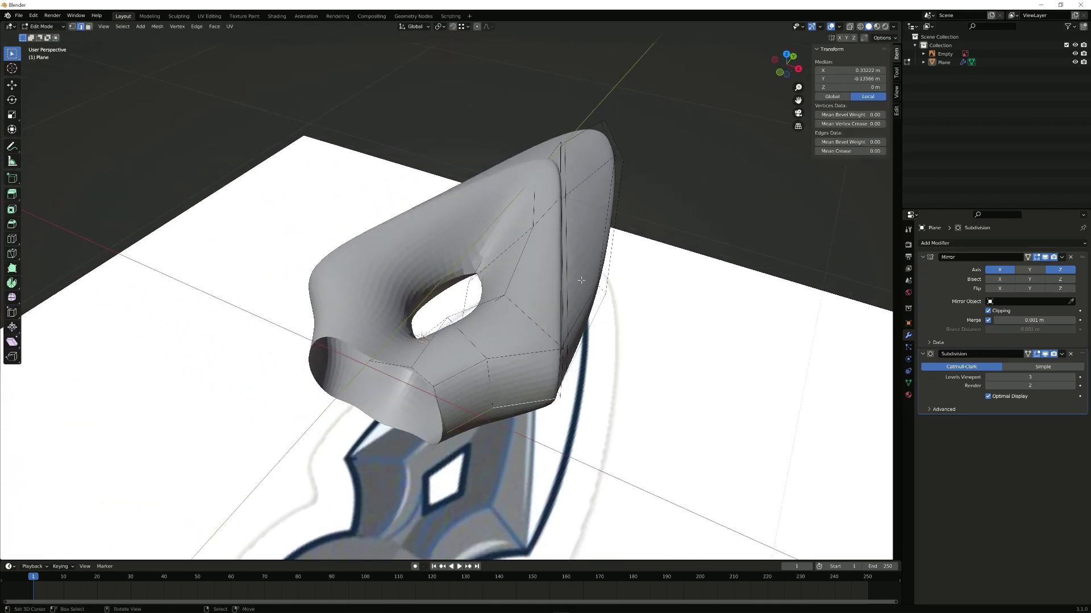
Step: Try to edge-slide the loop bordering the raised facet
{"action": "left_click", "coordinate": [524, 327], "text": "alt"}
{"action": "key", "text": "g"}
{"action": "key", "text": "g"}
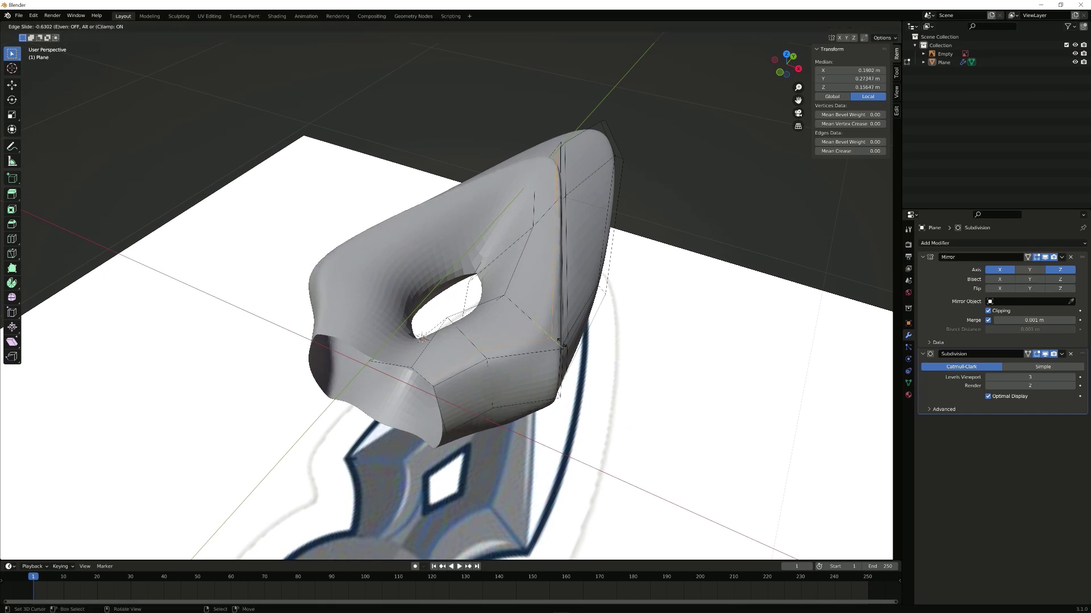
{"action": "left_click", "coordinate": [565, 341]}
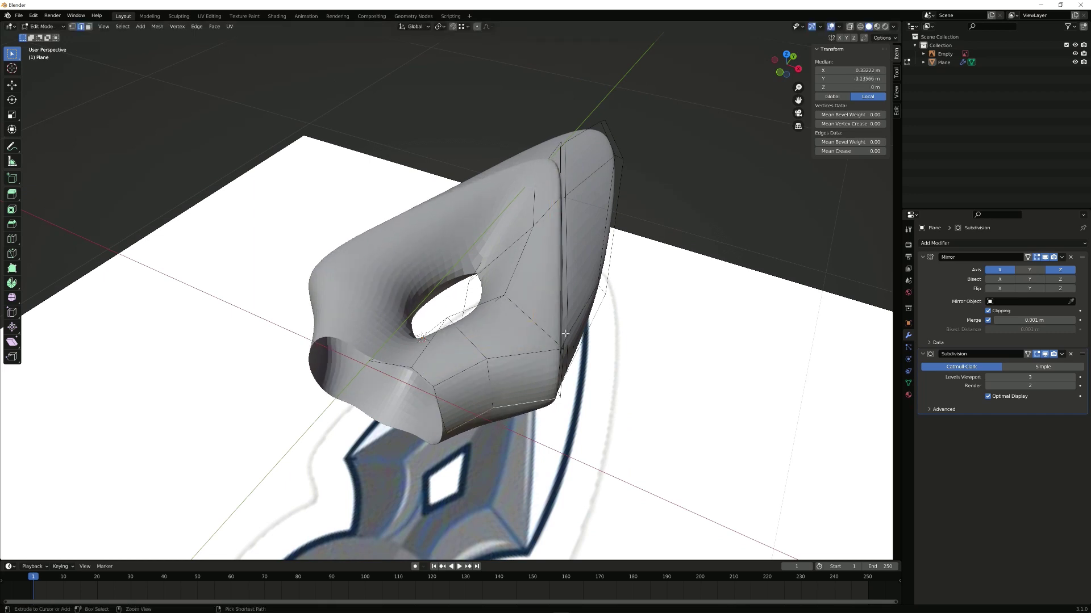
Step: Inspect the smoothed blade against the reference and turn off the Subdivision modifier's Edit Mode display
{"action": "middle_click_drag", "start_coordinate": [567, 331], "coordinate": [509, 341]}
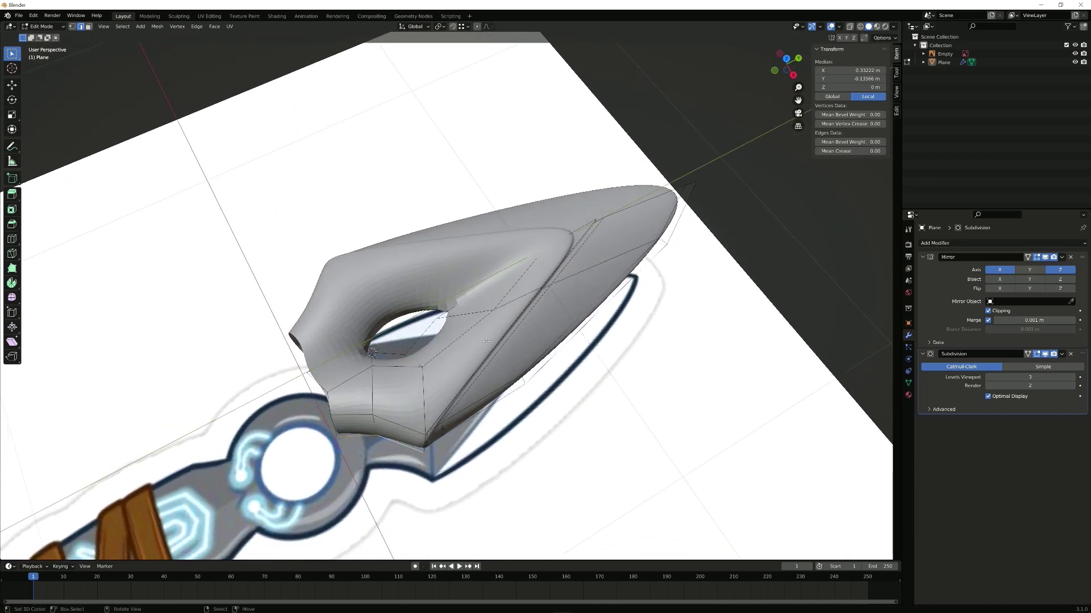
{"action": "key", "text": "KP_7"}
{"action": "scroll", "coordinate": [567, 291], "scroll_direction": "up", "scroll_amount": 4}
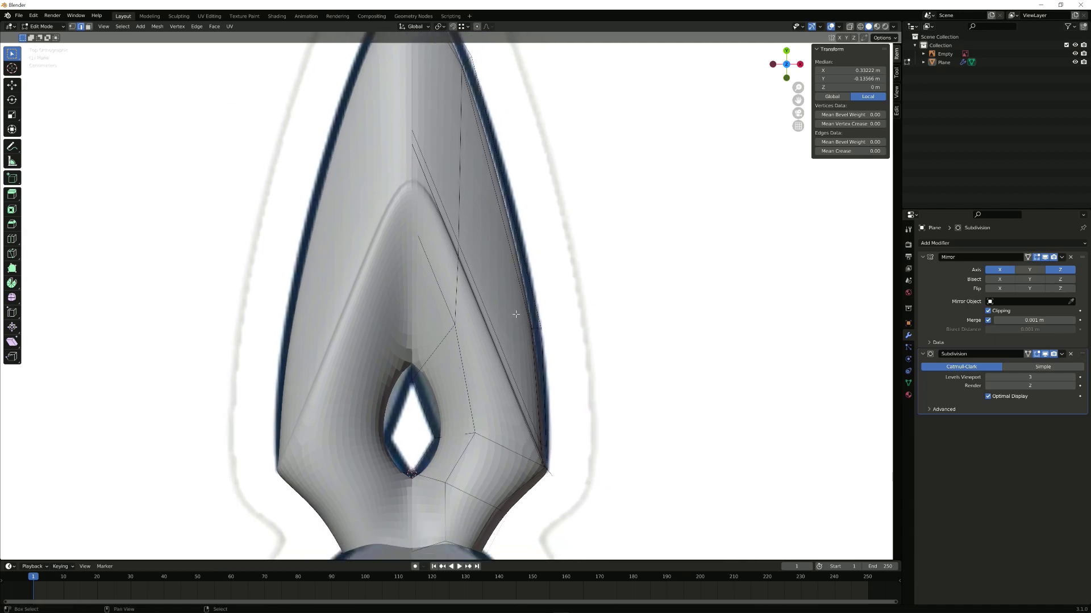
{"action": "middle_click_drag", "start_coordinate": [531, 323], "coordinate": [517, 270]}
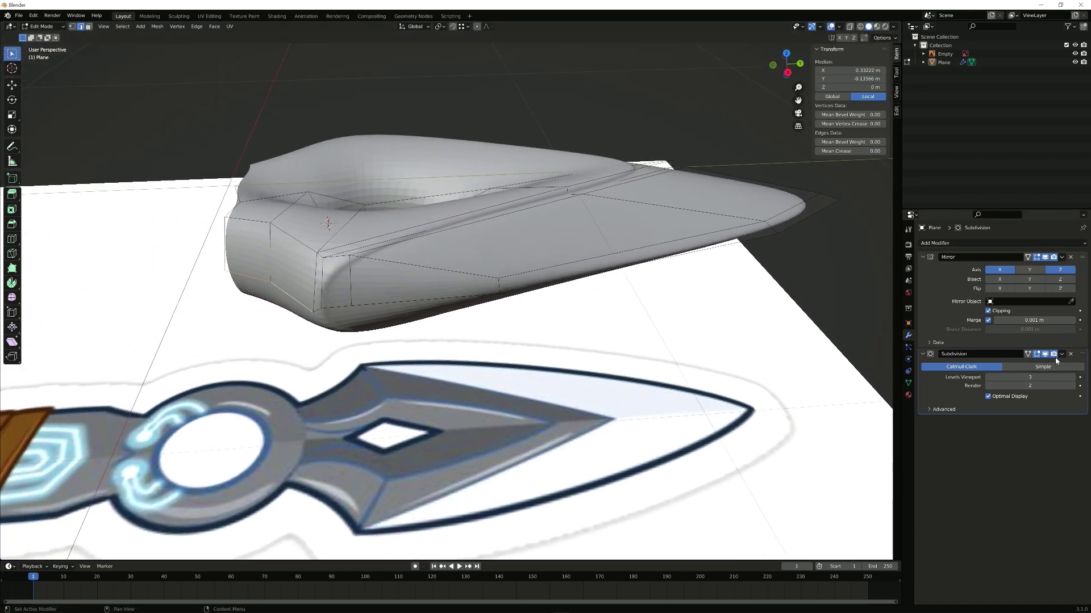
{"action": "left_click", "coordinate": [1036, 354]}
Step: Select the edge loops along the raised facet's border, the blade's outer edge and the midline around the diamond hole
{"action": "scroll", "coordinate": [534, 380], "scroll_direction": "up", "scroll_amount": 2}
{"action": "middle_click_drag", "start_coordinate": [474, 316], "coordinate": [506, 349], "text": "shift"}
{"action": "left_click", "coordinate": [379, 318], "text": "alt"}
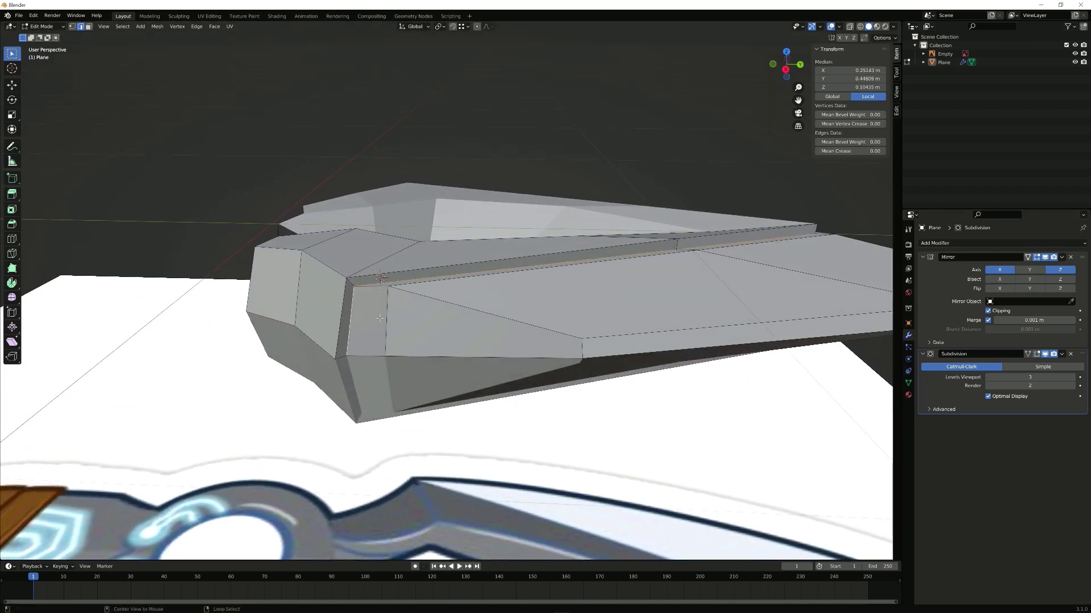
{"action": "left_click", "coordinate": [463, 265], "text": "alt"}
{"action": "left_click", "coordinate": [409, 355], "text": "alt+shift"}
{"action": "middle_click_drag", "start_coordinate": [585, 337], "coordinate": [407, 365]}
{"action": "left_click", "coordinate": [388, 349], "text": "alt+shift"}
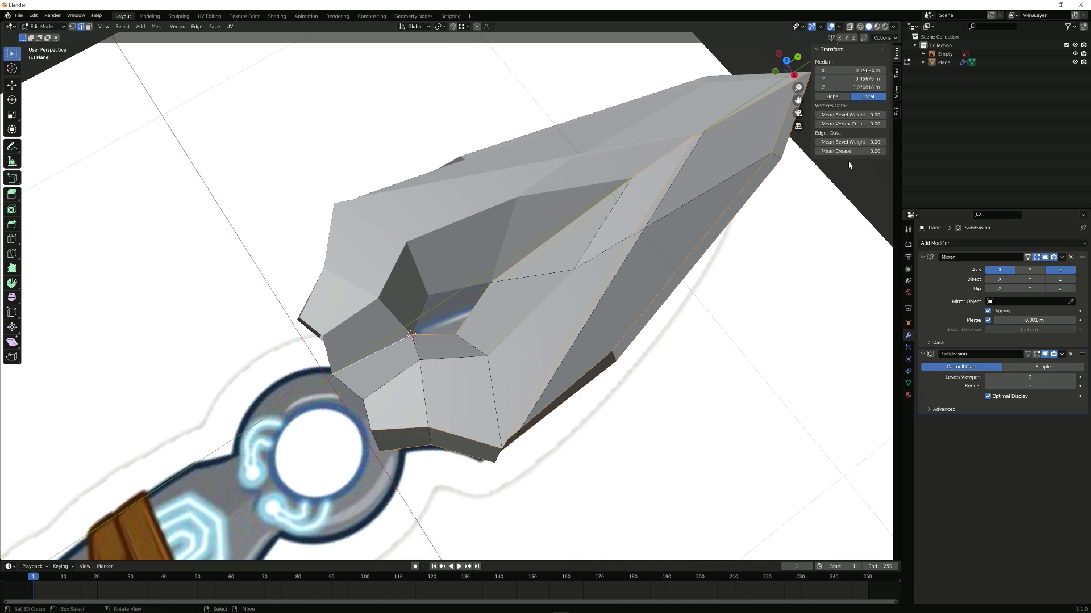
Step: Set the mean crease of the selected edge loops to 1.00
{"action": "left_click_drag", "start_coordinate": [850, 152], "coordinate": [920, 152]}
{"action": "key", "text": "n"}
{"action": "key", "text": "n"}
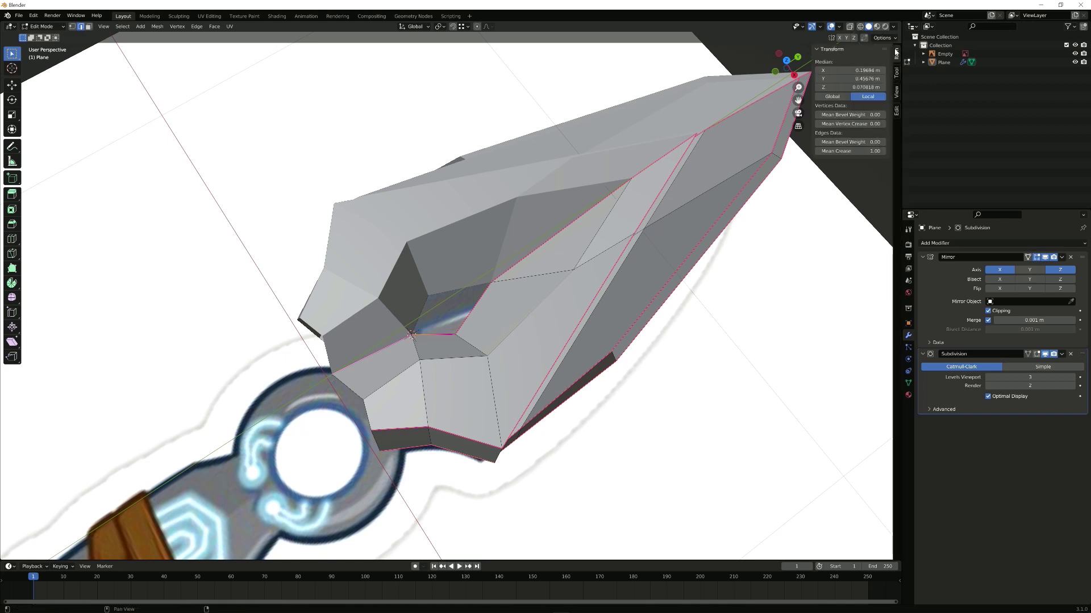
{"action": "mouse_move", "coordinate": [852, 152]}
{"action": "left_mouse_down"}
{"action": "mouse_move", "coordinate": [836, 151]}
{"action": "mouse_move", "coordinate": [854, 151]}
{"action": "left_mouse_up"}
Step: Select the ridge edges running from the diamond hole to the guard's outer tip and set their mean crease to 1.00
{"action": "middle_click_drag", "start_coordinate": [660, 179], "coordinate": [588, 288]}
{"action": "key", "text": "Tab"}
{"action": "key", "text": "Tab"}
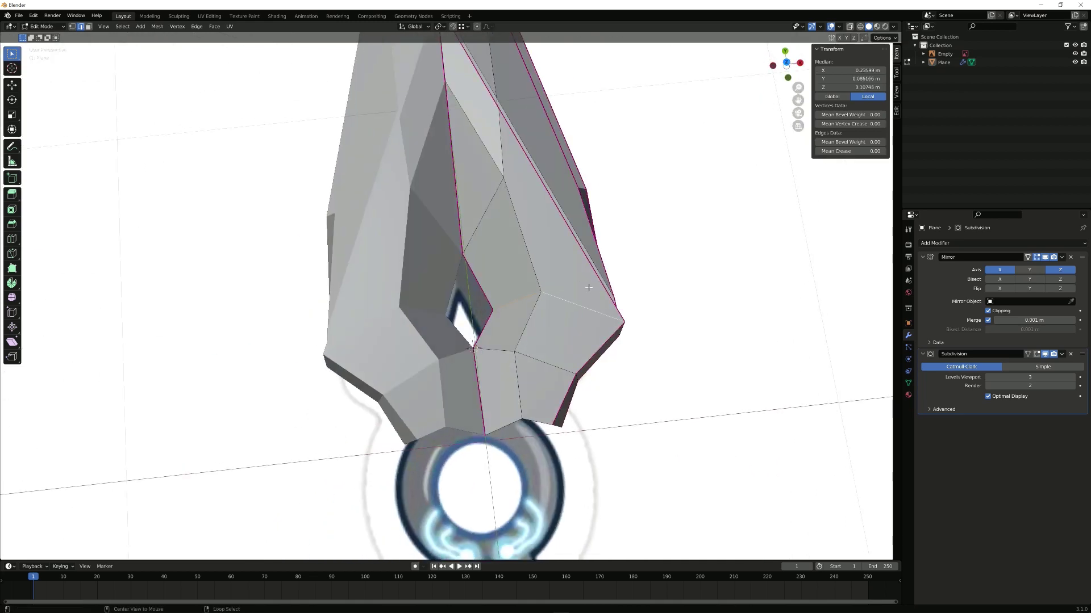
{"action": "left_click_drag", "start_coordinate": [829, 152], "coordinate": [877, 153]}
Step: Set the crease of the short vertical edge at the guard's outer corner to 1.00
{"action": "scroll", "coordinate": [546, 181], "scroll_direction": "down", "scroll_amount": 1}
{"action": "middle_click_drag", "start_coordinate": [602, 236], "coordinate": [571, 205]}
{"action": "scroll", "coordinate": [510, 290], "scroll_direction": "up", "scroll_amount": 1}
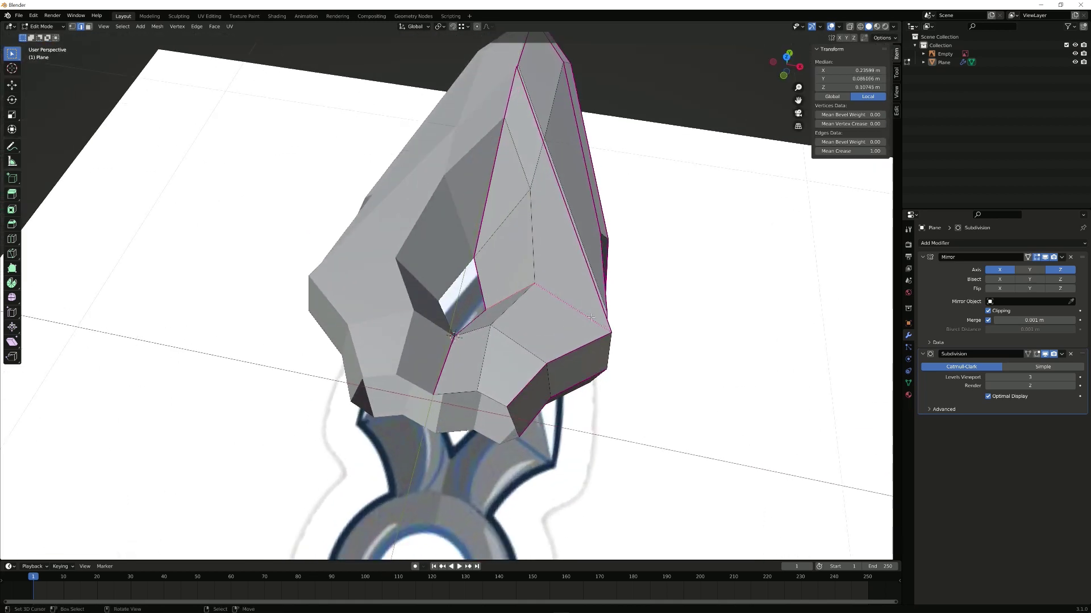
{"action": "middle_click_drag", "start_coordinate": [493, 261], "coordinate": [301, 251]}
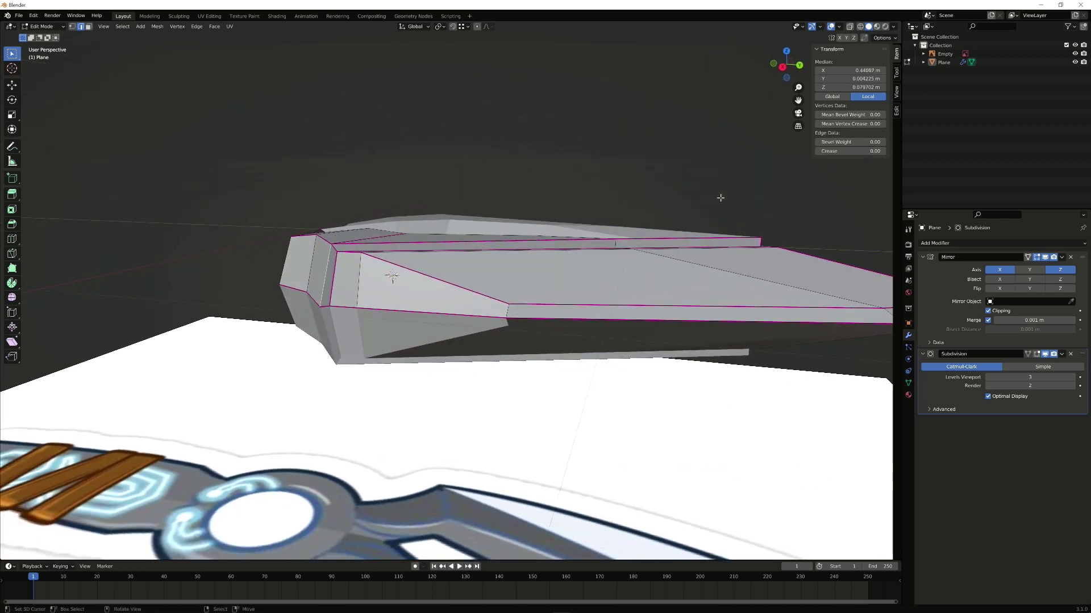
{"action": "left_click_drag", "start_coordinate": [835, 151], "coordinate": [893, 151]}
{"action": "middle_click_drag", "start_coordinate": [401, 272], "coordinate": [381, 283]}
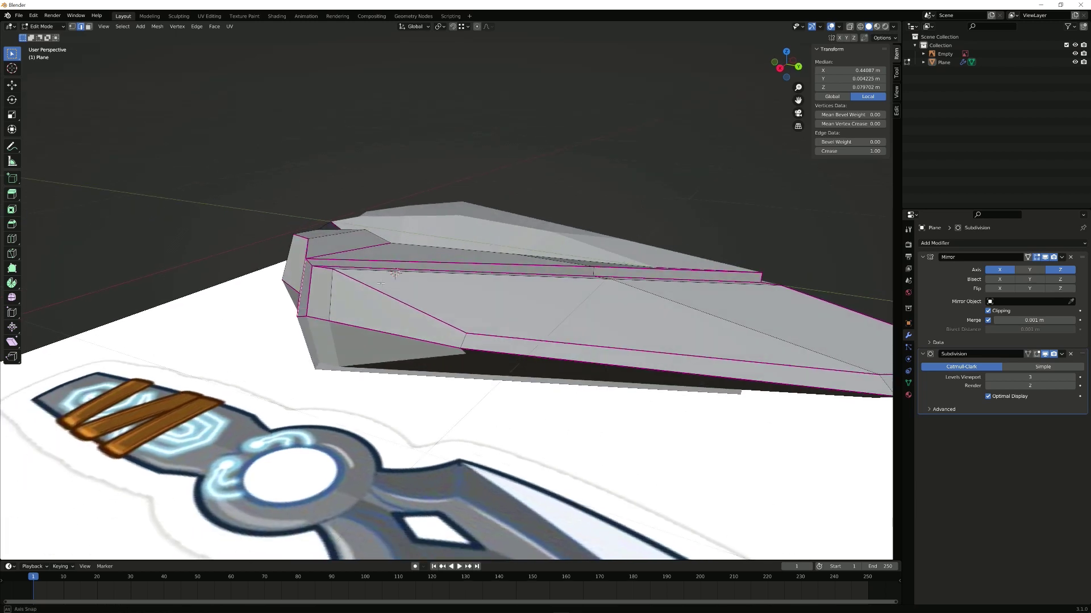
{"action": "scroll", "coordinate": [311, 260], "scroll_direction": "up", "scroll_amount": 2}
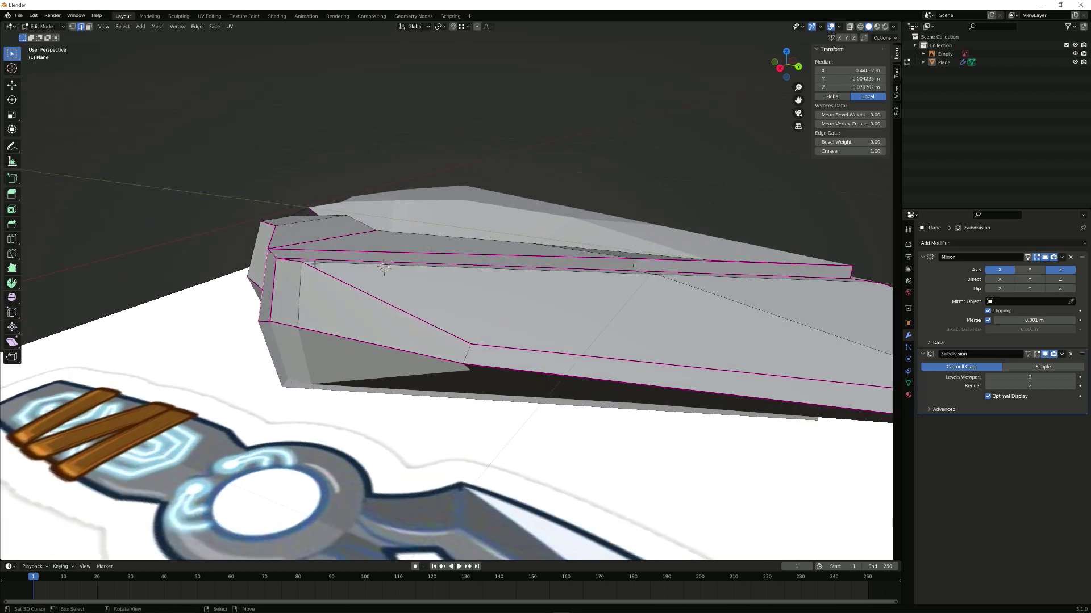
{"action": "middle_click_drag", "start_coordinate": [325, 294], "coordinate": [308, 319]}
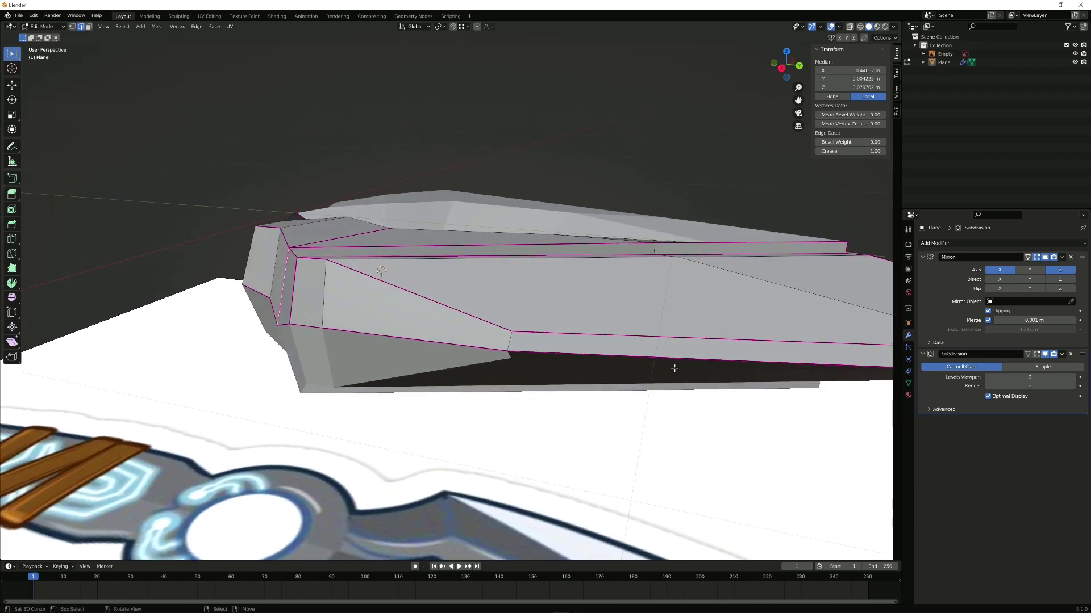
{"action": "middle_click_drag", "start_coordinate": [560, 344], "coordinate": [570, 292]}
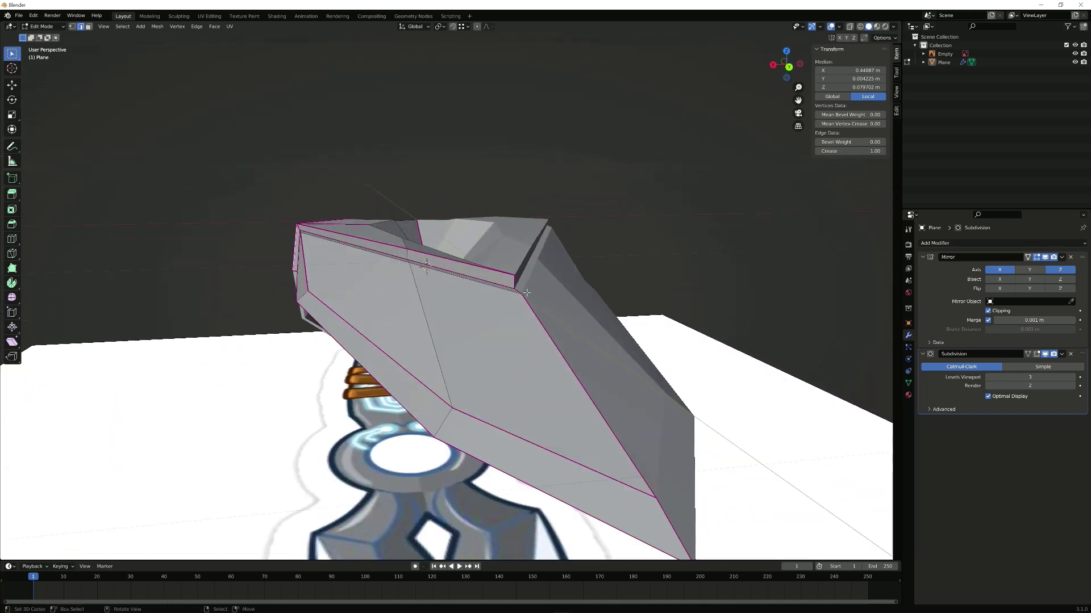
Step: Select the ridge edge loop running from the guard's base past the diamond hole toward the blade tip and set its mean crease to 1.00
{"action": "scroll", "coordinate": [526, 292], "scroll_direction": "down", "scroll_amount": 3}
{"action": "key", "text": "Tab"}
{"action": "middle_click_drag", "start_coordinate": [533, 291], "coordinate": [505, 326]}
{"action": "right_click", "coordinate": [539, 357]}
{"action": "key", "text": "Tab"}
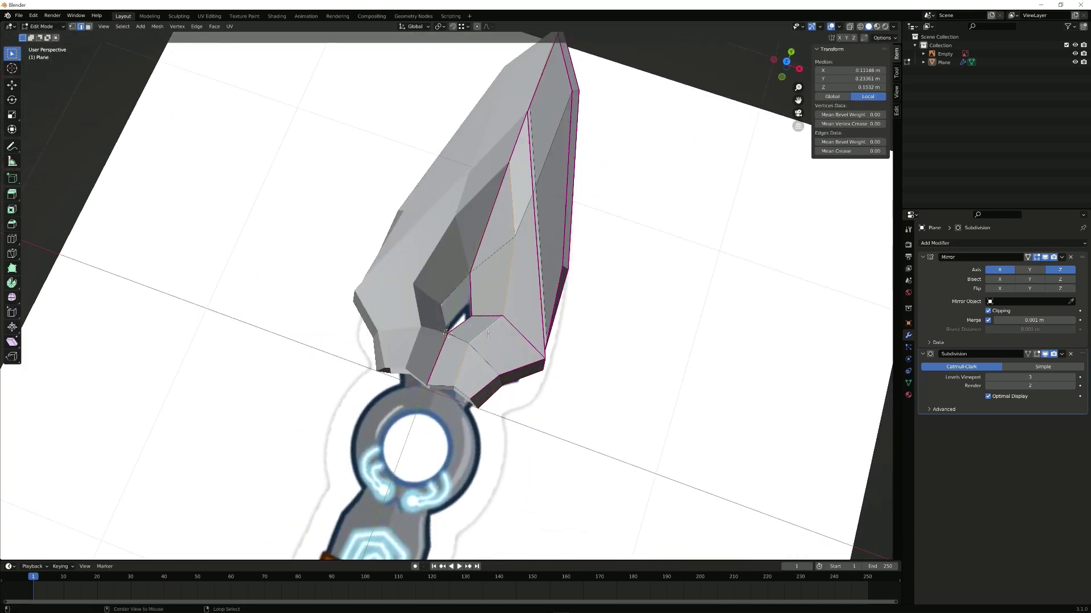
{"action": "key", "text": "Tab"}
{"action": "middle_click_drag", "start_coordinate": [500, 295], "coordinate": [430, 245]}
{"action": "key", "text": "Tab"}
{"action": "key", "text": "1"}
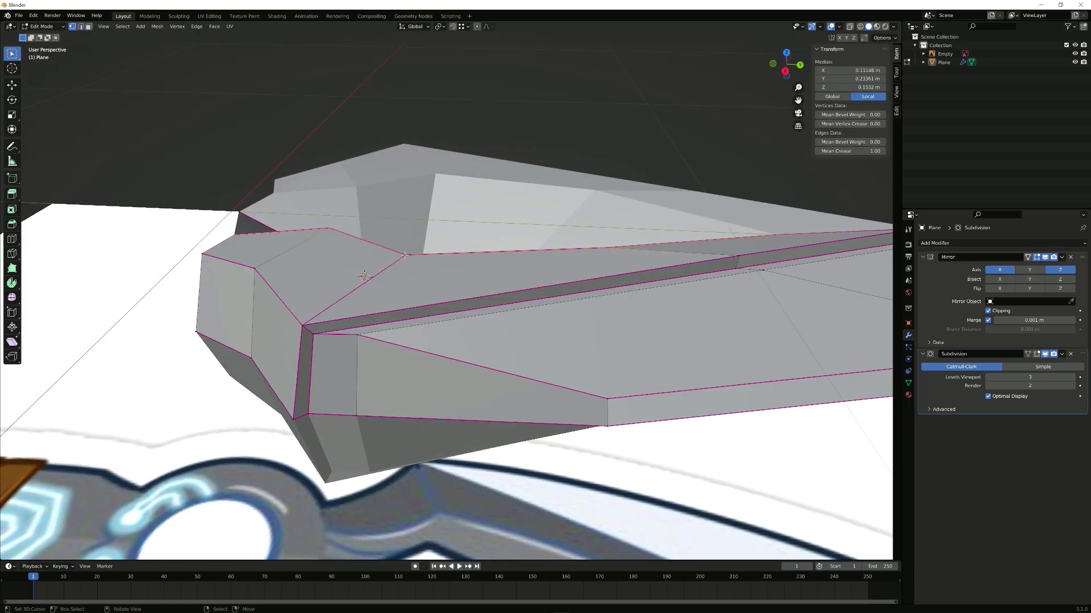
Step: Raise the ridge's corner vertex beside the diamond hole about 0.03 m along Z
{"action": "right_click", "coordinate": [408, 258]}
{"action": "key", "text": "g"}
{"action": "key", "text": "z"}
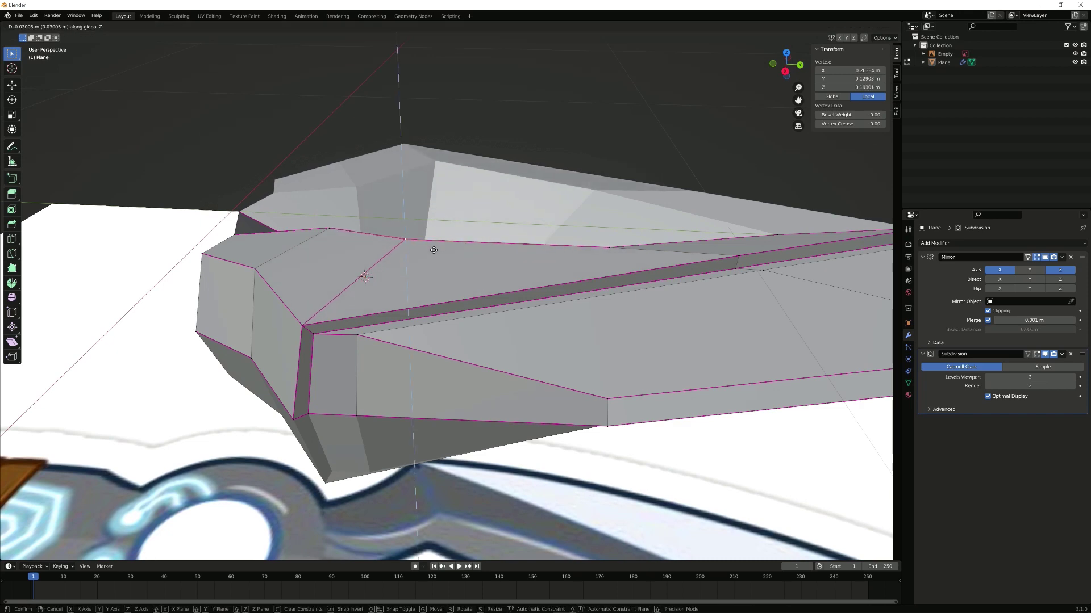
{"action": "left_click", "coordinate": [326, 258]}
Step: Lower the midline vertex at the diamond hole's lower tip along Z to about 0.133 m
{"action": "middle_click_drag", "start_coordinate": [327, 258], "coordinate": [537, 351]}
{"action": "key", "text": "alt+a"}
{"action": "right_click", "coordinate": [525, 400]}
{"action": "key", "text": "g"}
{"action": "key", "text": "z"}
{"action": "left_click", "coordinate": [531, 387]}
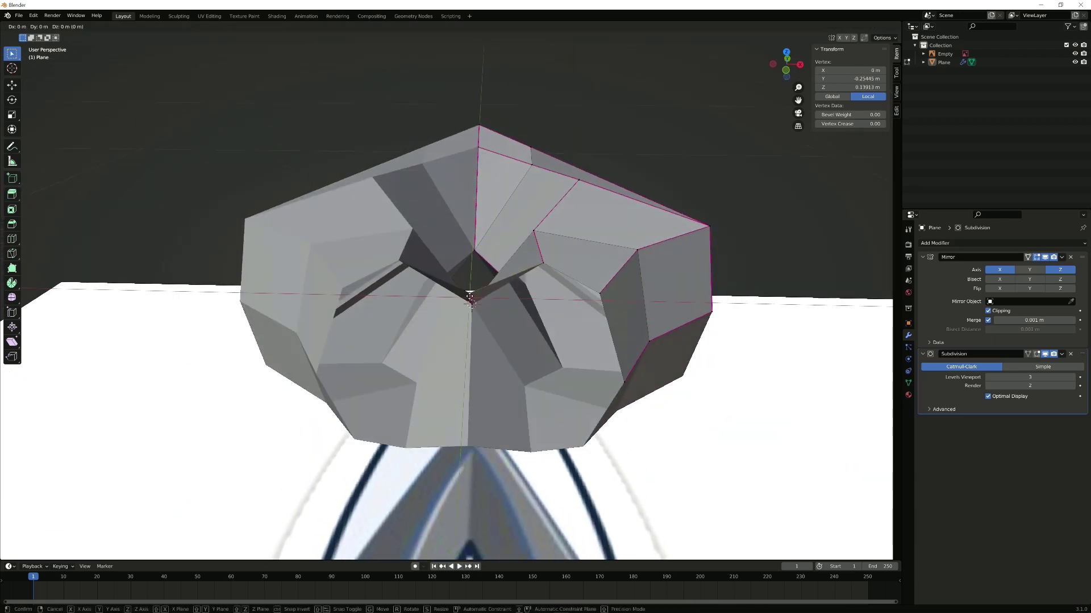
Step: Return to Object Mode and apply smooth shading to the blade
{"action": "key", "text": "Tab"}
{"action": "middle_click_drag", "start_coordinate": [470, 297], "coordinate": [520, 391]}
{"action": "scroll", "coordinate": [551, 371], "scroll_direction": "down", "scroll_amount": 1}
{"action": "key", "text": "w"}
{"action": "right_click", "coordinate": [516, 358]}
{"action": "key", "text": "w"}
{"action": "left_click", "coordinate": [516, 358]}
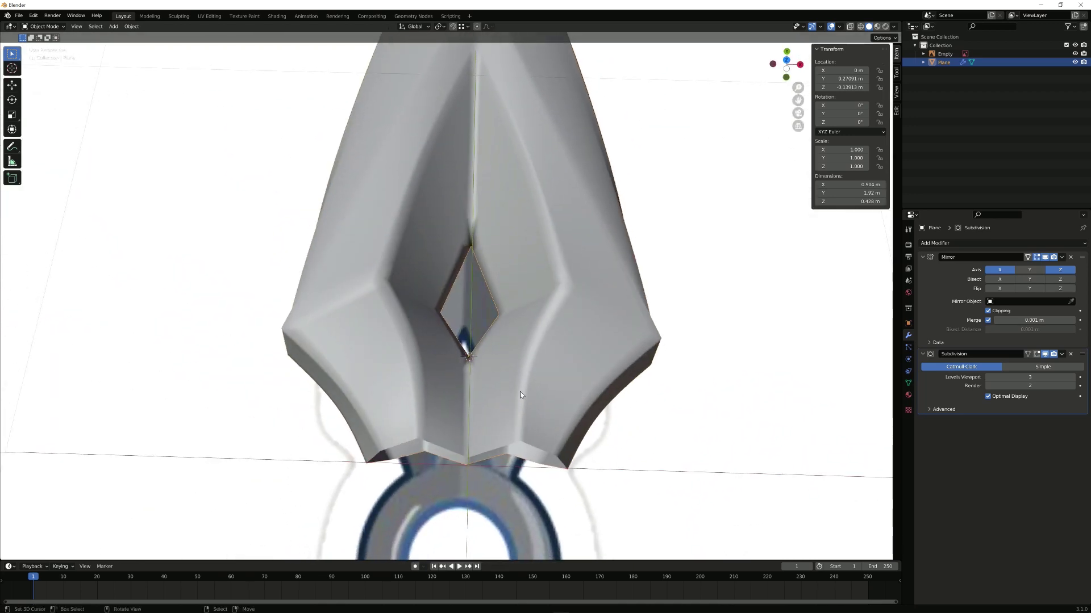
Step: Compare the blade's flat and smooth shading against the reference from the top view, ending on smooth shading
{"action": "key", "text": "KP_7"}
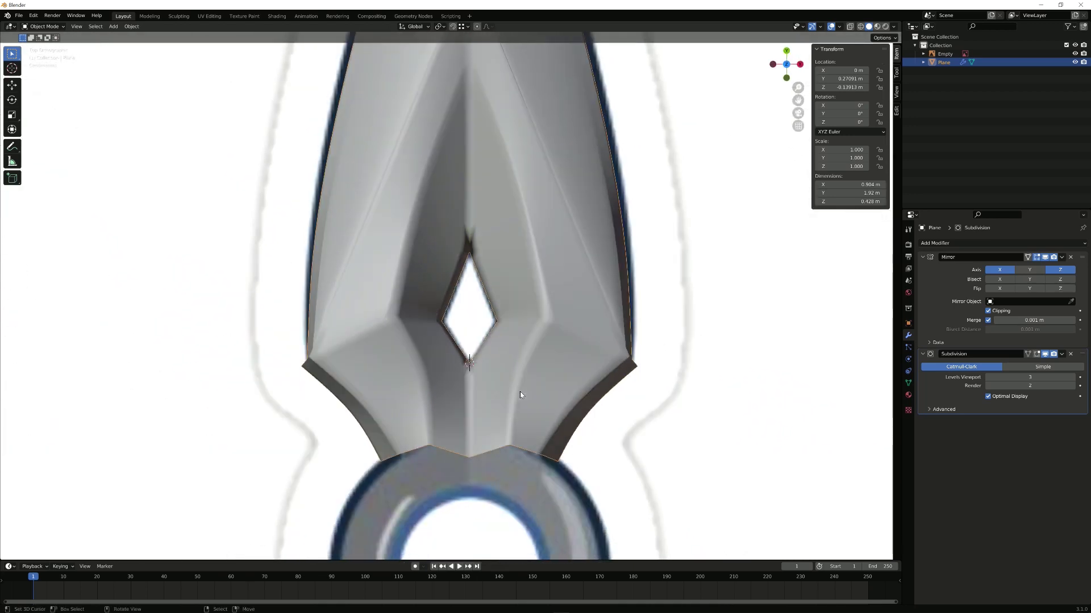
{"action": "key", "text": "Tab"}
{"action": "middle_click_drag", "start_coordinate": [457, 197], "coordinate": [443, 251], "text": "shift"}
{"action": "key", "text": "Tab"}
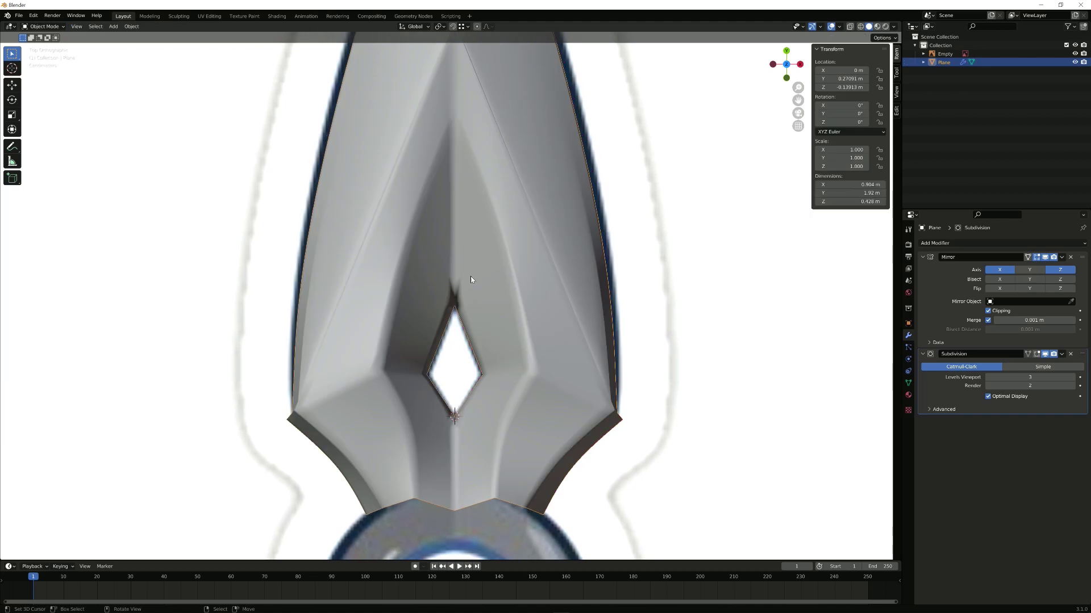
{"action": "right_click", "coordinate": [483, 282]}
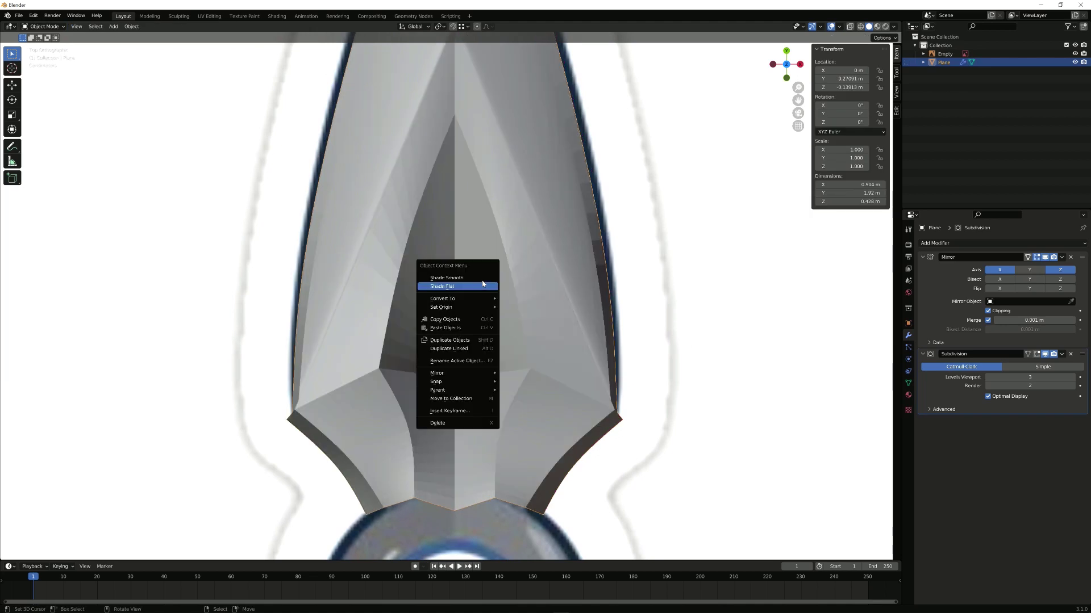
{"action": "left_click", "coordinate": [482, 282]}
{"action": "scroll", "coordinate": [482, 280], "scroll_direction": "up", "scroll_amount": 1}
{"action": "middle_click_drag", "start_coordinate": [490, 367], "coordinate": [484, 264], "text": "shift"}
{"action": "scroll", "coordinate": [471, 332], "scroll_direction": "up", "scroll_amount": 1}
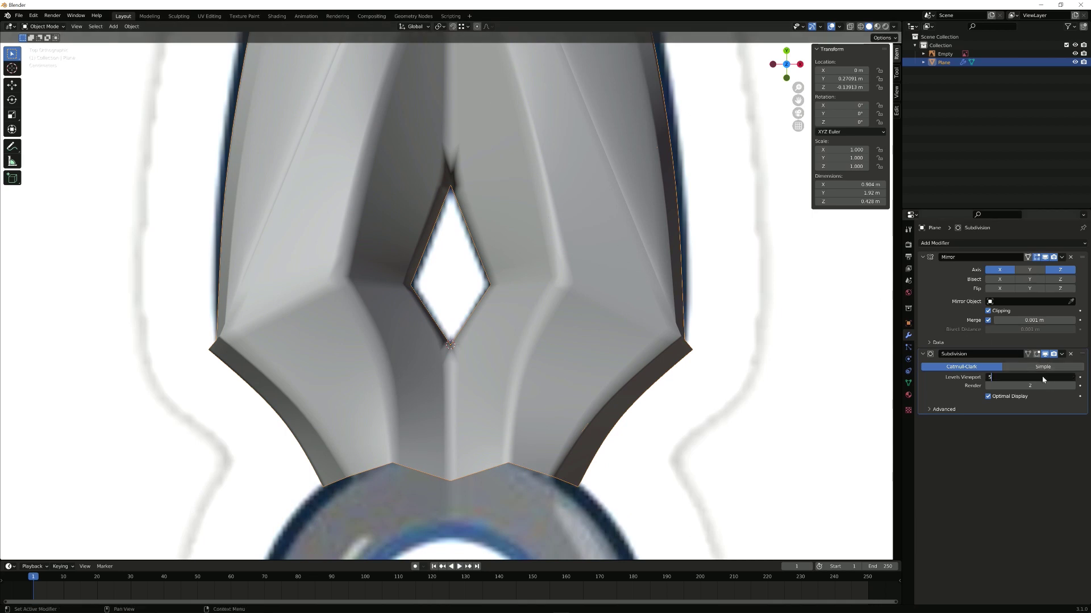
Step: Try 5 viewport levels on the Subdivision modifier and settle on 4
{"action": "key", "text": "Return"}
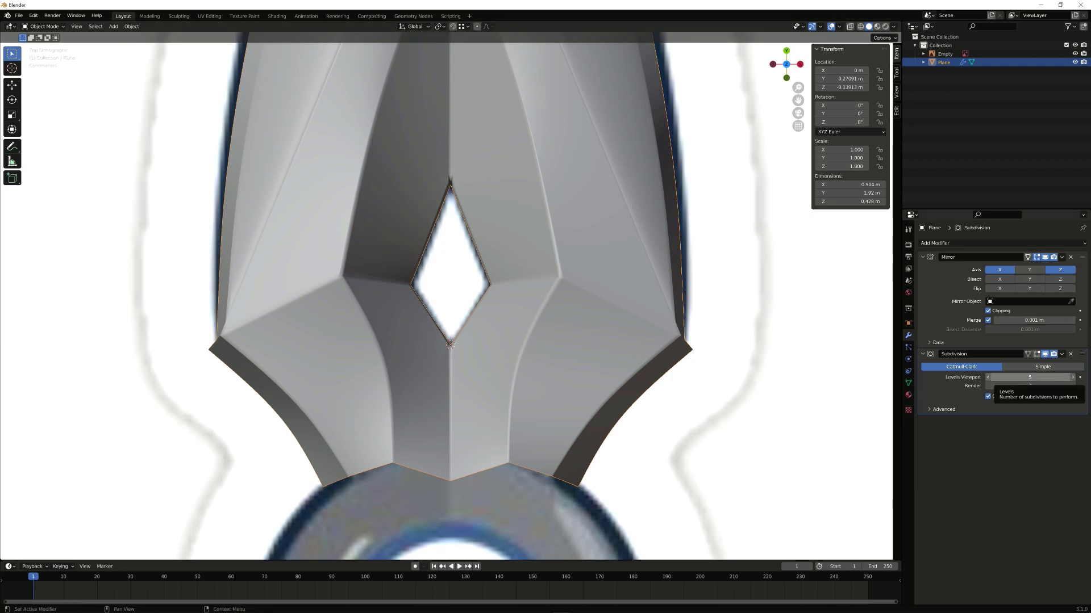
{"action": "left_click", "coordinate": [1029, 378]}
{"action": "type", "text": "4"}
{"action": "key", "text": "Return"}
Step: Start a knife cut on the guard's lower edge just beside the midline and run it up to the diamond hole's lower tip
{"action": "middle_click_drag", "start_coordinate": [474, 384], "coordinate": [493, 312], "text": "shift"}
{"action": "scroll", "coordinate": [493, 312], "scroll_direction": "up", "scroll_amount": 1}
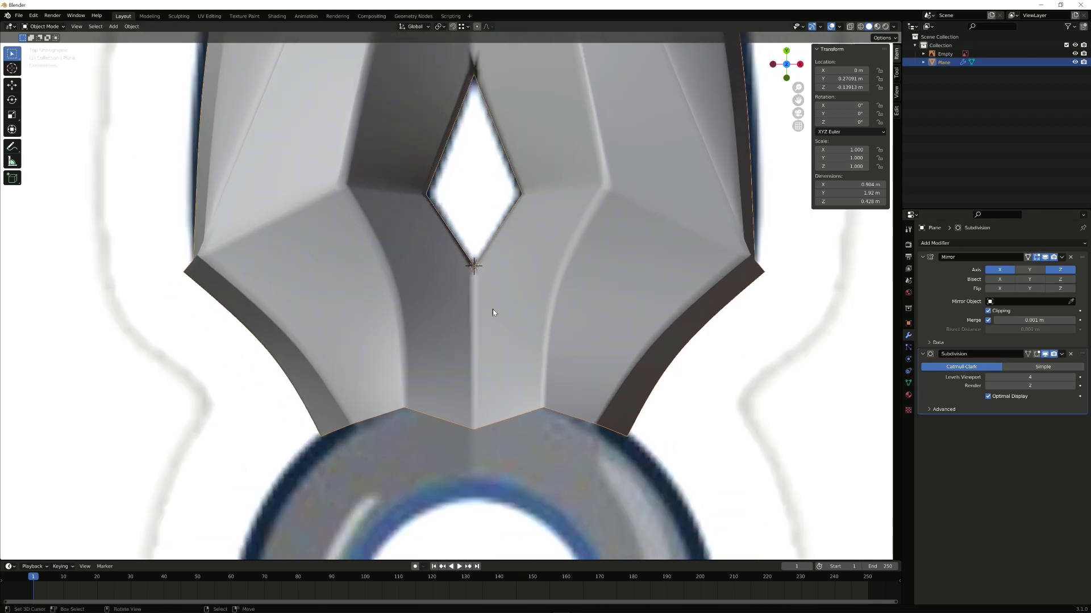
{"action": "key", "text": "Tab"}
{"action": "scroll", "coordinate": [493, 313], "scroll_direction": "up", "scroll_amount": 3}
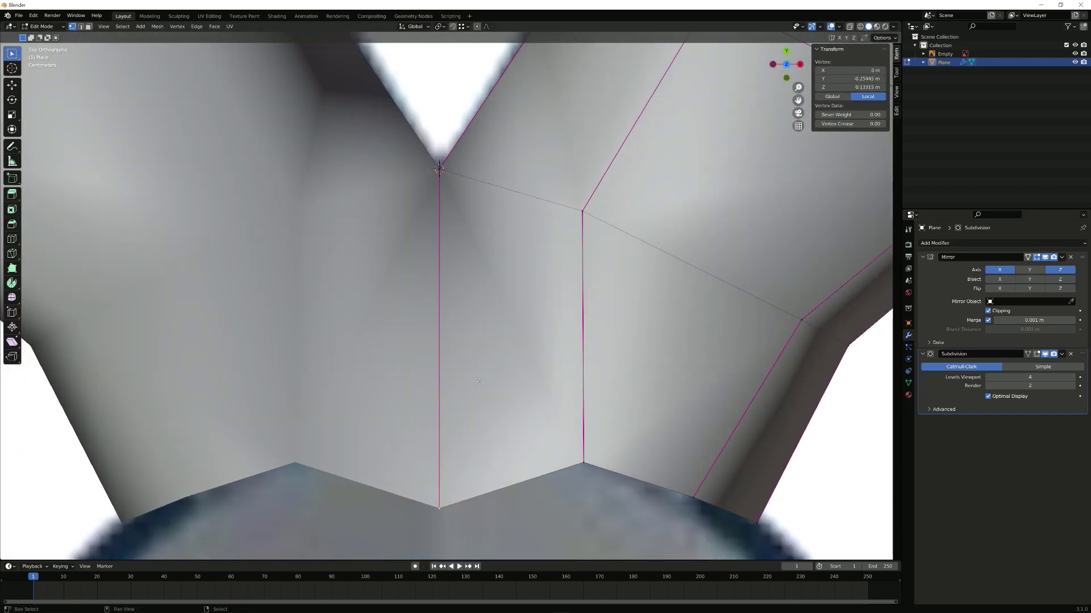
{"action": "key", "text": "k"}
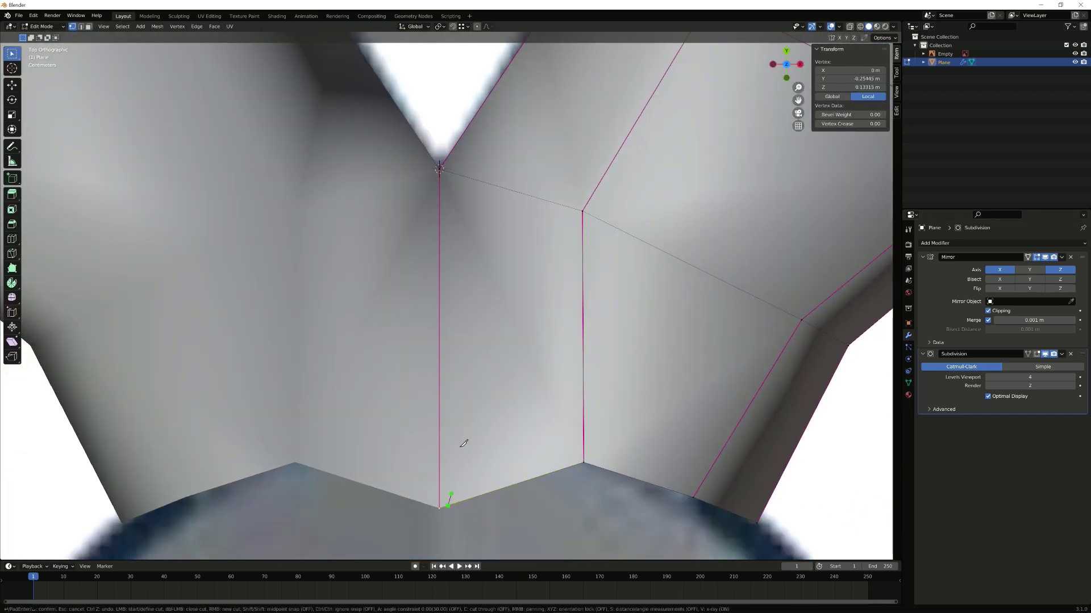
{"action": "left_click", "coordinate": [440, 169]}
{"action": "middle_click_drag", "start_coordinate": [564, 103], "coordinate": [397, 439], "text": "shift"}
{"action": "scroll", "coordinate": [397, 439], "scroll_direction": "up", "scroll_amount": 2}
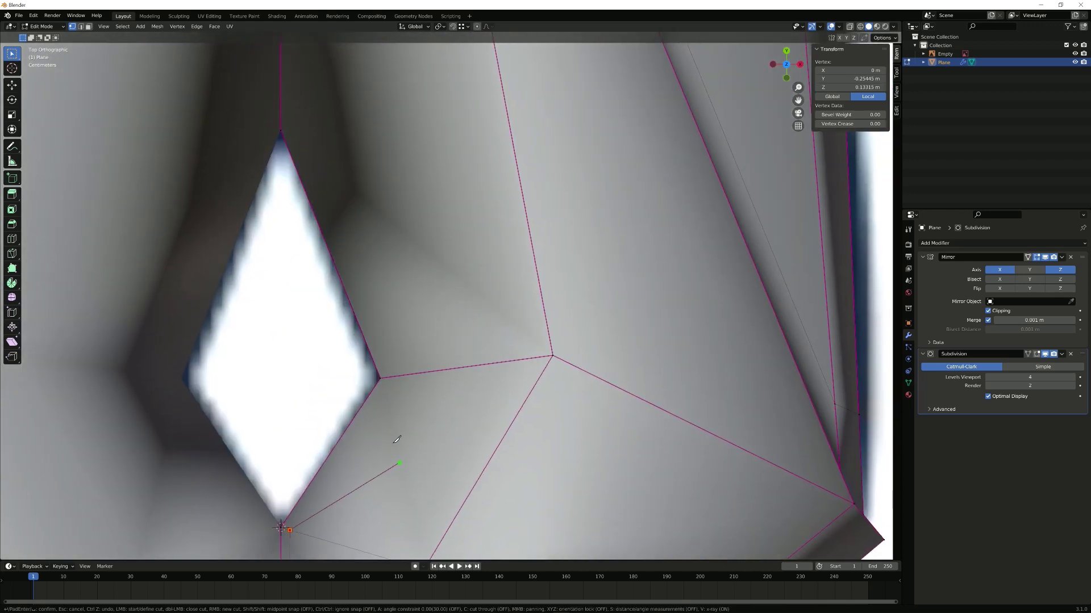
Step: Continue the cut from the diamond hole's upper tip close alongside the midline up to the blade's tip and finish it
{"action": "left_click", "coordinate": [290, 118]}
{"action": "middle_click_drag", "start_coordinate": [323, 105], "coordinate": [370, 475], "text": "shift"}
{"action": "scroll", "coordinate": [365, 331], "scroll_direction": "down", "scroll_amount": 4}
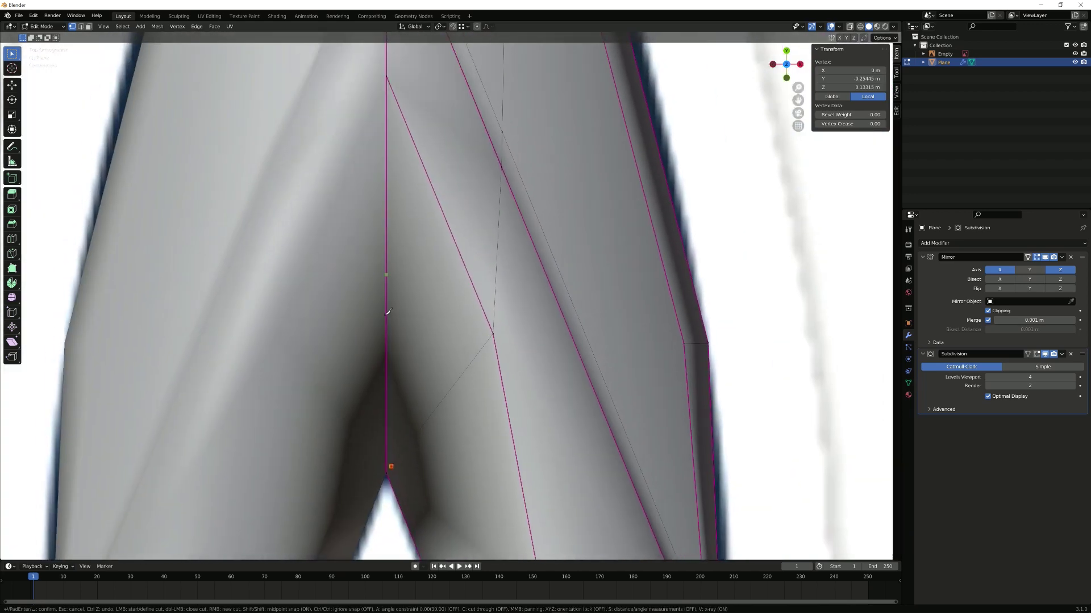
{"action": "middle_click_drag", "start_coordinate": [385, 311], "coordinate": [408, 404], "text": "shift"}
{"action": "scroll", "coordinate": [417, 223], "scroll_direction": "down", "scroll_amount": 6}
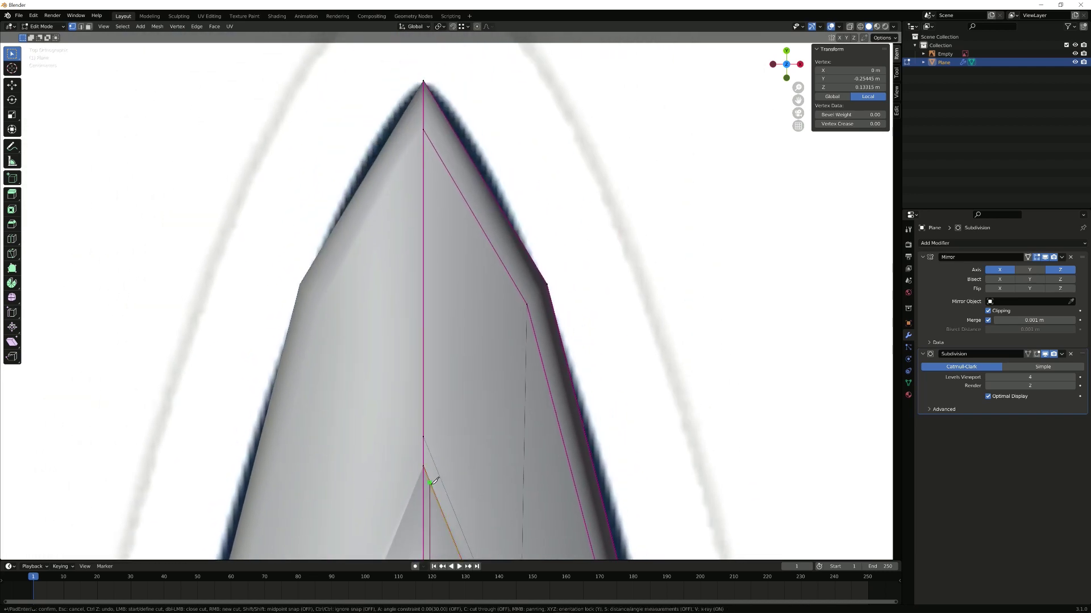
{"action": "scroll", "coordinate": [483, 254], "scroll_direction": "down", "scroll_amount": 5}
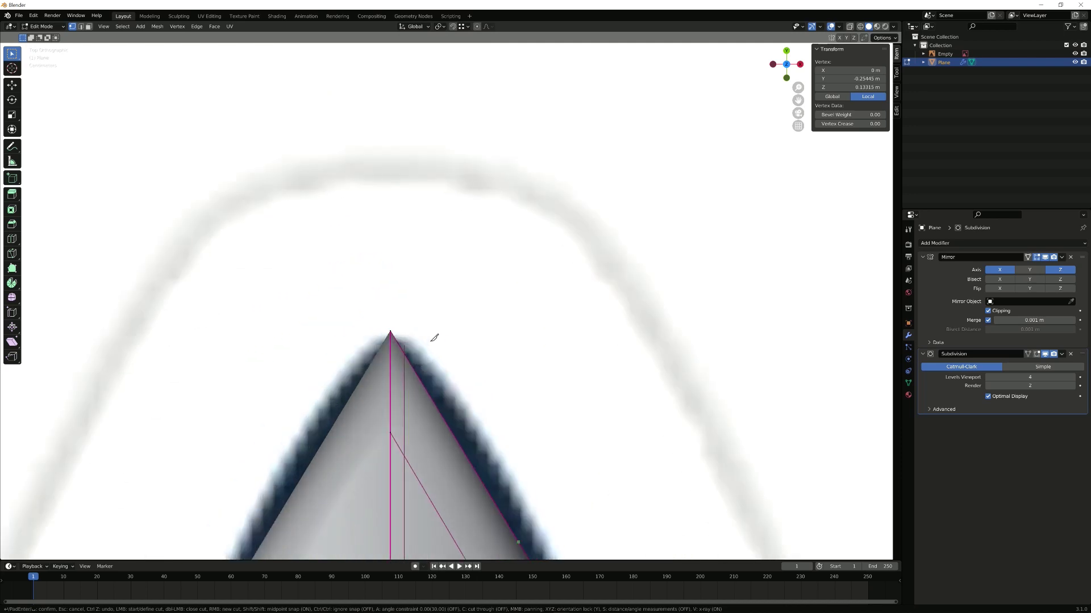
{"action": "key", "text": "shift"}
{"action": "scroll", "coordinate": [472, 468], "scroll_direction": "down", "scroll_amount": 4}
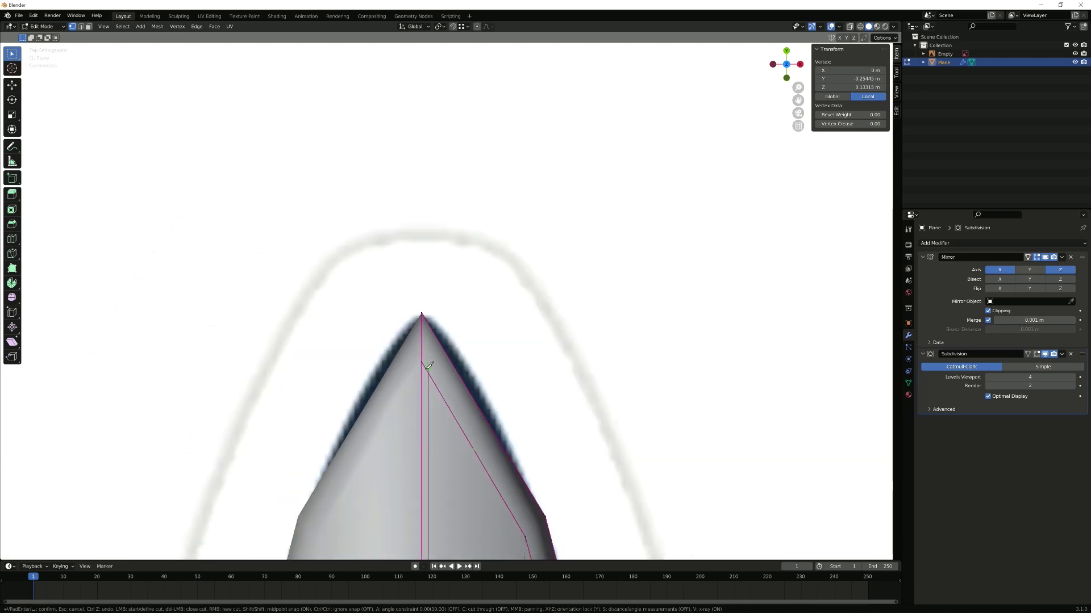
{"action": "left_click", "coordinate": [430, 325]}
{"action": "key", "text": "Return"}
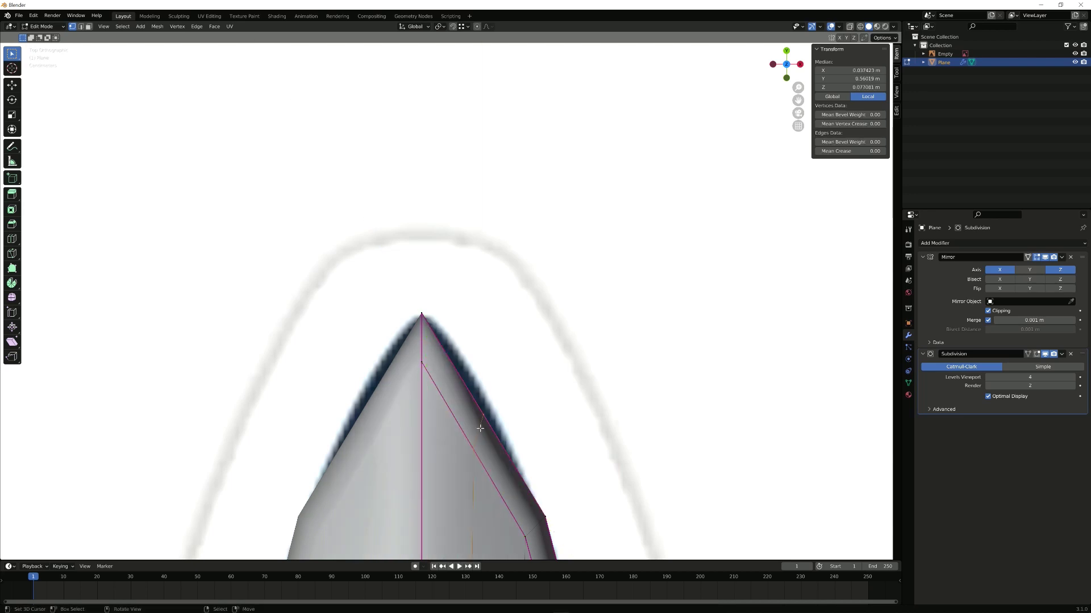
Step: Slide the new edge near the blade's tip toward the midline, and slide its outer vertex closer to the tip
{"action": "left_click", "coordinate": [486, 447]}
{"action": "key", "text": "g"}
{"action": "key", "text": "g"}
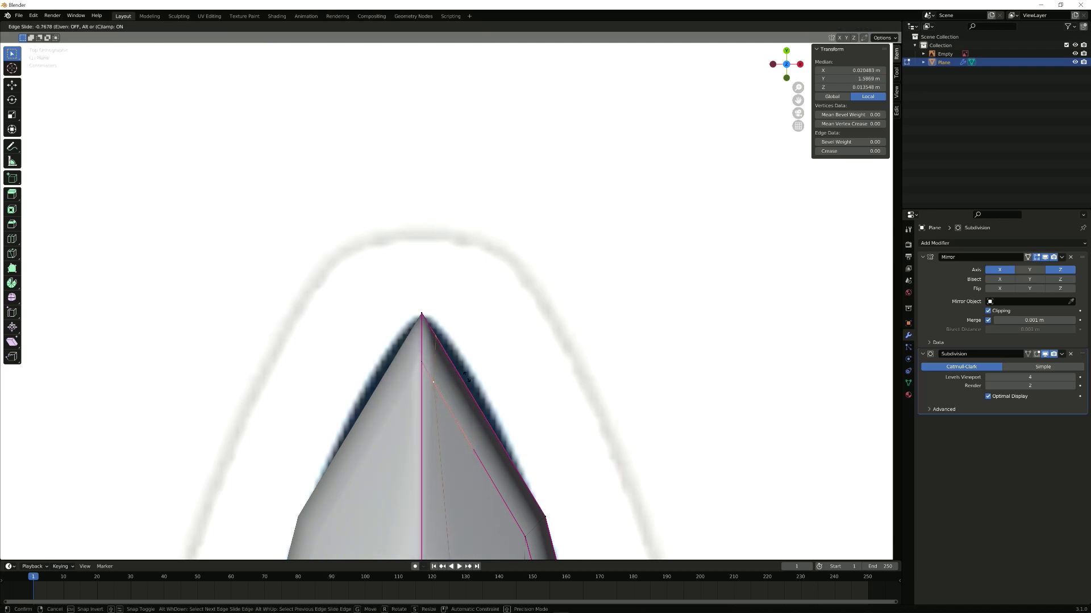
{"action": "left_click", "coordinate": [460, 347]}
{"action": "key", "text": "alt+a"}
{"action": "right_click", "coordinate": [455, 341]}
{"action": "key", "text": "g"}
{"action": "key", "text": "g"}
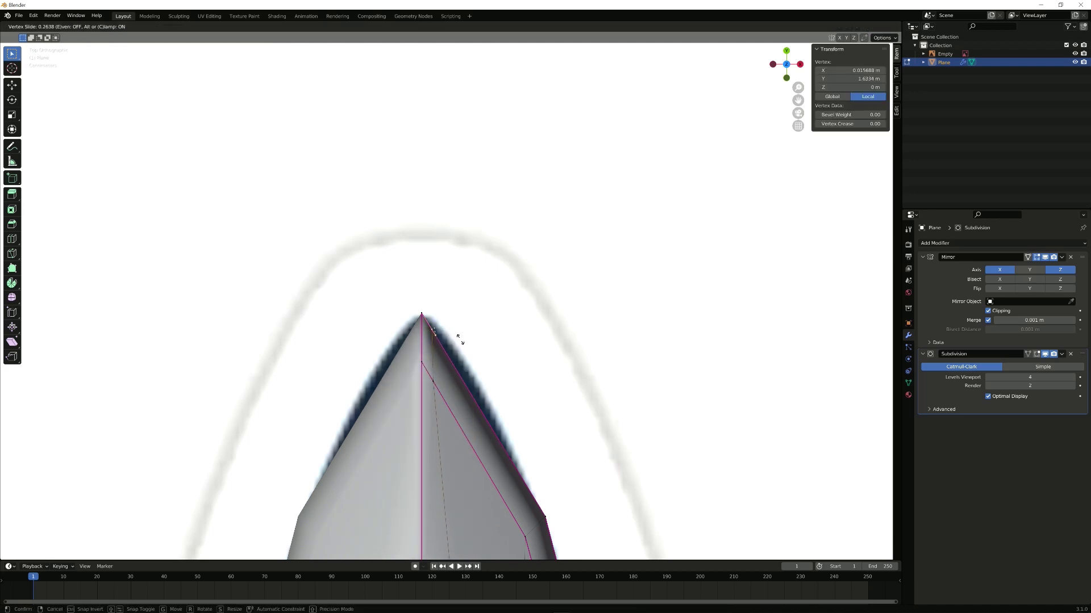
{"action": "left_click", "coordinate": [459, 339]}
Step: Slide the new edge line's lower vertex along its edge toward the midline, beside the raised facet's tip
{"action": "scroll", "coordinate": [462, 488], "scroll_direction": "up", "scroll_amount": 5}
{"action": "left_click", "coordinate": [448, 449]}
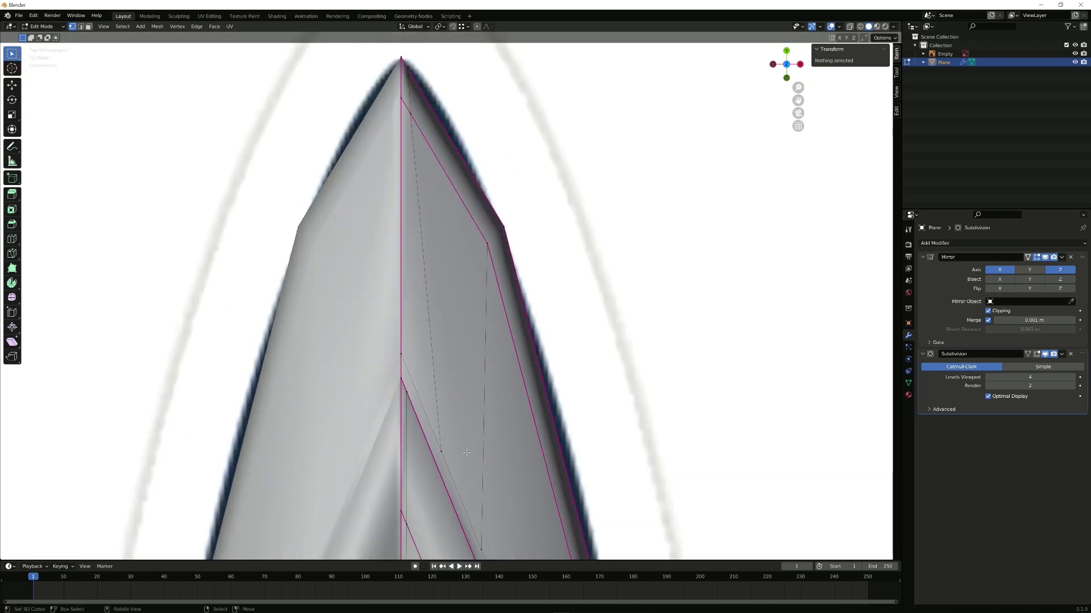
{"action": "key", "text": "shift+v"}
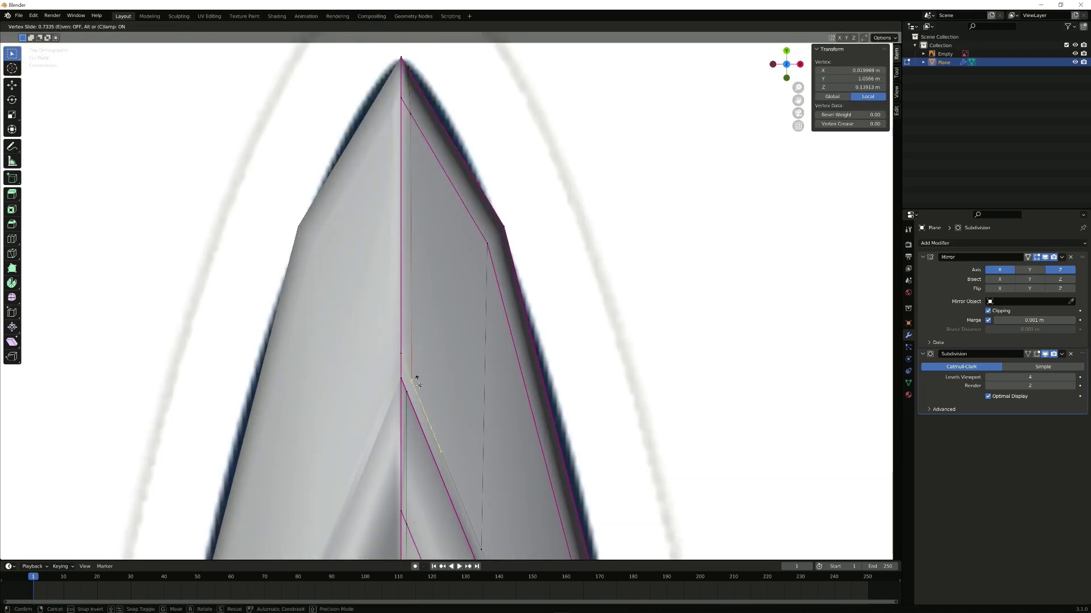
{"action": "left_click", "coordinate": [418, 384]}
Step: Connect the vertex on the raised facet's upper border to the vertex beside the facet's tip with a new edge
{"action": "middle_click_drag", "start_coordinate": [418, 384], "coordinate": [398, 184]}
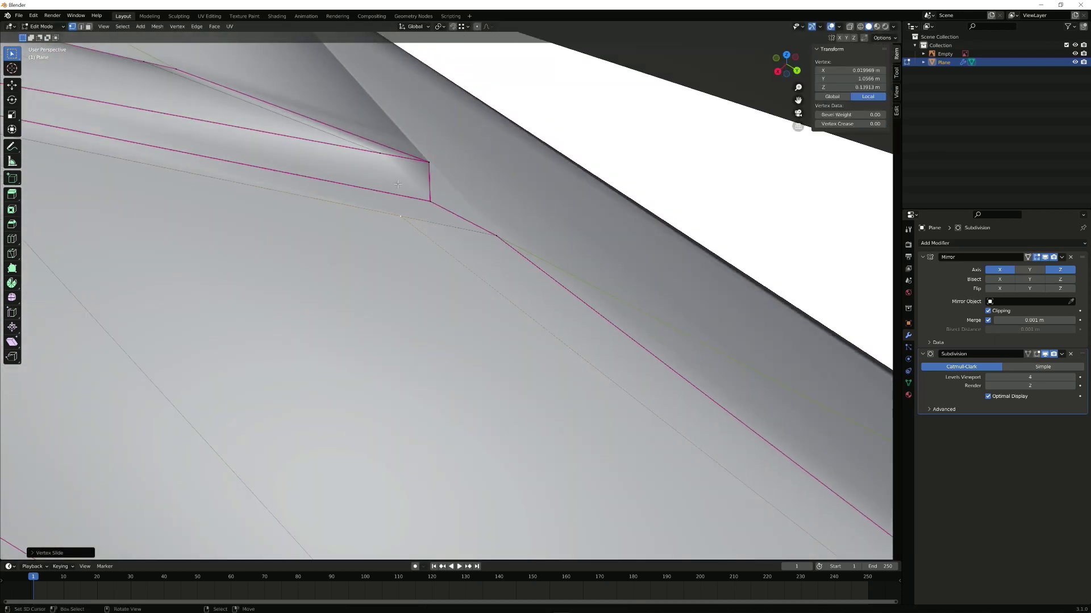
{"action": "left_click", "coordinate": [381, 156]}
{"action": "left_click", "coordinate": [402, 219], "text": "shift"}
{"action": "key", "text": "j"}
{"action": "scroll", "coordinate": [481, 327], "scroll_direction": "up", "scroll_amount": 1}
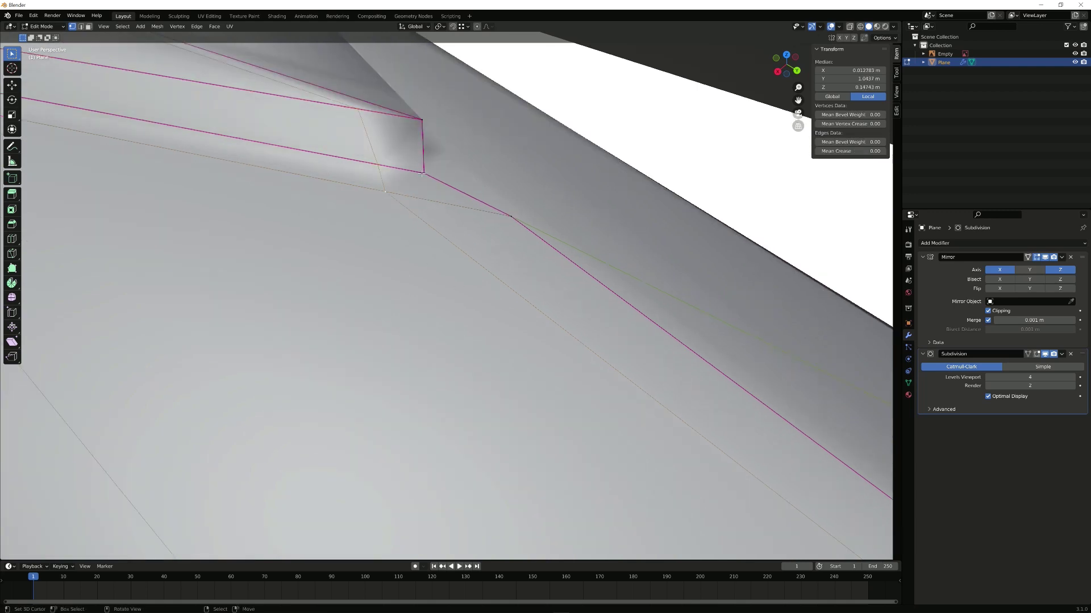
Step: Slide the connecting edge's middle vertex along the raised facet's lower border and leave Edit Mode
{"action": "middle_click_drag", "start_coordinate": [417, 169], "coordinate": [398, 175]}
{"action": "right_click", "coordinate": [351, 175]}
{"action": "key", "text": "g"}
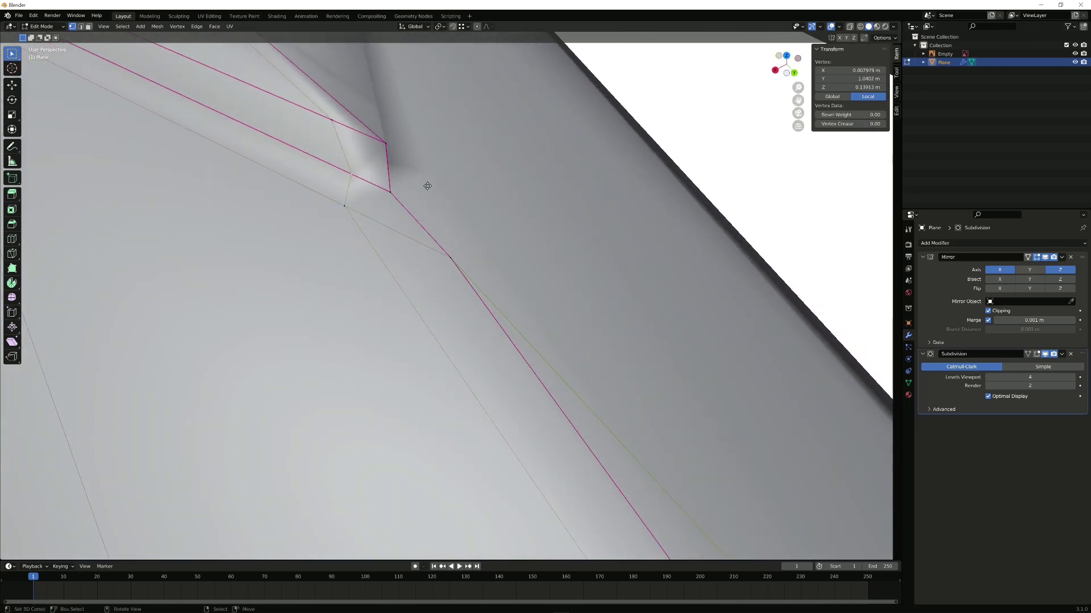
{"action": "key", "text": "g"}
{"action": "left_click", "coordinate": [418, 191]}
{"action": "key", "text": "Tab"}
Step: Inspect the smoothed surface around the raised facet's tip and the diamond hole's upper corner
{"action": "scroll", "coordinate": [420, 196], "scroll_direction": "down", "scroll_amount": 5}
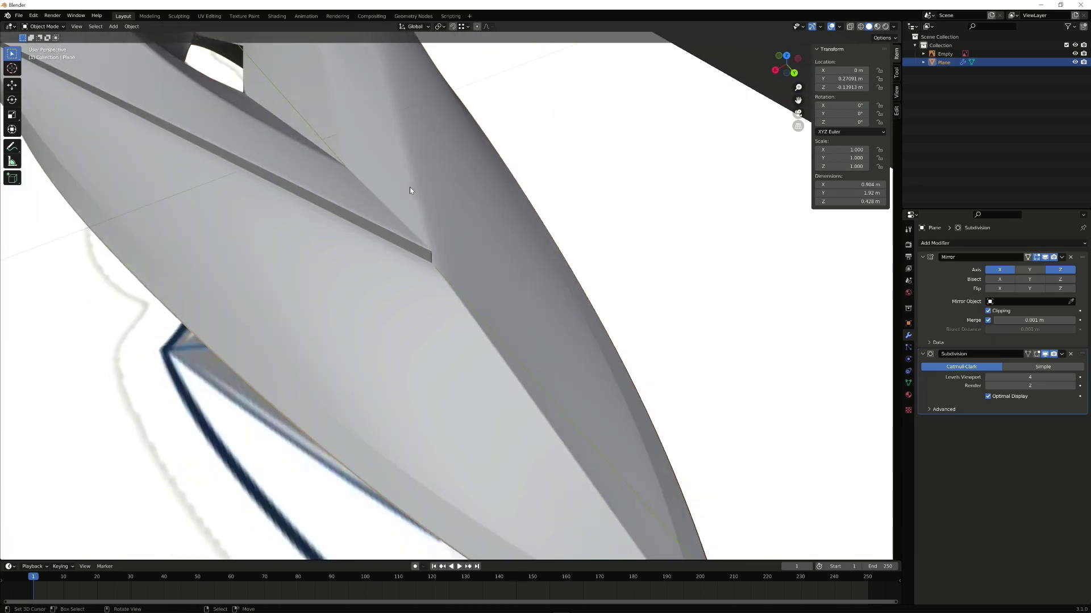
{"action": "mouse_move", "coordinate": [410, 187]}
{"action": "middle_mouse_down"}
{"action": "mouse_move", "coordinate": [365, 197]}
{"action": "mouse_move", "coordinate": [365, 153]}
{"action": "mouse_move", "coordinate": [271, 216]}
{"action": "mouse_move", "coordinate": [567, 234]}
{"action": "mouse_move", "coordinate": [491, 344]}
{"action": "mouse_move", "coordinate": [428, 194]}
{"action": "middle_mouse_up"}
{"action": "scroll", "coordinate": [428, 193], "scroll_direction": "up", "scroll_amount": 3}
{"action": "right_click", "coordinate": [449, 246]}
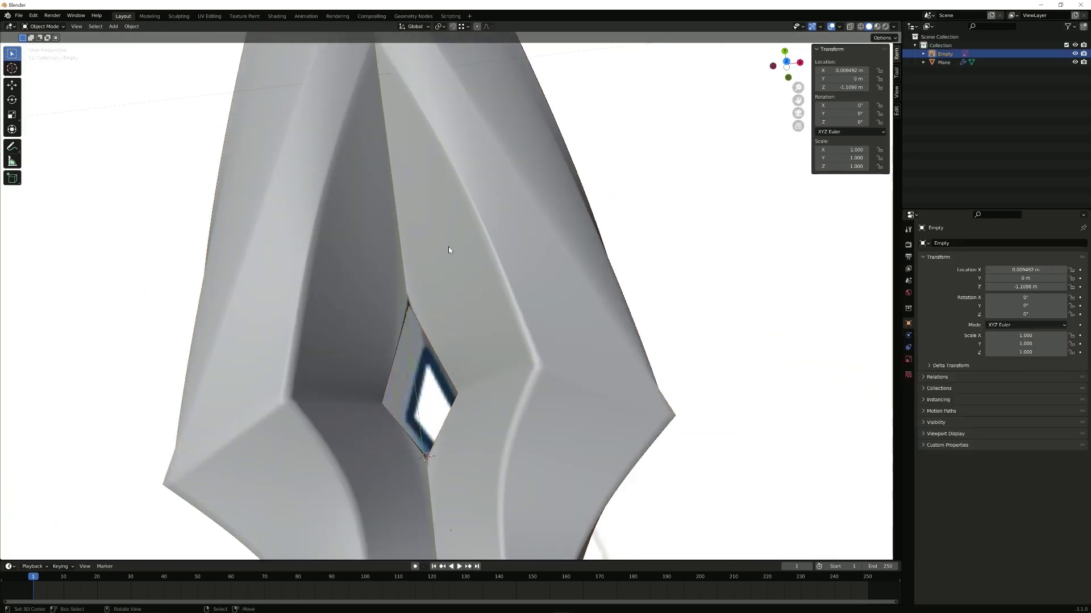
{"action": "middle_click_drag", "start_coordinate": [448, 246], "coordinate": [412, 269]}
{"action": "scroll", "coordinate": [411, 270], "scroll_direction": "up", "scroll_amount": 5}
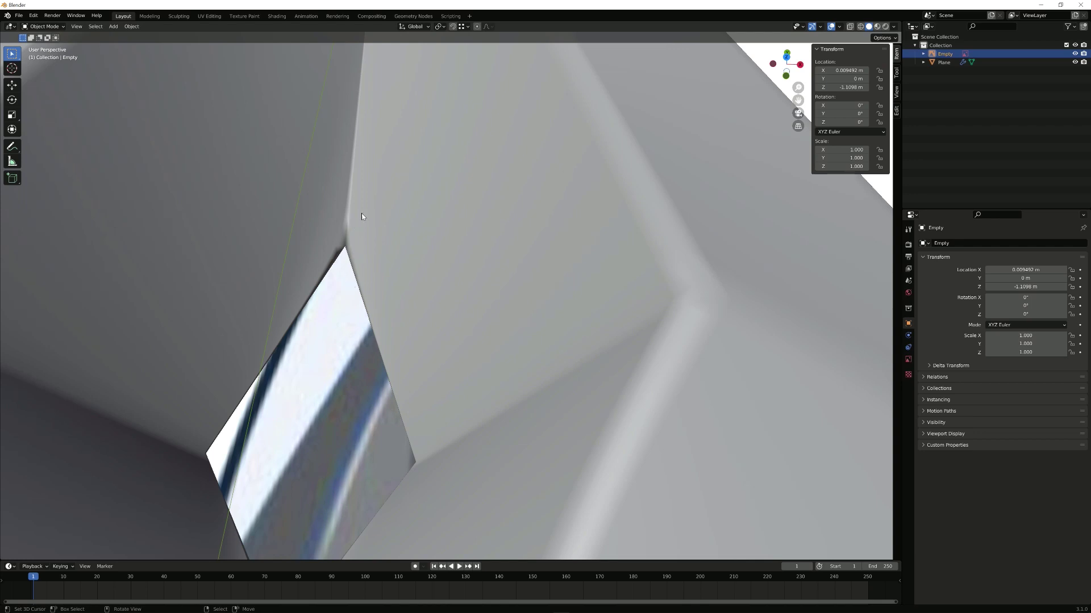
Step: Knife-cut from the vertex beside the diamond hole's lower corner to the midline edge just below that corner, and leave Edit Mode
{"action": "middle_click_drag", "start_coordinate": [361, 217], "coordinate": [383, 331]}
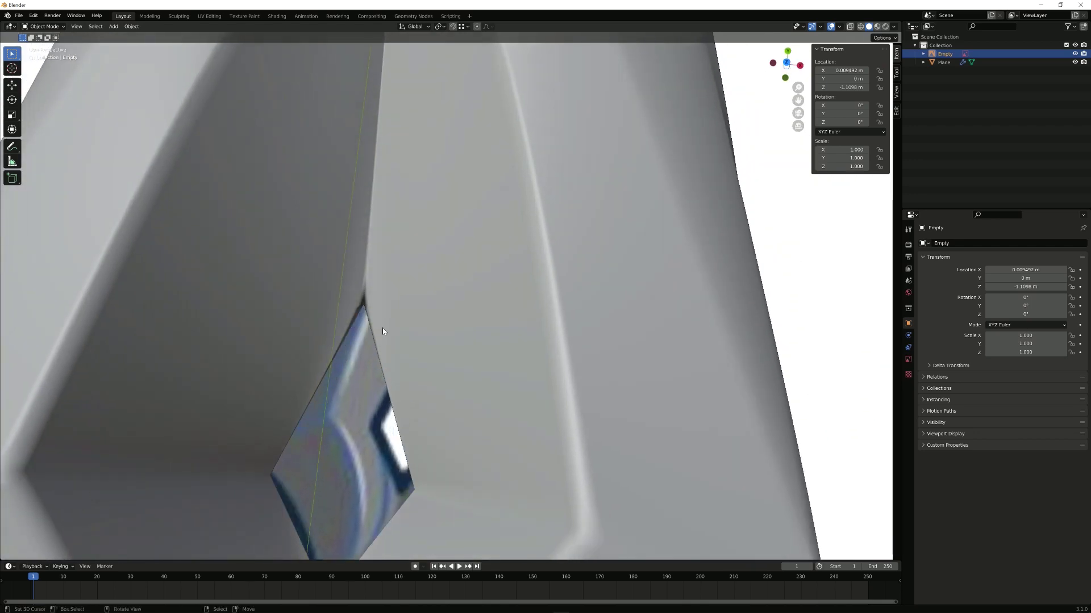
{"action": "key", "text": "KP_7"}
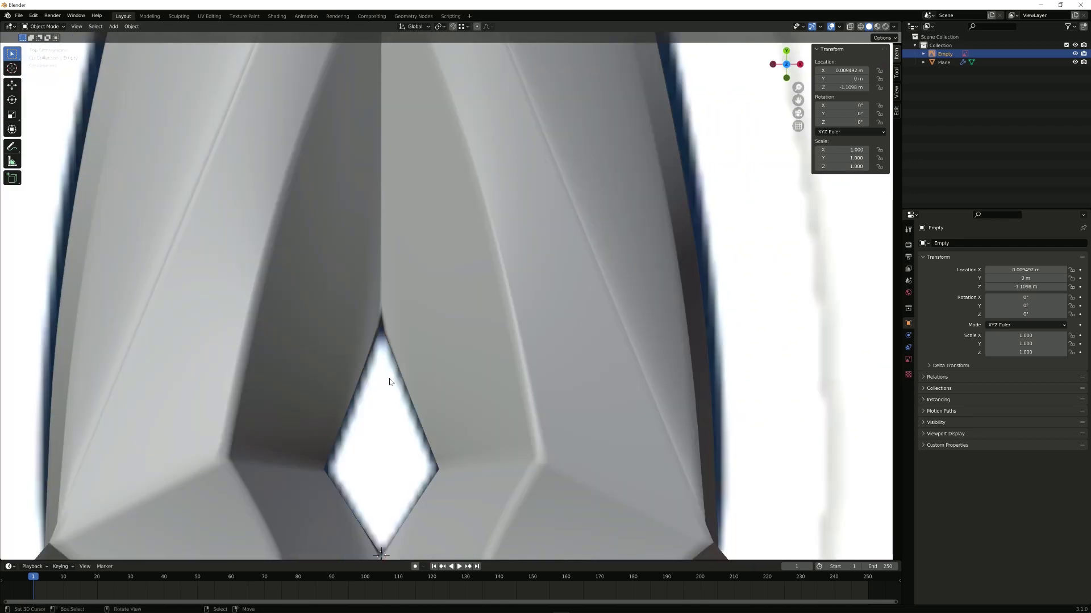
{"action": "middle_click_drag", "start_coordinate": [389, 379], "coordinate": [459, 96], "text": "shift"}
{"action": "scroll", "coordinate": [537, 255], "scroll_direction": "up", "scroll_amount": 5}
{"action": "scroll", "coordinate": [472, 217], "scroll_direction": "up", "scroll_amount": 4}
{"action": "right_click", "coordinate": [473, 217]}
{"action": "key", "text": "Tab"}
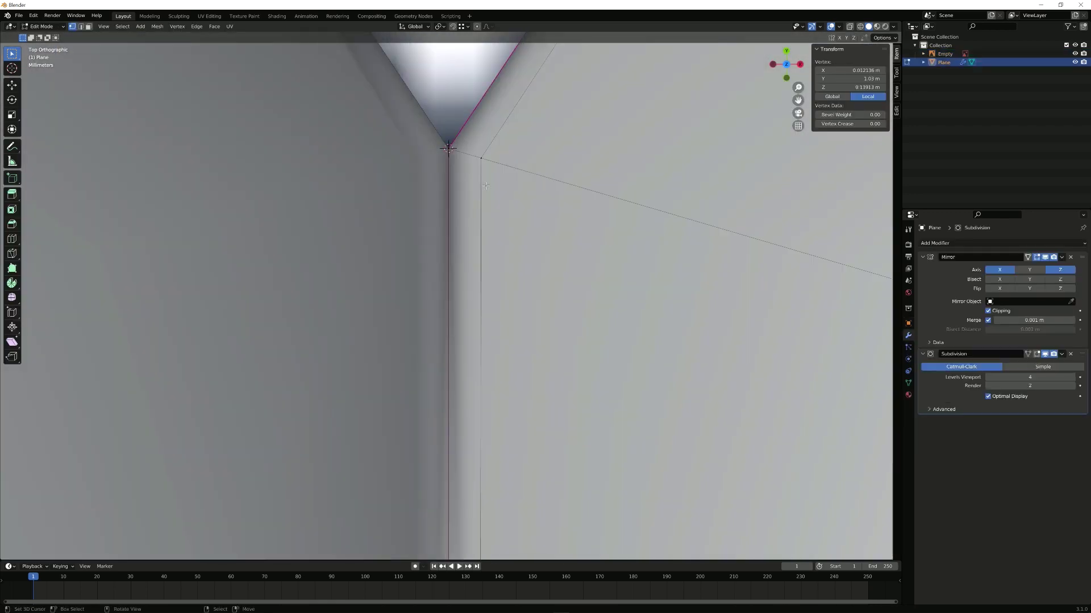
{"action": "middle_click_drag", "start_coordinate": [483, 171], "coordinate": [456, 272], "text": "shift"}
{"action": "scroll", "coordinate": [455, 274], "scroll_direction": "up", "scroll_amount": 1}
{"action": "key", "text": "k"}
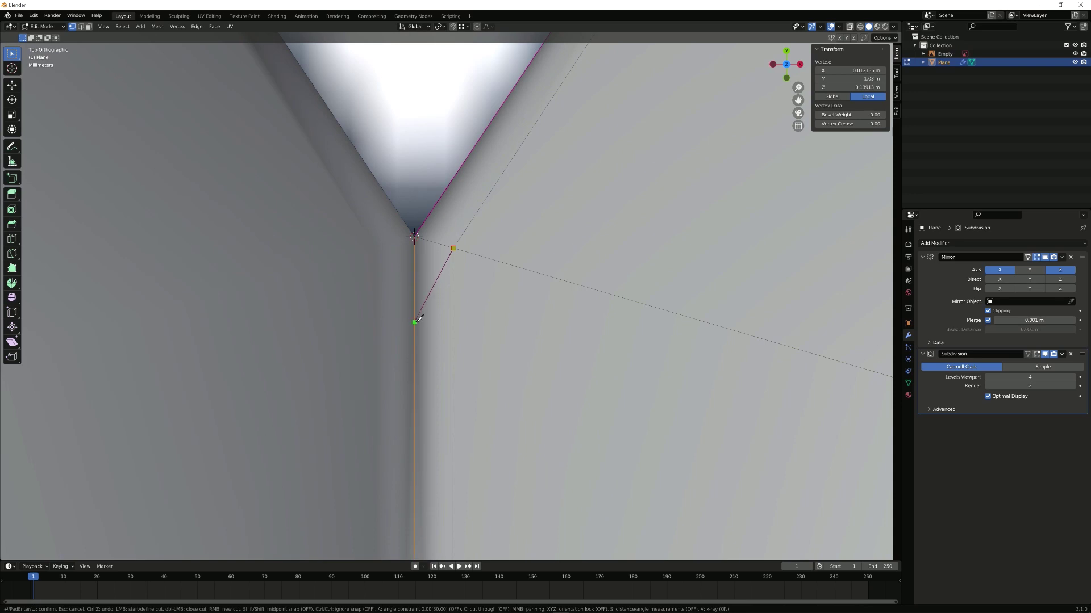
{"action": "key", "text": "Return"}
{"action": "key", "text": "Tab"}
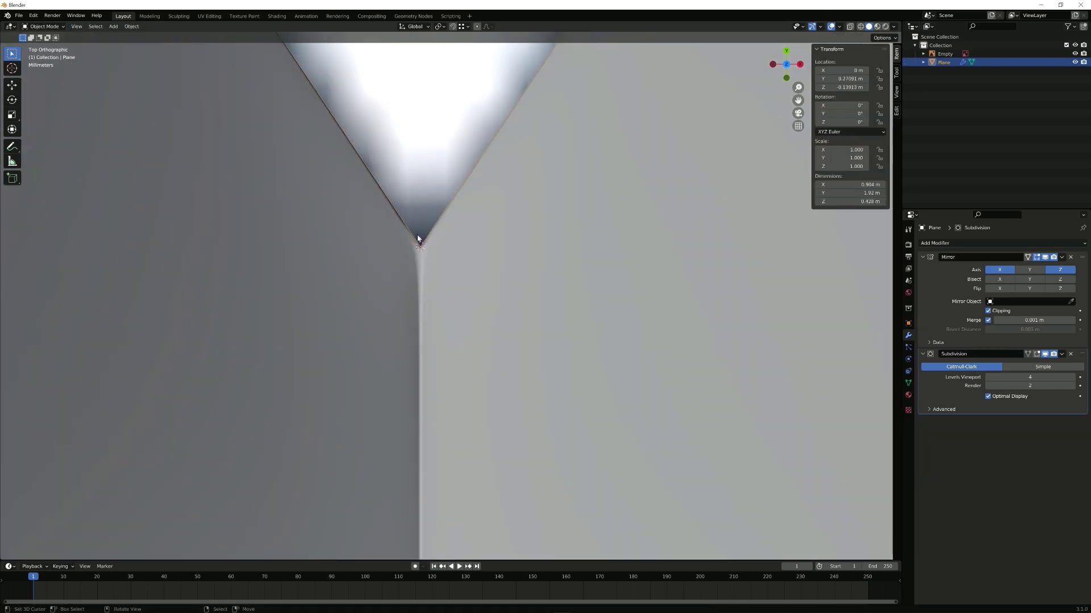
Step: Knife-cut from the vertex beside the diamond hole's upper corner to the creased midline edge just above it, and leave Edit Mode
{"action": "scroll", "coordinate": [424, 256], "scroll_direction": "down", "scroll_amount": 6}
{"action": "mouse_move", "coordinate": [485, 171]}
{"action": "middle_mouse_down", "text": "shift"}
{"action": "mouse_move", "coordinate": [497, 476]}
{"action": "mouse_move", "coordinate": [495, 165]}
{"action": "middle_mouse_up", "text": "shift"}
{"action": "scroll", "coordinate": [492, 263], "scroll_direction": "up", "scroll_amount": 2}
{"action": "key", "text": "Tab"}
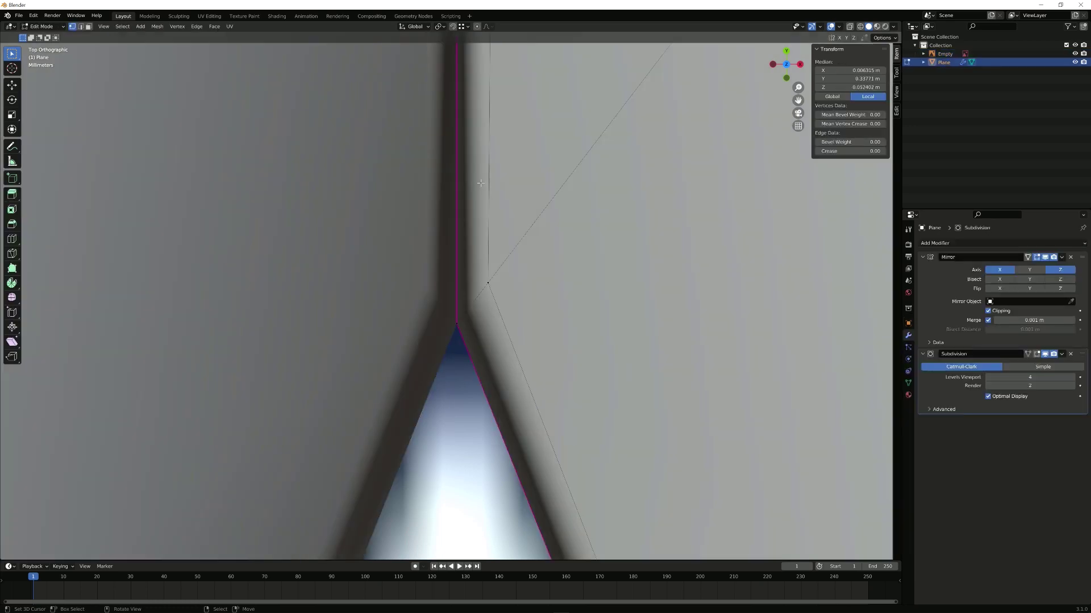
{"action": "key", "text": "k"}
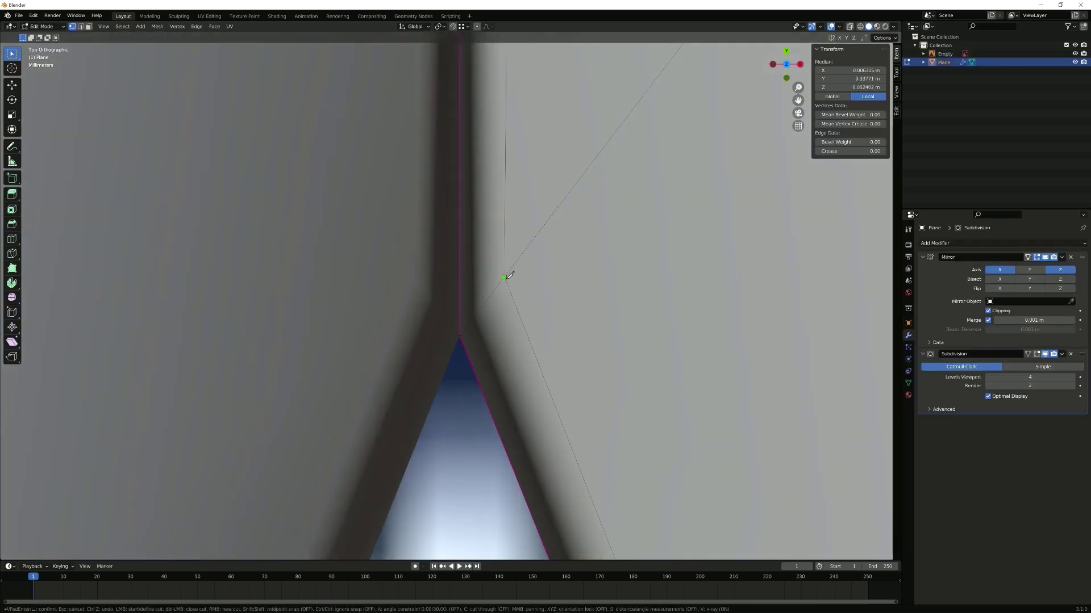
{"action": "left_click", "coordinate": [461, 187]}
{"action": "key", "text": "Return"}
{"action": "key", "text": "Tab"}
Step: Examine the hole's edges and the whole blade's thickness and side profile in perspective
{"action": "scroll", "coordinate": [476, 250], "scroll_direction": "down", "scroll_amount": 5}
{"action": "middle_click_drag", "start_coordinate": [478, 302], "coordinate": [448, 45], "text": "shift"}
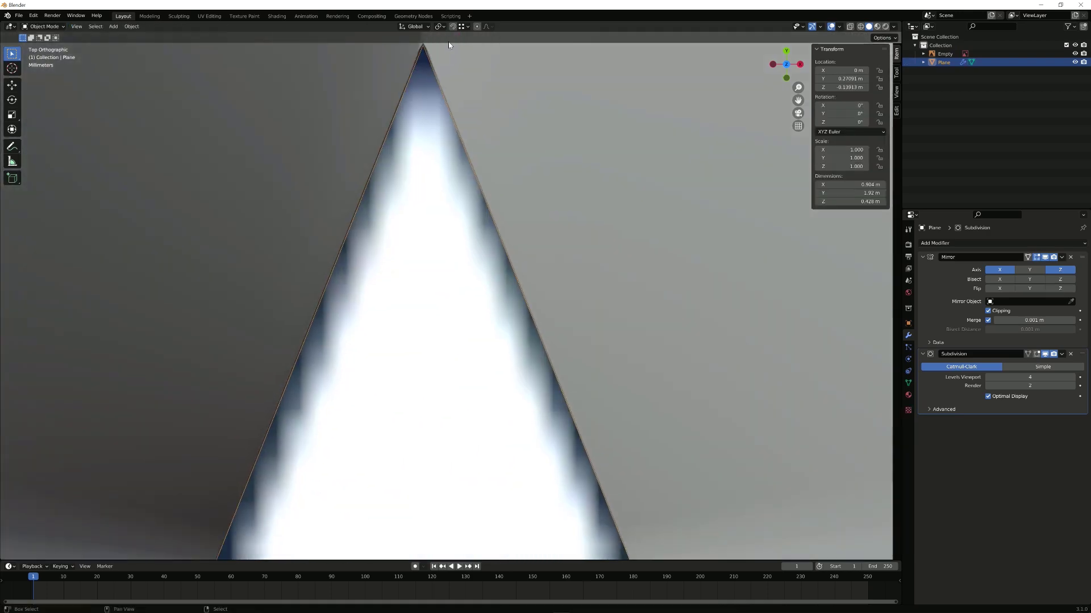
{"action": "scroll", "coordinate": [457, 59], "scroll_direction": "down", "scroll_amount": 7}
{"action": "middle_click_drag", "start_coordinate": [489, 116], "coordinate": [620, 108]}
{"action": "right_click", "coordinate": [424, 211]}
{"action": "scroll", "coordinate": [385, 190], "scroll_direction": "down", "scroll_amount": 5}
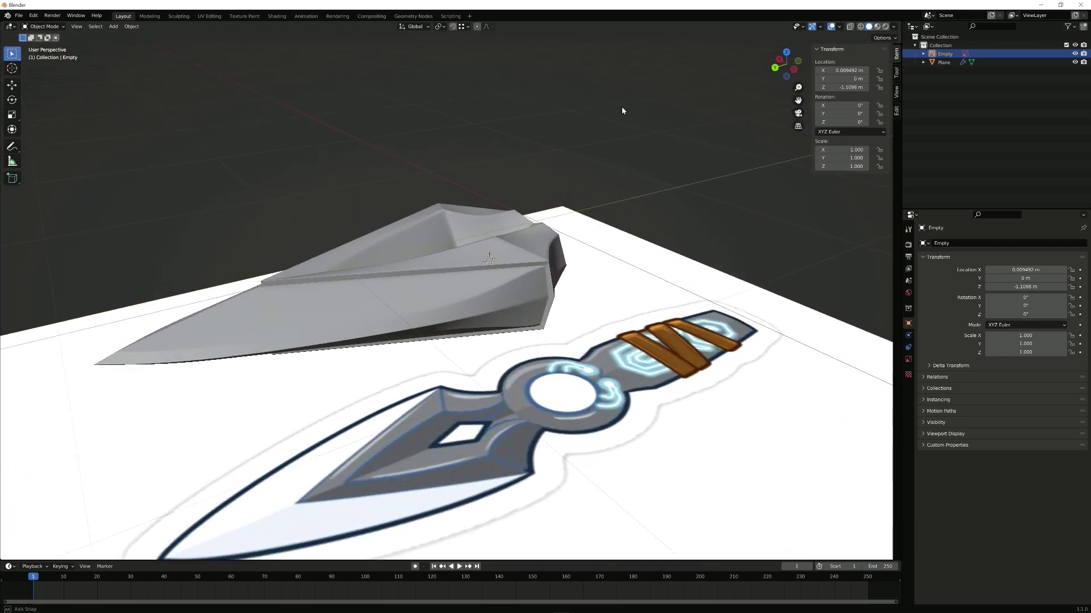
{"action": "right_click", "coordinate": [537, 265]}
{"action": "middle_click_drag", "start_coordinate": [537, 265], "coordinate": [320, 236]}
Step: Select the raised layer's upper faces in face select mode, lower them slightly along Z, and leave Edit Mode
{"action": "key", "text": "Tab"}
{"action": "scroll", "coordinate": [424, 214], "scroll_direction": "up", "scroll_amount": 4}
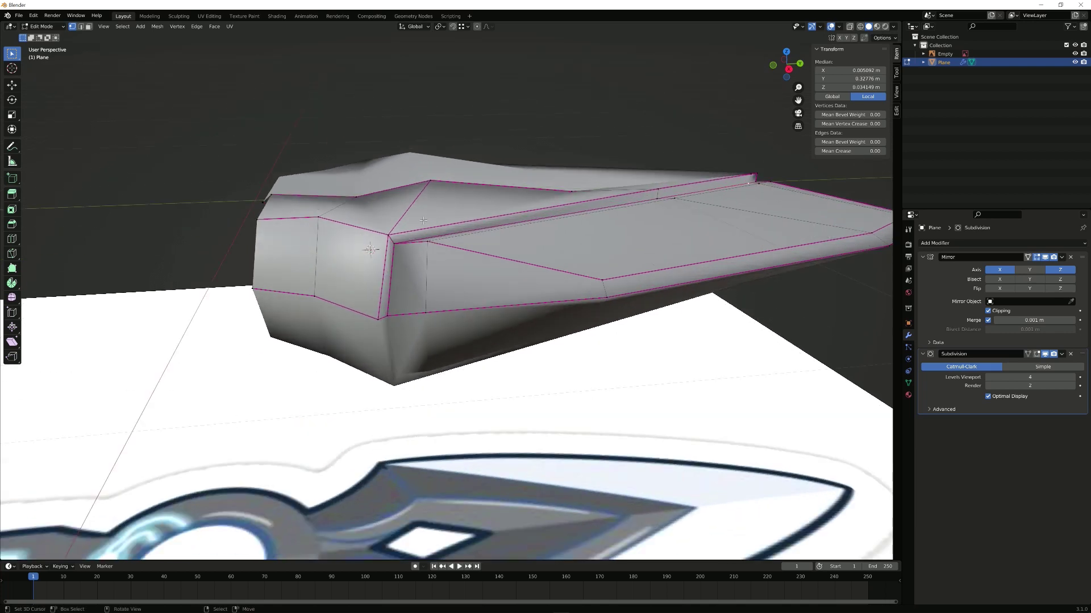
{"action": "key", "text": "3"}
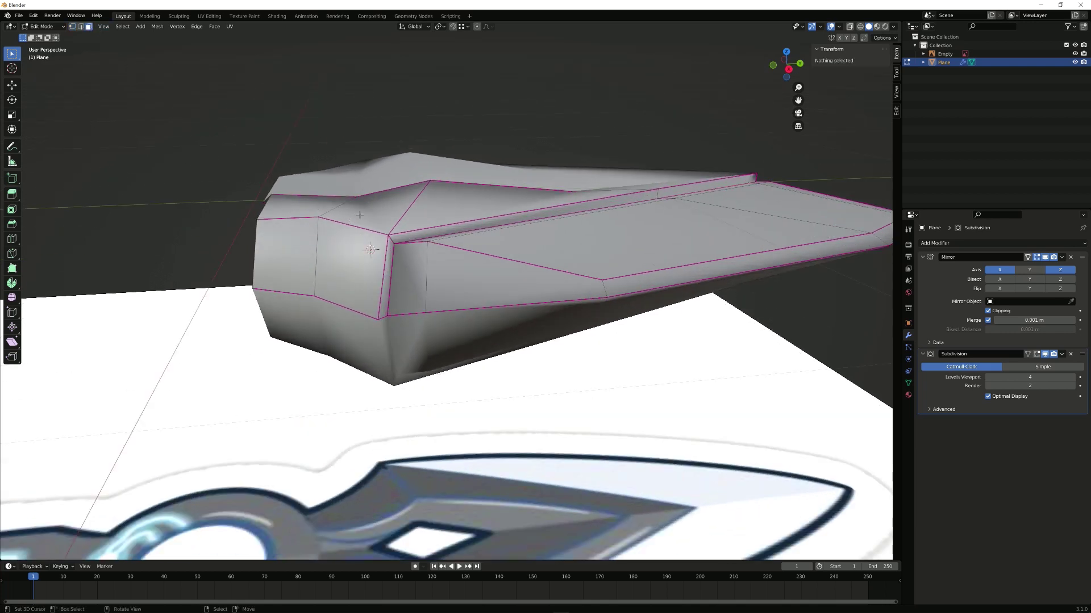
{"action": "left_click", "coordinate": [401, 216]}
{"action": "middle_click_drag", "start_coordinate": [401, 216], "coordinate": [439, 201]}
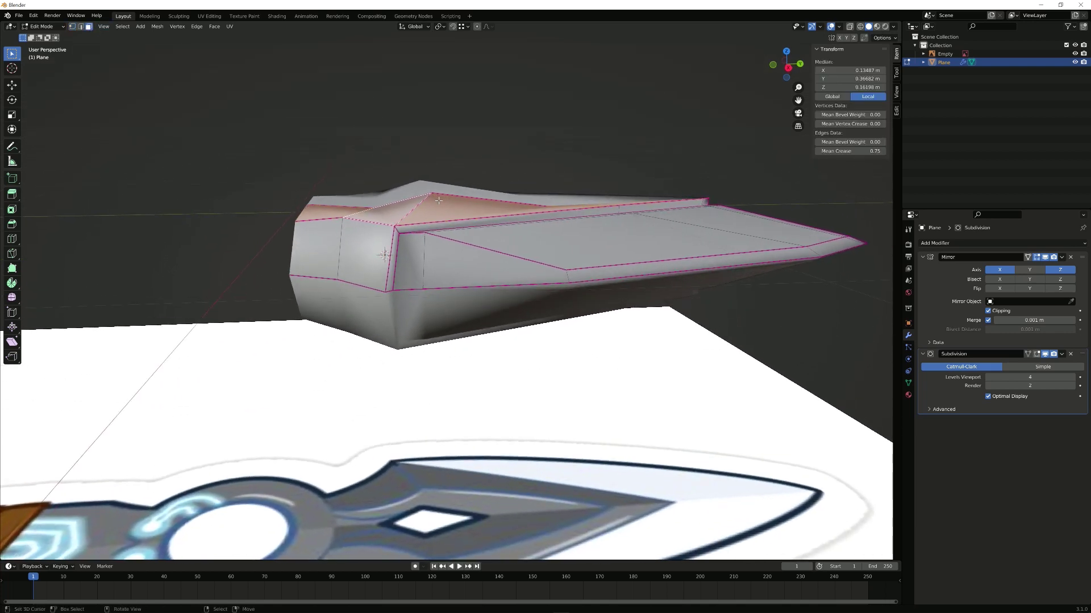
{"action": "key", "text": "h"}
{"action": "key", "text": "alt+h"}
{"action": "key", "text": "g"}
{"action": "key", "text": "z"}
{"action": "left_click", "coordinate": [505, 202]}
{"action": "key", "text": "Tab"}
{"action": "scroll", "coordinate": [481, 218], "scroll_direction": "down", "scroll_amount": 2}
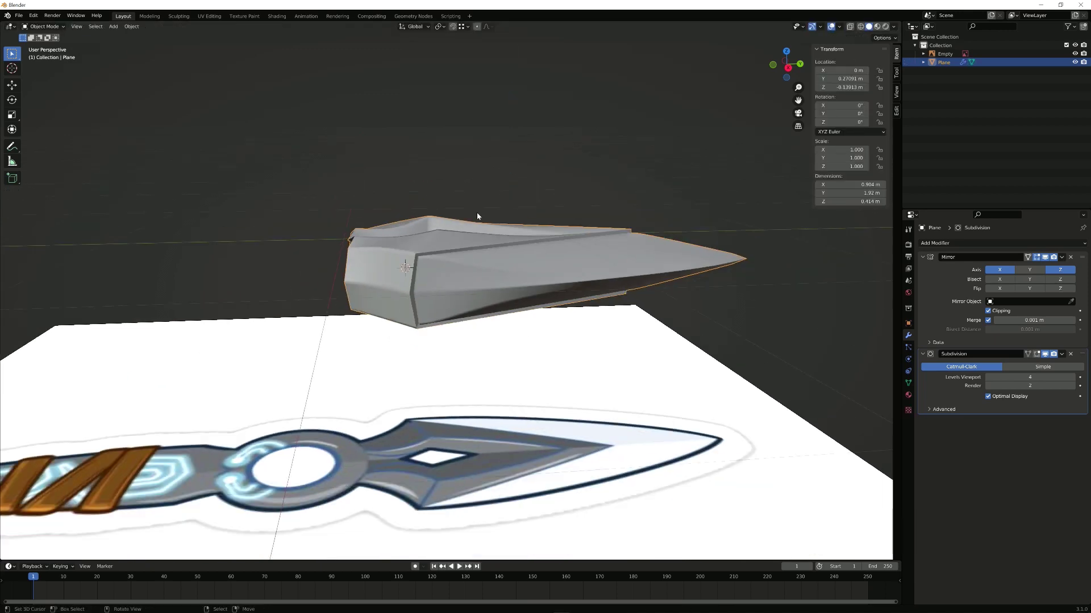
Step: Shrink the blade mesh's selected faces slightly along their normals with Shrink/Fatten and return to Object Mode
{"action": "middle_click_drag", "start_coordinate": [480, 217], "coordinate": [571, 273]}
{"action": "key", "text": "Tab"}
{"action": "key", "text": "alt+s"}
{"action": "left_click", "coordinate": [384, 271]}
{"action": "key", "text": "Tab"}
{"action": "left_click", "coordinate": [648, 233]}
{"action": "middle_click_drag", "start_coordinate": [621, 224], "coordinate": [533, 202]}
Step: Snap the 3D cursor to the world origin and add a cylinder mesh there in top view
{"action": "key", "text": "KP_7"}
{"action": "scroll", "coordinate": [534, 204], "scroll_direction": "down", "scroll_amount": 2}
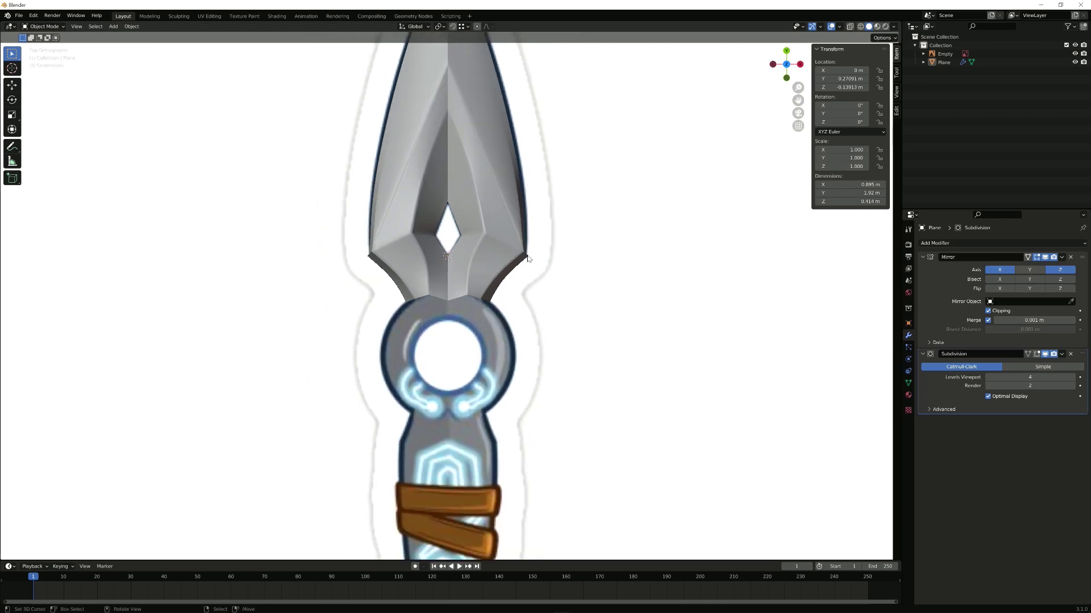
{"action": "key", "text": "shift+s"}
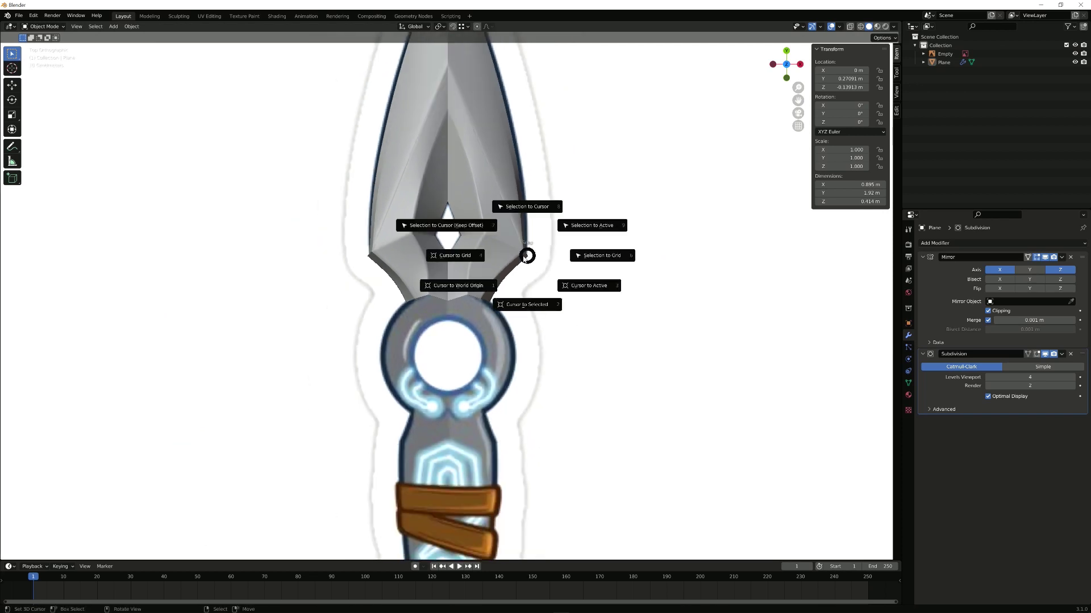
{"action": "left_click", "coordinate": [493, 285]}
{"action": "key", "text": "shift+a"}
{"action": "mouse_move", "coordinate": [488, 288]}
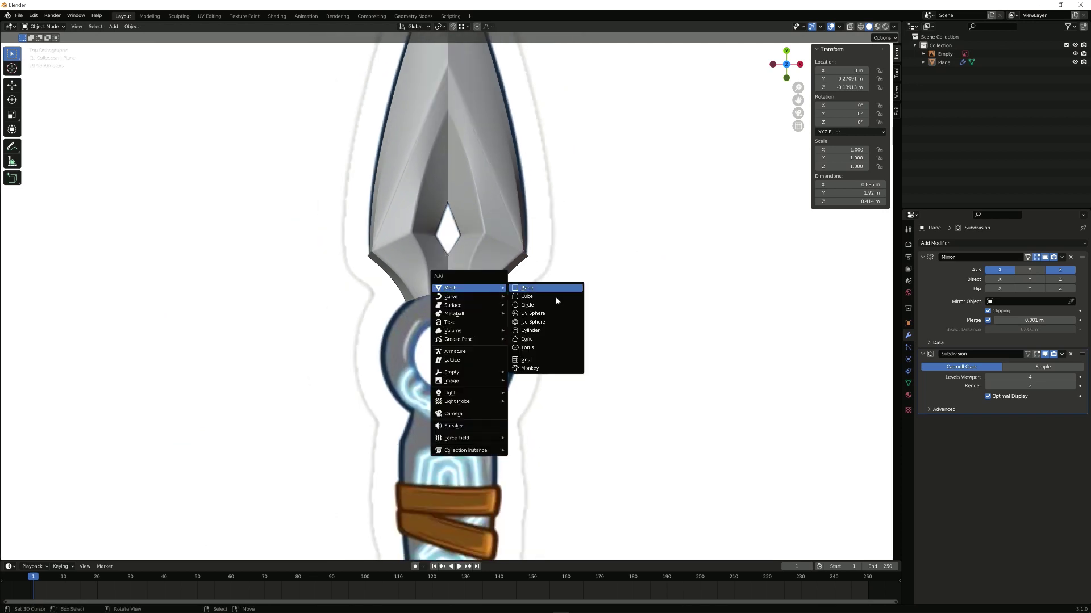
{"action": "left_click", "coordinate": [552, 334]}
Step: Fit the cylinder over the reference's ring in wireframe, moving it to about -0.288 m in Y and scaling it to about 0.392
{"action": "key", "text": "g"}
{"action": "left_click", "coordinate": [567, 336]}
{"action": "key", "text": "s"}
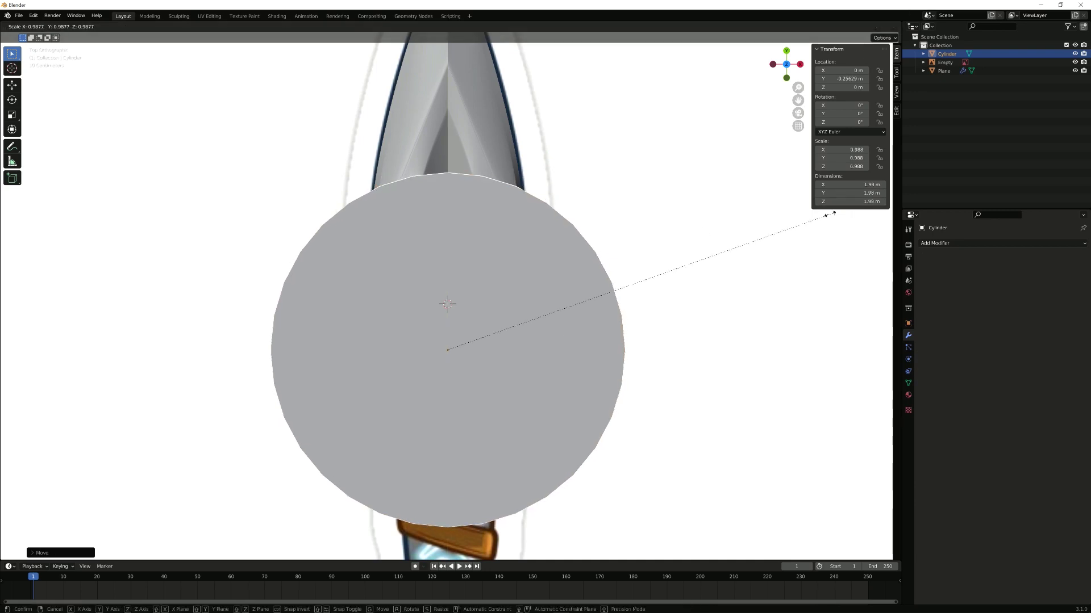
{"action": "left_click", "coordinate": [576, 253]}
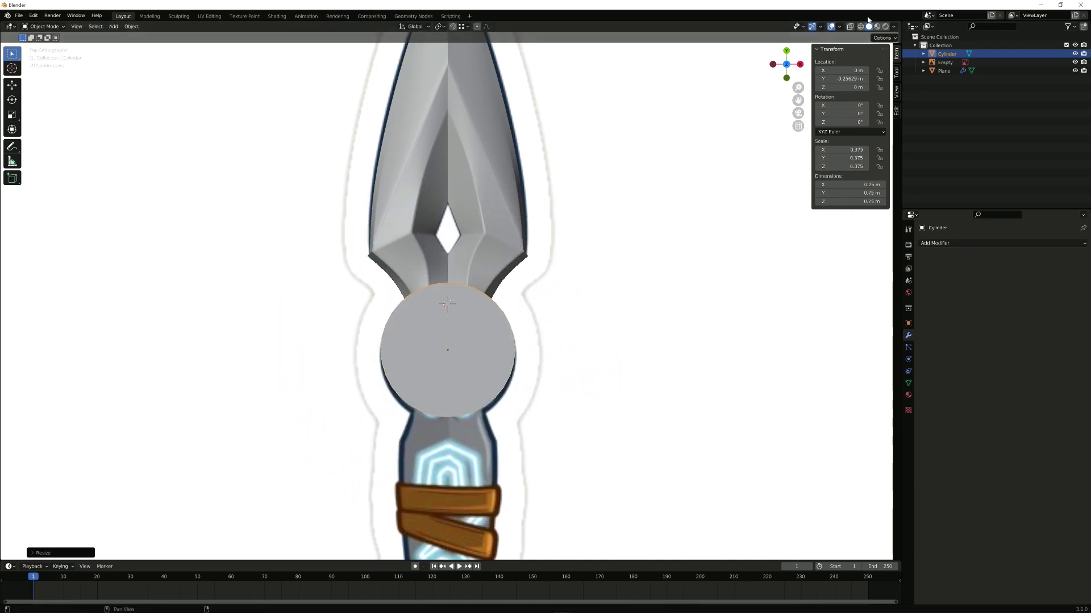
{"action": "left_click", "coordinate": [860, 26]}
{"action": "key", "text": "g"}
{"action": "key", "text": "y"}
{"action": "left_click", "coordinate": [551, 297]}
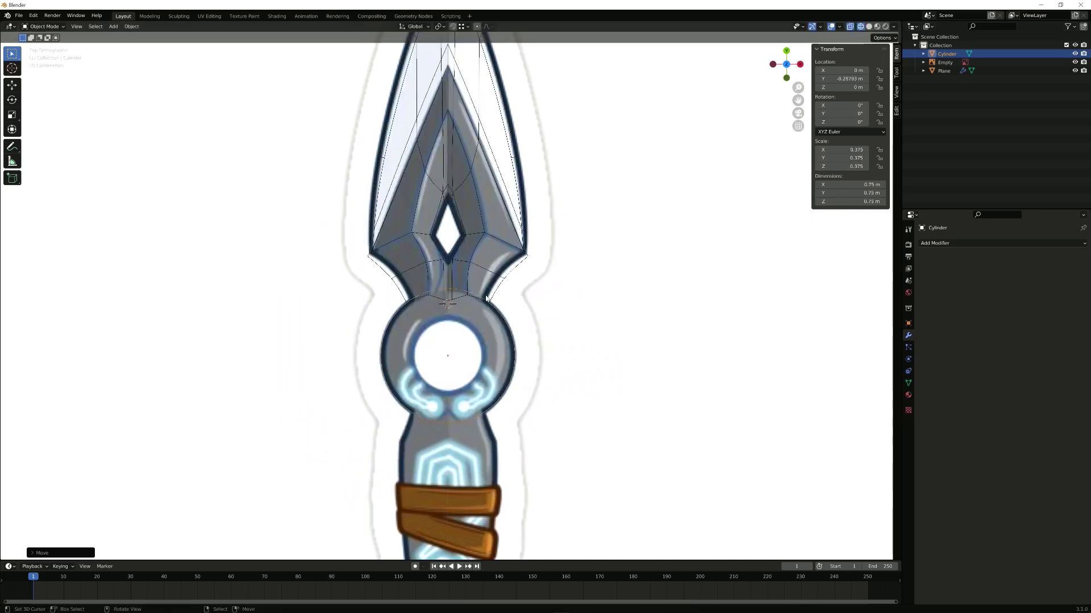
{"action": "key", "text": "s"}
{"action": "left_click", "coordinate": [557, 297]}
Step: Select the cylinder's top and bottom cap faces and inset them about 0.5 m to match the reference ring's inner circle
{"action": "key", "text": "Tab"}
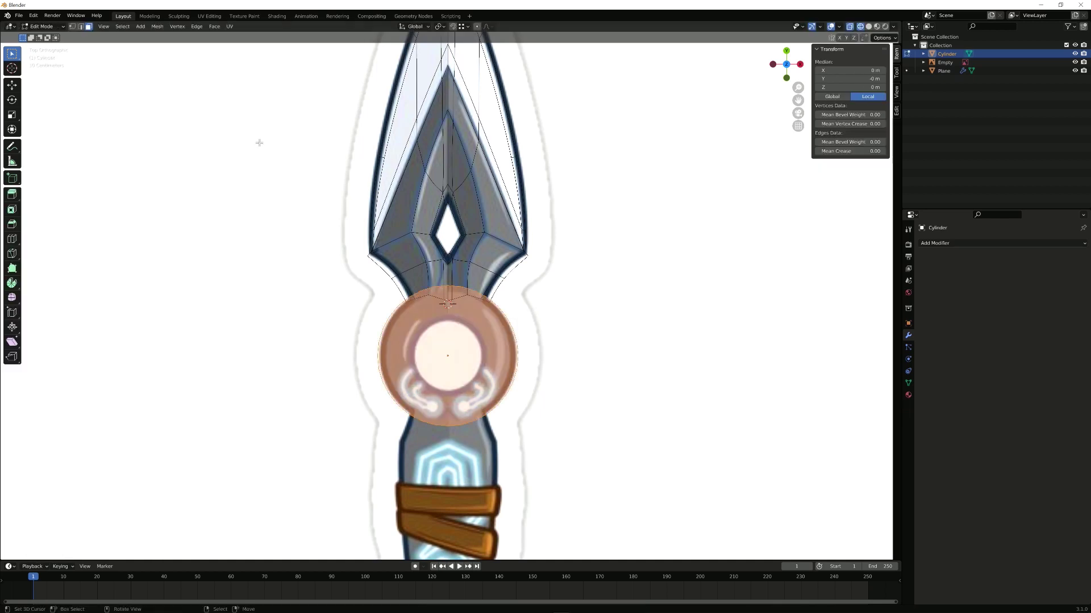
{"action": "left_click", "coordinate": [448, 351]}
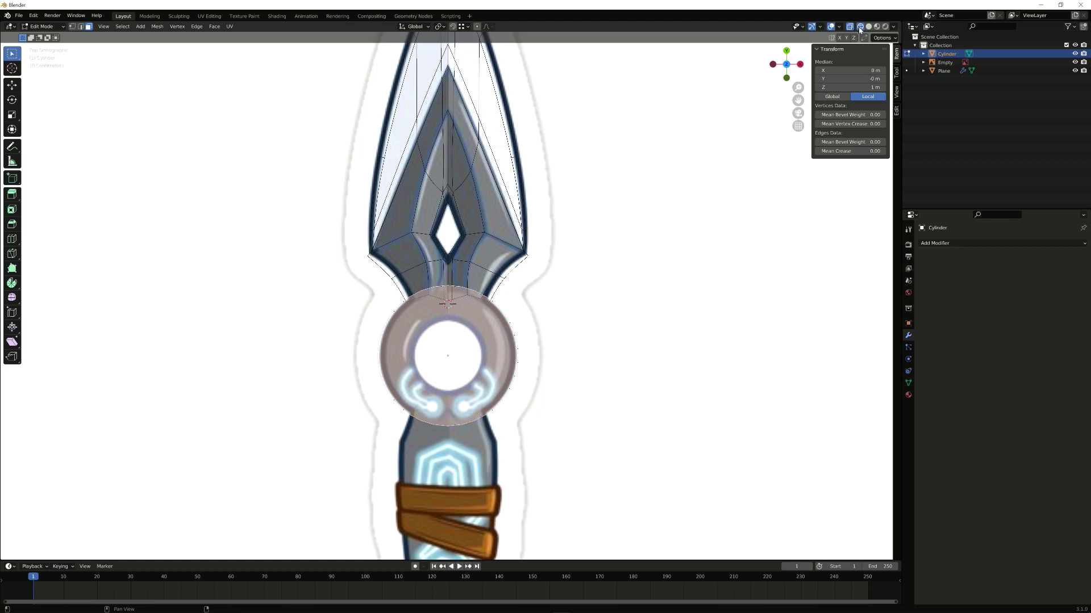
{"action": "left_click", "coordinate": [448, 354]}
{"action": "key", "text": "Escape"}
{"action": "scroll", "coordinate": [497, 346], "scroll_direction": "down", "scroll_amount": 5}
{"action": "middle_click_drag", "start_coordinate": [498, 346], "coordinate": [489, 280]}
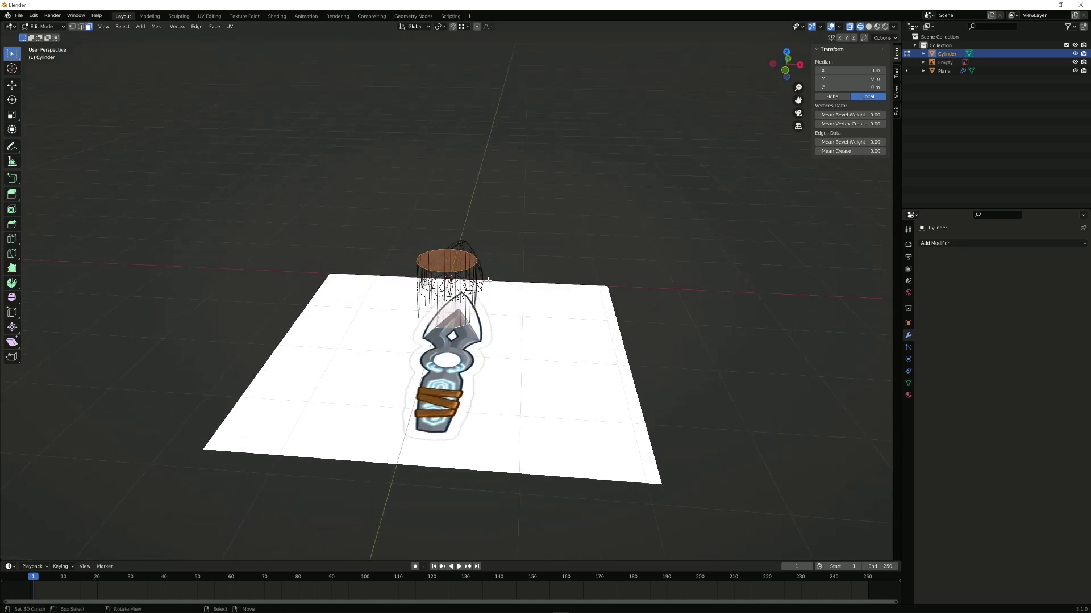
{"action": "key", "text": "KP_7"}
{"action": "scroll", "coordinate": [492, 285], "scroll_direction": "up", "scroll_amount": 5}
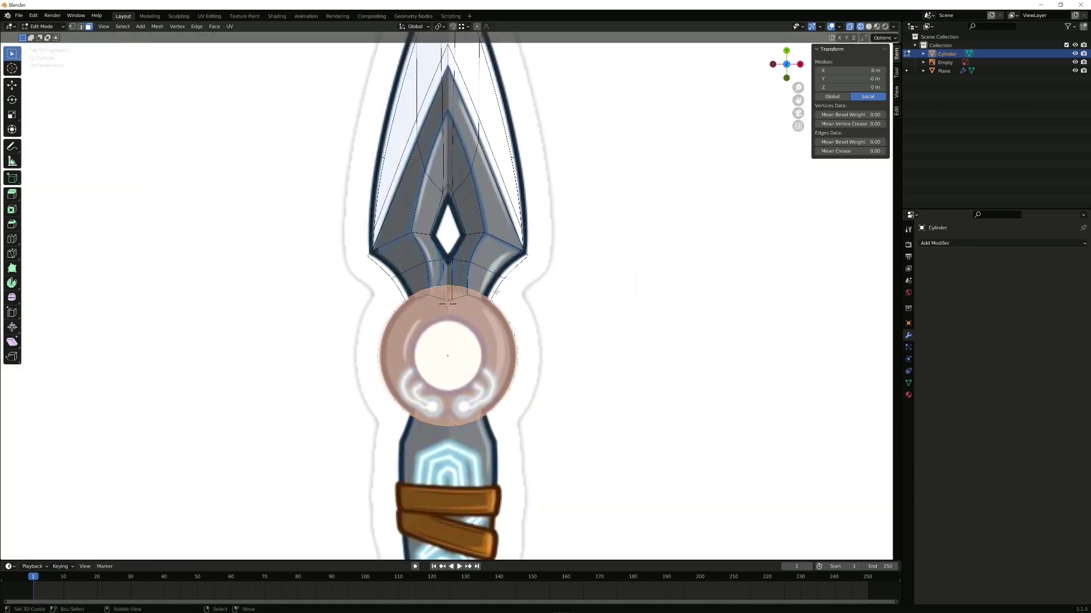
{"action": "key", "text": "i"}
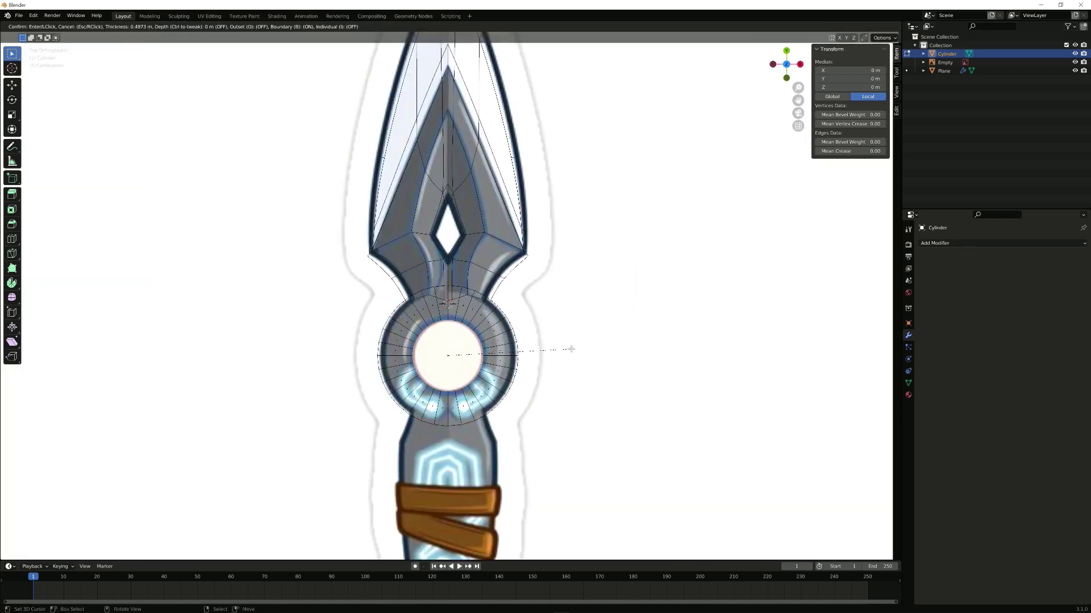
{"action": "left_click", "coordinate": [571, 349]}
Step: Bridge the two inset cap faces with Bridge Edge Loops to open a hole through the cylinder, and leave Edit Mode
{"action": "key", "text": "F3"}
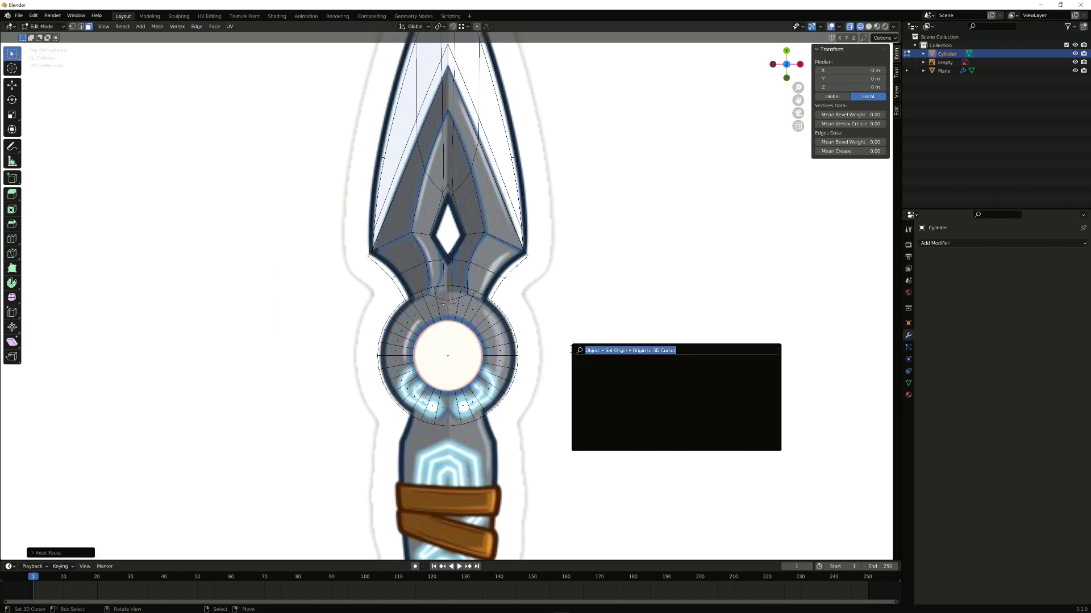
{"action": "type", "text": "bridge"}
{"action": "key", "text": "Return"}
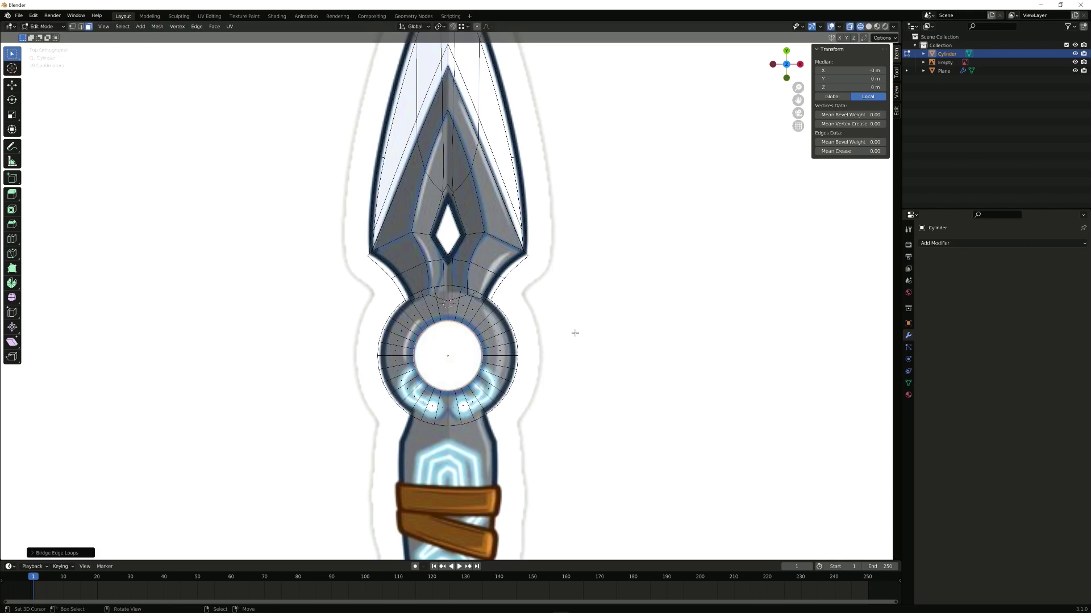
{"action": "middle_click_drag", "start_coordinate": [575, 333], "coordinate": [502, 324]}
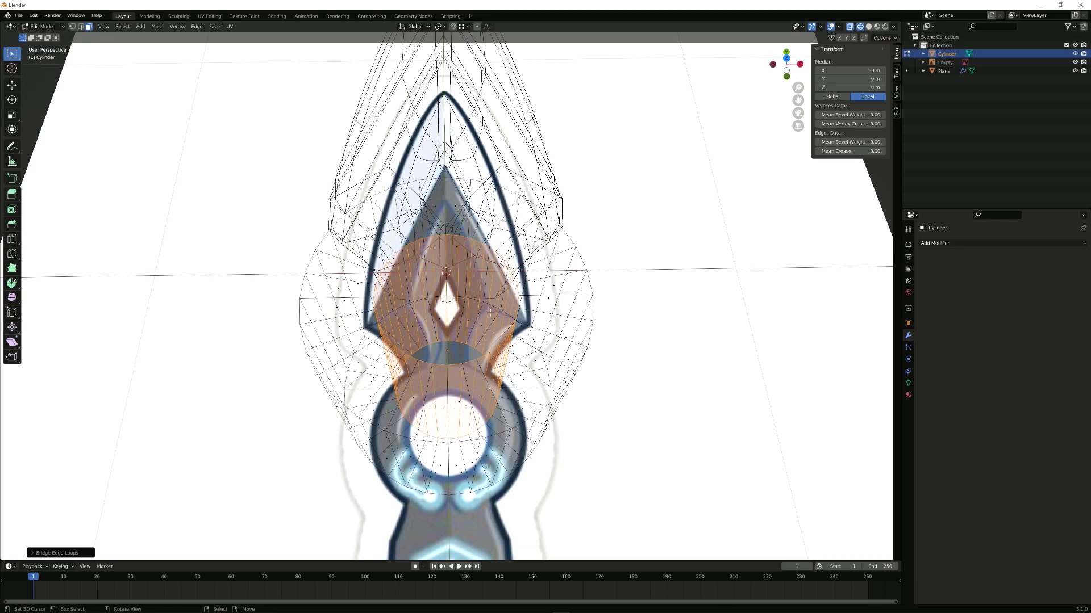
{"action": "scroll", "coordinate": [490, 313], "scroll_direction": "down", "scroll_amount": 2}
{"action": "key", "text": "Tab"}
Step: Switch to solid shading and flatten the ring along Z to a scale of about 0.091
{"action": "middle_click_drag", "start_coordinate": [600, 324], "coordinate": [472, 322]}
{"action": "left_click", "coordinate": [869, 26]}
{"action": "middle_click_drag", "start_coordinate": [796, 148], "coordinate": [750, 227]}
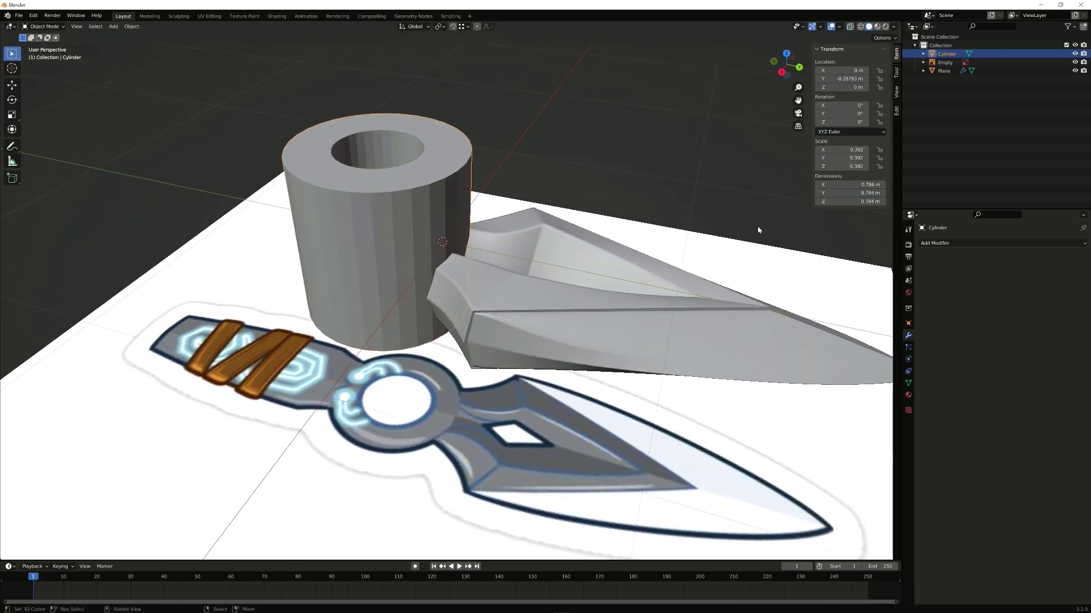
{"action": "key", "text": "s"}
{"action": "key", "text": "z"}
{"action": "left_click", "coordinate": [472, 233]}
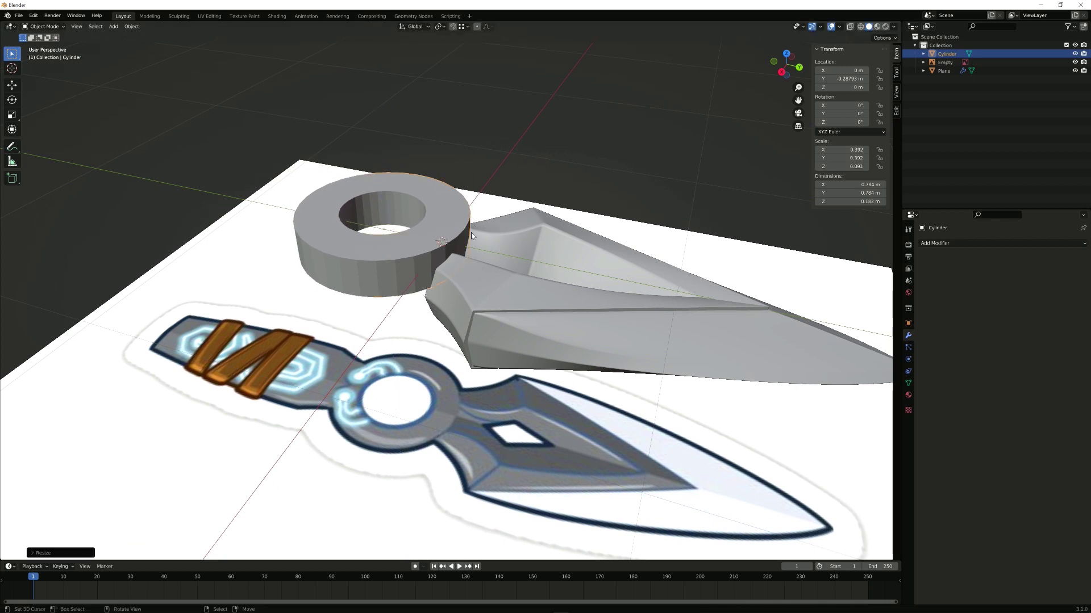
Step: Clear the location of both the ring and the blade
{"action": "middle_click_drag", "start_coordinate": [472, 233], "coordinate": [512, 204]}
{"action": "key", "text": "alt+g"}
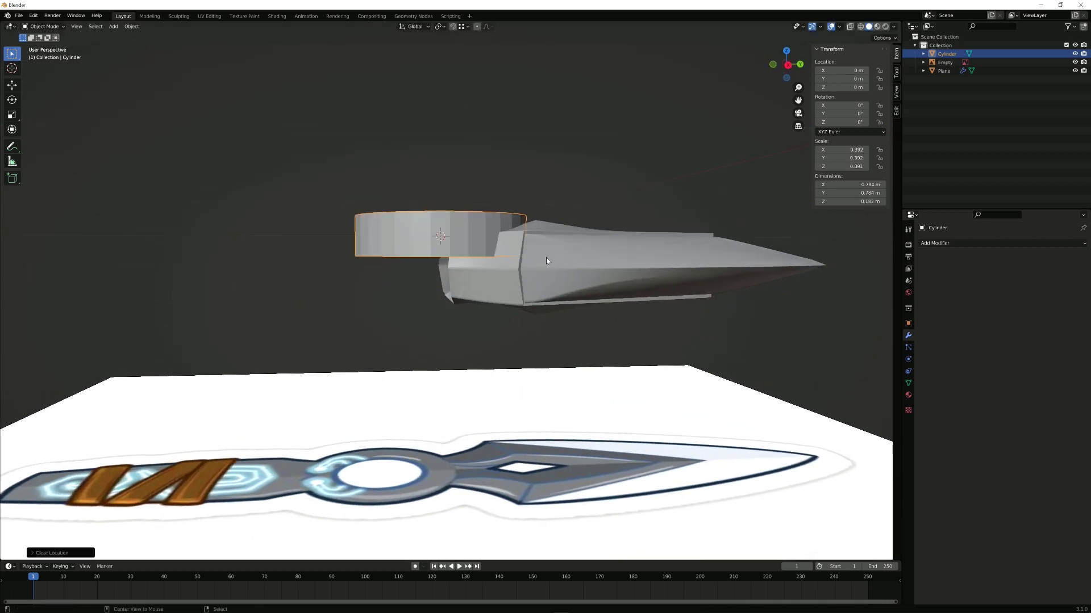
{"action": "left_click", "coordinate": [575, 235]}
{"action": "key", "text": "alt+g"}
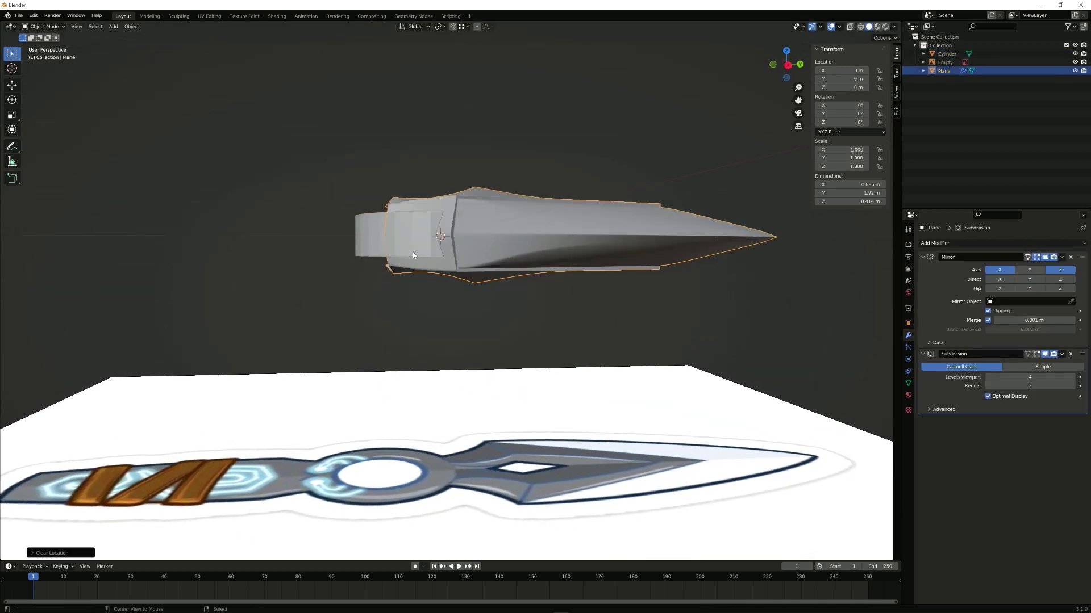
Step: Move the blade along Y in top view until its tip and outline match the reference blade
{"action": "key", "text": "KP_7"}
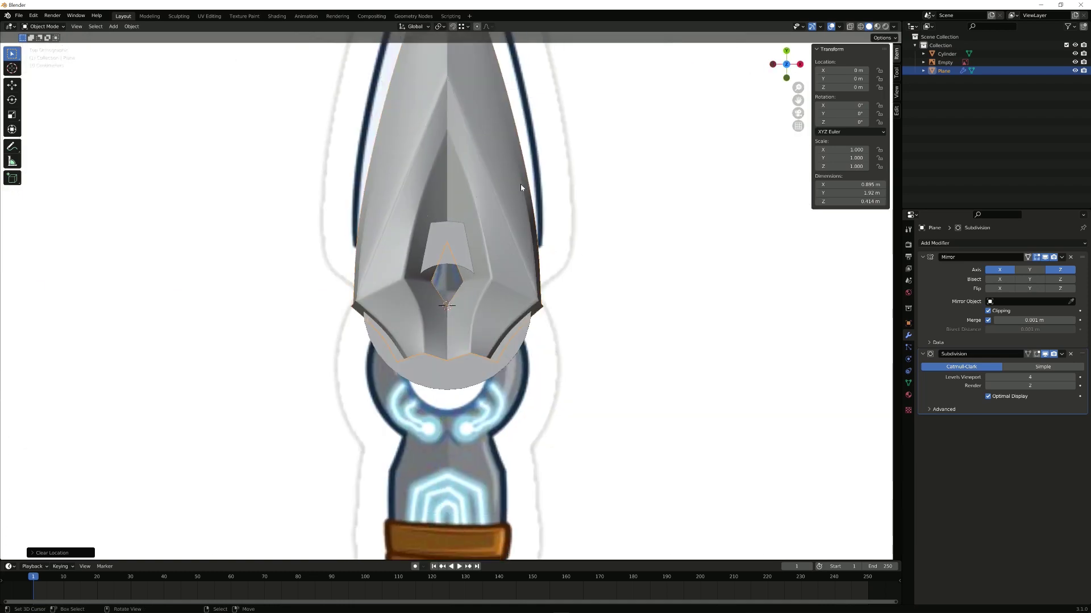
{"action": "middle_click_drag", "start_coordinate": [520, 184], "coordinate": [511, 431], "text": "shift"}
{"action": "key", "text": "x"}
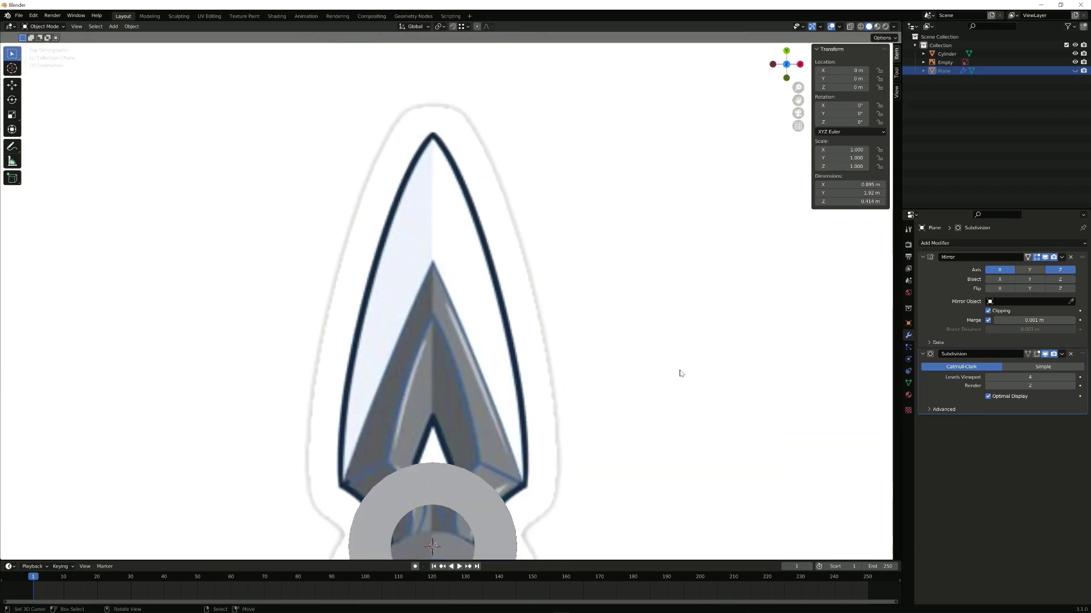
{"action": "key", "text": "ctrl+z"}
{"action": "key", "text": "g"}
{"action": "key", "text": "y"}
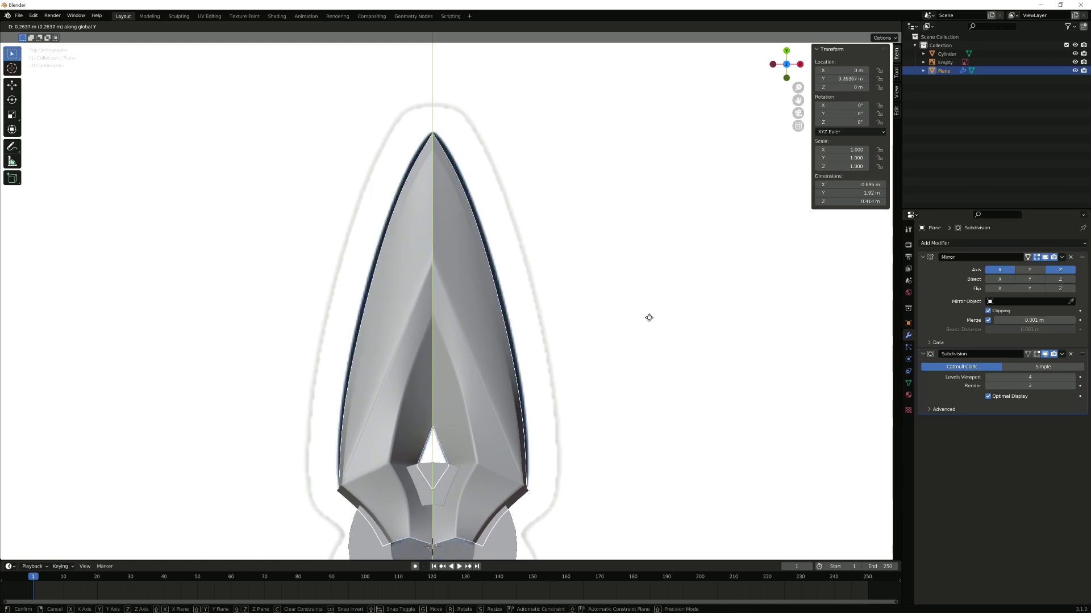
{"action": "left_click", "coordinate": [644, 327]}
Step: Move the ring along Y by about -0.29 m so its hole lines up with the reference circle
{"action": "middle_click_drag", "start_coordinate": [575, 422], "coordinate": [601, 237], "text": "shift"}
{"action": "right_click", "coordinate": [515, 397]}
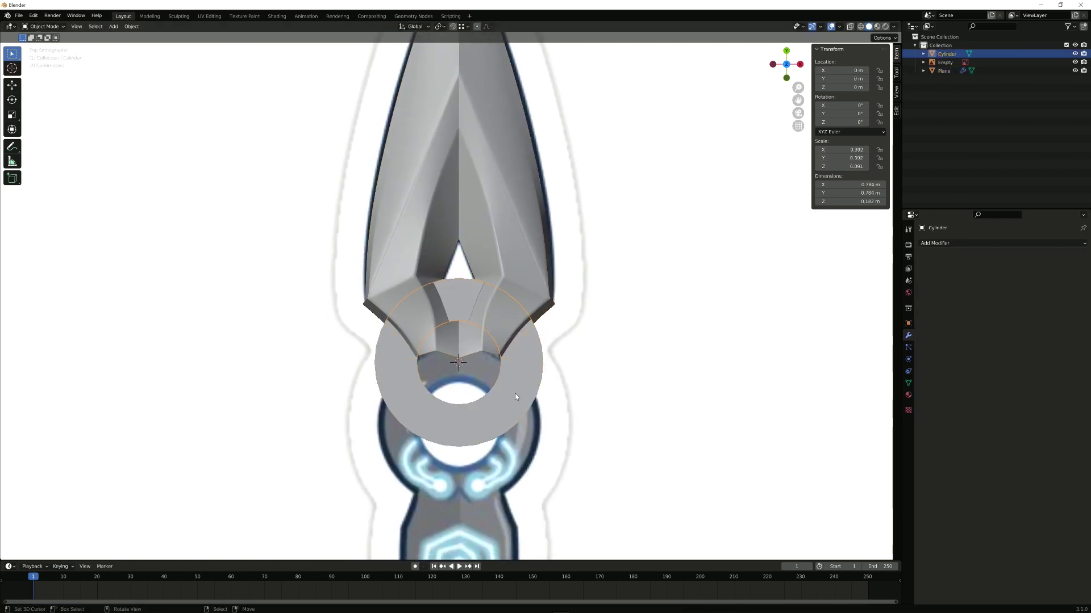
{"action": "key", "text": "g"}
{"action": "key", "text": "y"}
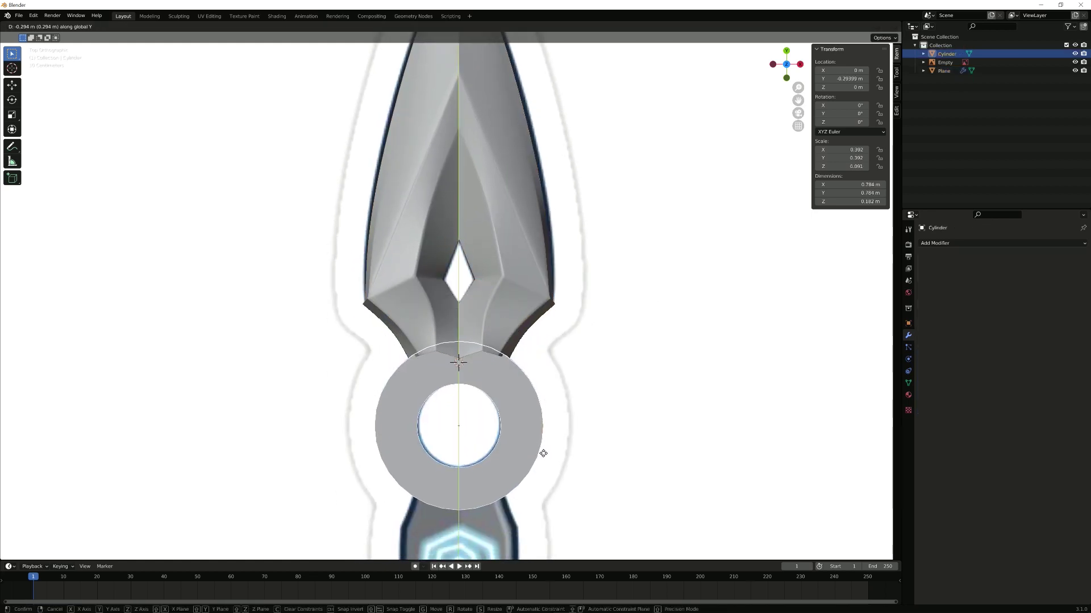
{"action": "left_click", "coordinate": [543, 452]}
Step: Try to adjust the blade's outer edge near the tip against the reference outline
{"action": "right_click", "coordinate": [540, 309]}
{"action": "middle_click_drag", "start_coordinate": [588, 274], "coordinate": [543, 515], "text": "shift"}
{"action": "key", "text": "Tab"}
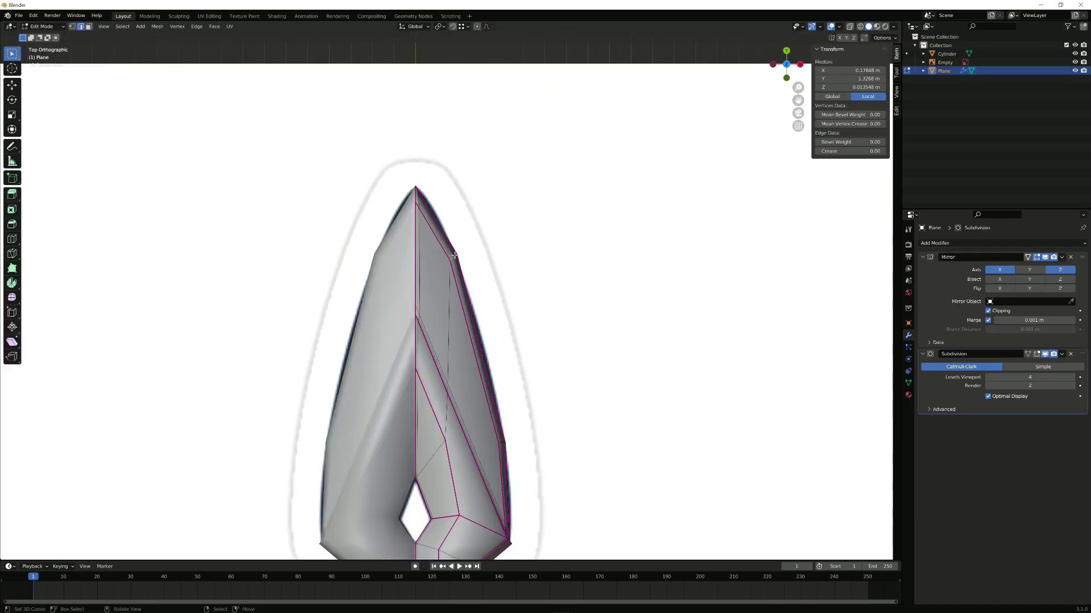
{"action": "key", "text": "Tab"}
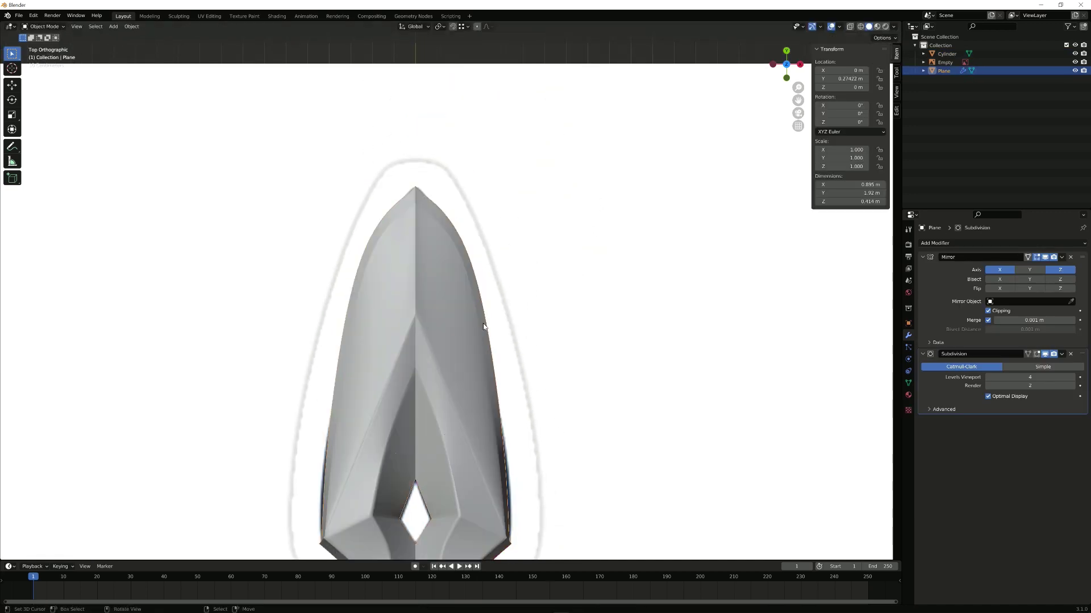
{"action": "key", "text": "Tab"}
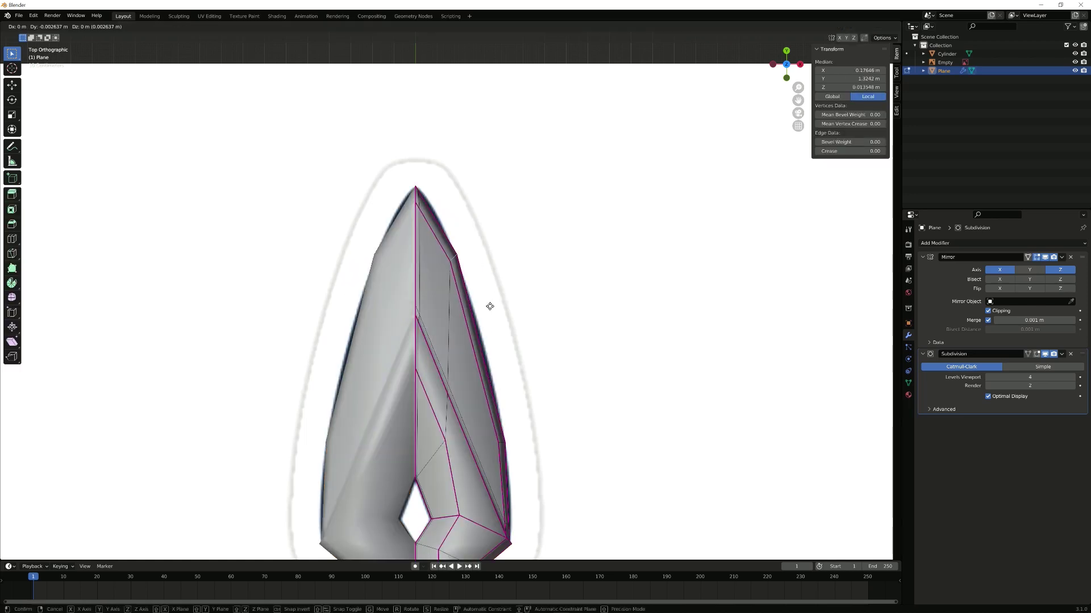
{"action": "key", "text": "Tab"}
{"action": "middle_click_drag", "start_coordinate": [501, 341], "coordinate": [409, 341]}
{"action": "key", "text": "KP_7"}
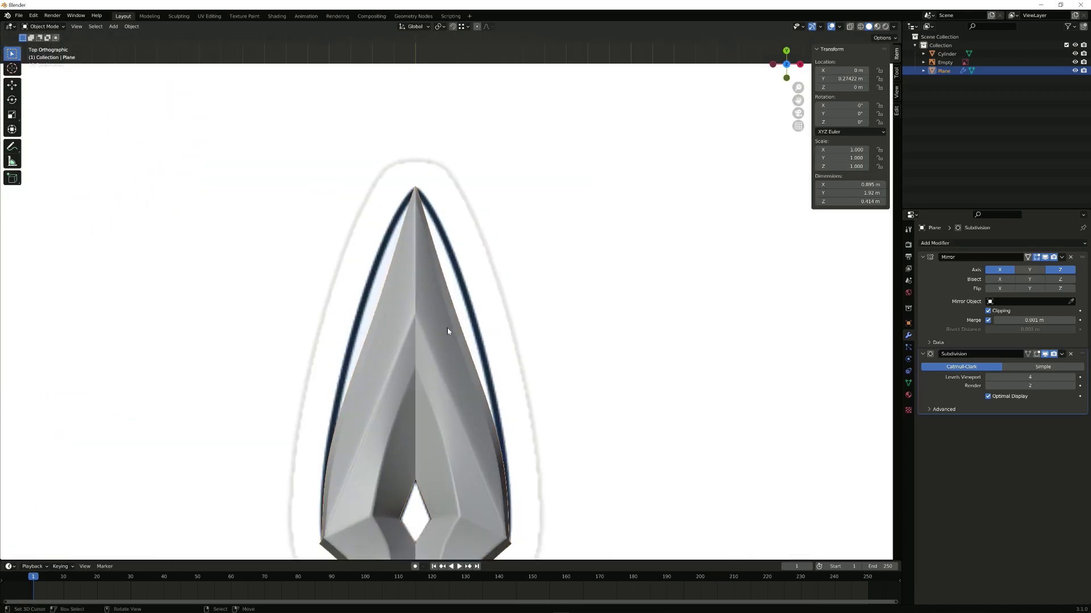
{"action": "key", "text": "Tab"}
{"action": "key", "text": "Tab"}
Step: Raise the reference image along Z to about -0.07 m, close beneath the model
{"action": "scroll", "coordinate": [465, 334], "scroll_direction": "down", "scroll_amount": 4}
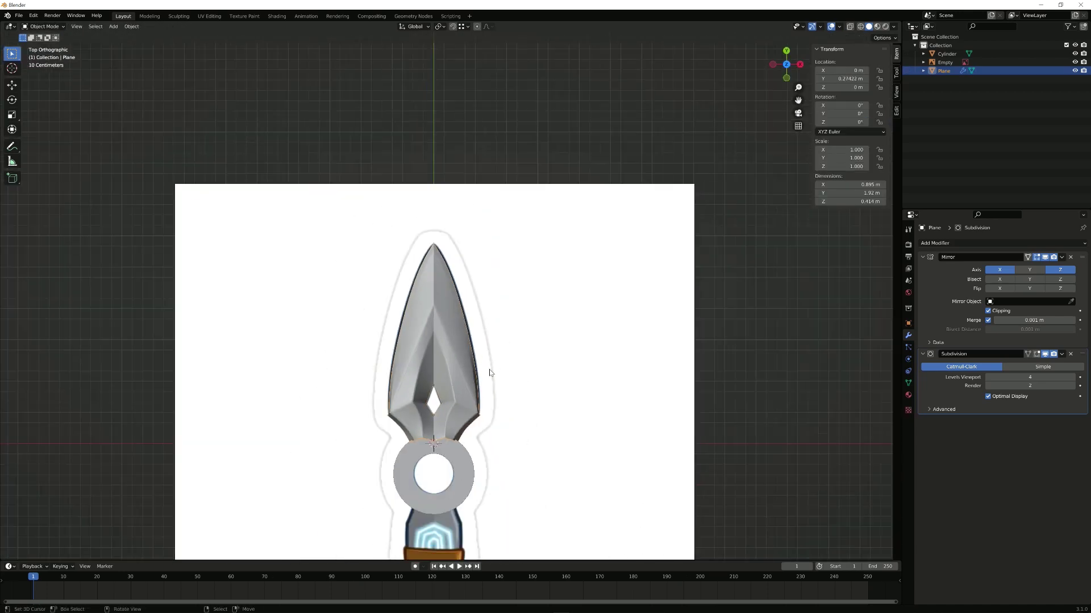
{"action": "middle_click_drag", "start_coordinate": [490, 426], "coordinate": [461, 258], "text": "shift"}
{"action": "scroll", "coordinate": [490, 159], "scroll_direction": "up", "scroll_amount": 4}
{"action": "right_click", "coordinate": [463, 147]}
{"action": "scroll", "coordinate": [461, 258], "scroll_direction": "up", "scroll_amount": 1}
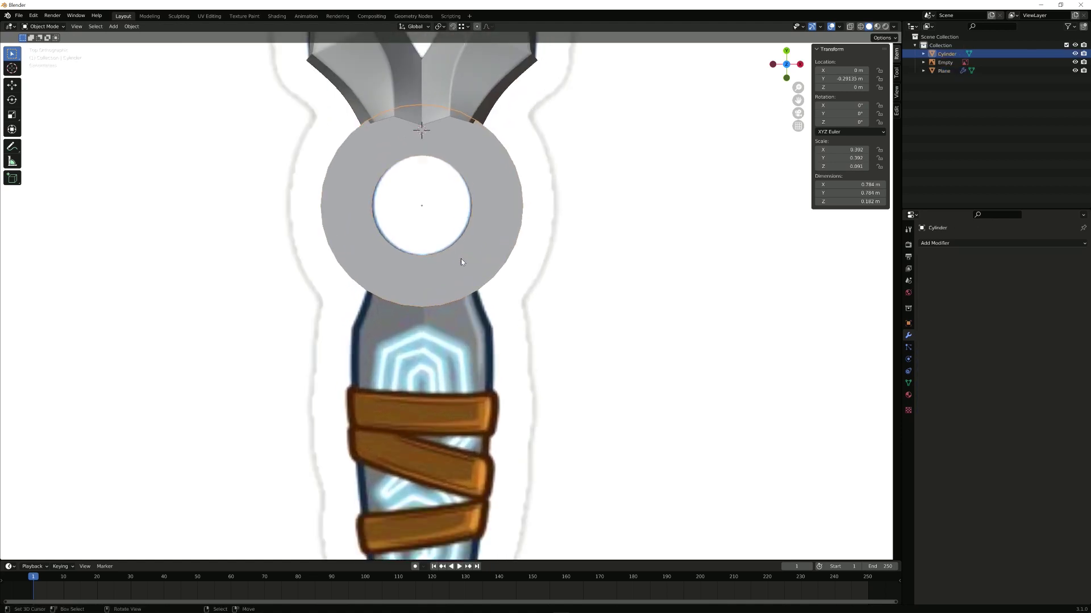
{"action": "key", "text": "Tab"}
{"action": "key", "text": "Tab"}
{"action": "middle_click_drag", "start_coordinate": [453, 300], "coordinate": [458, 253]}
{"action": "scroll", "coordinate": [459, 255], "scroll_direction": "down", "scroll_amount": 3}
{"action": "right_click", "coordinate": [497, 335]}
{"action": "key", "text": "g"}
{"action": "key", "text": "z"}
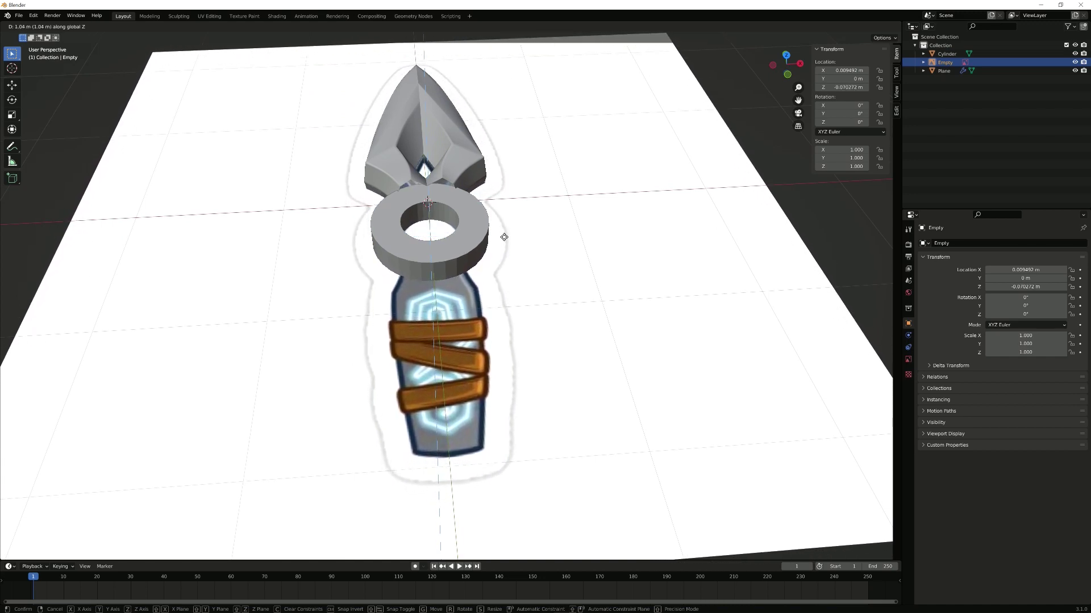
{"action": "left_click", "coordinate": [503, 236]}
Step: In face mode, select the ring's adjacent outer side faces that face the handle, centred on the X axis
{"action": "right_click", "coordinate": [476, 248]}
{"action": "key", "text": "Tab"}
{"action": "right_click", "coordinate": [422, 272]}
{"action": "scroll", "coordinate": [422, 272], "scroll_direction": "up", "scroll_amount": 2}
{"action": "key", "text": "3"}
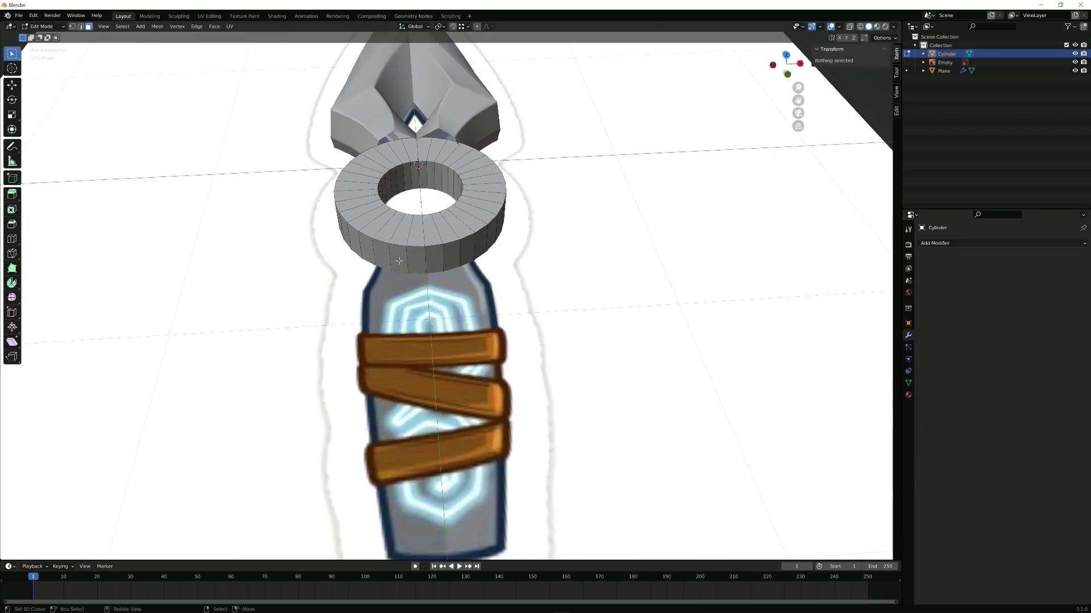
{"action": "left_click", "coordinate": [386, 257]}
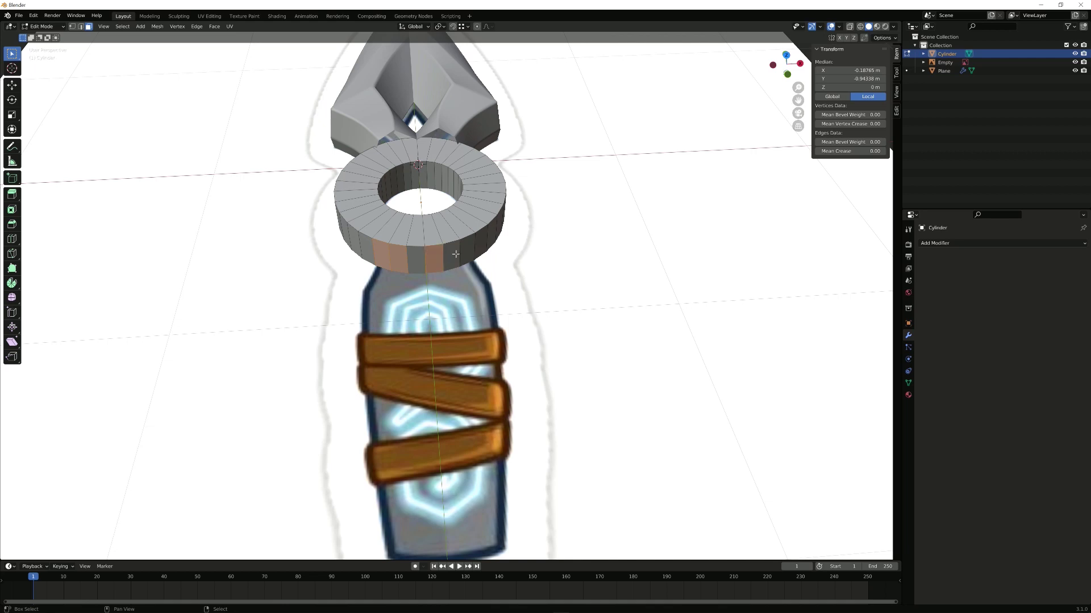
{"action": "middle_click_drag", "start_coordinate": [414, 260], "coordinate": [449, 254]}
{"action": "scroll", "coordinate": [422, 302], "scroll_direction": "down", "scroll_amount": 4}
{"action": "scroll", "coordinate": [449, 253], "scroll_direction": "up", "scroll_amount": 4}
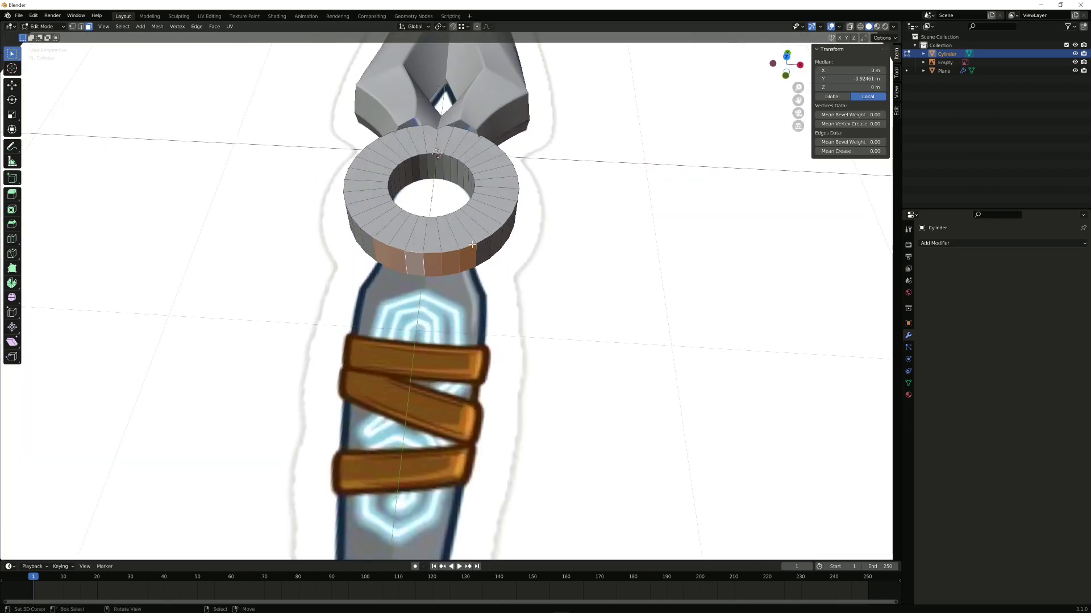
{"action": "scroll", "coordinate": [438, 237], "scroll_direction": "down", "scroll_amount": 3}
{"action": "middle_click_drag", "start_coordinate": [437, 237], "coordinate": [374, 230]}
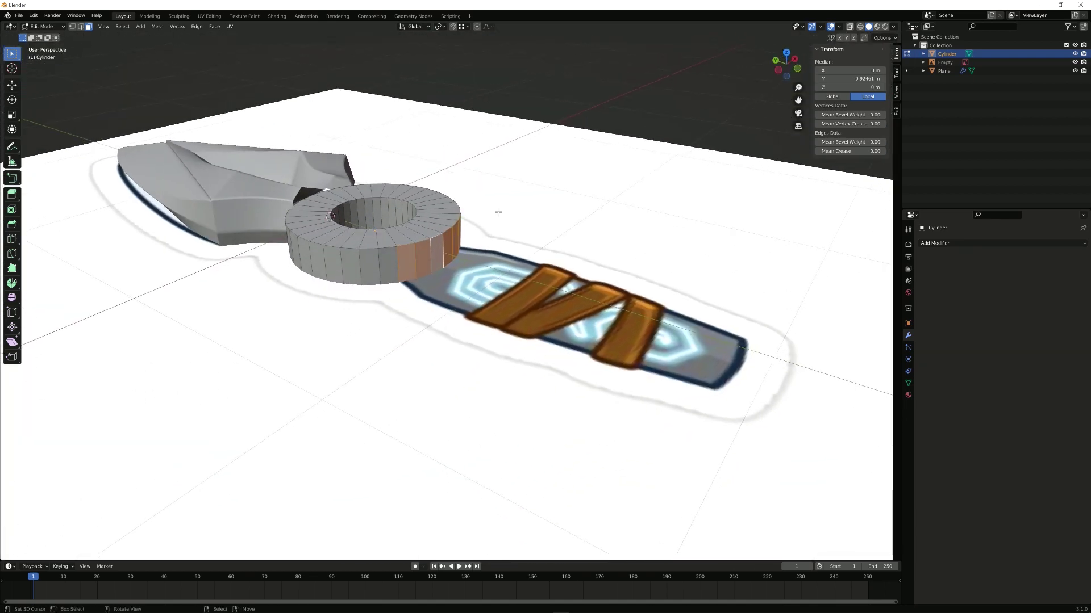
Step: Thicken the ring along Z to a scale of about 0.190 and apply its scale
{"action": "key", "text": "Tab"}
{"action": "key", "text": "s"}
{"action": "key", "text": "z"}
{"action": "left_click", "coordinate": [582, 204]}
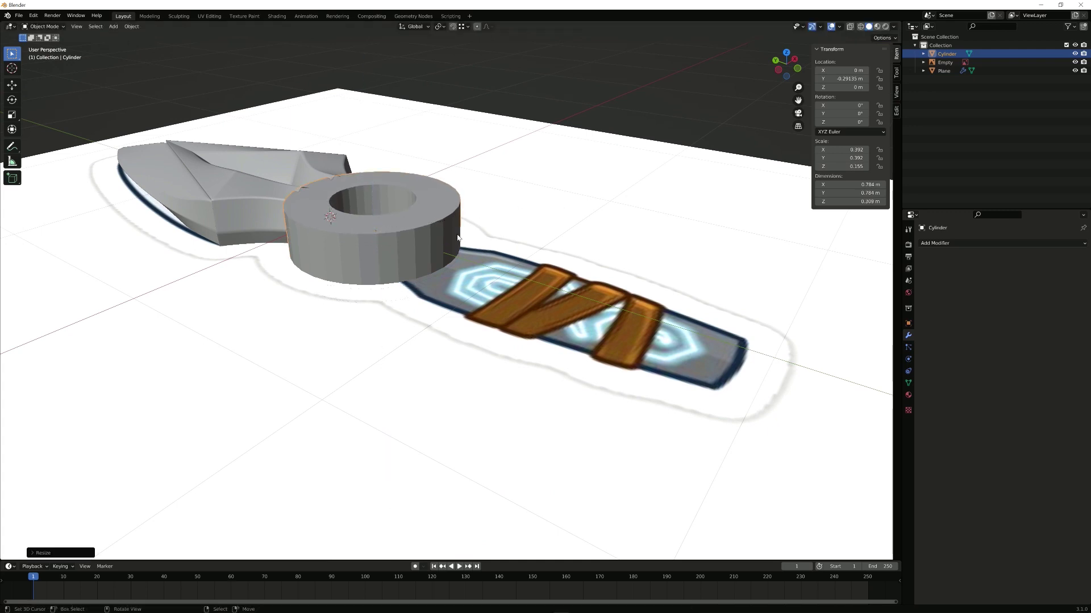
{"action": "middle_click_drag", "start_coordinate": [457, 237], "coordinate": [463, 182]}
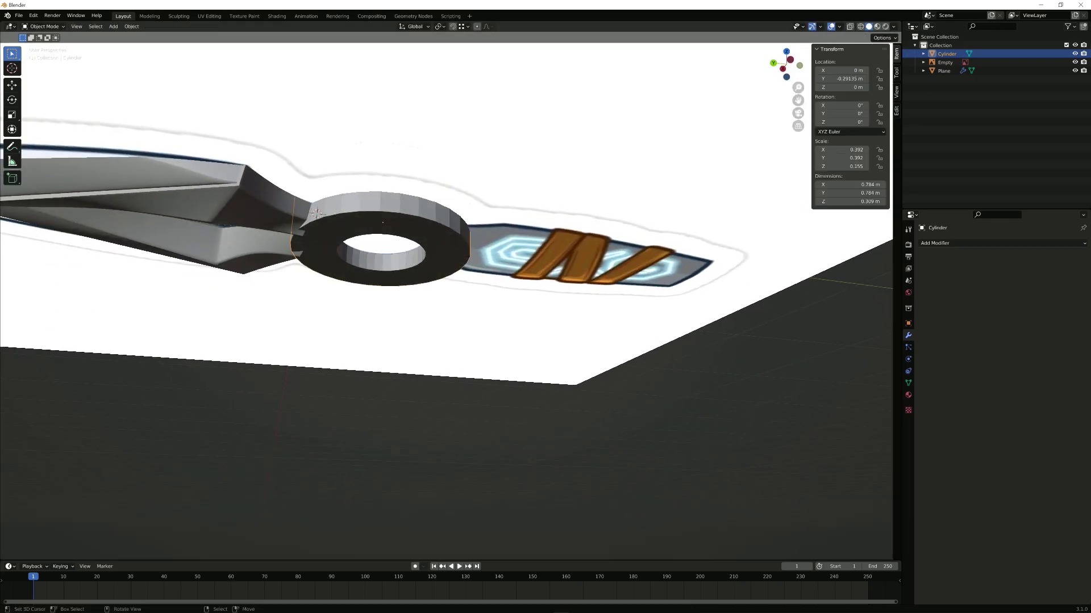
{"action": "key", "text": "s"}
{"action": "key", "text": "z"}
{"action": "left_click", "coordinate": [479, 237]}
{"action": "key", "text": "ctrl+a"}
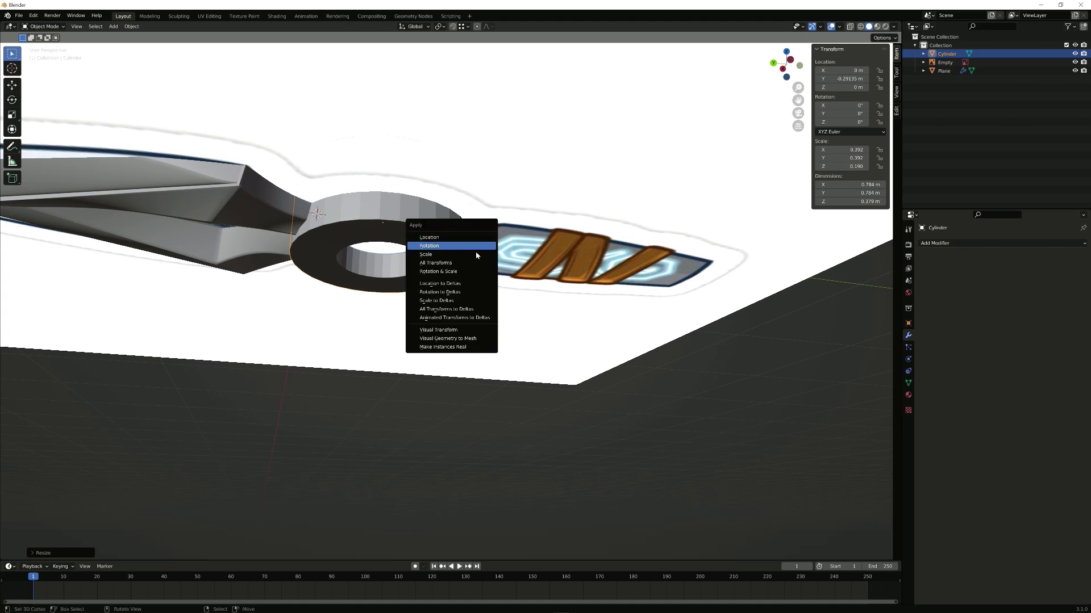
{"action": "left_click", "coordinate": [476, 254]}
Step: Extrude the selected ring faces toward the handle in top view and flatten the new end along Y
{"action": "scroll", "coordinate": [445, 202], "scroll_direction": "down", "scroll_amount": 3}
{"action": "middle_click_drag", "start_coordinate": [445, 202], "coordinate": [336, 272]}
{"action": "scroll", "coordinate": [414, 236], "scroll_direction": "up", "scroll_amount": 3}
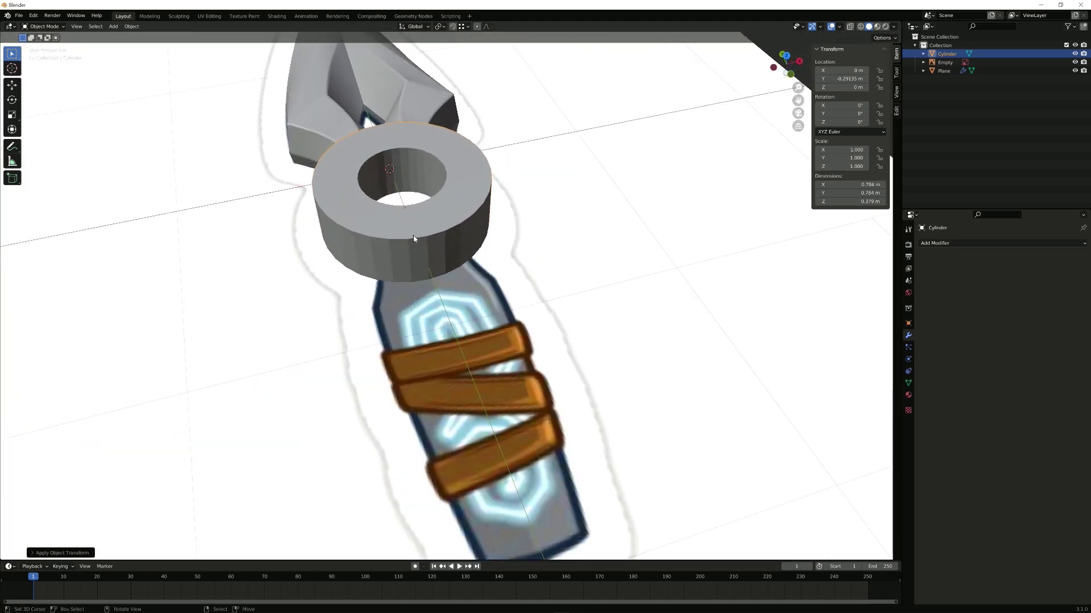
{"action": "key", "text": "Tab"}
{"action": "key", "text": "KP_7"}
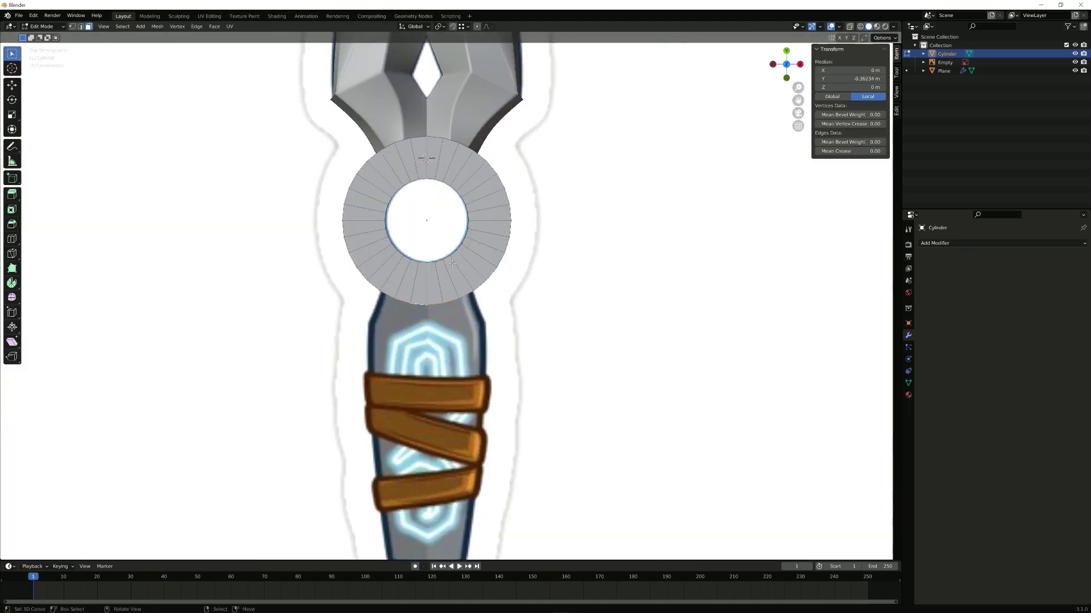
{"action": "key", "text": "e"}
{"action": "left_click", "coordinate": [453, 293]}
{"action": "key", "text": "s"}
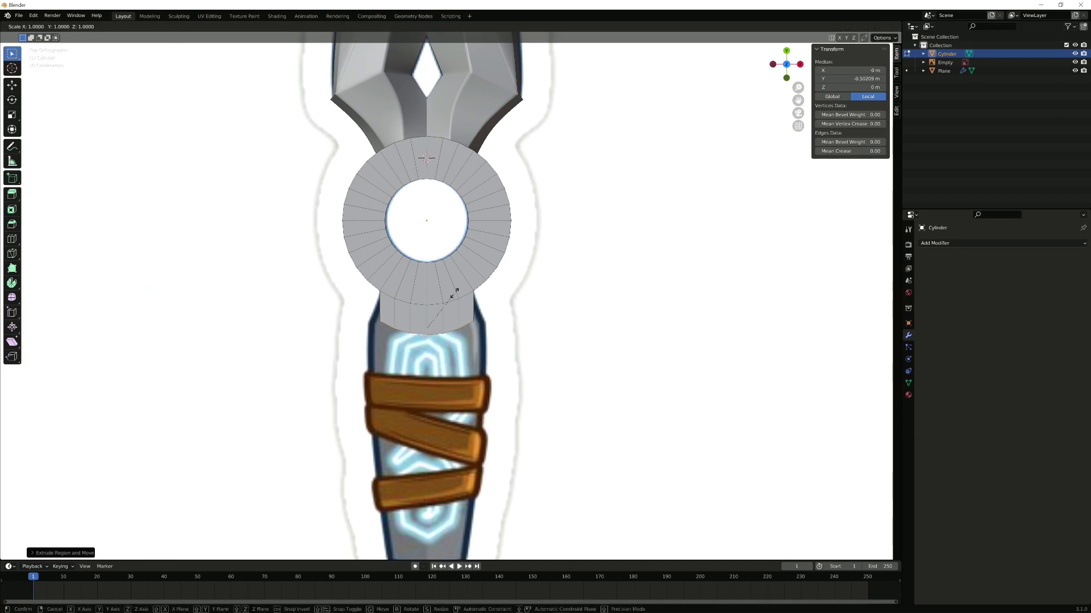
{"action": "key", "text": "Return"}
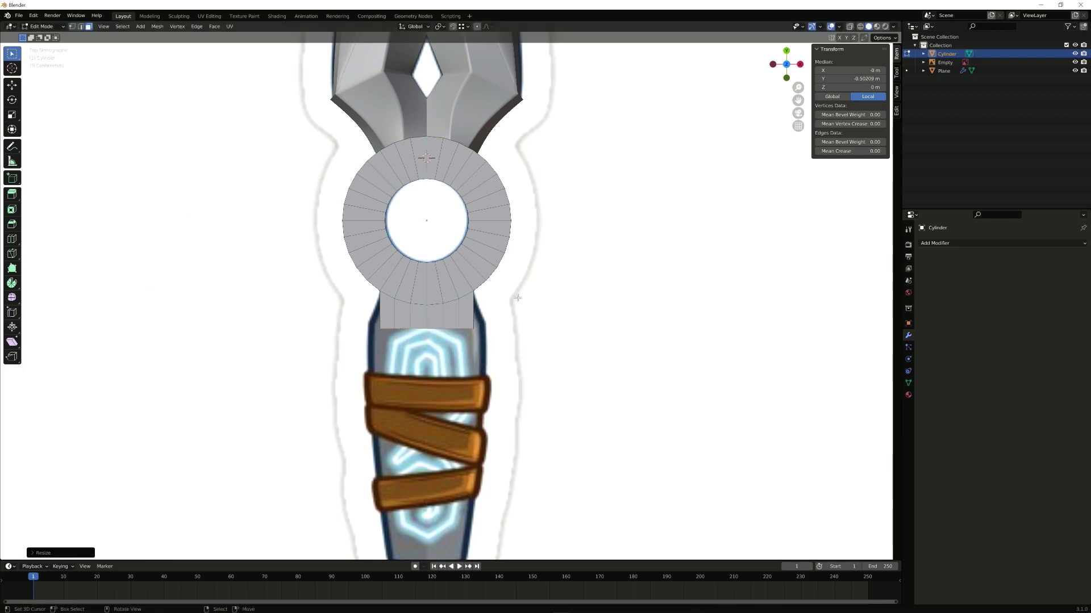
Step: Widen the extruded end along X by about 1.28 and shift it along Y to match the handle's shoulder
{"action": "key", "text": "s"}
{"action": "key", "text": "x"}
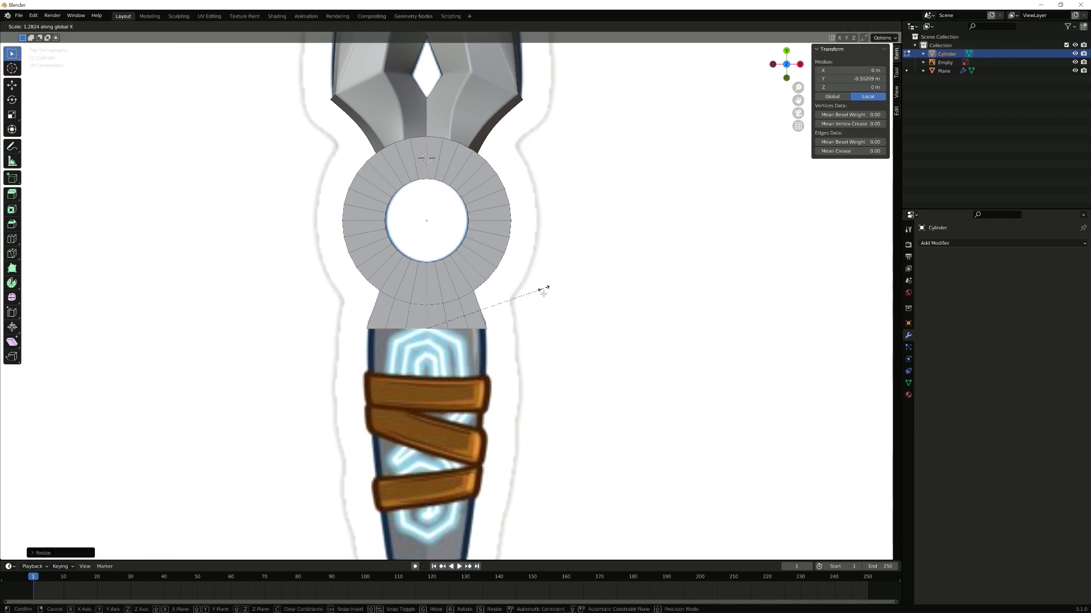
{"action": "key", "text": "g"}
{"action": "key", "text": "y"}
{"action": "left_click", "coordinate": [545, 292]}
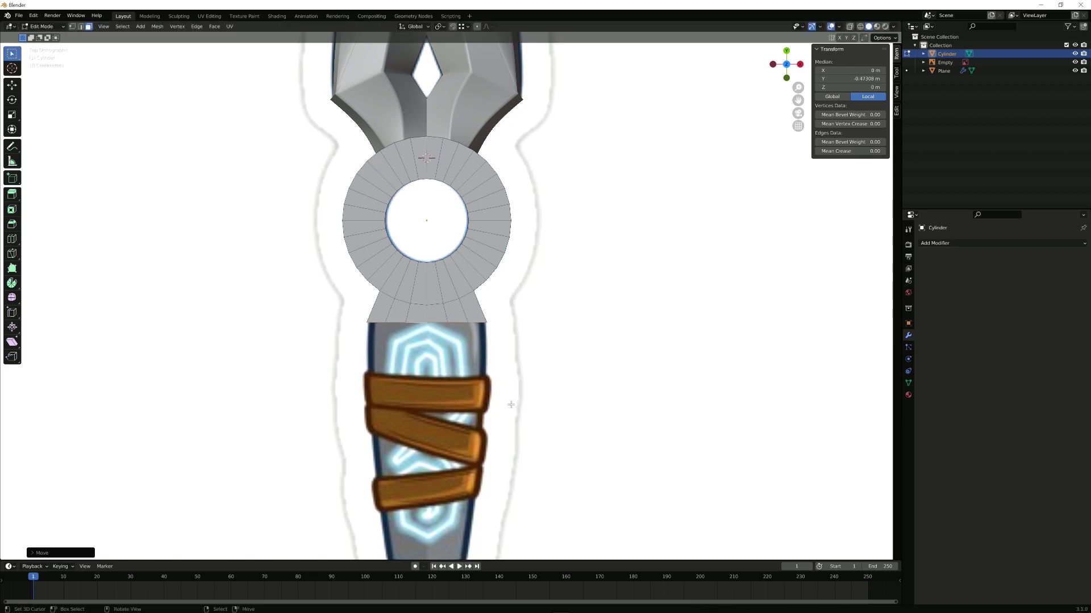
Step: Extrude the end about 1.1 m down the handle and narrow it along X to fit the reference pommel width
{"action": "scroll", "coordinate": [511, 406], "scroll_direction": "down", "scroll_amount": 2}
{"action": "middle_click_drag", "start_coordinate": [510, 410], "coordinate": [514, 324], "text": "shift"}
{"action": "key", "text": "e"}
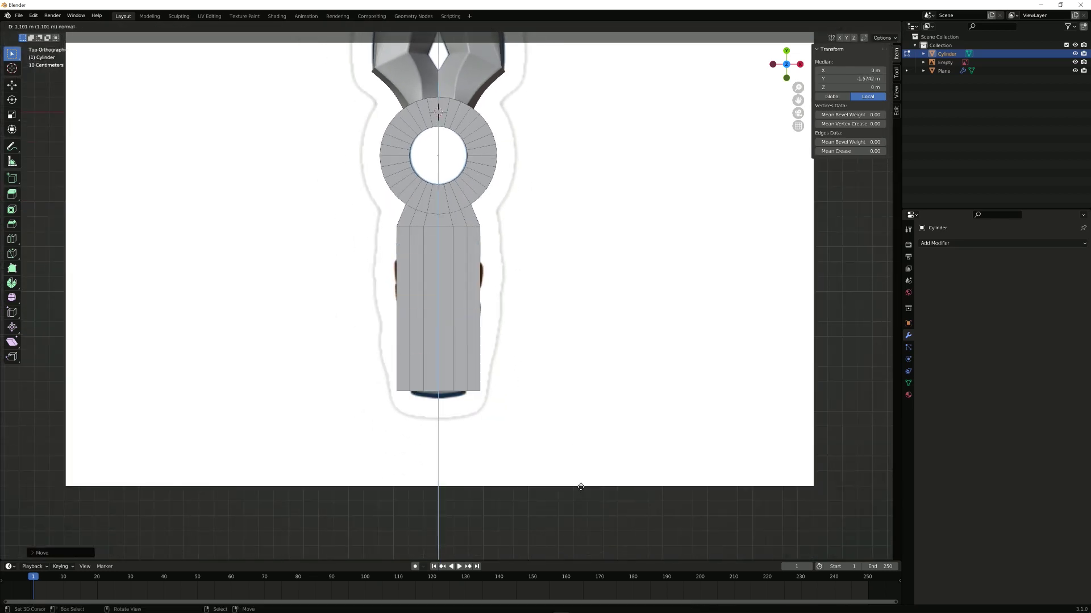
{"action": "key", "text": "Return"}
{"action": "key", "text": "s"}
{"action": "key", "text": "x"}
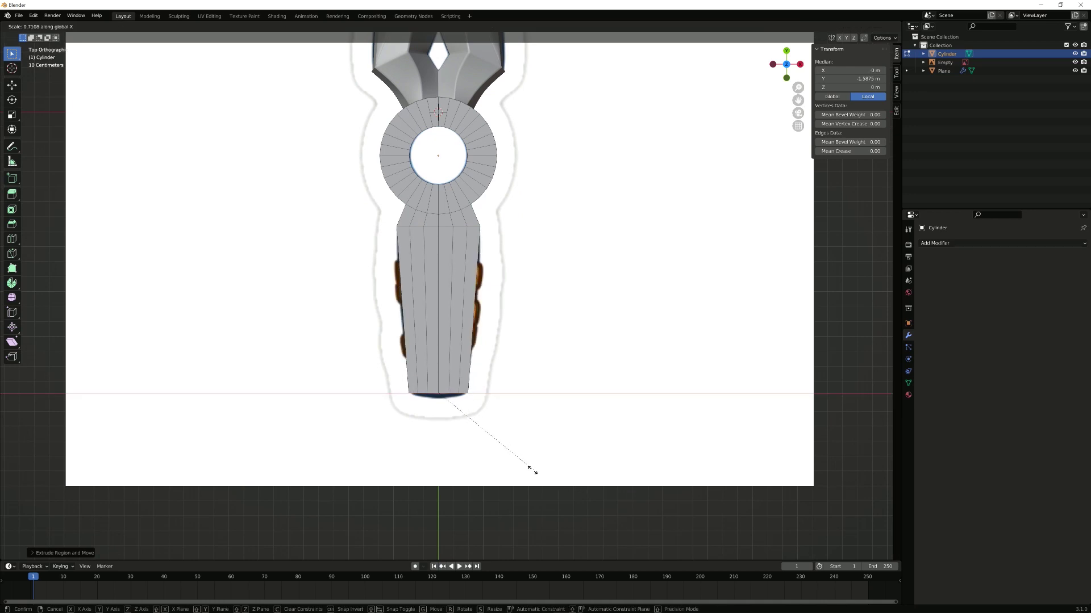
{"action": "key", "text": "Return"}
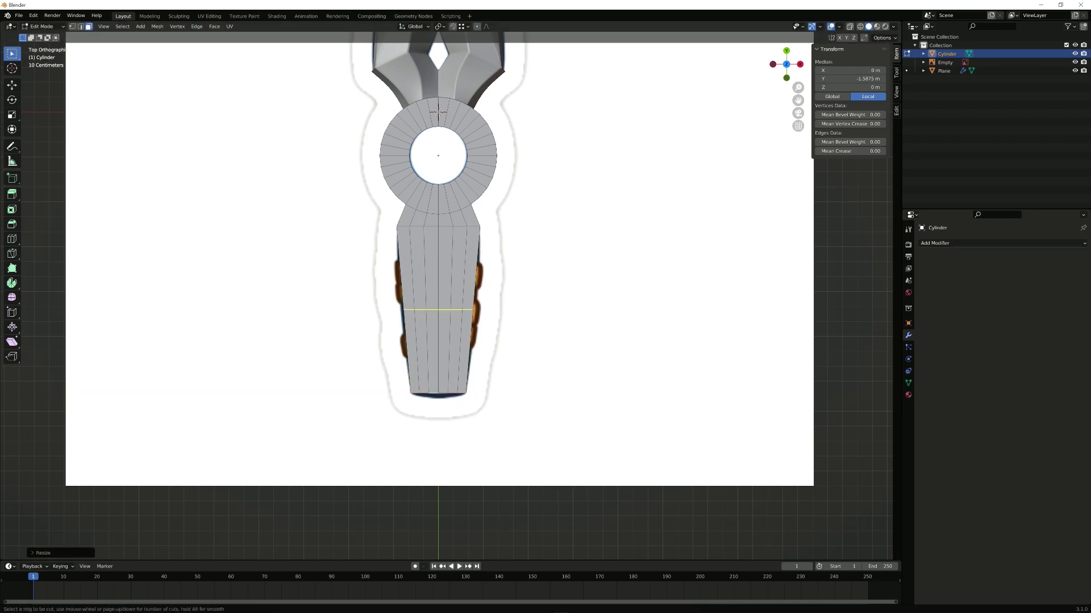
Step: Add a loop cut across the handle below its middle and scale it along X to follow the reference outline
{"action": "left_click", "coordinate": [470, 306]}
{"action": "left_click", "coordinate": [534, 308]}
{"action": "key", "text": "s"}
{"action": "key", "text": "x"}
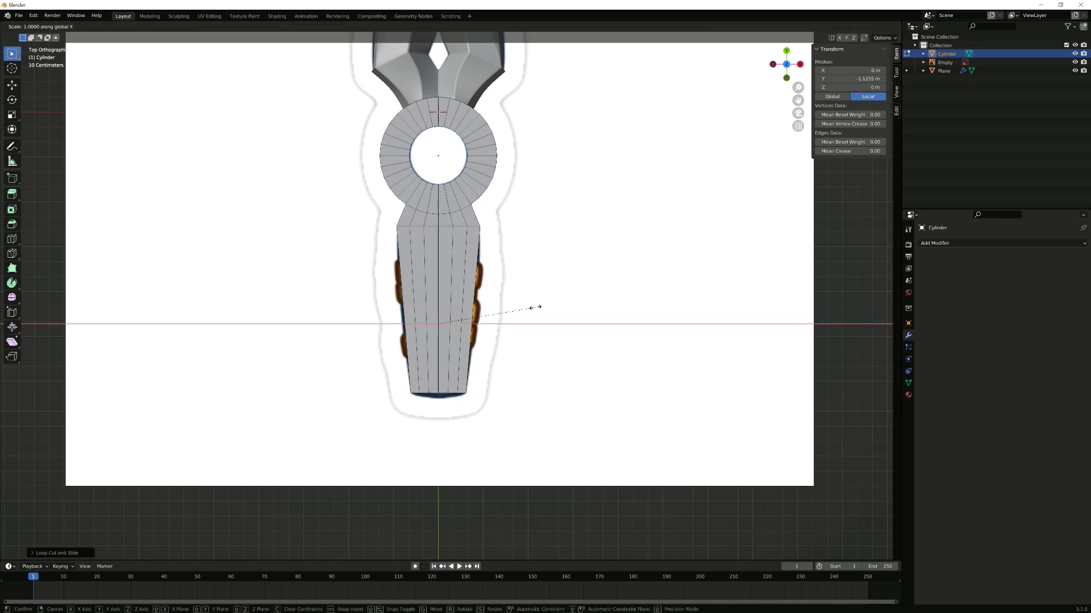
{"action": "left_click", "coordinate": [543, 307]}
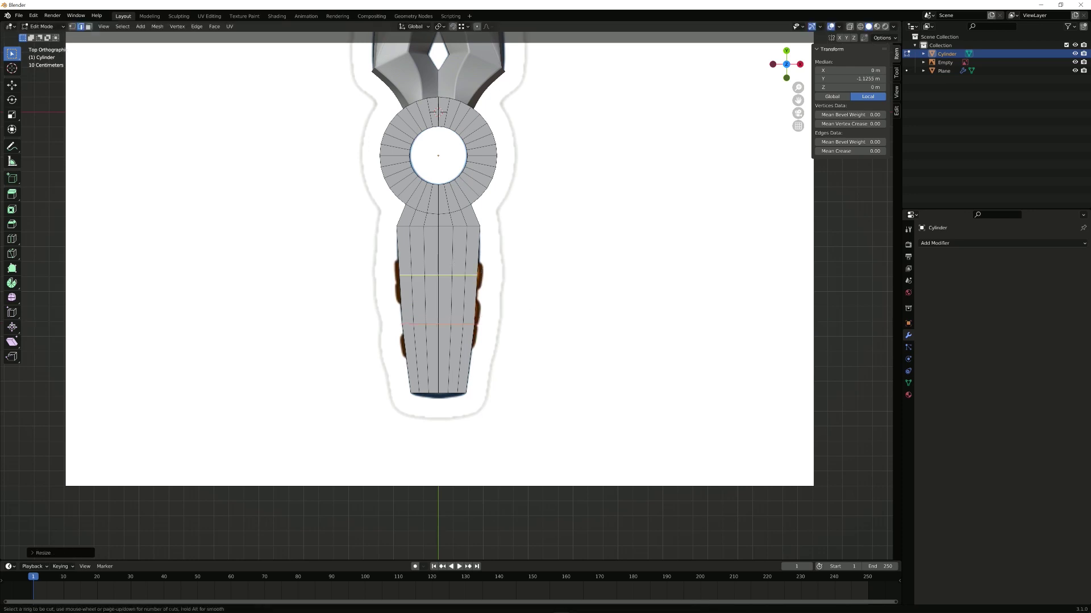
Step: Add a second loop cut on the upper handle, slide it toward the shoulder, and scale it along X
{"action": "left_click", "coordinate": [481, 272]}
{"action": "left_click", "coordinate": [481, 272]}
{"action": "key", "text": "g"}
{"action": "key", "text": "g"}
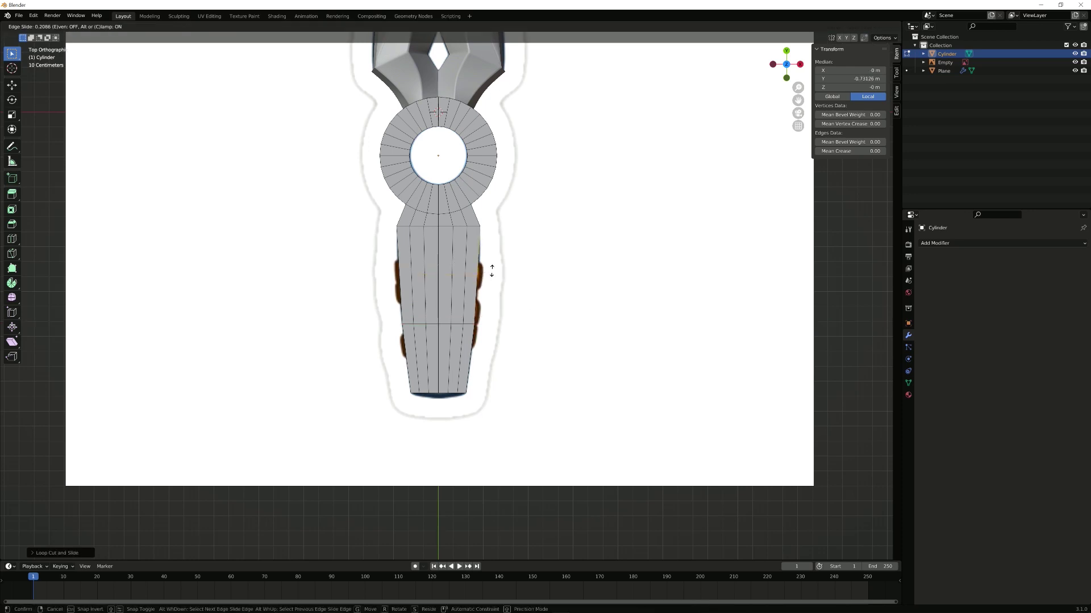
{"action": "left_click", "coordinate": [492, 261]}
{"action": "key", "text": "s"}
{"action": "key", "text": "x"}
{"action": "left_click", "coordinate": [498, 265]}
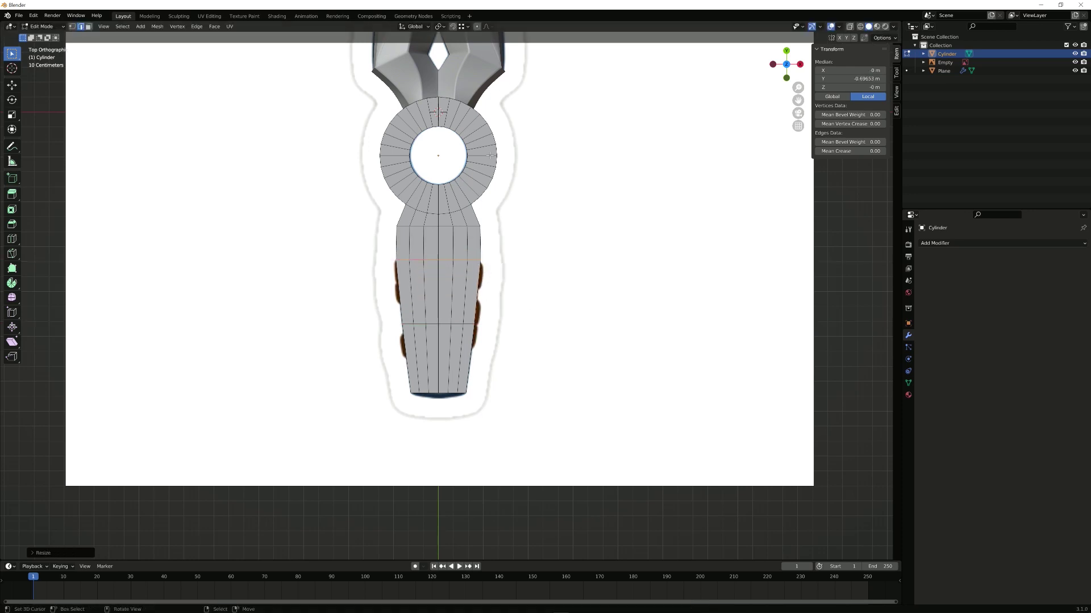
Step: Leave Edit Mode and delete the reference image
{"action": "middle_click_drag", "start_coordinate": [522, 172], "coordinate": [426, 187], "text": "shift"}
{"action": "scroll", "coordinate": [534, 250], "scroll_direction": "up", "scroll_amount": 4}
{"action": "key", "text": "Tab"}
{"action": "scroll", "coordinate": [537, 252], "scroll_direction": "down", "scroll_amount": 3}
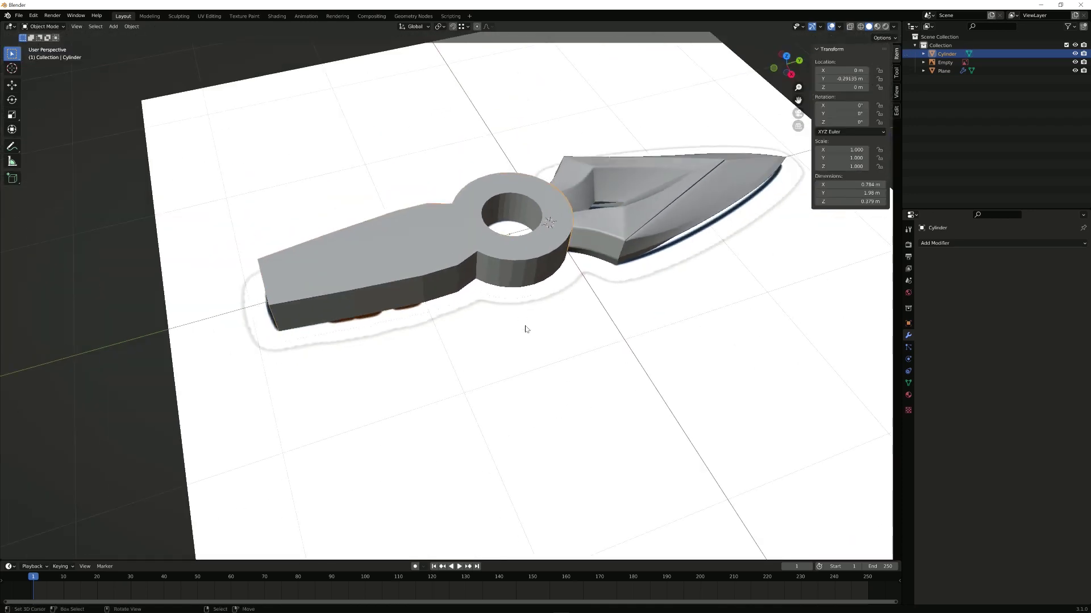
{"action": "left_click", "coordinate": [525, 328]}
{"action": "key", "text": "Delete"}
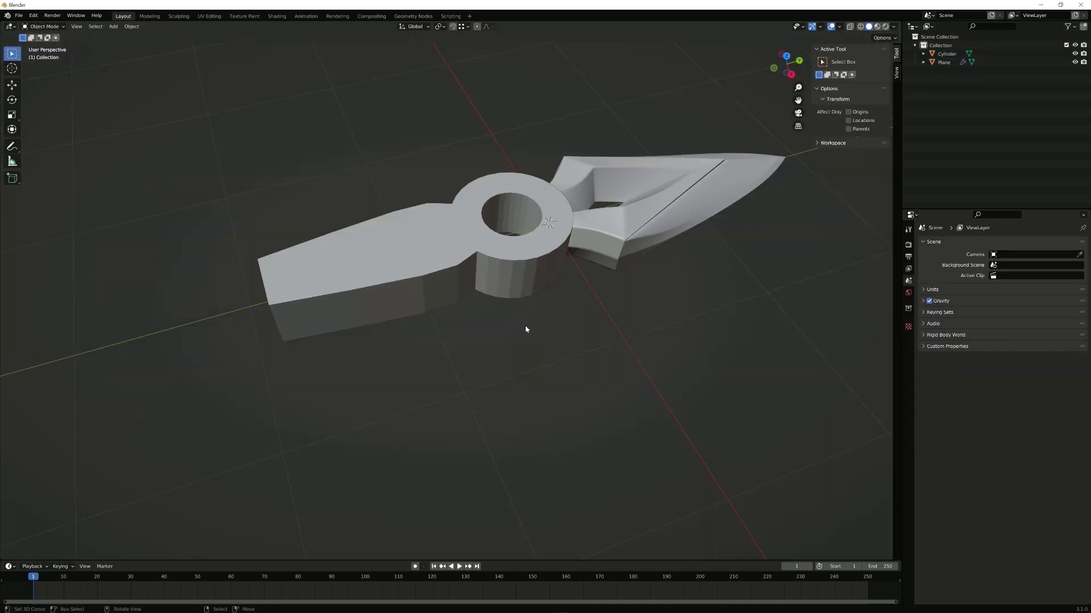
Step: Select the face loop inside the ring's hole and scale it along Z to about 0.2 for a sloped inner rim
{"action": "left_click", "coordinate": [543, 207]}
{"action": "scroll", "coordinate": [510, 252], "scroll_direction": "up", "scroll_amount": 5}
{"action": "key", "text": "Tab"}
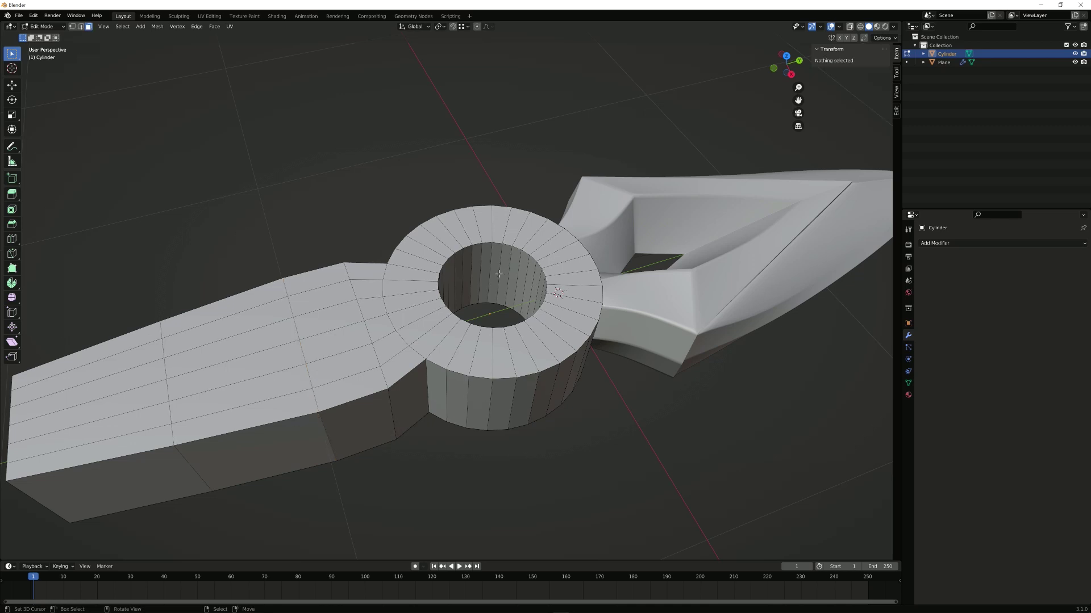
{"action": "left_click", "coordinate": [499, 274], "text": "alt"}
{"action": "key", "text": "s"}
{"action": "key", "text": "z"}
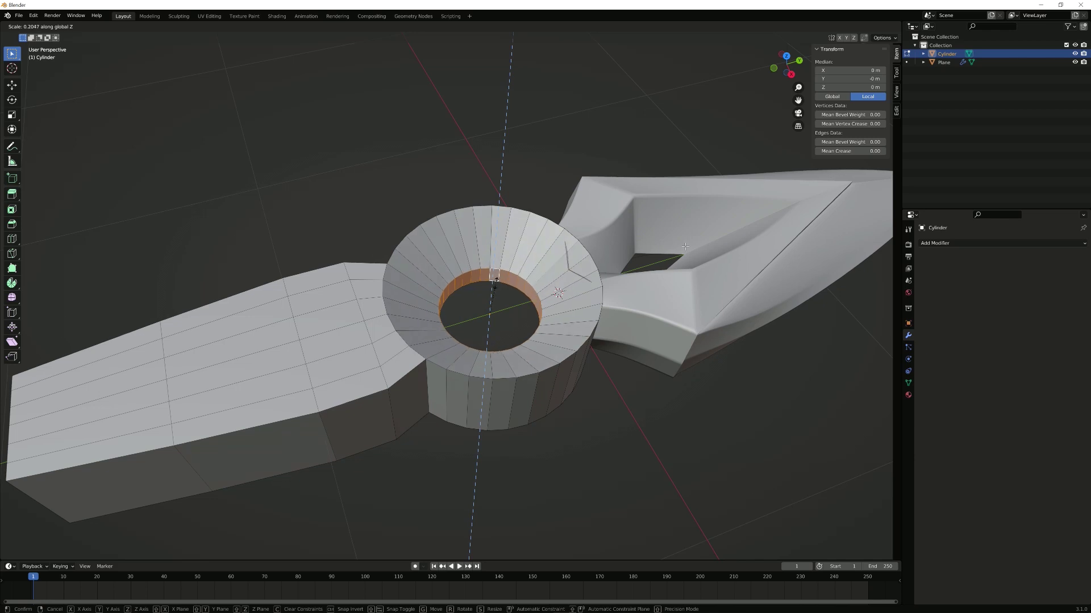
{"action": "left_click", "coordinate": [496, 284]}
{"action": "key", "text": "alt+a"}
{"action": "key", "text": "Tab"}
Step: Lower the blade-base vertices that poke through the ring's sloped face along Z, by about 0.013 m and 0.007 m
{"action": "right_click", "coordinate": [645, 235]}
{"action": "key", "text": "Tab"}
{"action": "middle_click_drag", "start_coordinate": [646, 235], "coordinate": [478, 246]}
{"action": "scroll", "coordinate": [552, 252], "scroll_direction": "up", "scroll_amount": 2}
{"action": "scroll", "coordinate": [478, 246], "scroll_direction": "up", "scroll_amount": 3}
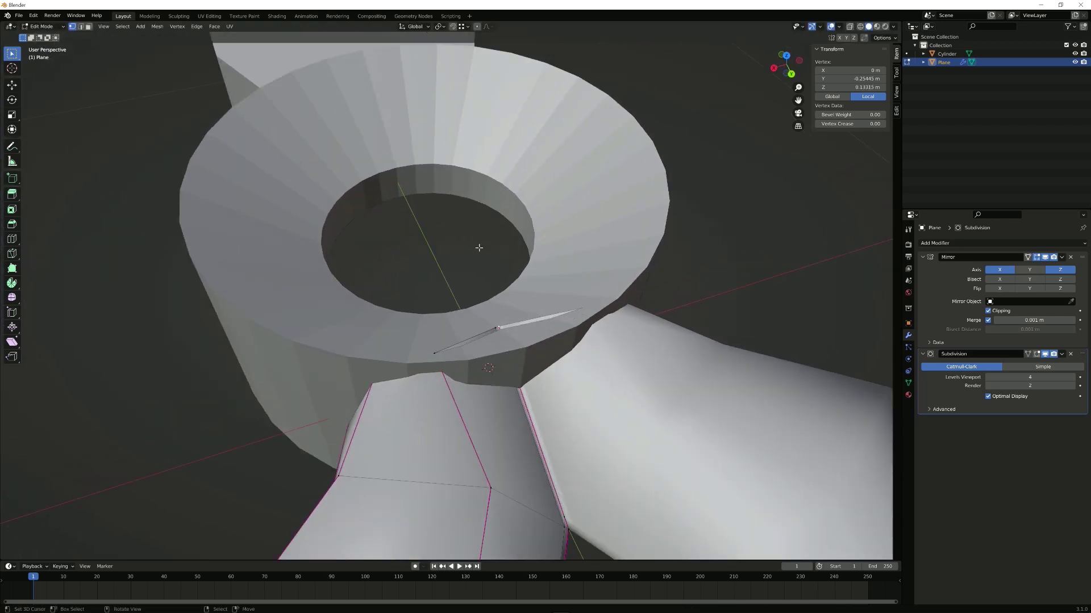
{"action": "right_click", "coordinate": [515, 335], "text": "shift"}
{"action": "key", "text": "g"}
{"action": "key", "text": "z"}
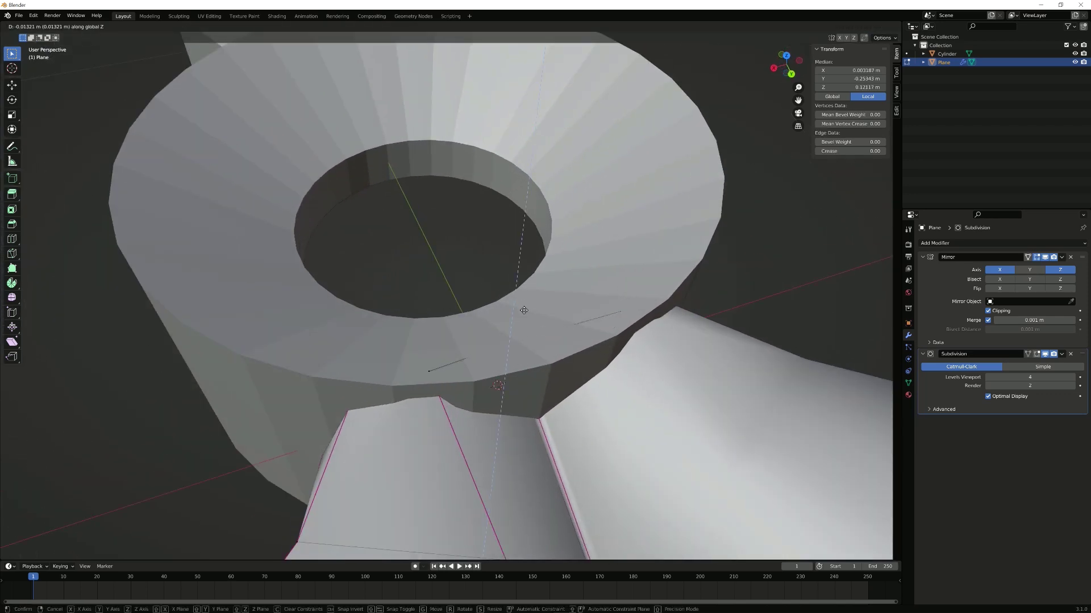
{"action": "left_click", "coordinate": [446, 378]}
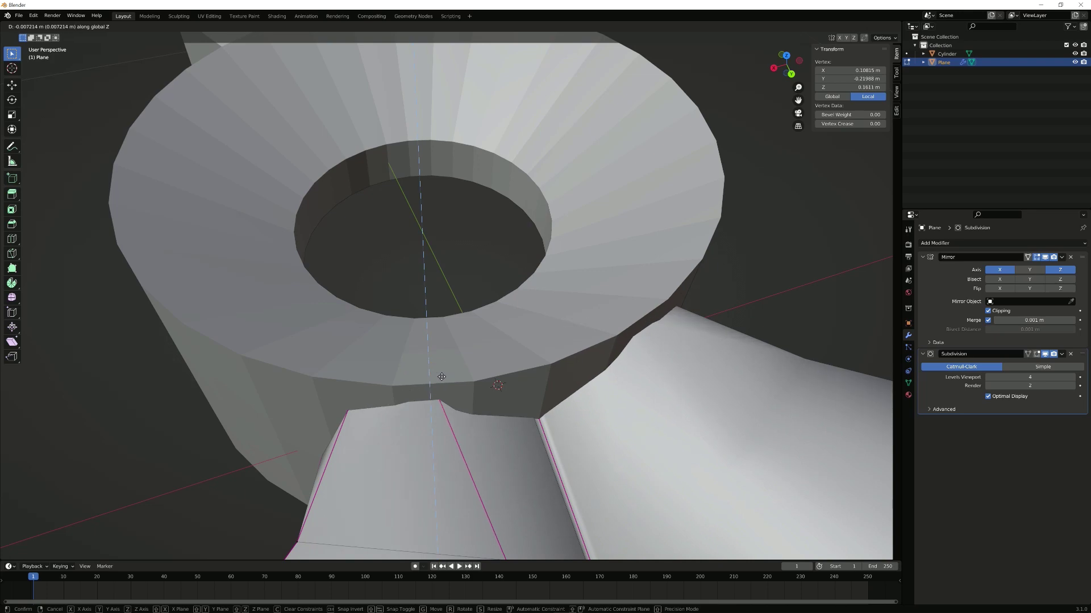
{"action": "key", "text": "Tab"}
Step: Select the sloped face loops of the ring and inset them slightly to add supporting edges along both rims
{"action": "middle_click_drag", "start_coordinate": [395, 369], "coordinate": [491, 334]}
{"action": "left_click", "coordinate": [492, 334]}
{"action": "key", "text": "Tab"}
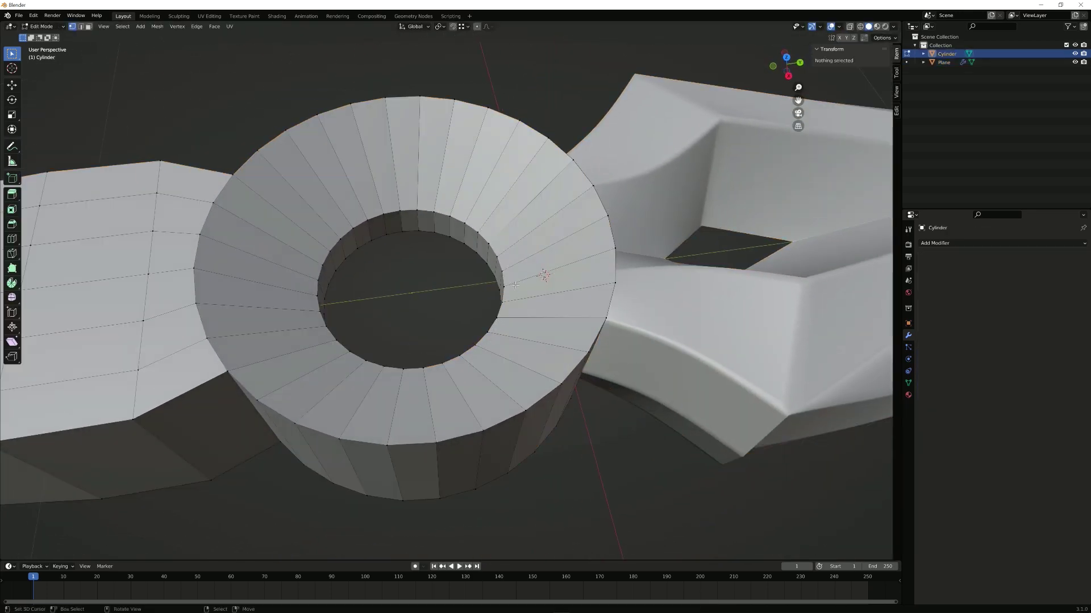
{"action": "right_click", "coordinate": [526, 249], "text": "alt"}
{"action": "middle_click_drag", "start_coordinate": [513, 372], "coordinate": [590, 320]}
{"action": "right_click", "coordinate": [563, 243], "text": "alt+shift"}
{"action": "key", "text": "i"}
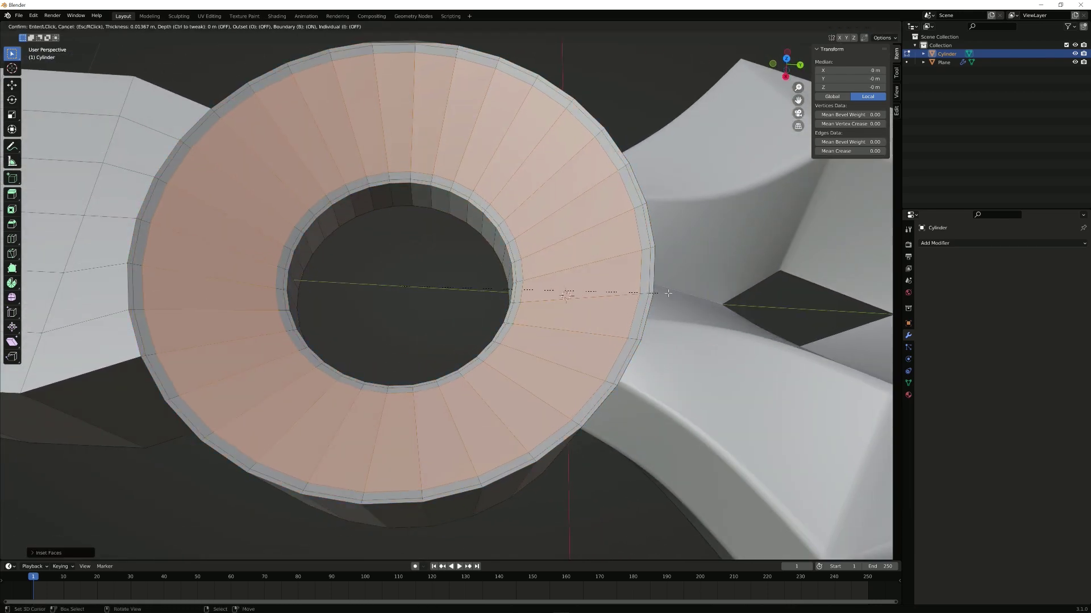
{"action": "left_click", "coordinate": [667, 292]}
Step: Try a level 2 Subdivision Surface on the ring and handle object
{"action": "key", "text": "Tab"}
{"action": "scroll", "coordinate": [398, 269], "scroll_direction": "down", "scroll_amount": 2}
{"action": "key", "text": "ctrl+2"}
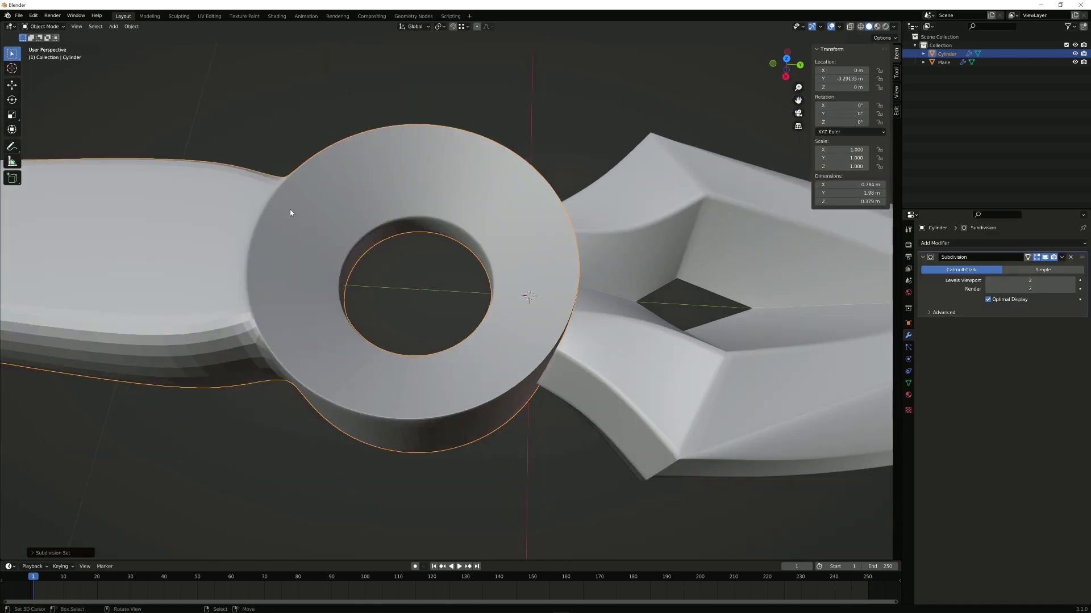
{"action": "key", "text": "ctrl+z"}
Step: Add a centred loop cut around the ring's inner hole wall and bevel it into two edge loops
{"action": "key", "text": "Tab"}
{"action": "middle_click_drag", "start_coordinate": [424, 297], "coordinate": [421, 258]}
{"action": "key", "text": "ctrl+r"}
{"action": "left_click", "coordinate": [423, 253]}
{"action": "right_click", "coordinate": [423, 252]}
{"action": "key", "text": "ctrl+b"}
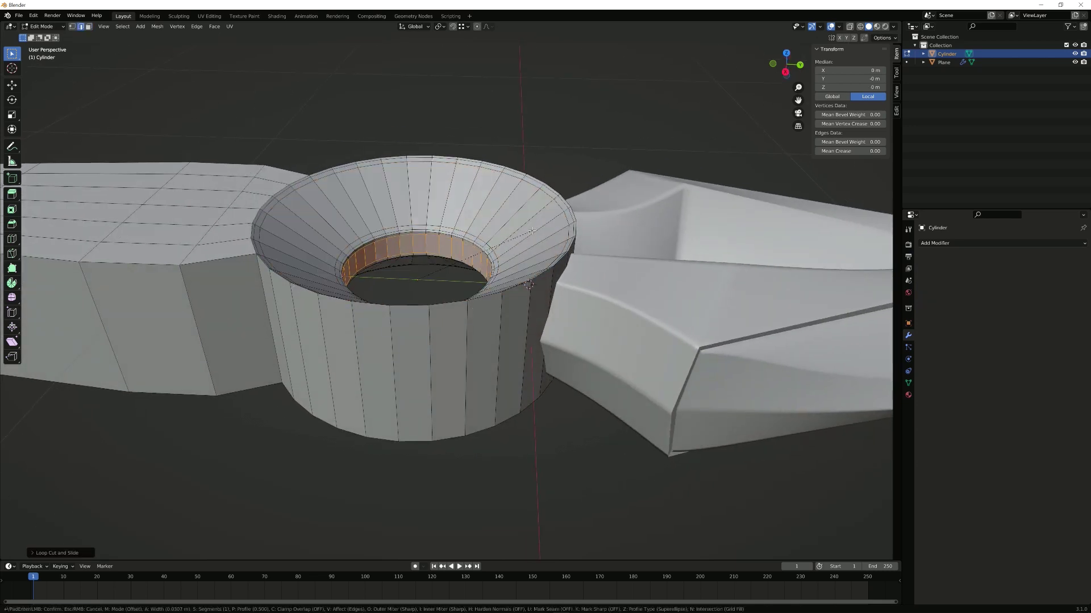
{"action": "left_click", "coordinate": [532, 231]}
Step: Select the edge loop around the handle's end and scale it along Z to about 0.15
{"action": "scroll", "coordinate": [483, 242], "scroll_direction": "down", "scroll_amount": 2}
{"action": "key", "text": "Tab"}
{"action": "middle_click_drag", "start_coordinate": [428, 254], "coordinate": [767, 210]}
{"action": "right_click", "coordinate": [468, 233]}
{"action": "key", "text": "Tab"}
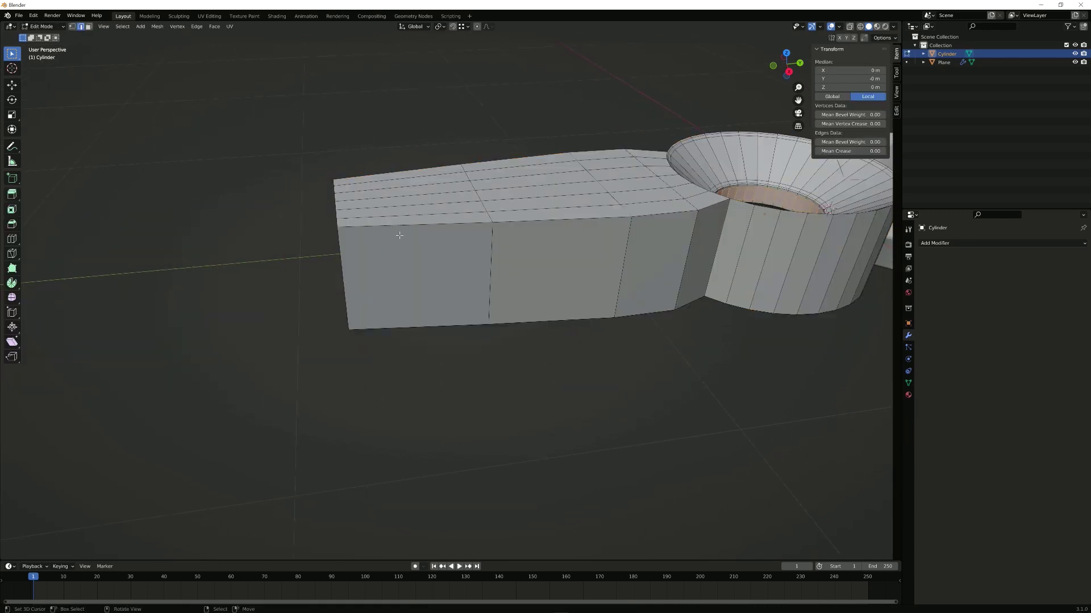
{"action": "key", "text": "Tab"}
{"action": "key", "text": "Tab"}
{"action": "middle_click_drag", "start_coordinate": [382, 238], "coordinate": [422, 277]}
{"action": "left_click", "coordinate": [421, 276], "text": "alt"}
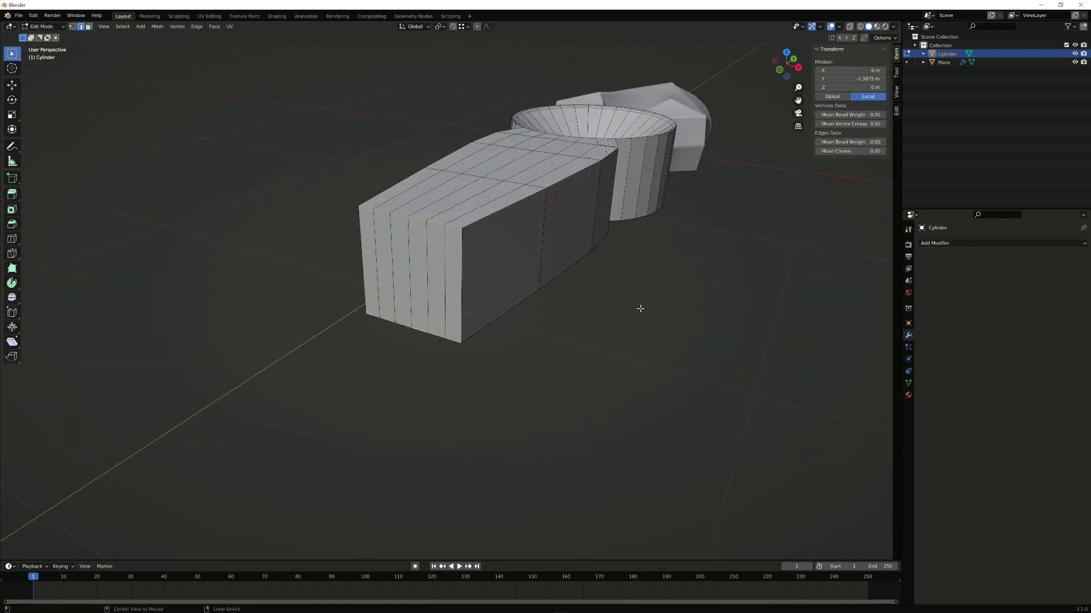
{"action": "key", "text": "s"}
{"action": "key", "text": "z"}
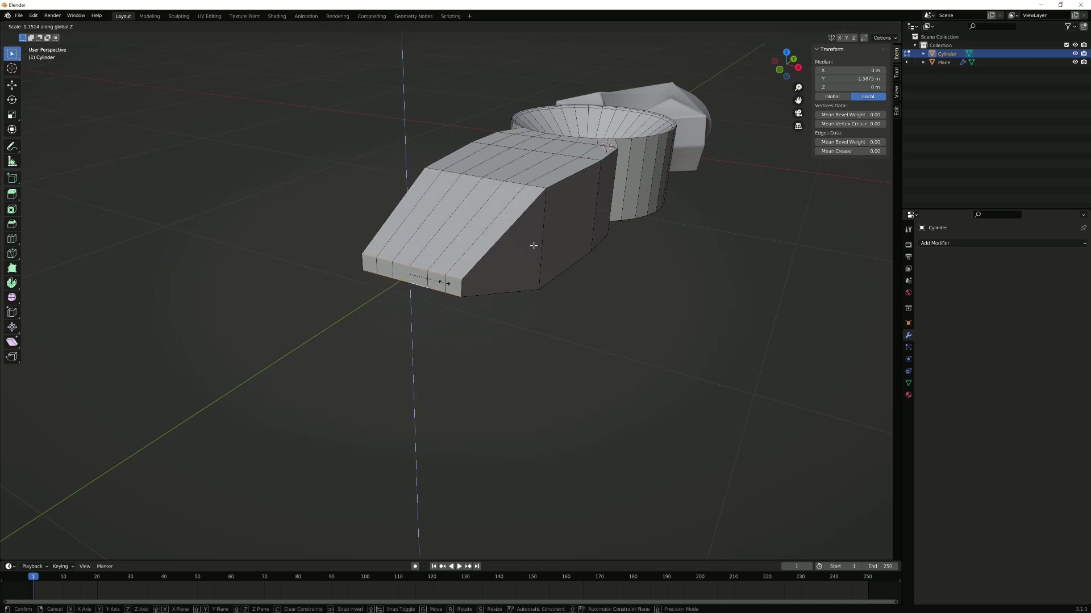
{"action": "left_click", "coordinate": [445, 283]}
Step: Scale down the height of the edge loop next to the handle's end to smooth the taper
{"action": "middle_click_drag", "start_coordinate": [534, 245], "coordinate": [478, 263]}
{"action": "left_click", "coordinate": [476, 241], "text": "alt"}
{"action": "key", "text": "s"}
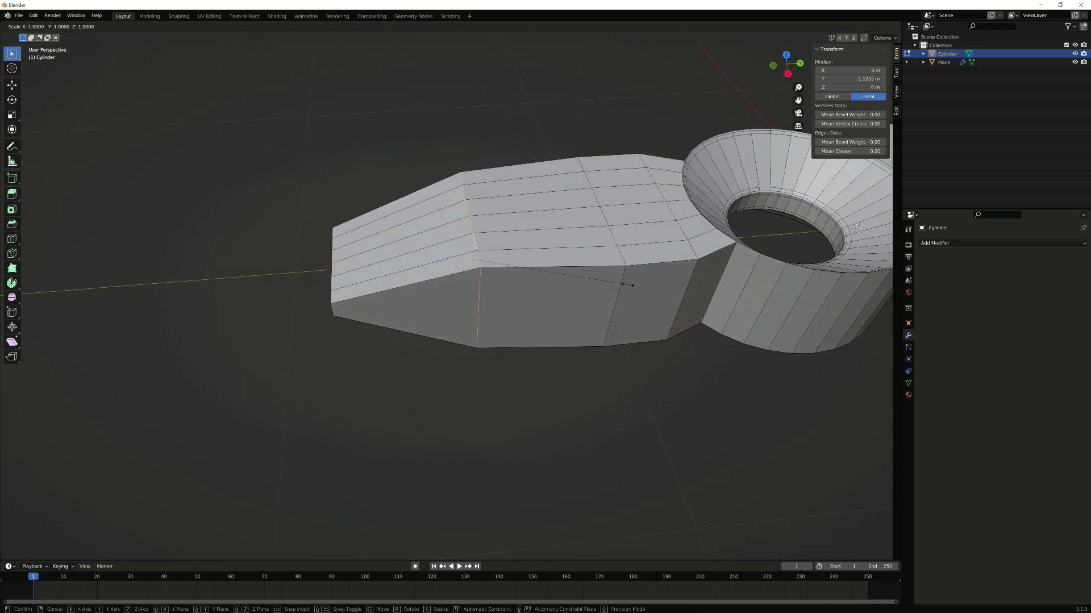
{"action": "left_click", "coordinate": [580, 282]}
{"action": "middle_click_drag", "start_coordinate": [579, 282], "coordinate": [557, 251]}
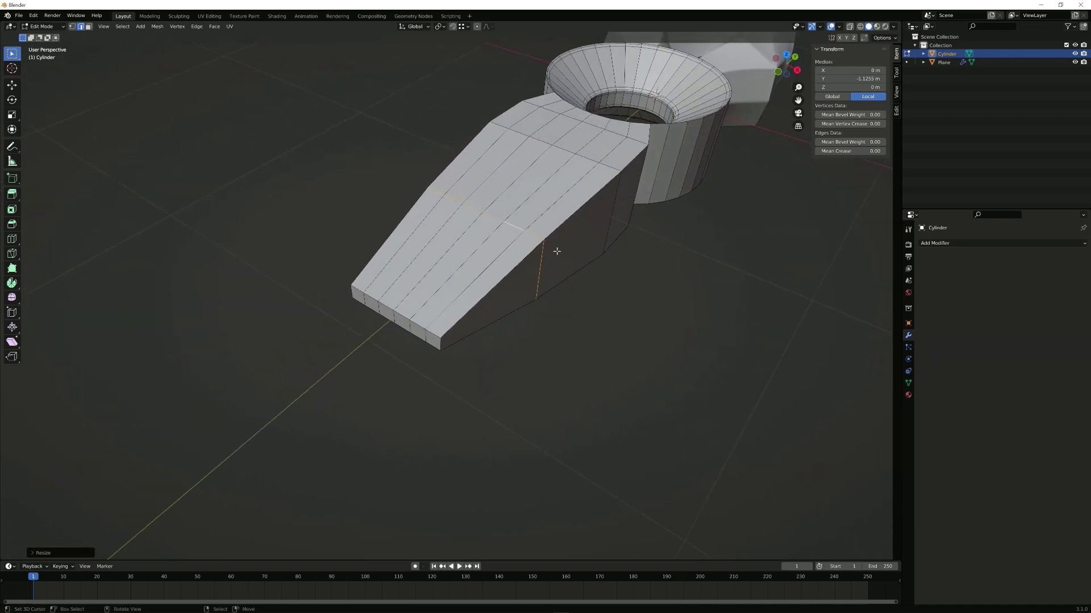
Step: Select the handle's four long corner edge paths and scale them along Z toward the middle to chamfer the sides
{"action": "right_click", "coordinate": [633, 167]}
{"action": "right_click", "coordinate": [487, 294], "text": "ctrl"}
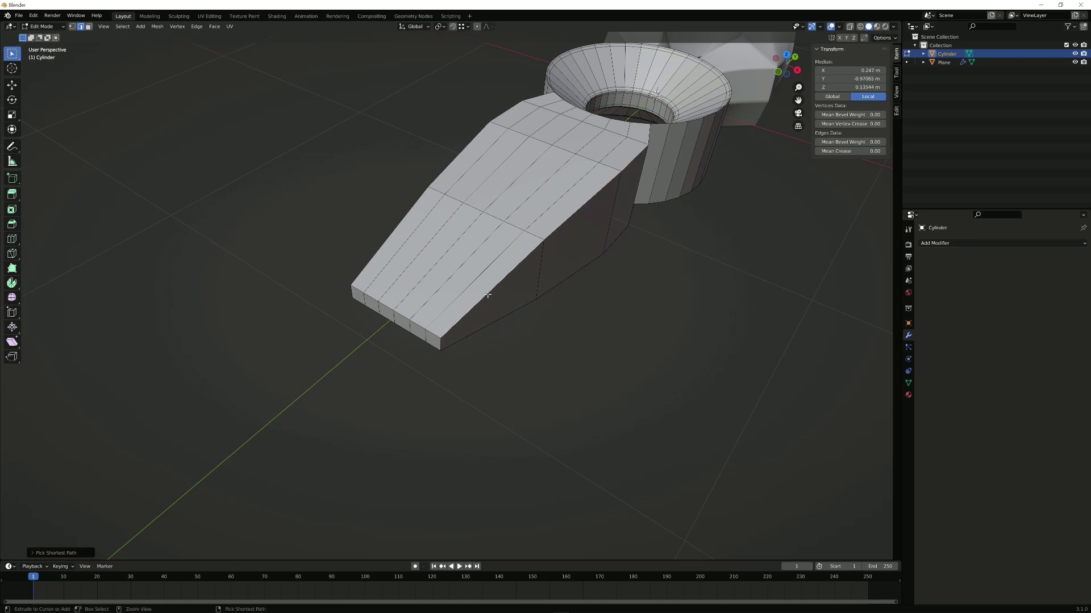
{"action": "left_click", "coordinate": [482, 327], "text": "ctrl"}
{"action": "middle_click_drag", "start_coordinate": [482, 327], "coordinate": [272, 172]}
{"action": "right_click", "coordinate": [261, 187], "text": "shift"}
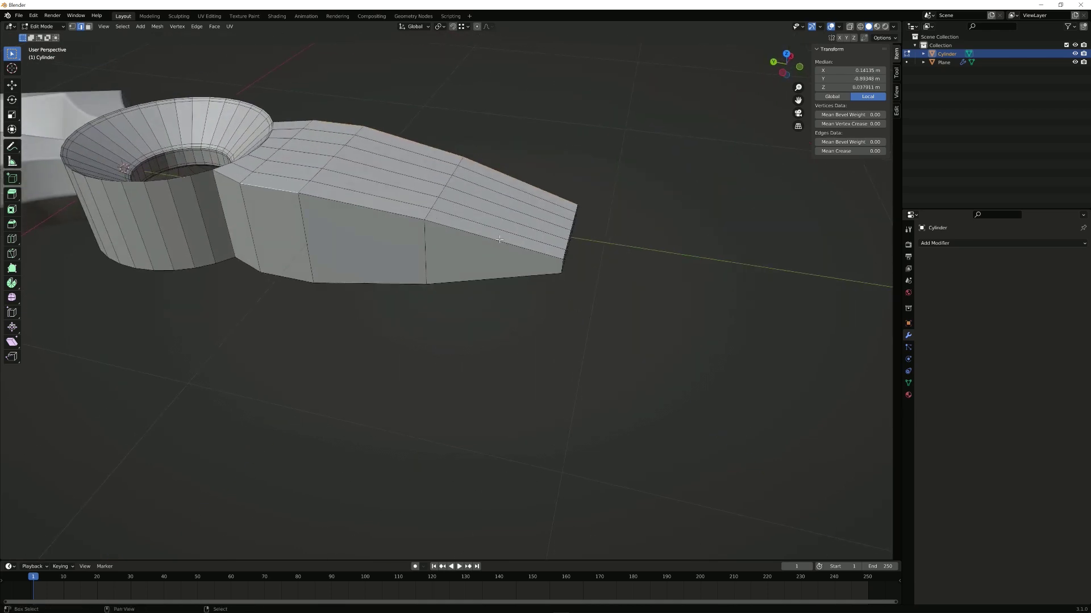
{"action": "right_click", "coordinate": [511, 245], "text": "ctrl"}
{"action": "right_click", "coordinate": [288, 279], "text": "shift"}
{"action": "right_click", "coordinate": [562, 275], "text": "ctrl"}
{"action": "middle_click_drag", "start_coordinate": [562, 274], "coordinate": [585, 327]}
{"action": "key", "text": "s"}
{"action": "key", "text": "z"}
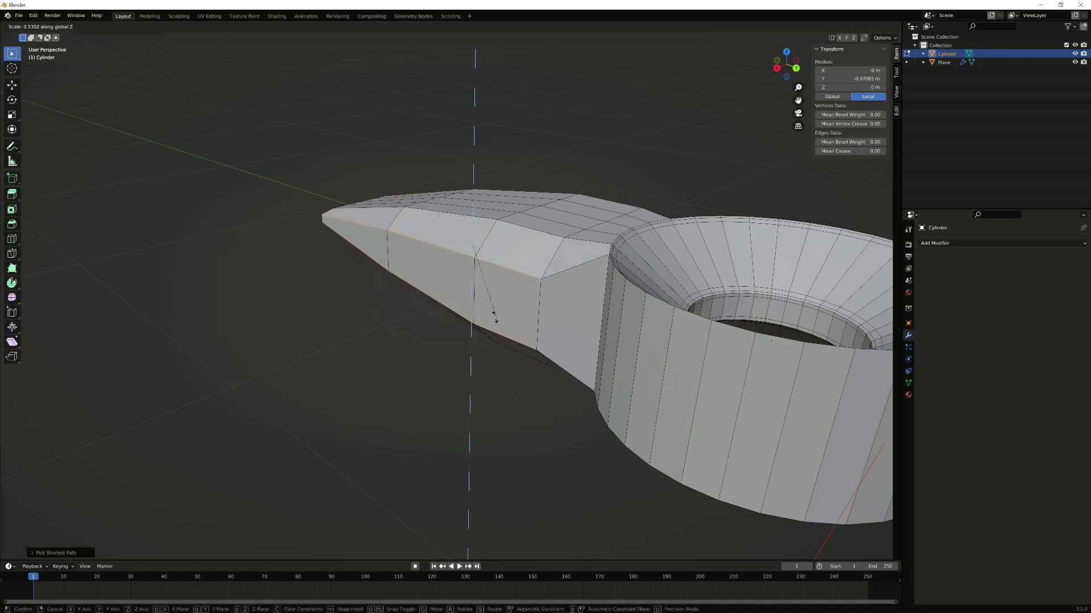
{"action": "left_click", "coordinate": [461, 288]}
Step: Select the inner lengthwise edges on the handle's upper and lower faces and scale them outward along X
{"action": "middle_click_drag", "start_coordinate": [461, 289], "coordinate": [571, 341]}
{"action": "left_click", "coordinate": [547, 169]}
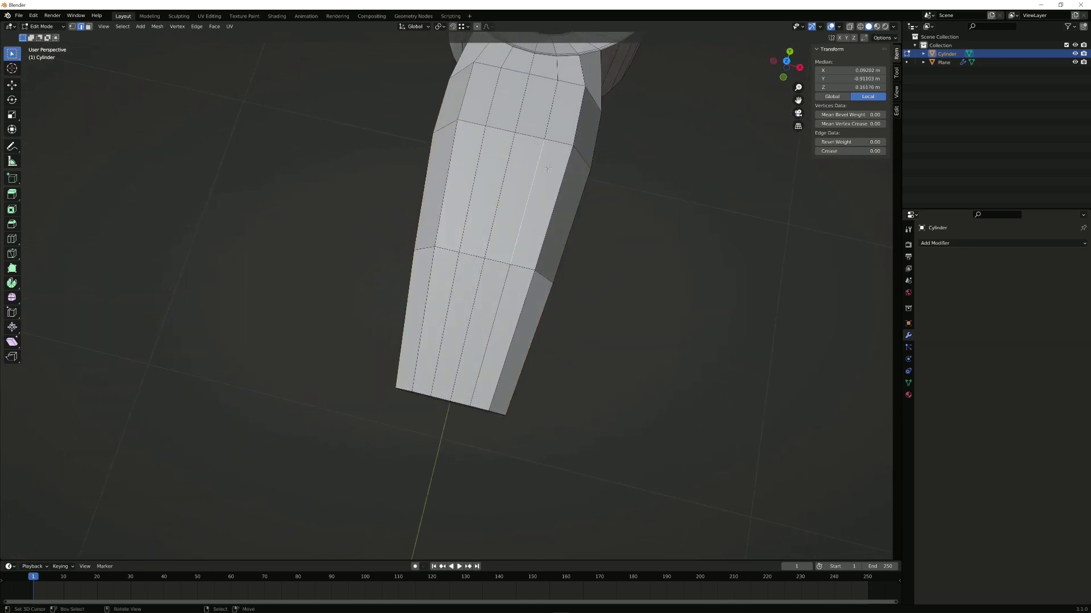
{"action": "left_click", "coordinate": [551, 121]}
{"action": "right_click", "coordinate": [494, 315], "text": "ctrl"}
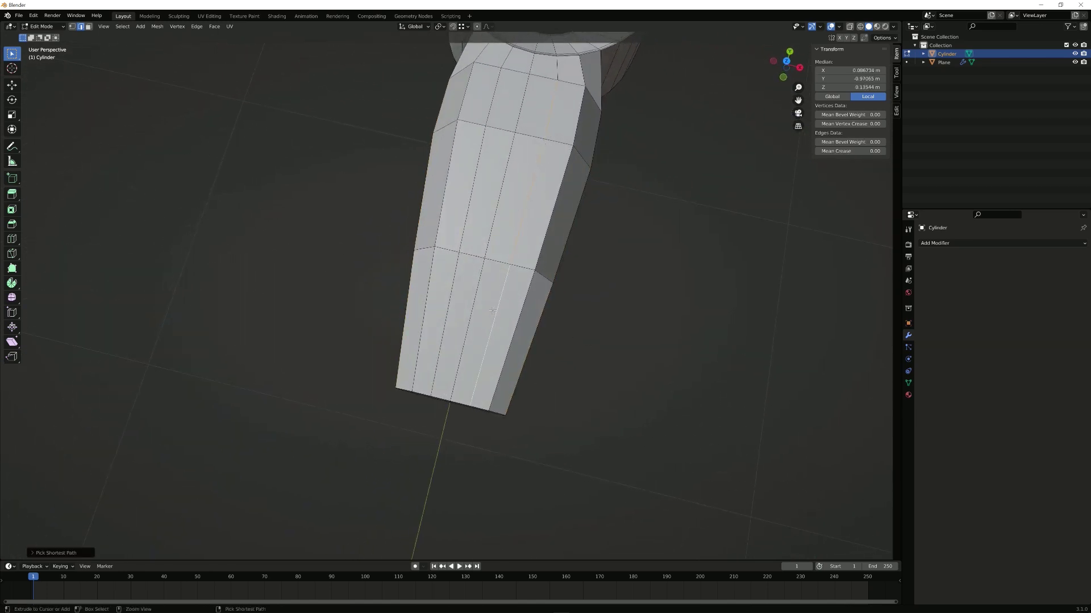
{"action": "right_click", "coordinate": [493, 98], "text": "shift"}
{"action": "middle_click_drag", "start_coordinate": [458, 303], "coordinate": [492, 211]}
{"action": "left_click", "coordinate": [492, 212], "text": "alt"}
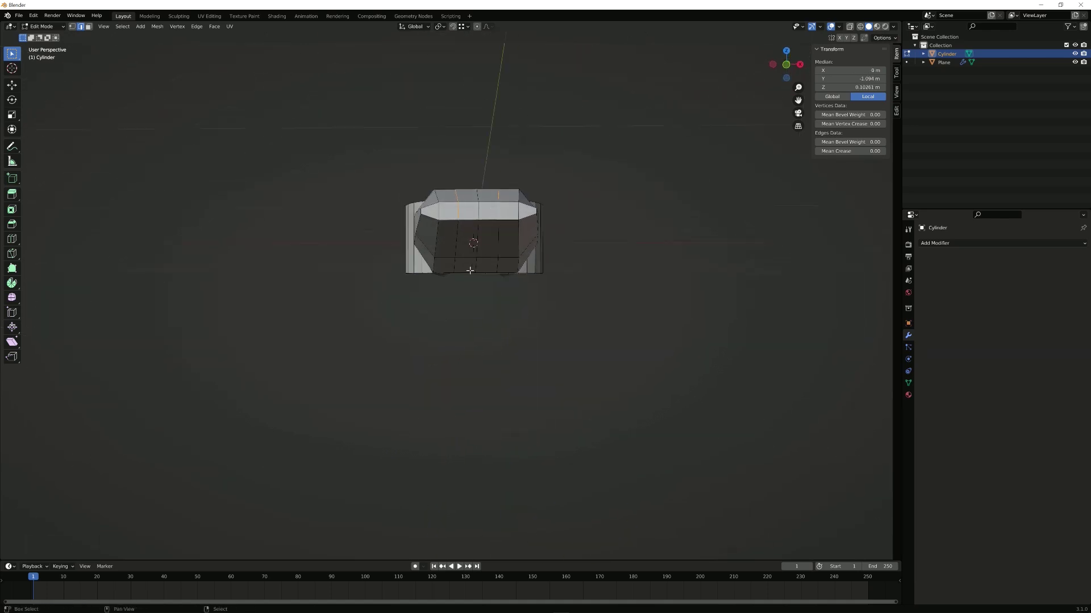
{"action": "middle_click_drag", "start_coordinate": [470, 270], "coordinate": [472, 232]}
{"action": "right_click", "coordinate": [490, 306], "text": "ctrl"}
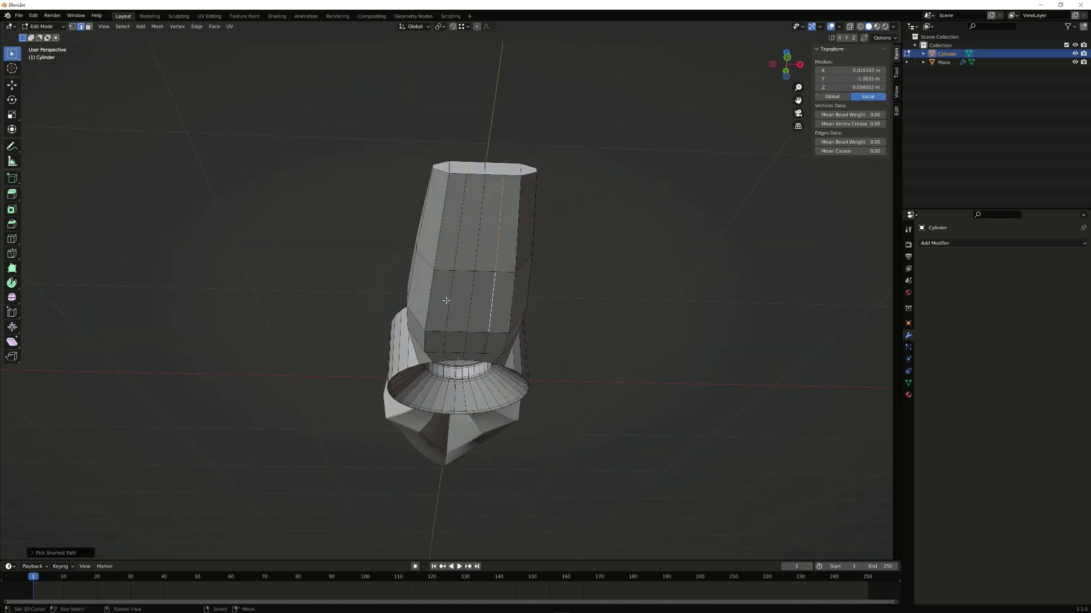
{"action": "right_click", "coordinate": [454, 280], "text": "shift"}
{"action": "right_click", "coordinate": [460, 203], "text": "ctrl"}
{"action": "middle_click_drag", "start_coordinate": [568, 236], "coordinate": [557, 324]}
{"action": "key", "text": "s"}
{"action": "key", "text": "x"}
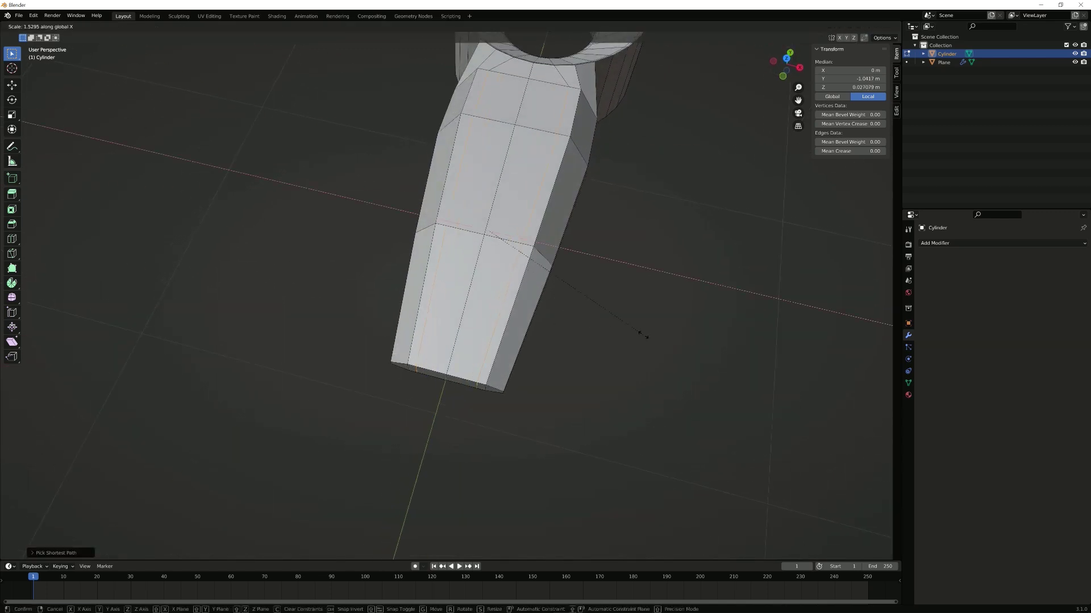
{"action": "left_click", "coordinate": [682, 336]}
Step: Add a centred loop cut around the sides of the handle and ring, and bevel it into a narrow edge pair
{"action": "middle_click_drag", "start_coordinate": [615, 314], "coordinate": [528, 259]}
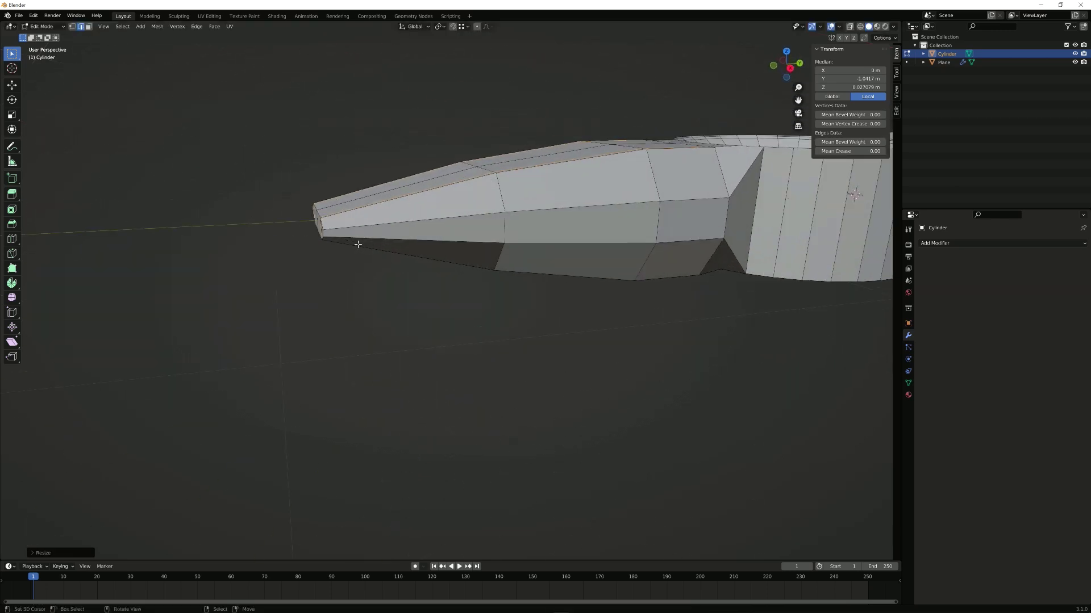
{"action": "key", "text": "ctrl+r"}
{"action": "left_click", "coordinate": [326, 234]}
{"action": "right_click", "coordinate": [326, 234]}
{"action": "key", "text": "ctrl+b"}
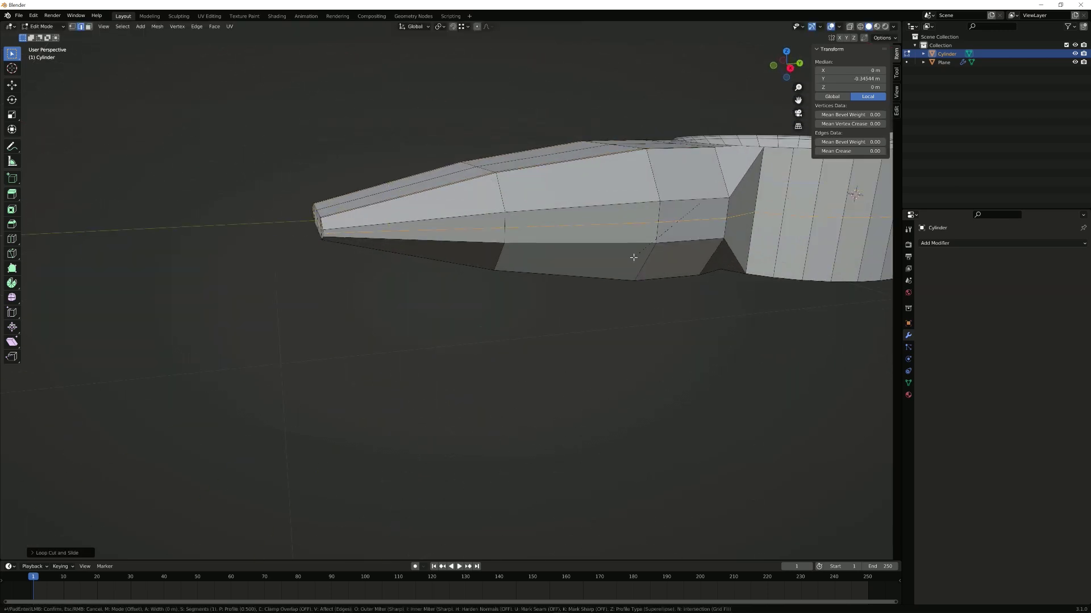
{"action": "left_click", "coordinate": [636, 263]}
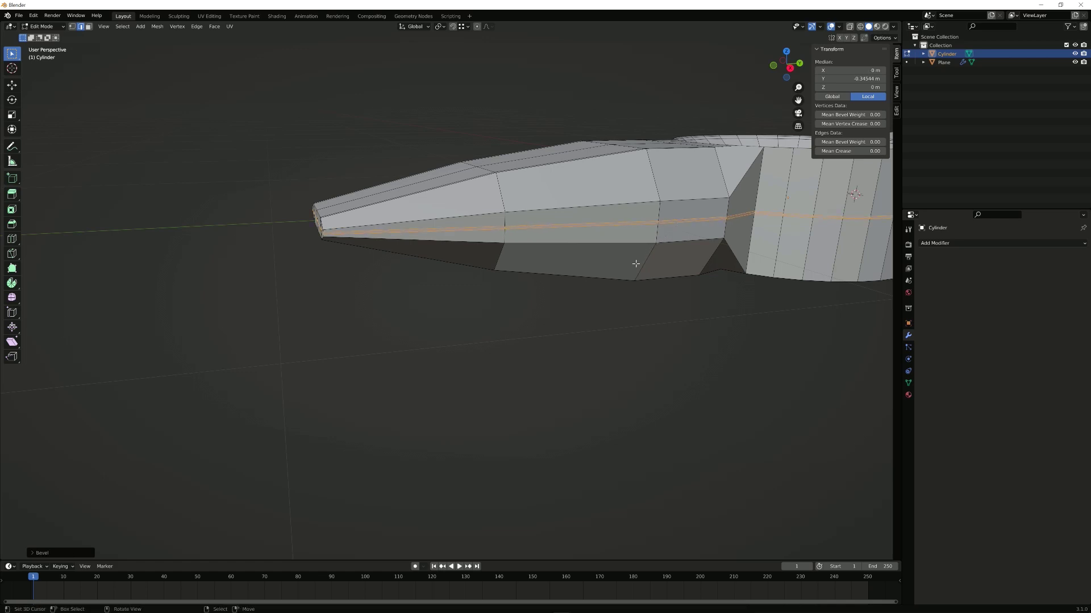
Step: Select the narrow edge pair's segments along both sides of the handle
{"action": "left_click", "coordinate": [604, 229]}
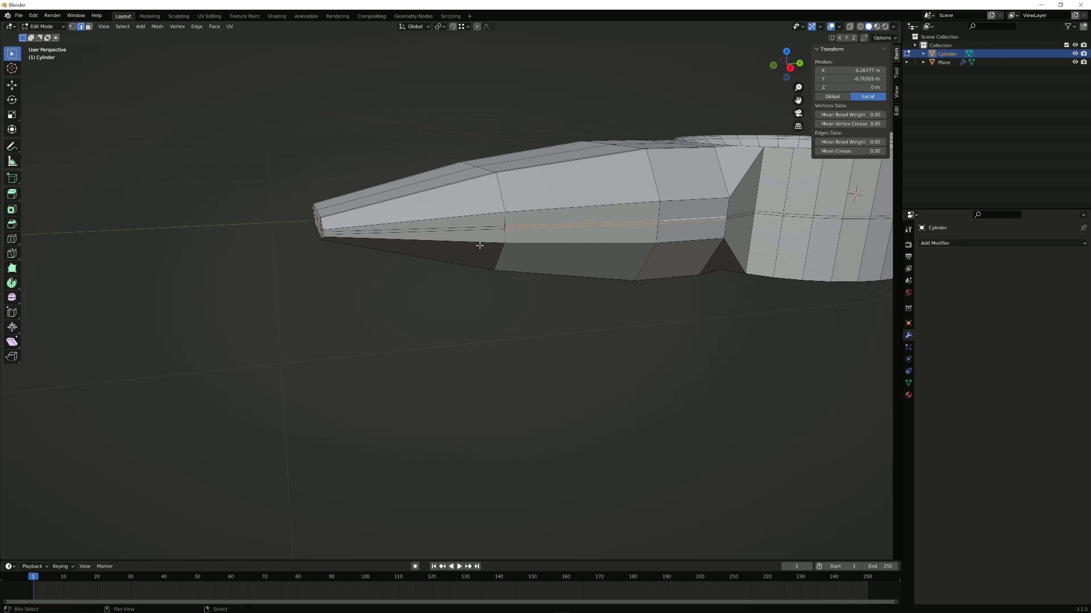
{"action": "left_click", "coordinate": [735, 211], "text": "shift"}
{"action": "middle_click_drag", "start_coordinate": [752, 225], "coordinate": [733, 227]}
{"action": "middle_click_drag", "start_coordinate": [494, 251], "coordinate": [733, 246]}
{"action": "left_click", "coordinate": [479, 222], "text": "shift"}
{"action": "left_click", "coordinate": [478, 218], "text": "shift"}
{"action": "left_click", "coordinate": [414, 220], "text": "shift"}
{"action": "left_click", "coordinate": [383, 221], "text": "shift"}
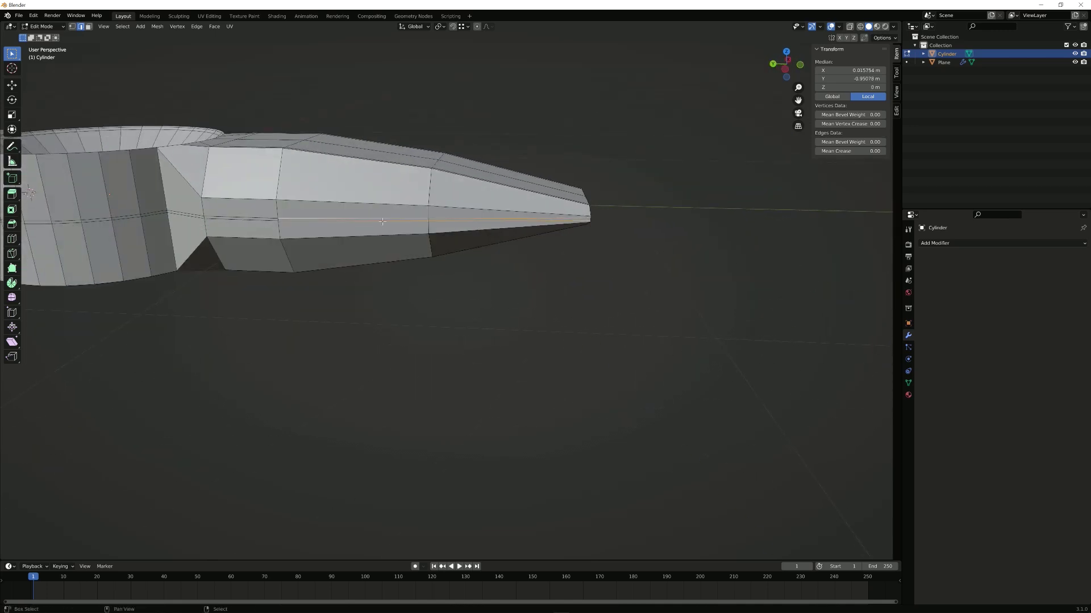
{"action": "left_click", "coordinate": [260, 220], "text": "shift"}
Step: Try to spread the selected side edges apart along Z
{"action": "key", "text": "s"}
{"action": "key", "text": "z"}
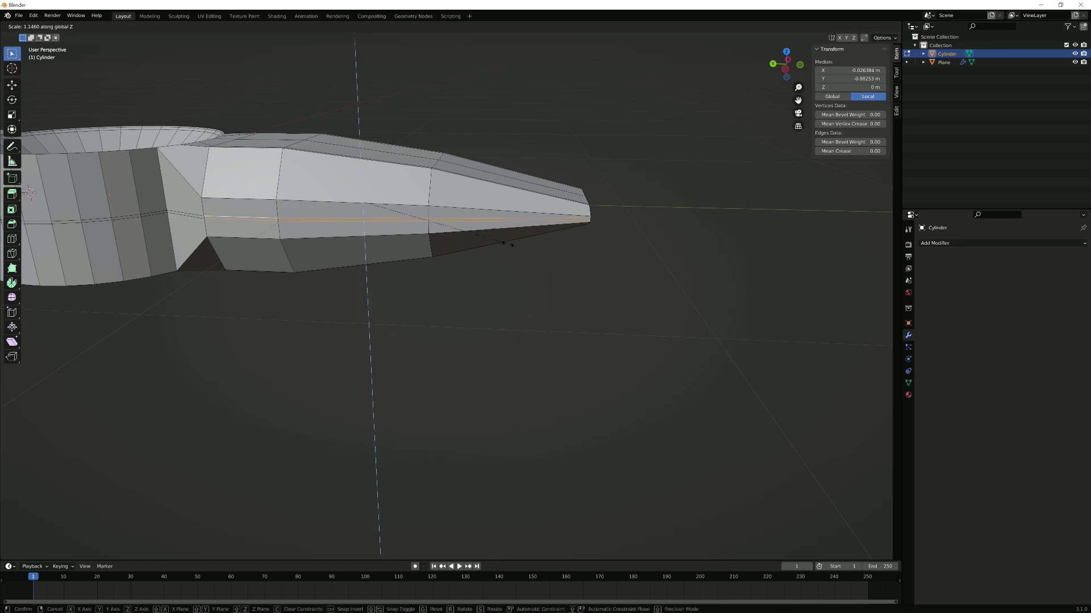
{"action": "mouse_move", "coordinate": [308, 423]}
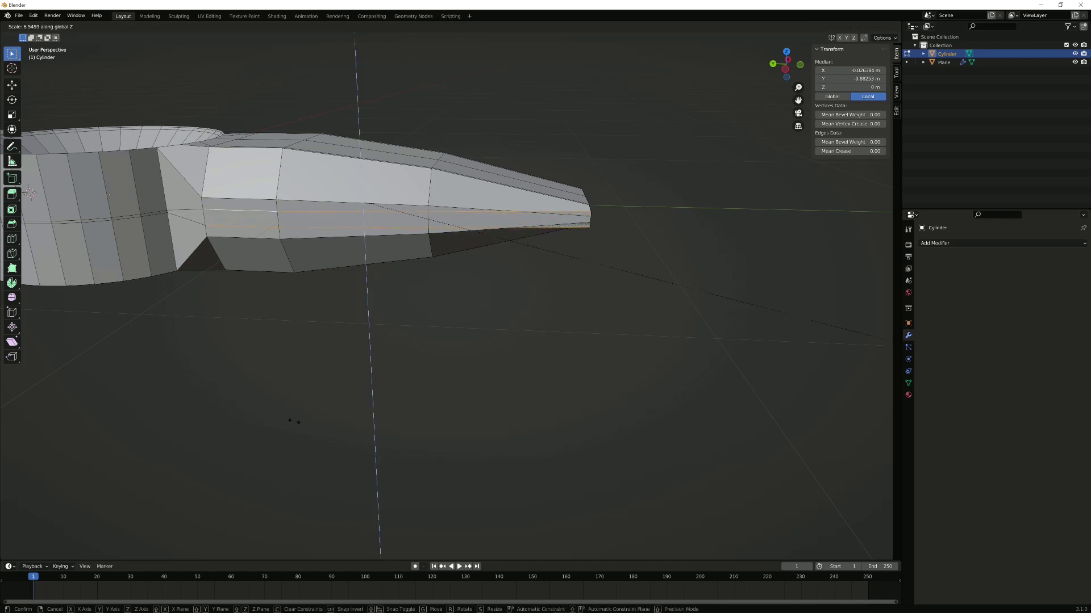
{"action": "left_click", "coordinate": [592, 450]}
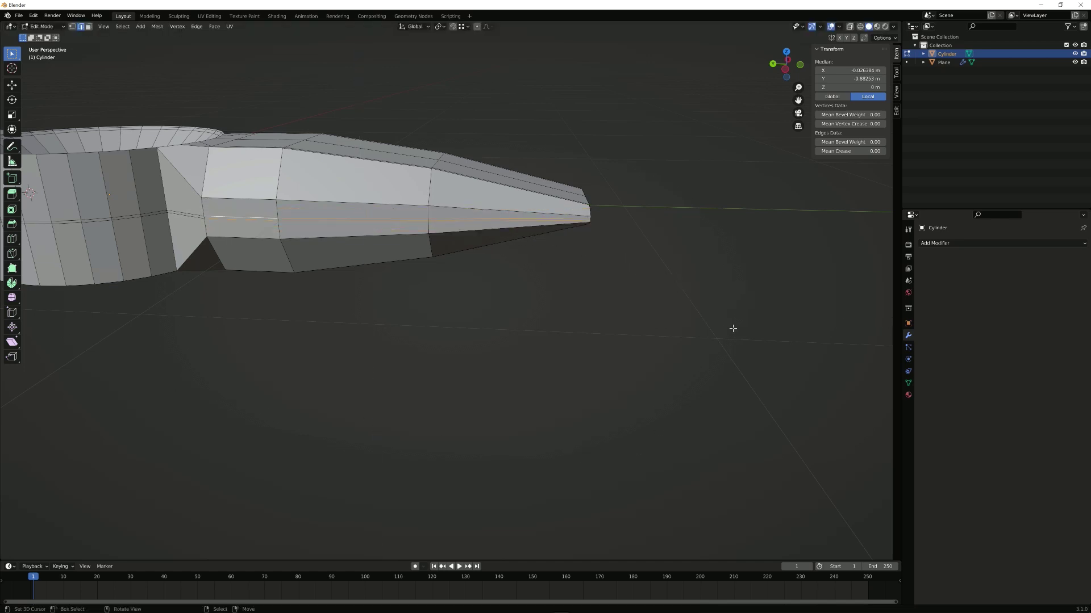
Step: Remove the handle-tip vertices from the selection and spread the remaining side edge pairs apart along Z
{"action": "middle_click_drag", "start_coordinate": [733, 326], "coordinate": [599, 333]}
{"action": "key", "text": "1"}
{"action": "key", "text": "c"}
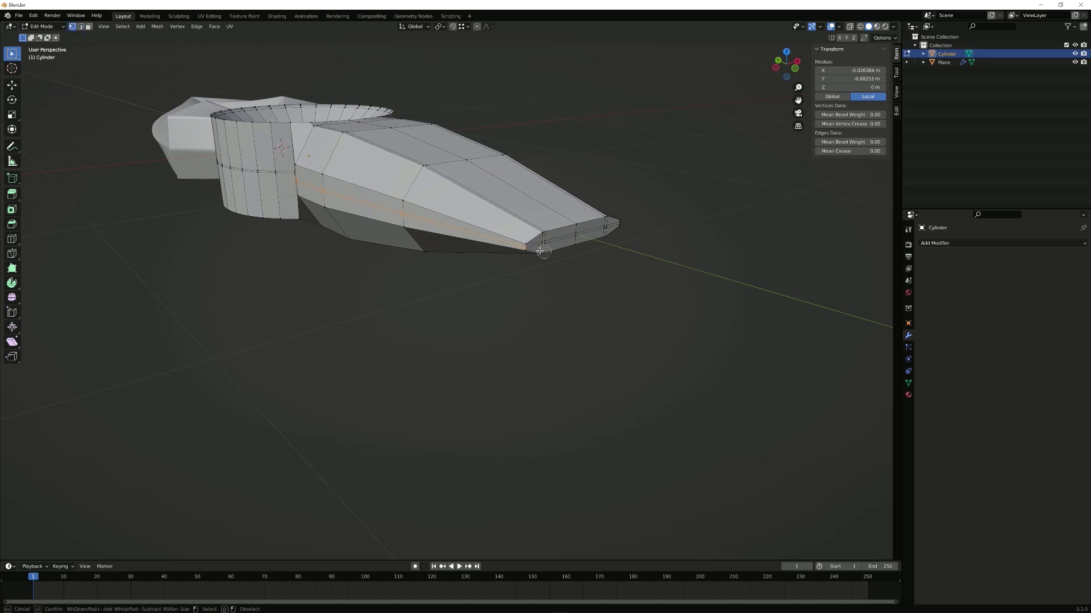
{"action": "key", "text": "Escape"}
{"action": "mouse_move", "coordinate": [586, 244]}
{"action": "middle_mouse_down"}
{"action": "mouse_move", "coordinate": [523, 248]}
{"action": "mouse_move", "coordinate": [455, 273]}
{"action": "middle_mouse_up"}
{"action": "scroll", "coordinate": [494, 271], "scroll_direction": "up", "scroll_amount": 1}
{"action": "mouse_move", "coordinate": [574, 267]}
{"action": "middle_mouse_down"}
{"action": "mouse_move", "coordinate": [543, 267]}
{"action": "mouse_move", "coordinate": [674, 258]}
{"action": "middle_mouse_up"}
{"action": "key", "text": "s"}
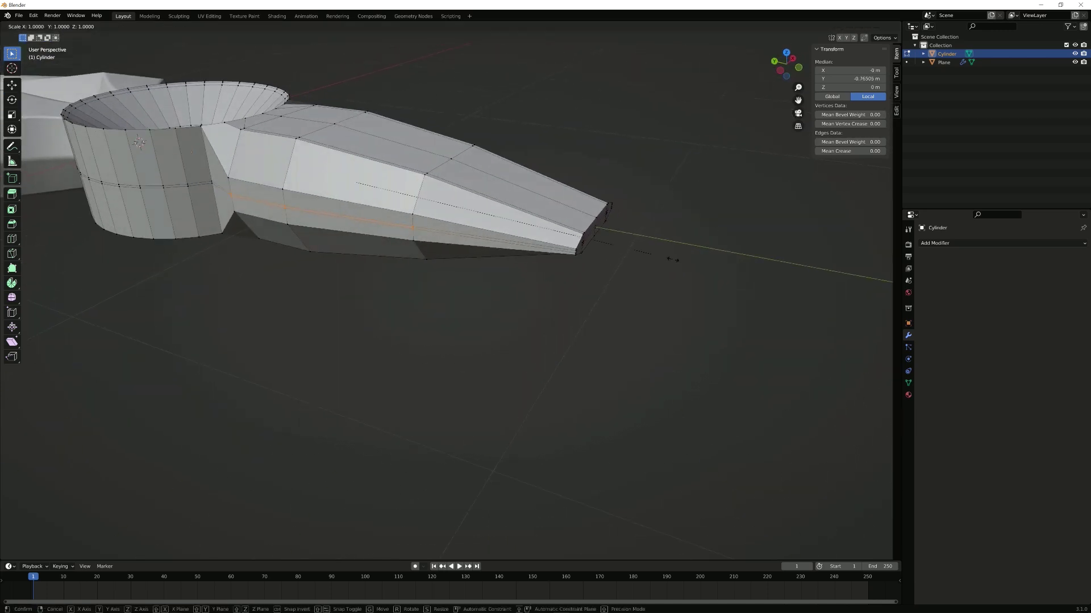
{"action": "key", "text": "z"}
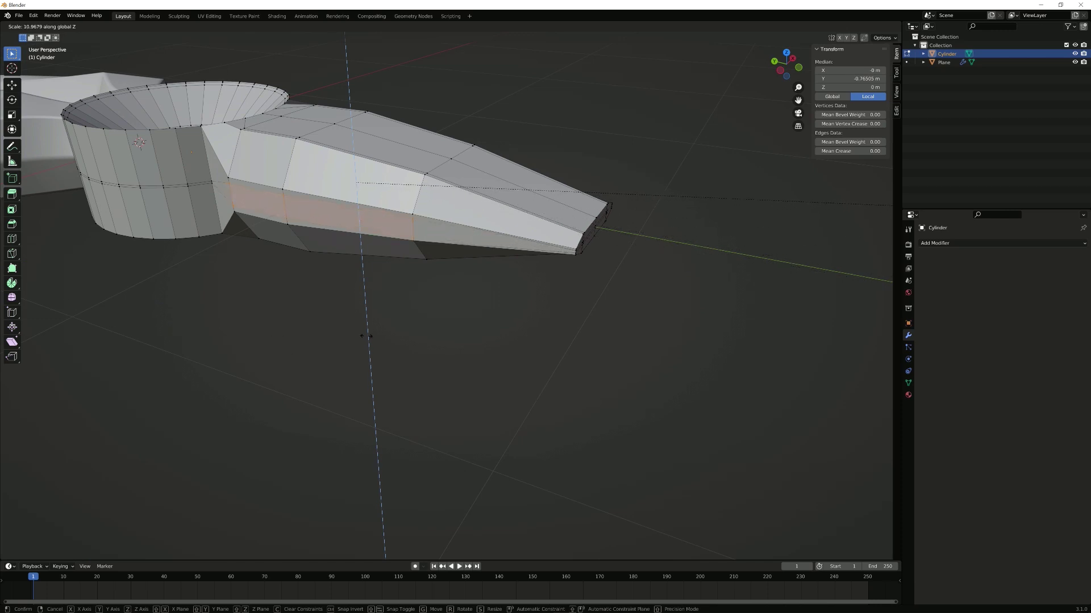
{"action": "left_click", "coordinate": [414, 253]}
Step: Select the side vertices at the edge loop nearest the handle's end and scale them along Z to about 0.65, then deselect everything
{"action": "right_click", "coordinate": [412, 249]}
{"action": "right_click", "coordinate": [414, 208], "text": "shift"}
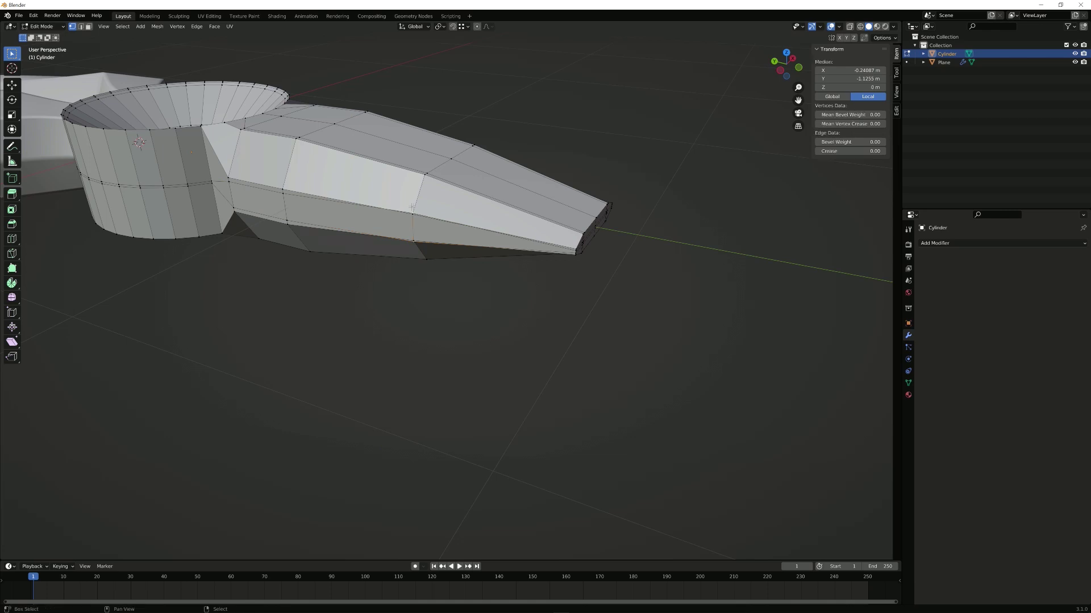
{"action": "right_click", "coordinate": [414, 207], "text": "shift"}
{"action": "right_click", "coordinate": [415, 206], "text": "shift"}
{"action": "middle_click_drag", "start_coordinate": [415, 206], "coordinate": [450, 268]}
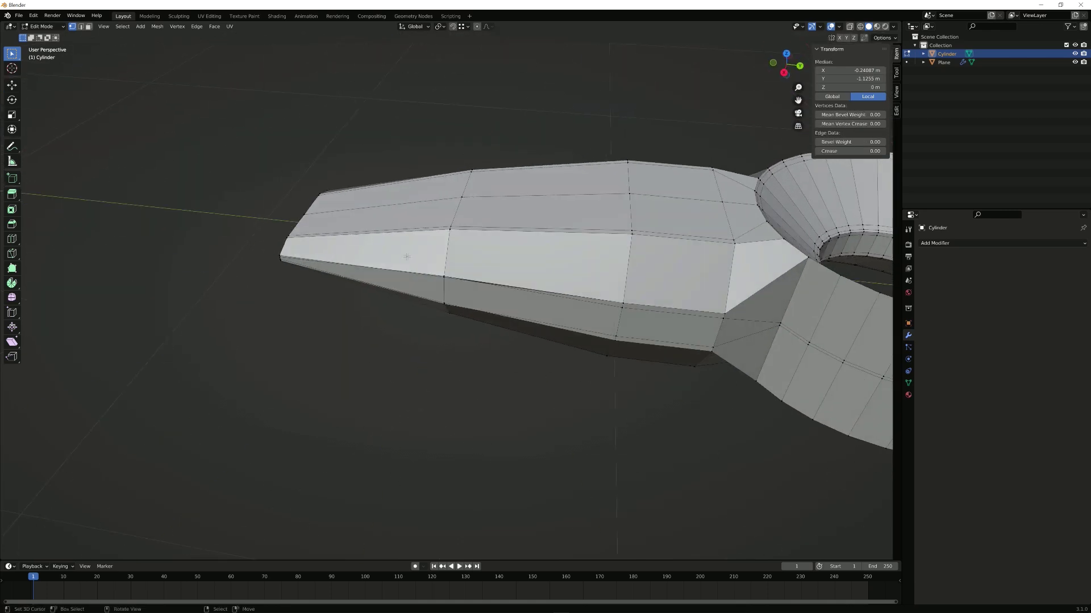
{"action": "left_click", "coordinate": [450, 268]}
{"action": "right_click", "coordinate": [439, 309], "text": "shift"}
{"action": "middle_click_drag", "start_coordinate": [477, 333], "coordinate": [532, 286]}
{"action": "key", "text": "s"}
{"action": "key", "text": "z"}
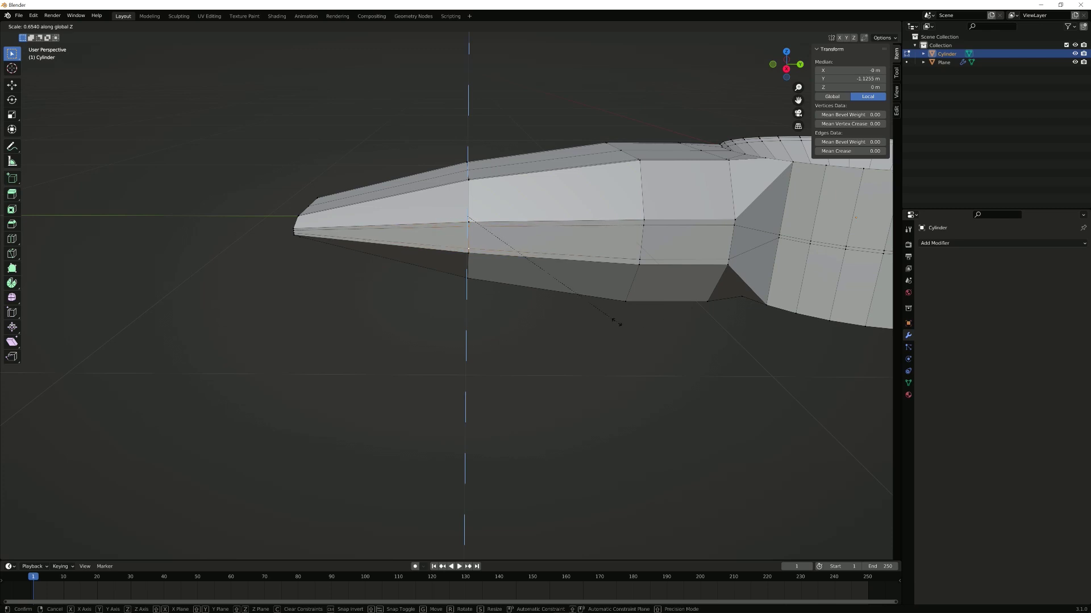
{"action": "left_click", "coordinate": [617, 322]}
{"action": "middle_click_drag", "start_coordinate": [616, 322], "coordinate": [531, 275]}
{"action": "key", "text": "alt+a"}
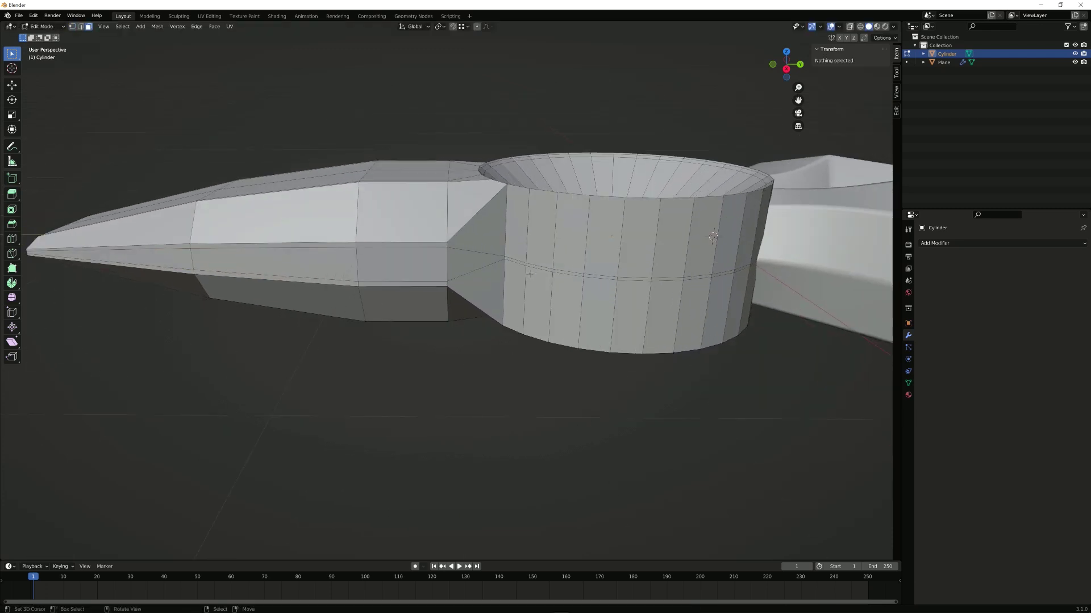
Step: Select the segments of the narrow horizontal edge pair around the ring's outer wall, up to both sides of the handle
{"action": "right_click", "coordinate": [522, 258]}
{"action": "key", "text": "2"}
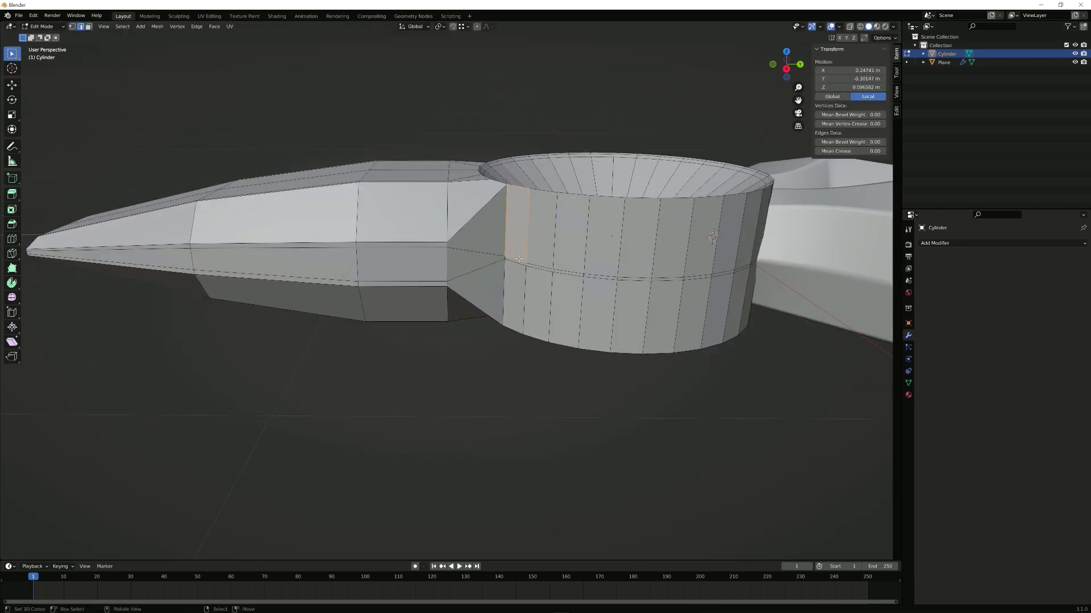
{"action": "right_click", "coordinate": [520, 261]}
{"action": "left_click", "coordinate": [728, 267], "text": "ctrl"}
{"action": "middle_click_drag", "start_coordinate": [728, 267], "coordinate": [574, 273]}
{"action": "middle_click_drag", "start_coordinate": [426, 299], "coordinate": [377, 243]}
{"action": "left_click", "coordinate": [385, 244], "text": "ctrl"}
{"action": "right_click", "coordinate": [385, 244], "text": "shift"}
{"action": "middle_click_drag", "start_coordinate": [284, 261], "coordinate": [329, 267]}
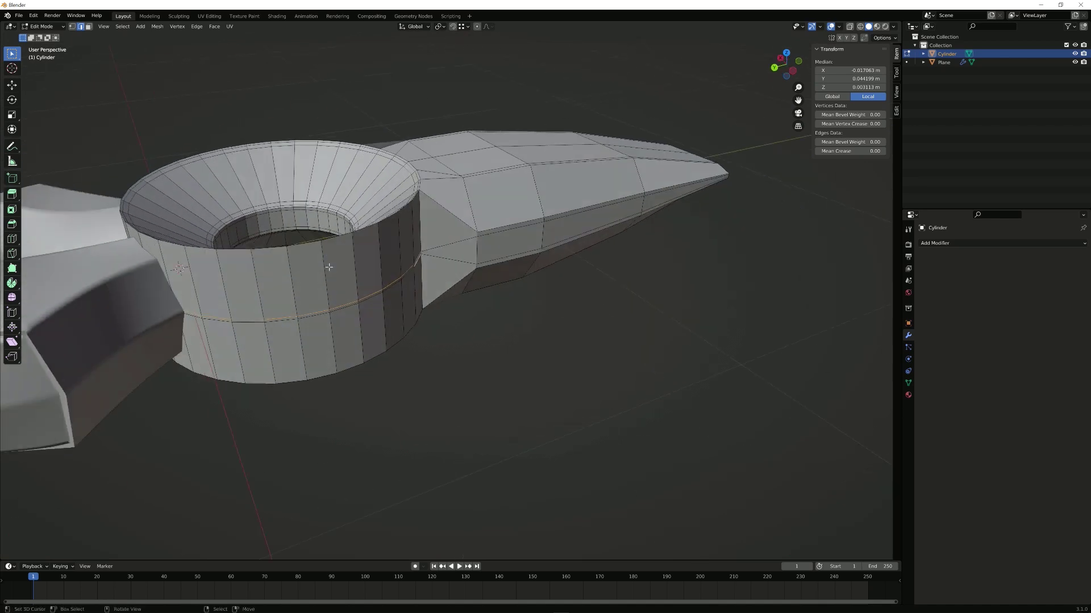
{"action": "right_click", "coordinate": [308, 319], "text": "ctrl"}
{"action": "middle_click_drag", "start_coordinate": [253, 315], "coordinate": [402, 321]}
{"action": "right_click", "coordinate": [429, 363], "text": "ctrl"}
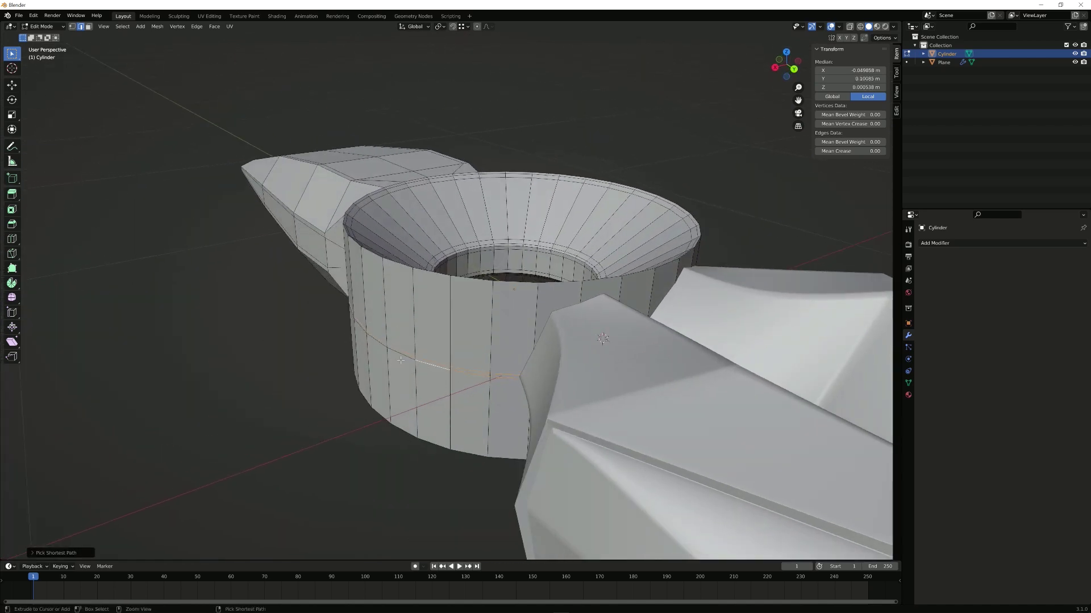
{"action": "middle_click_drag", "start_coordinate": [421, 360], "coordinate": [453, 333]}
{"action": "left_click", "coordinate": [516, 250], "text": "ctrl"}
Step: Scale the selected ring edges apart along Z so they lie close to the upper and lower rims
{"action": "key", "text": "s"}
{"action": "key", "text": "z"}
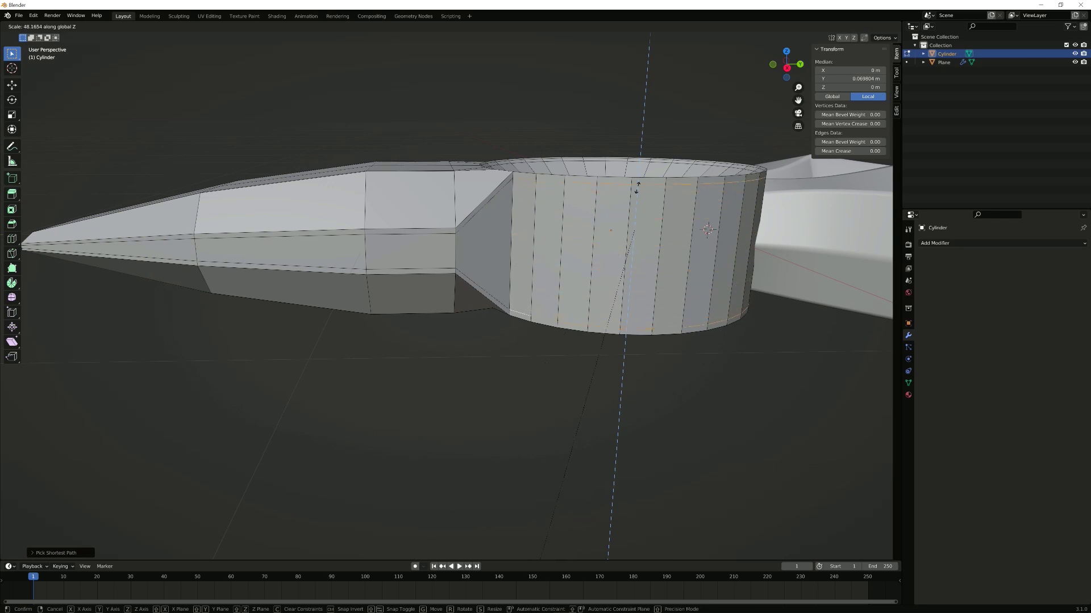
{"action": "left_click", "coordinate": [624, 225]}
{"action": "middle_click_drag", "start_coordinate": [623, 225], "coordinate": [527, 247]}
Step: Return to Object Mode and add a level 2 Subdivision Surface modifier to the ring-and-handle object
{"action": "key", "text": "Tab"}
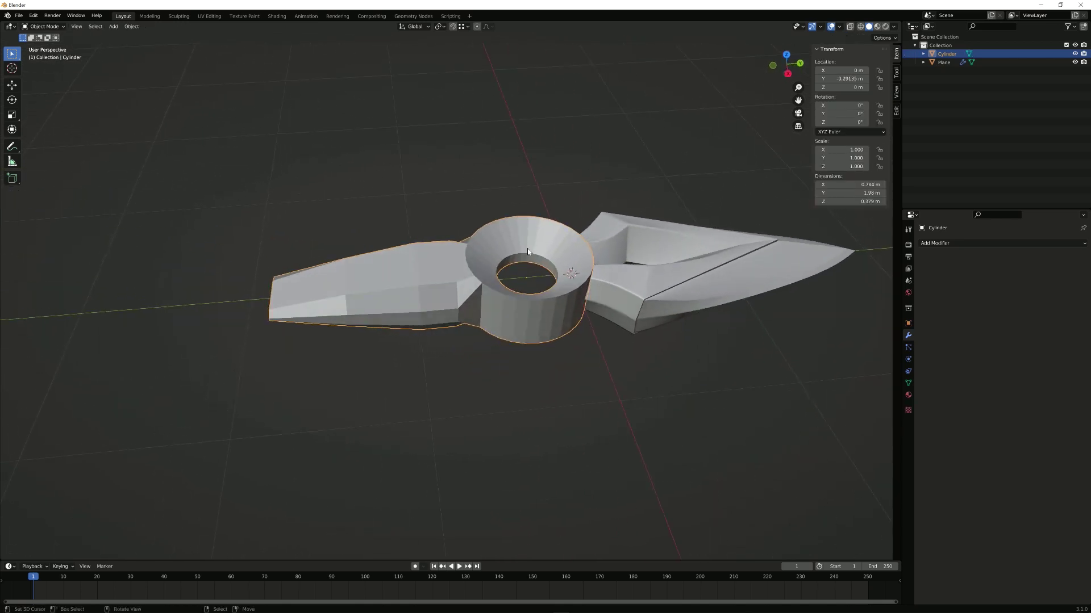
{"action": "key", "text": "ctrl+3"}
{"action": "key", "text": "ctrl+2"}
{"action": "middle_click_drag", "start_coordinate": [403, 254], "coordinate": [464, 240]}
{"action": "scroll", "coordinate": [500, 267], "scroll_direction": "up", "scroll_amount": 5}
Step: Add an edge loop at the handle's transition to the ring and slide it close to the ring
{"action": "key", "text": "Tab"}
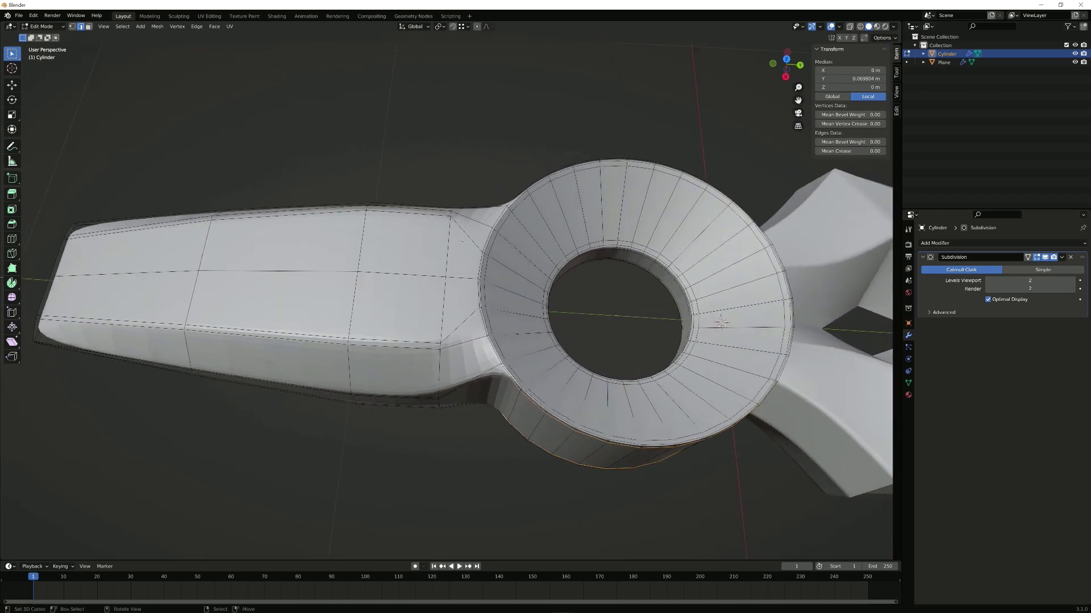
{"action": "key", "text": "ctrl+r"}
{"action": "left_click", "coordinate": [464, 239]}
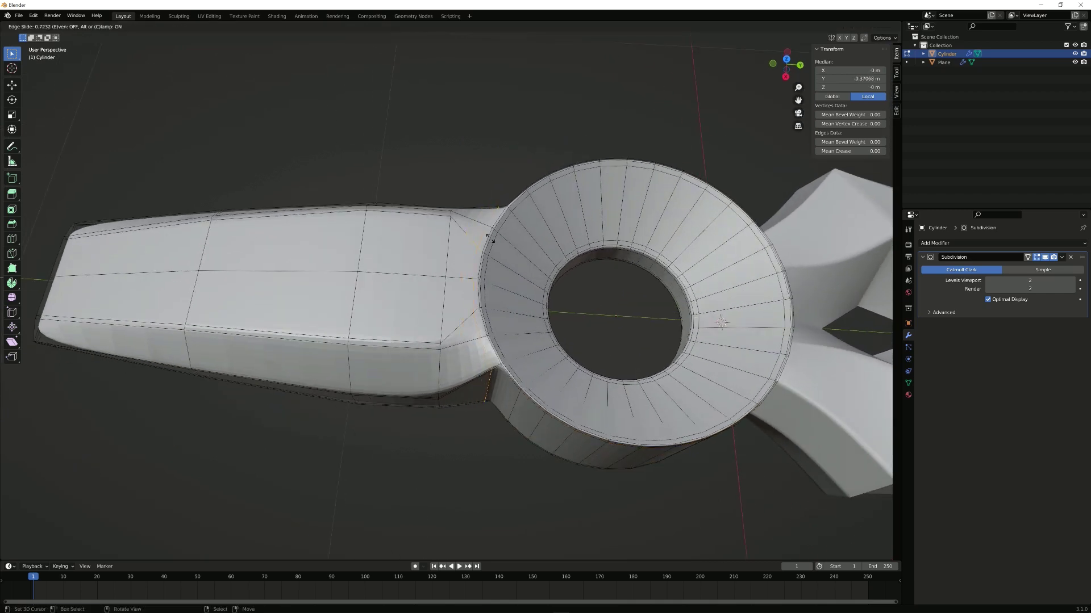
{"action": "left_click", "coordinate": [480, 252]}
{"action": "key", "text": "Tab"}
Step: Shade the ring-and-handle object smooth
{"action": "middle_click_drag", "start_coordinate": [479, 252], "coordinate": [231, 289]}
{"action": "right_click", "coordinate": [468, 230]}
{"action": "left_click", "coordinate": [468, 228]}
{"action": "scroll", "coordinate": [493, 254], "scroll_direction": "down", "scroll_amount": 5}
Step: Select the blade together with the handle, flatten both along Z to a blade thickness of about 0.33 m, and apply the scale
{"action": "left_click", "coordinate": [230, 289]}
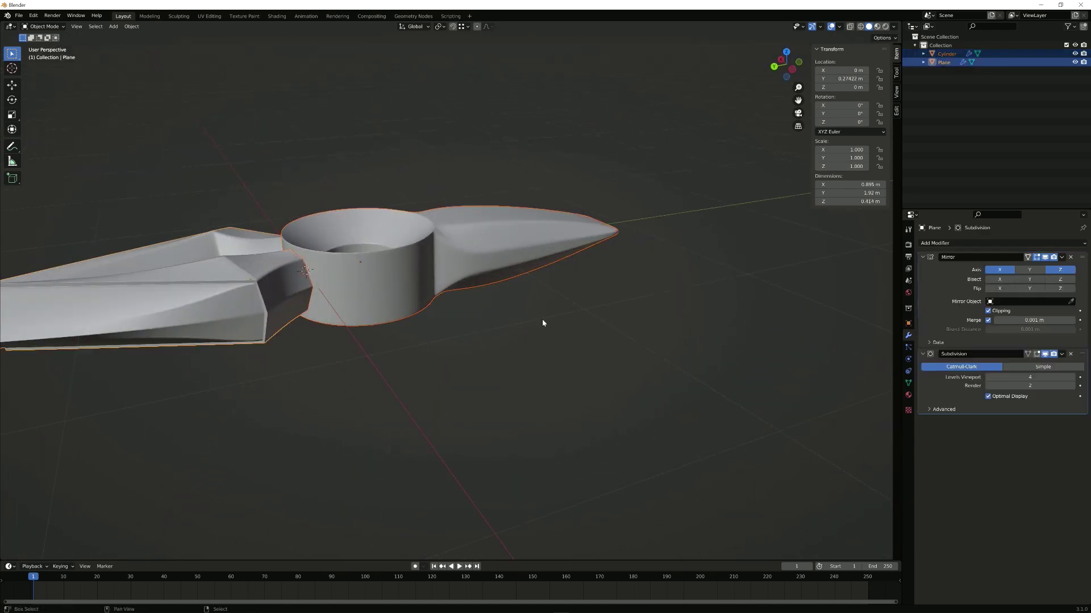
{"action": "key", "text": "s"}
{"action": "key", "text": "z"}
{"action": "left_click", "coordinate": [642, 315]}
{"action": "middle_click_drag", "start_coordinate": [642, 315], "coordinate": [467, 308]}
{"action": "key", "text": "ctrl+a"}
{"action": "left_click", "coordinate": [454, 325]}
{"action": "left_click", "coordinate": [502, 308]}
{"action": "left_click", "coordinate": [515, 285]}
Step: Select only the blade and apply its Mirror modifier
{"action": "scroll", "coordinate": [424, 319], "scroll_direction": "up", "scroll_amount": 5}
{"action": "right_click", "coordinate": [776, 319]}
{"action": "scroll", "coordinate": [774, 307], "scroll_direction": "down", "scroll_amount": 1}
{"action": "middle_click_drag", "start_coordinate": [771, 295], "coordinate": [676, 317], "text": "shift"}
{"action": "left_click", "coordinate": [1062, 257]}
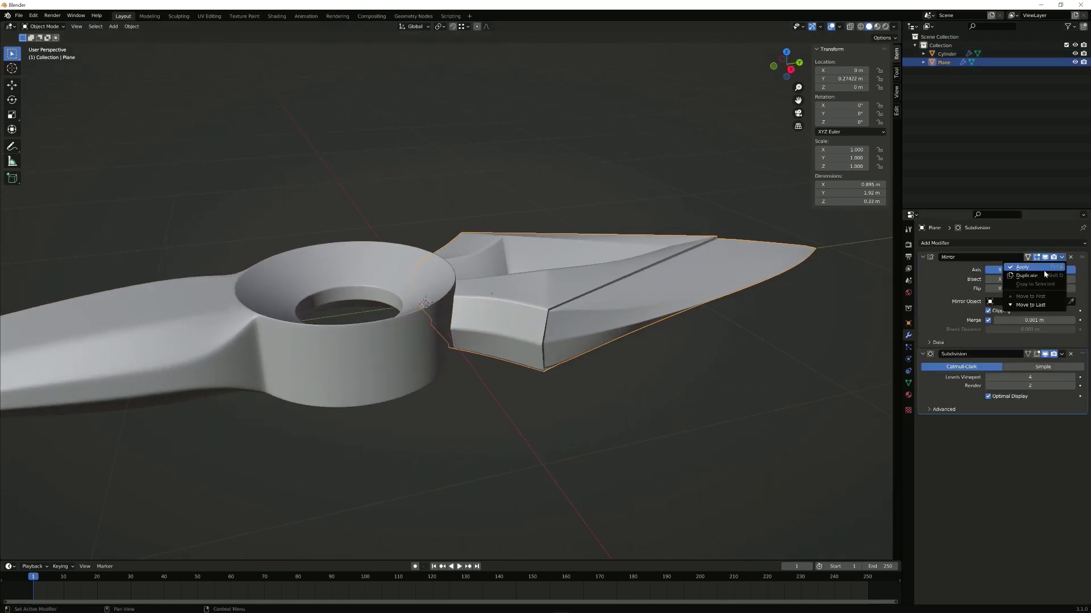
{"action": "middle_click_drag", "start_coordinate": [740, 295], "coordinate": [602, 349]}
{"action": "key", "text": "Tab"}
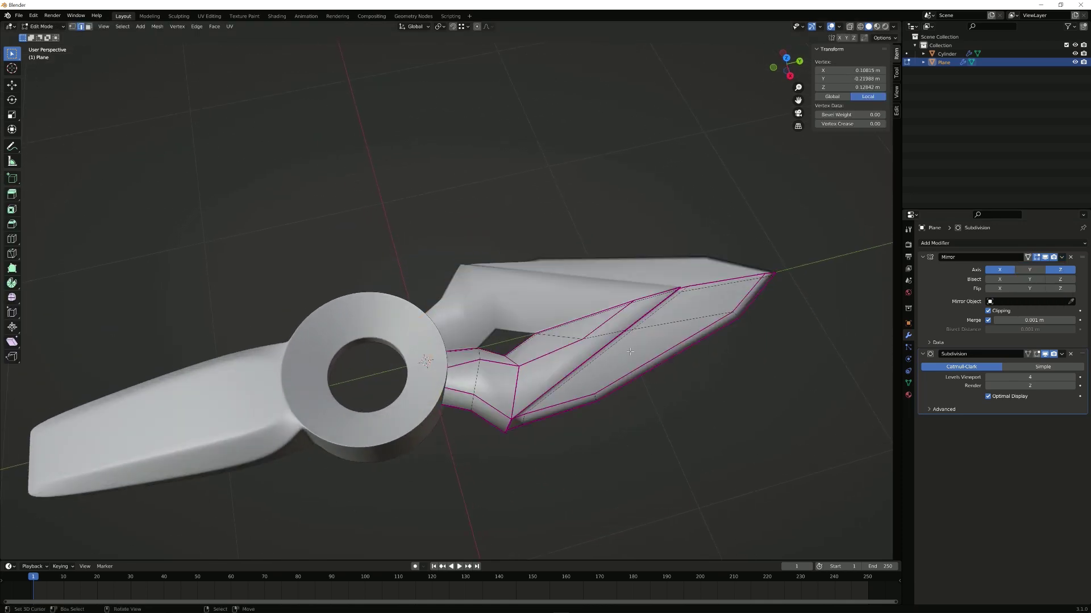
{"action": "scroll", "coordinate": [629, 351], "scroll_direction": "up", "scroll_amount": 2}
{"action": "right_click", "coordinate": [390, 266], "text": "alt"}
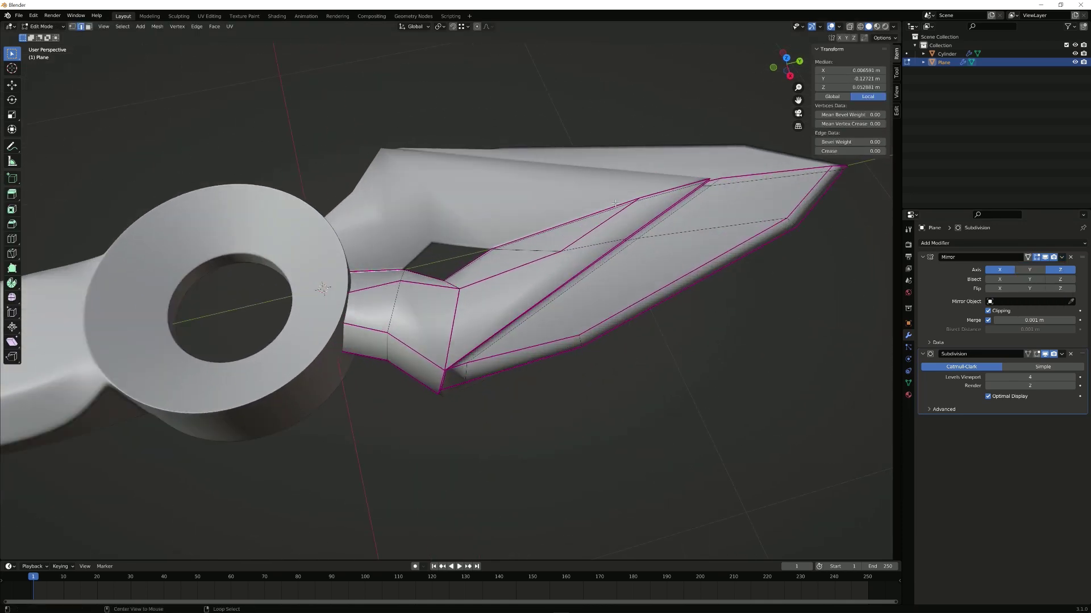
{"action": "scroll", "coordinate": [486, 296], "scroll_direction": "down", "scroll_amount": 1}
{"action": "key", "text": "Tab"}
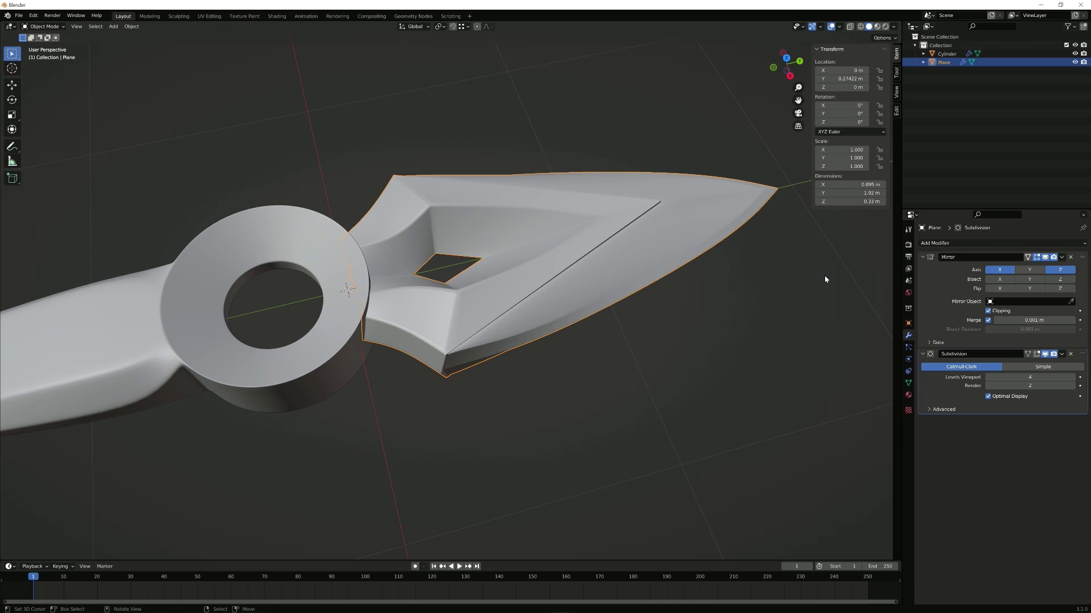
{"action": "left_click", "coordinate": [1062, 257]}
{"action": "left_click", "coordinate": [1048, 268]}
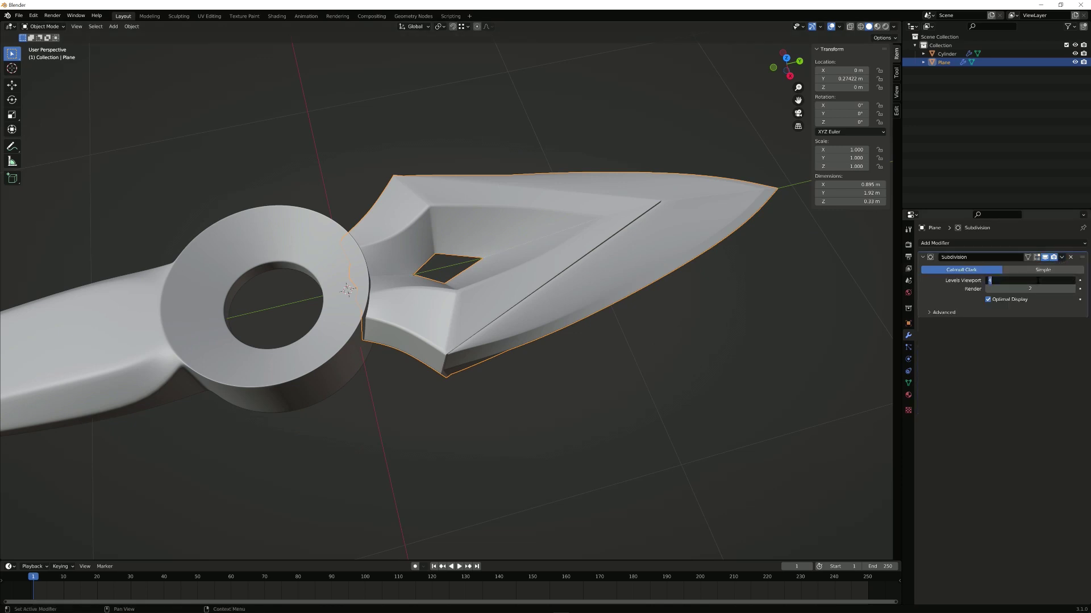
Step: Set the blade's Subdivision viewport level to 3 and apply the modifier
{"action": "type", "text": "3"}
{"action": "key", "text": "Return"}
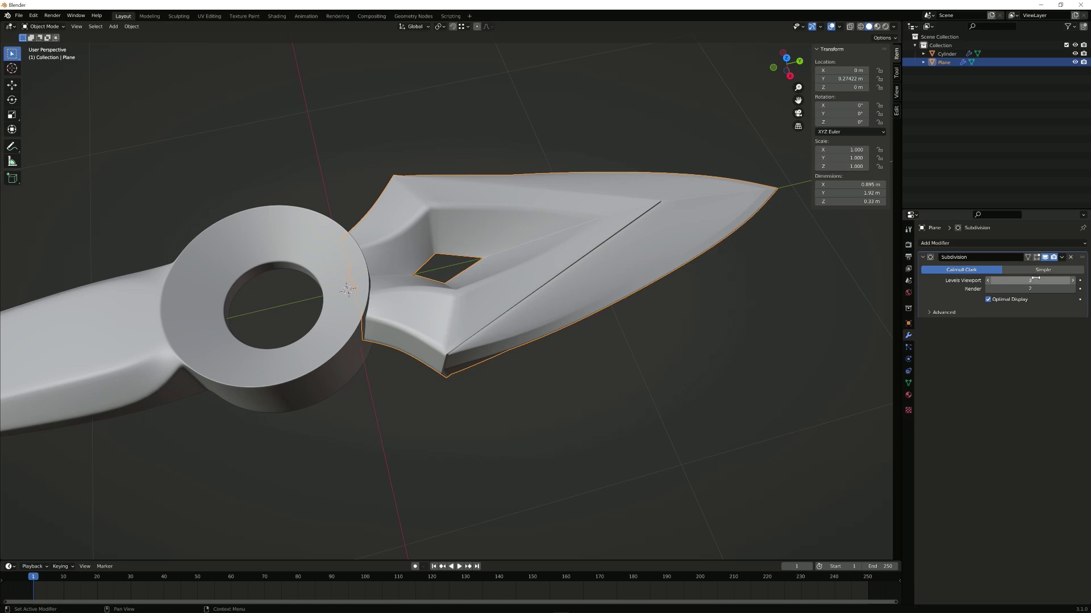
{"action": "left_click", "coordinate": [1058, 257]}
{"action": "left_click", "coordinate": [1061, 258]}
{"action": "left_click", "coordinate": [1057, 267]}
{"action": "middle_click_drag", "start_coordinate": [642, 292], "coordinate": [622, 296]}
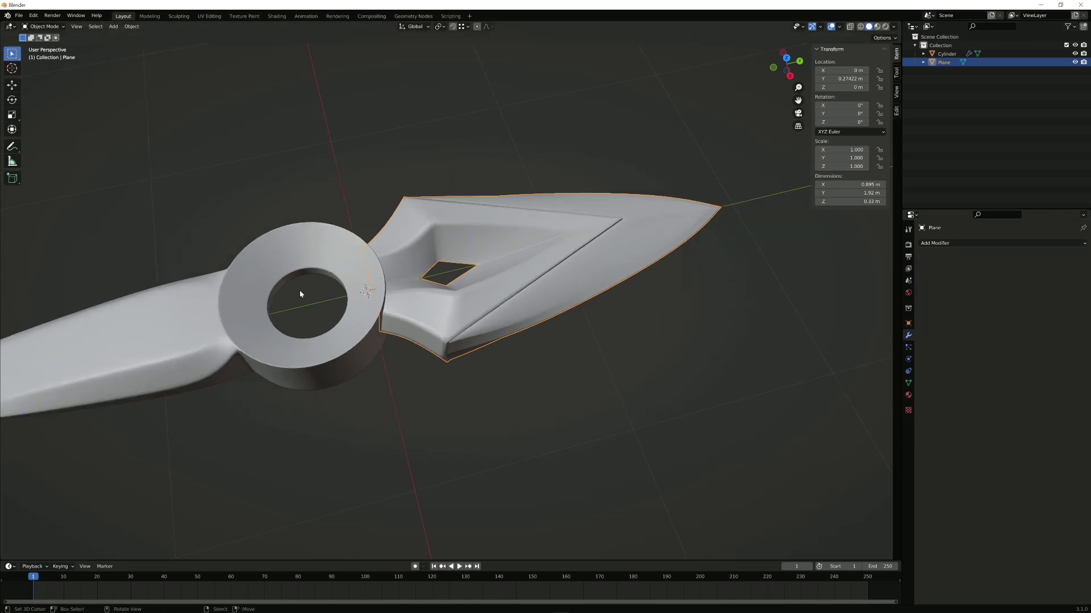
Step: Join the ring-and-handle object into the blade and add a level 2 Subdivision Surface modifier to the joined dagger
{"action": "left_click", "coordinate": [349, 291]}
{"action": "left_click", "coordinate": [499, 292], "text": "shift"}
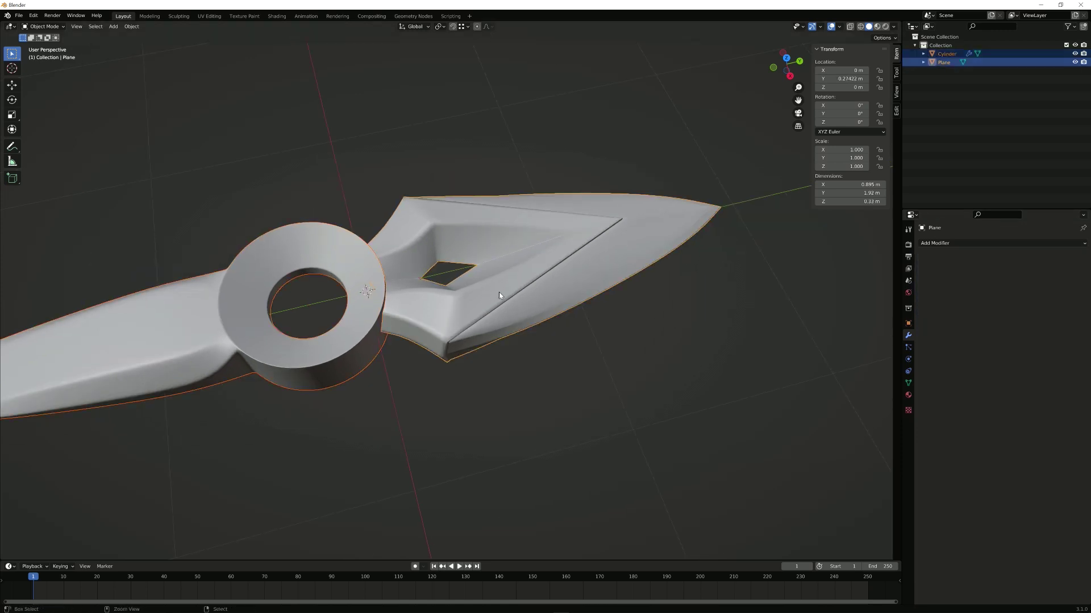
{"action": "left_click", "coordinate": [370, 275]}
{"action": "left_click", "coordinate": [482, 281], "text": "shift"}
{"action": "key", "text": "ctrl+j"}
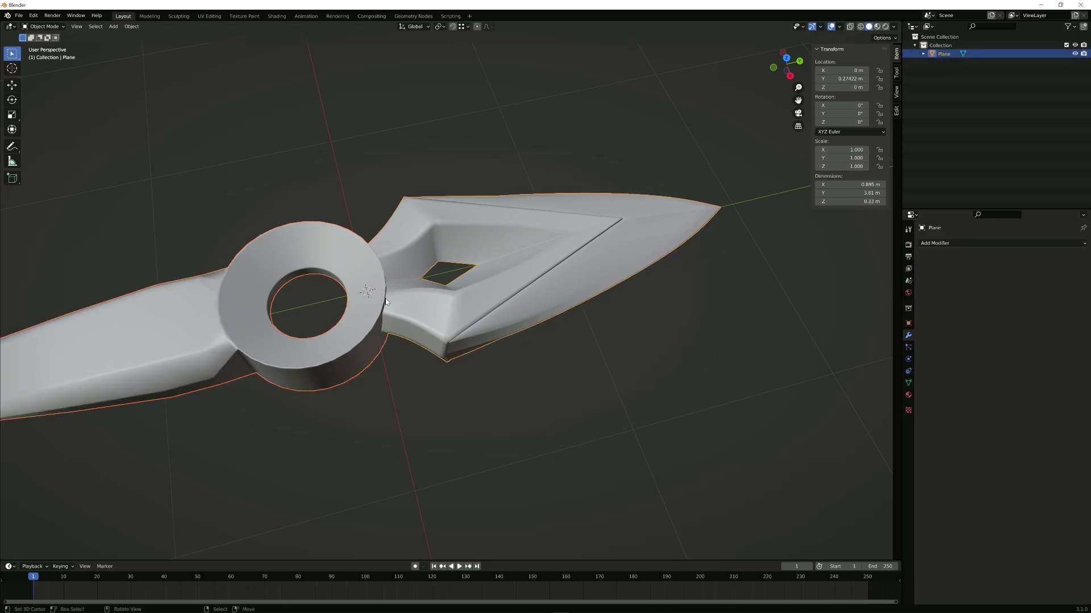
{"action": "key", "text": "ctrl+2"}
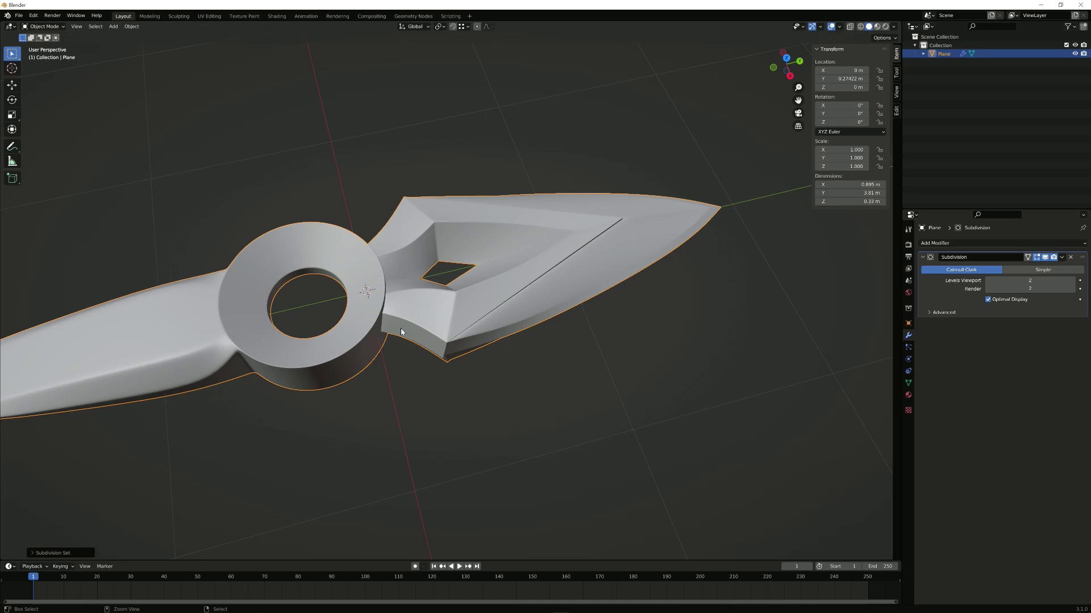
Step: Examine the joined dagger's smoothed surfaces from several angles
{"action": "left_click", "coordinate": [403, 366]}
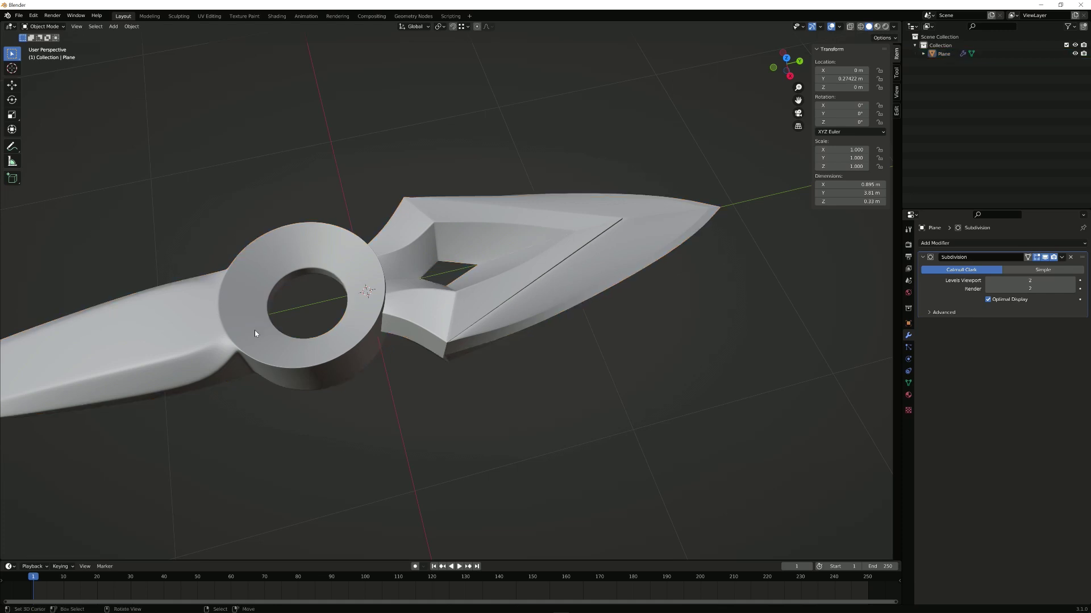
{"action": "left_click", "coordinate": [243, 260]}
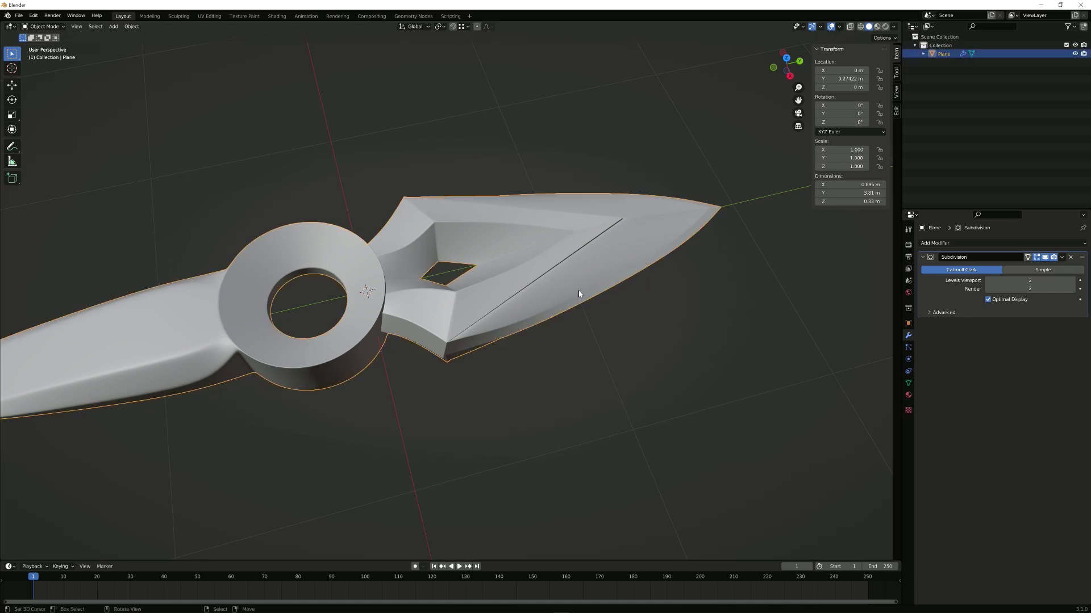
{"action": "scroll", "coordinate": [571, 266], "scroll_direction": "up", "scroll_amount": 3}
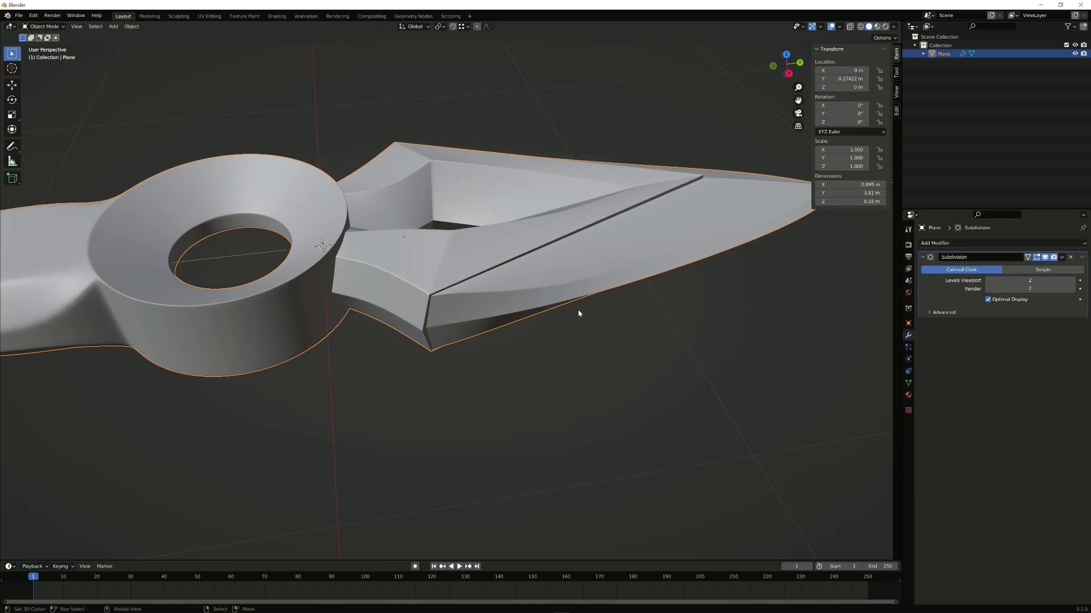
{"action": "scroll", "coordinate": [496, 279], "scroll_direction": "down", "scroll_amount": 2}
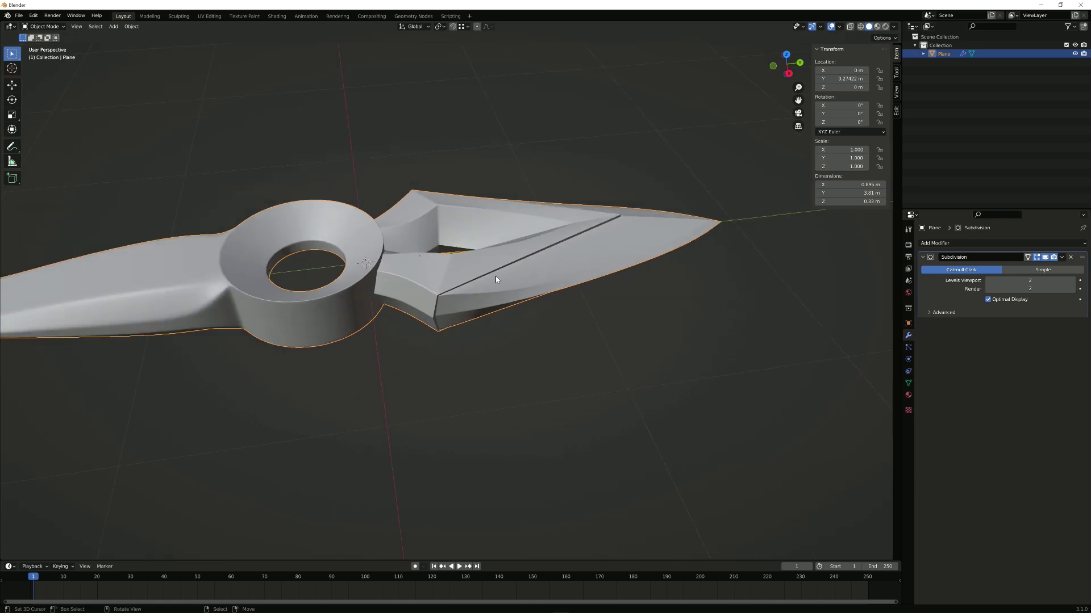
{"action": "middle_click_drag", "start_coordinate": [554, 289], "coordinate": [476, 260]}
{"action": "left_click", "coordinate": [387, 306]}
{"action": "middle_click_drag", "start_coordinate": [386, 307], "coordinate": [368, 142]}
{"action": "scroll", "coordinate": [568, 320], "scroll_direction": "up", "scroll_amount": 3}
{"action": "scroll", "coordinate": [368, 143], "scroll_direction": "down", "scroll_amount": 2}
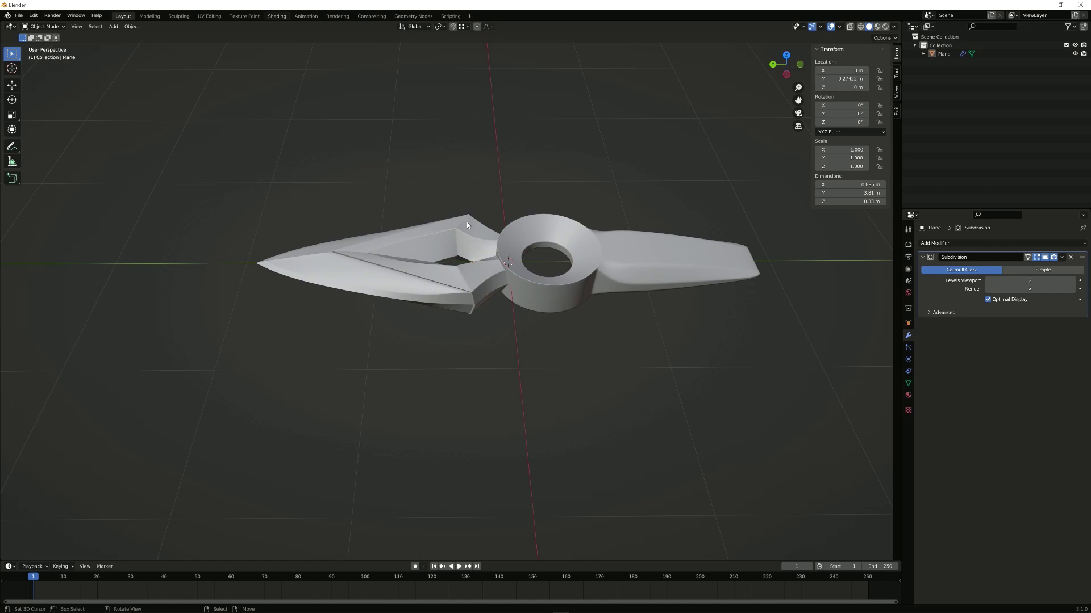
Step: Switch to the Shading workspace and select the dagger
{"action": "scroll", "coordinate": [494, 259], "scroll_direction": "up", "scroll_amount": 6}
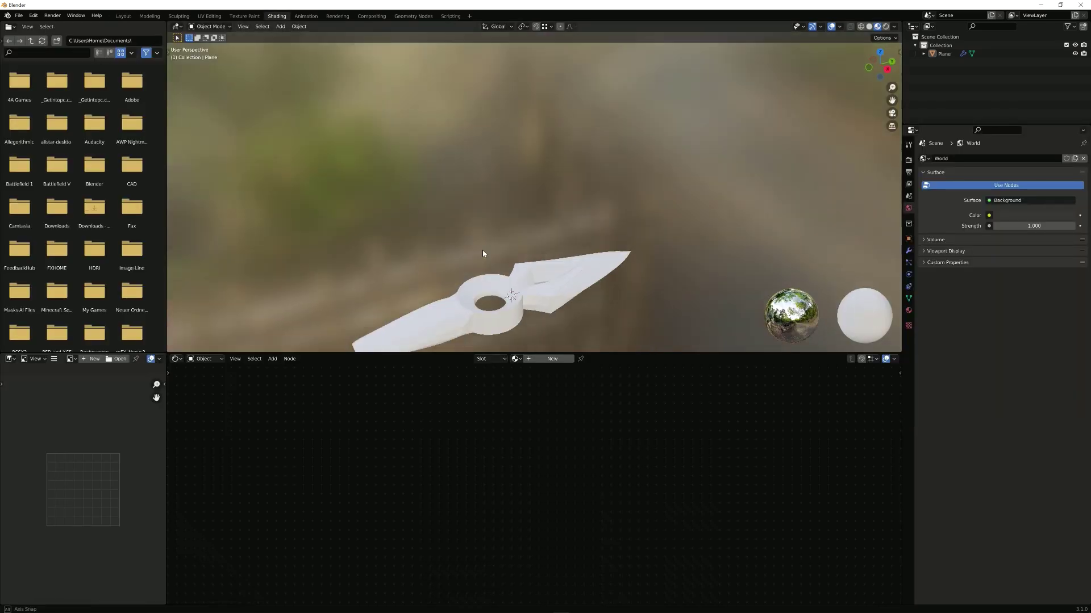
{"action": "mouse_move", "coordinate": [483, 250]}
{"action": "middle_mouse_down"}
{"action": "mouse_move", "coordinate": [612, 310]}
{"action": "mouse_move", "coordinate": [540, 243]}
{"action": "middle_mouse_up"}
{"action": "scroll", "coordinate": [523, 206], "scroll_direction": "up", "scroll_amount": 3}
{"action": "middle_click_drag", "start_coordinate": [523, 206], "coordinate": [576, 279], "text": "shift"}
{"action": "right_click", "coordinate": [575, 205]}
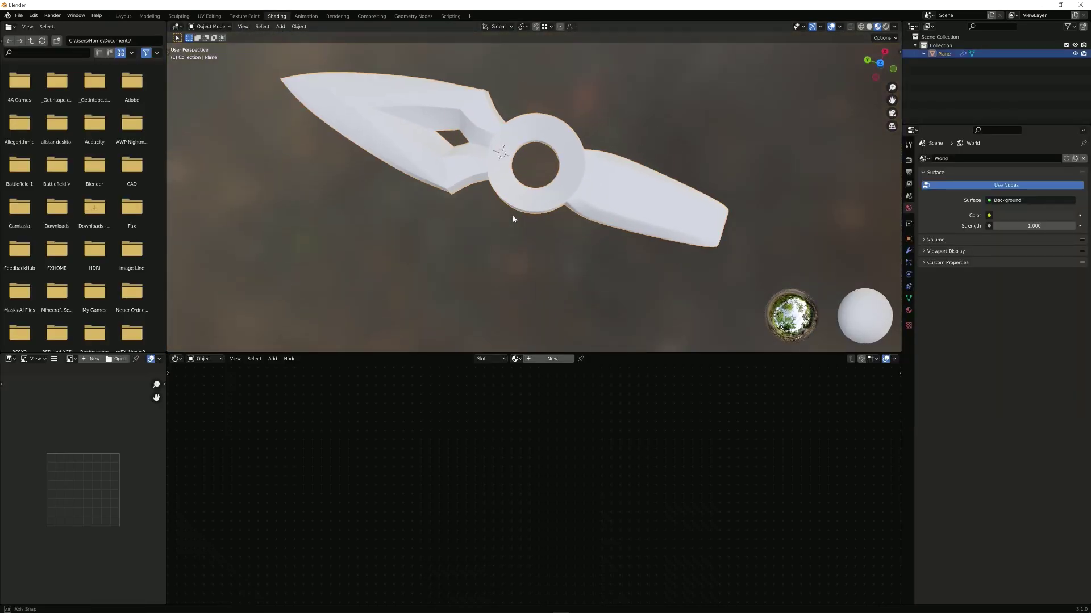
{"action": "middle_click_drag", "start_coordinate": [513, 214], "coordinate": [522, 186]}
Step: Give the dagger a new material and set its base color to black
{"action": "left_click", "coordinate": [551, 358]}
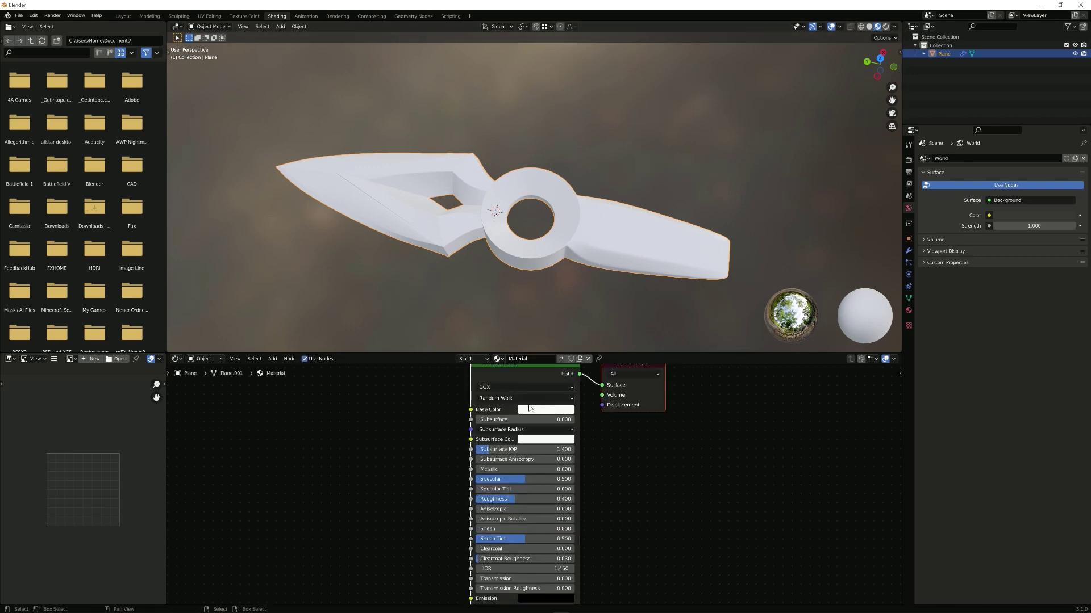
{"action": "left_click", "coordinate": [537, 409]}
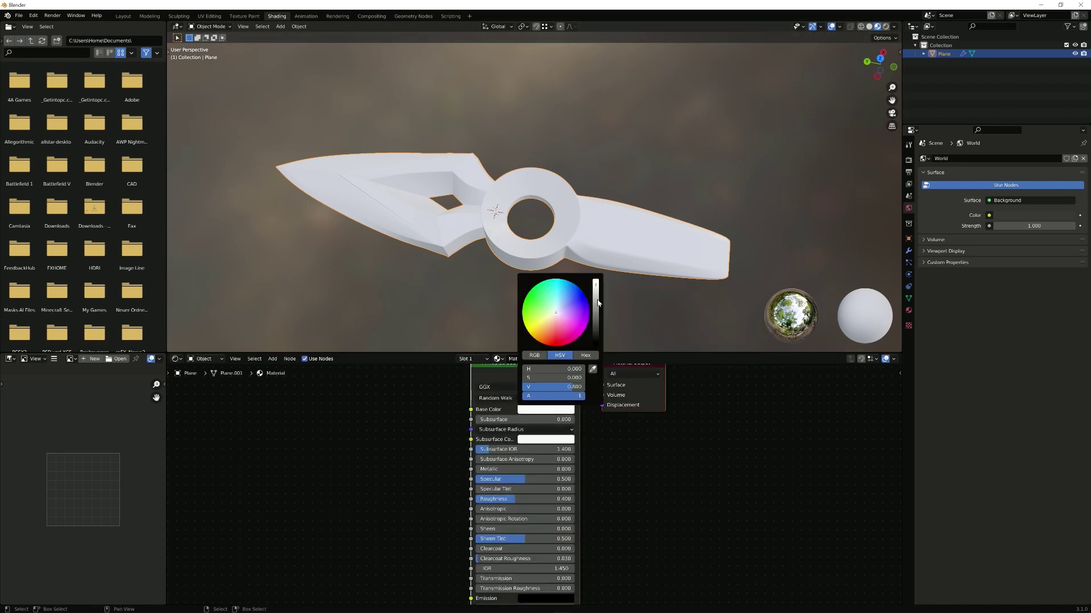
{"action": "left_click", "coordinate": [603, 343]}
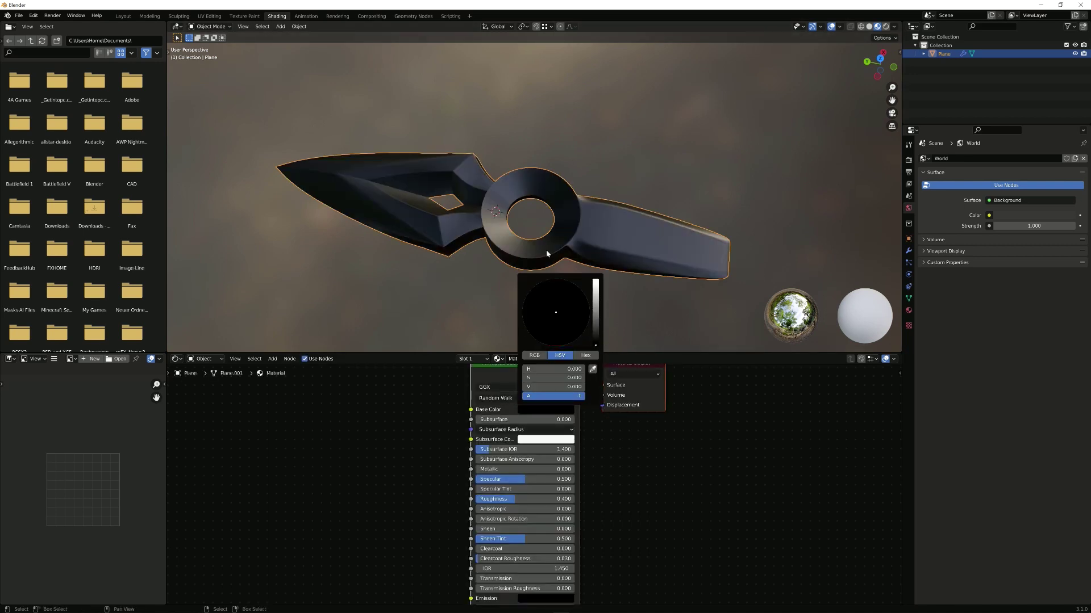
{"action": "scroll", "coordinate": [512, 438], "scroll_direction": "up", "scroll_amount": 2}
Step: Add a Noise Texture node, connect its Fac output to the shader's Roughness, and place it farther from the shader node
{"action": "key", "text": "shift+a"}
{"action": "left_click", "coordinate": [474, 433]}
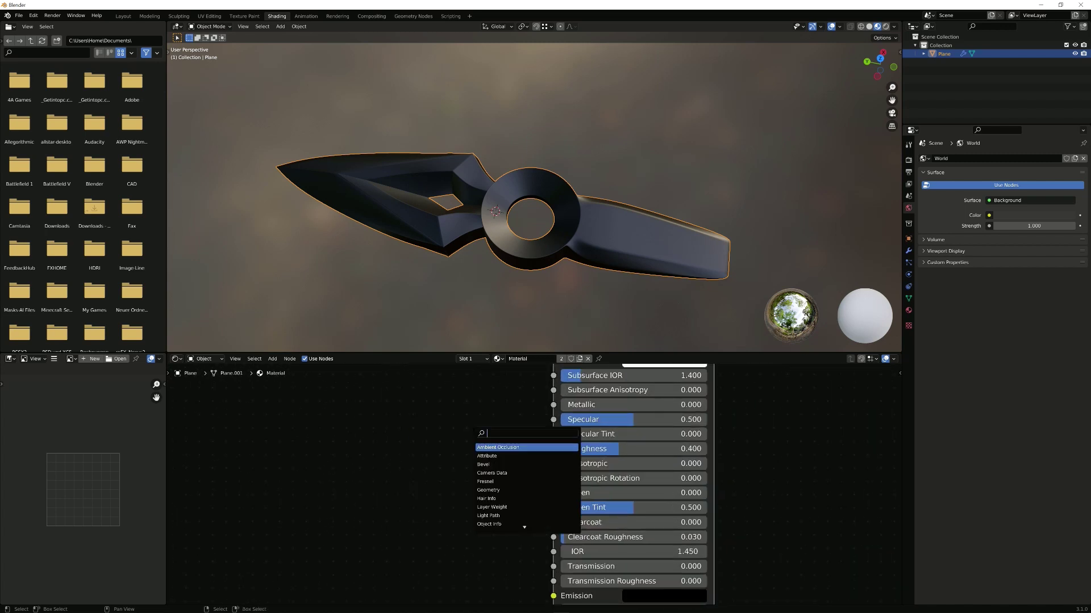
{"action": "type", "text": "nois"}
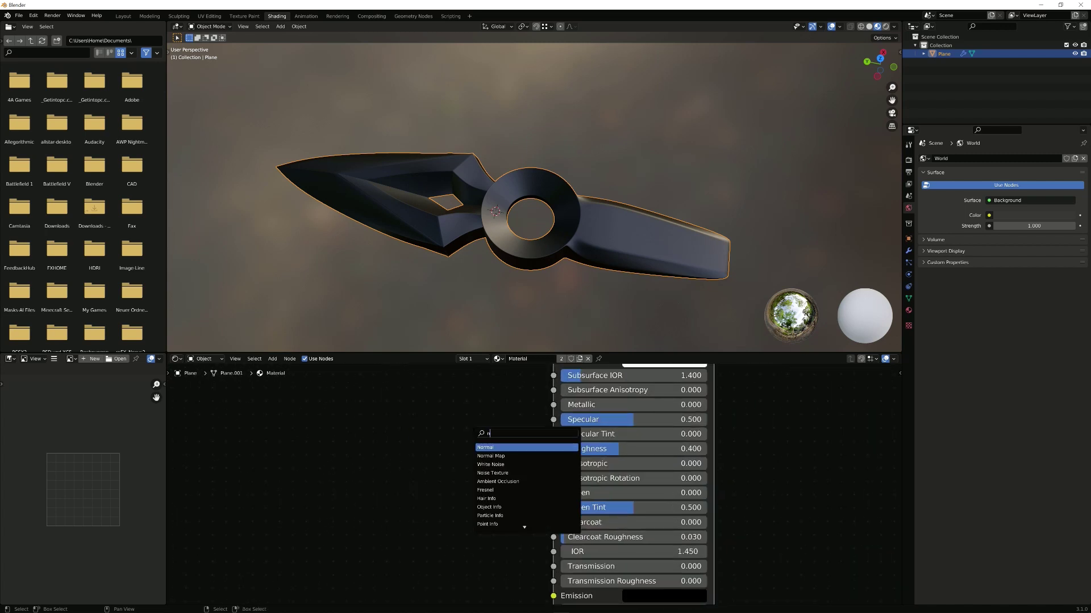
{"action": "left_click", "coordinate": [380, 402]}
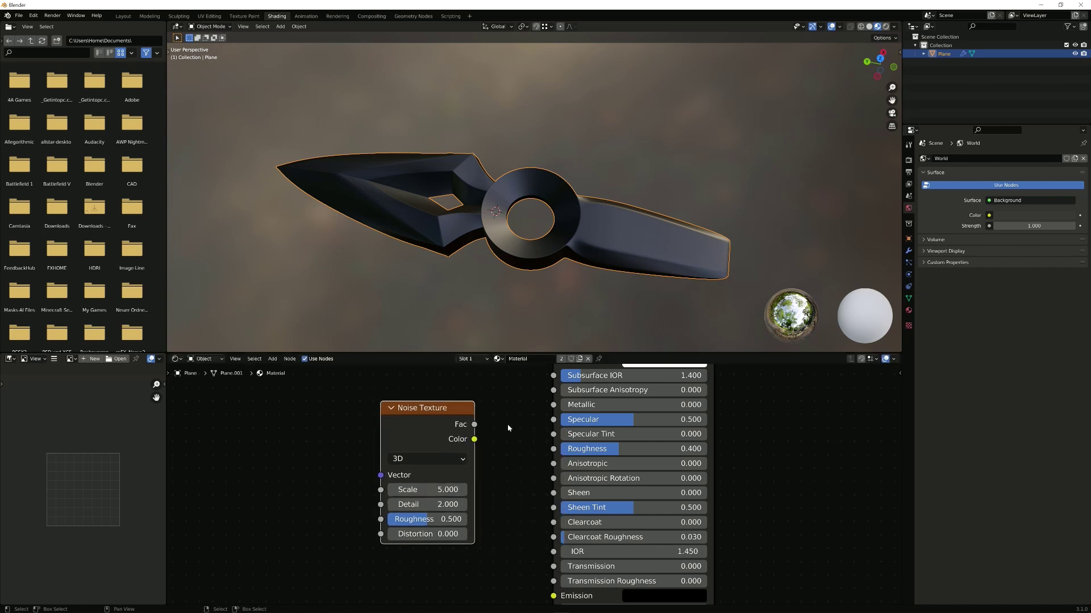
{"action": "left_click_drag", "start_coordinate": [482, 426], "coordinate": [556, 450]}
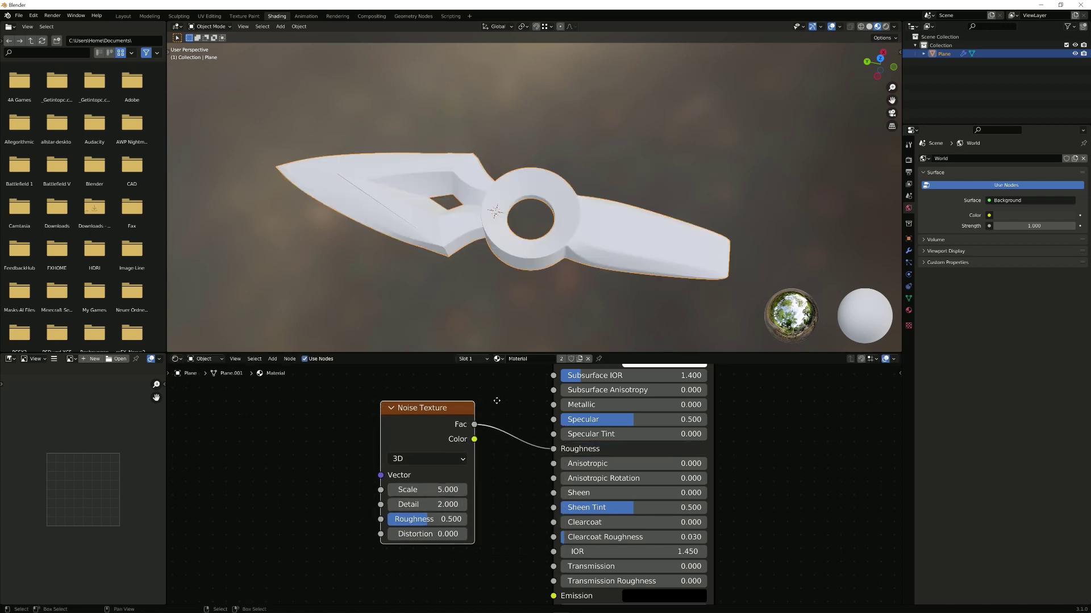
{"action": "middle_click_drag", "start_coordinate": [440, 428], "coordinate": [528, 405]}
{"action": "left_click_drag", "start_coordinate": [517, 394], "coordinate": [412, 439]}
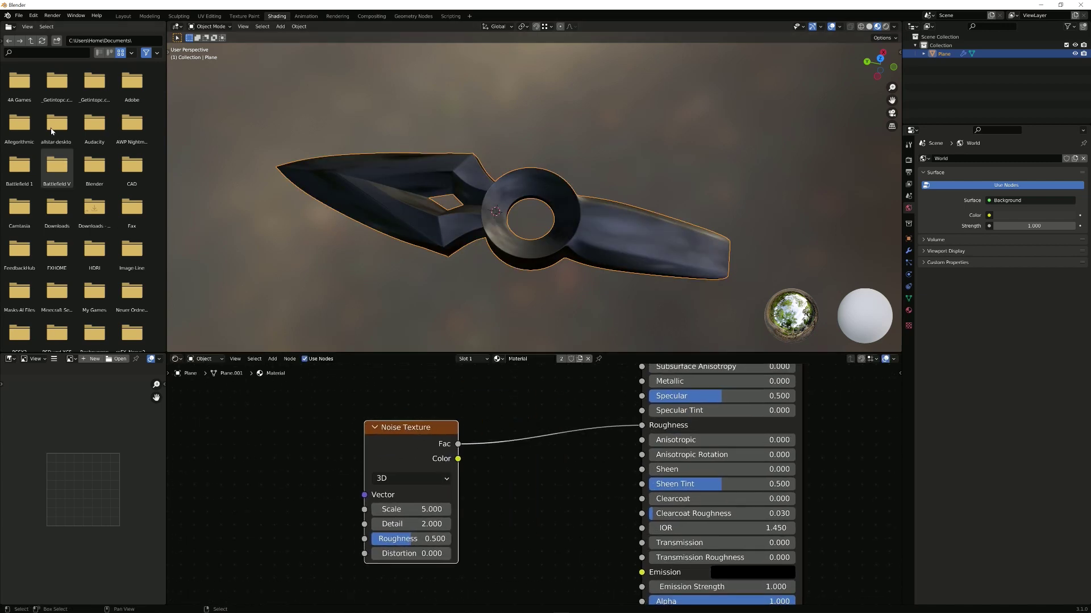
Step: Check in the add-on preferences whether the Node Wrangler add-on is enabled
{"action": "left_click", "coordinate": [33, 15]}
{"action": "left_click", "coordinate": [51, 143]}
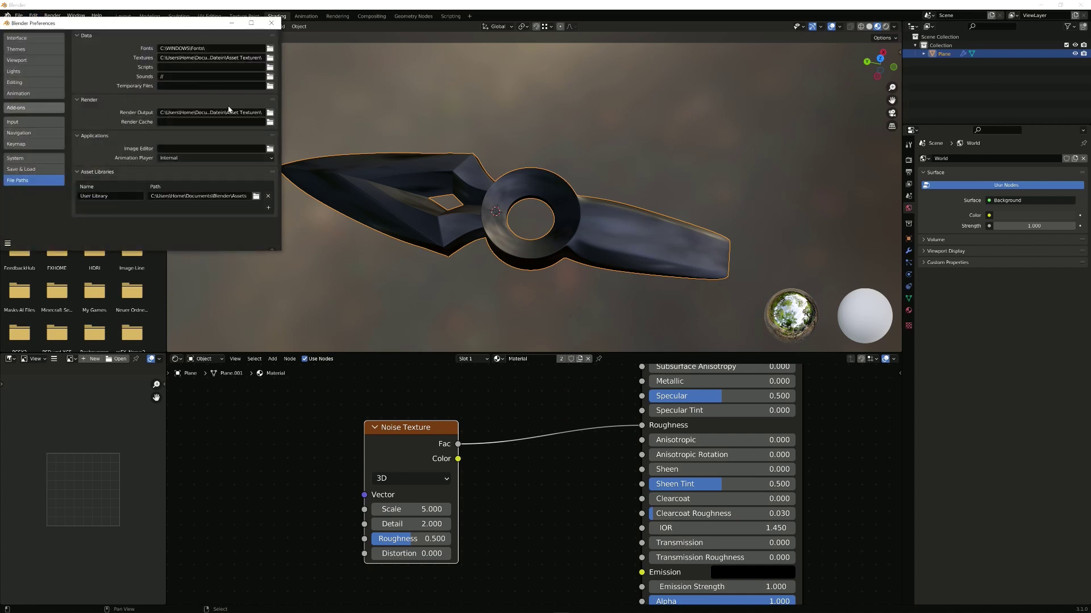
{"action": "left_click", "coordinate": [16, 107]}
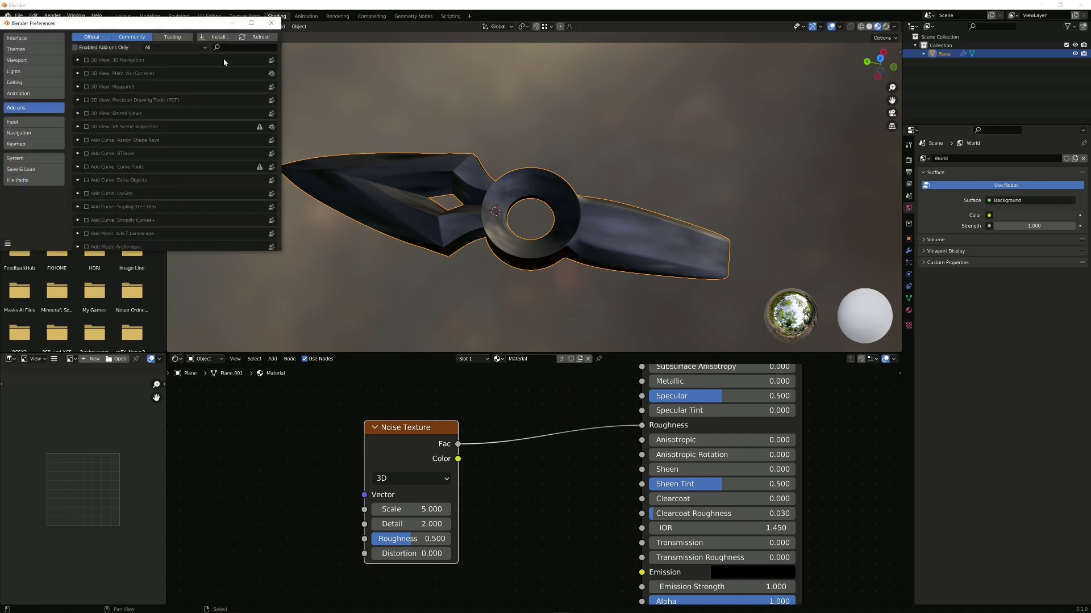
{"action": "left_click", "coordinate": [254, 46]}
{"action": "type", "text": "node"}
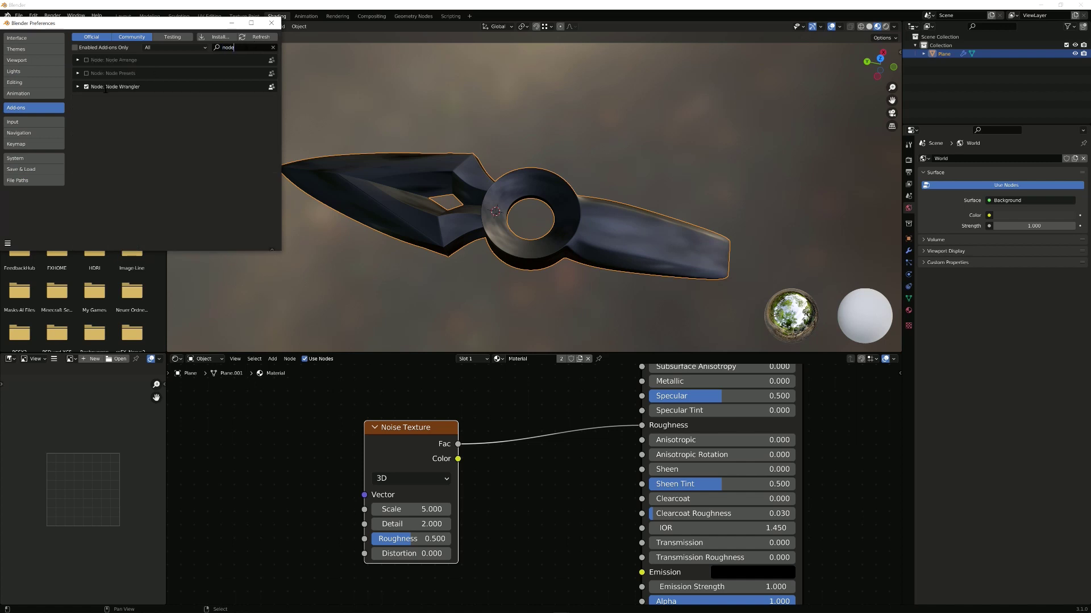
{"action": "left_click", "coordinate": [272, 24]}
Step: Preview the Noise Texture on the dagger and insert a ColorRamp node between its Fac output and the shader's Roughness
{"action": "middle_click_drag", "start_coordinate": [471, 430], "coordinate": [429, 389]}
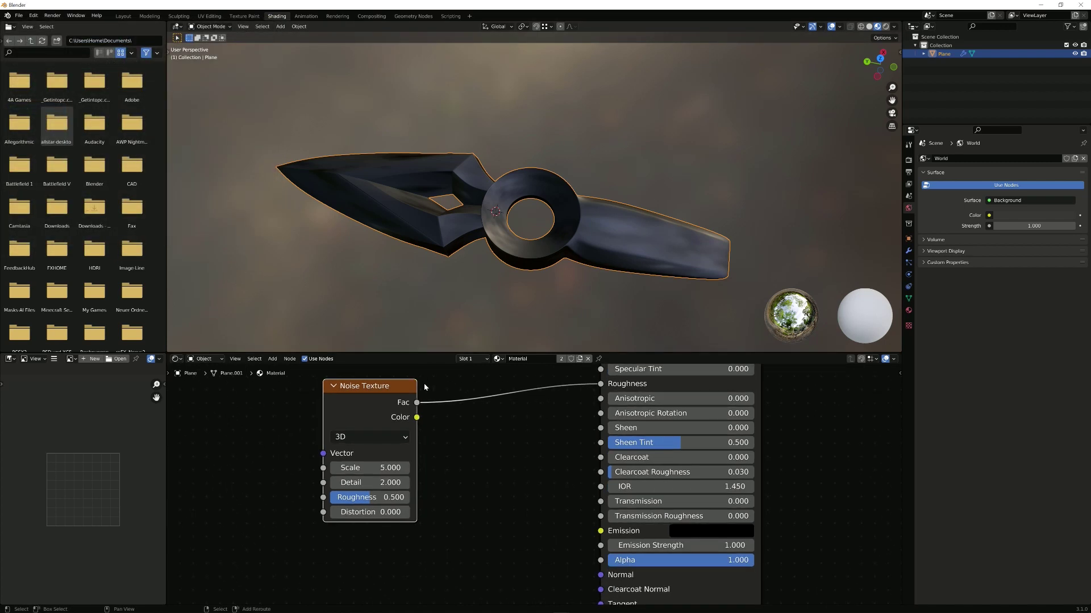
{"action": "left_click", "coordinate": [410, 387], "text": "ctrl+shift"}
{"action": "left_click_drag", "start_coordinate": [417, 402], "coordinate": [519, 392]}
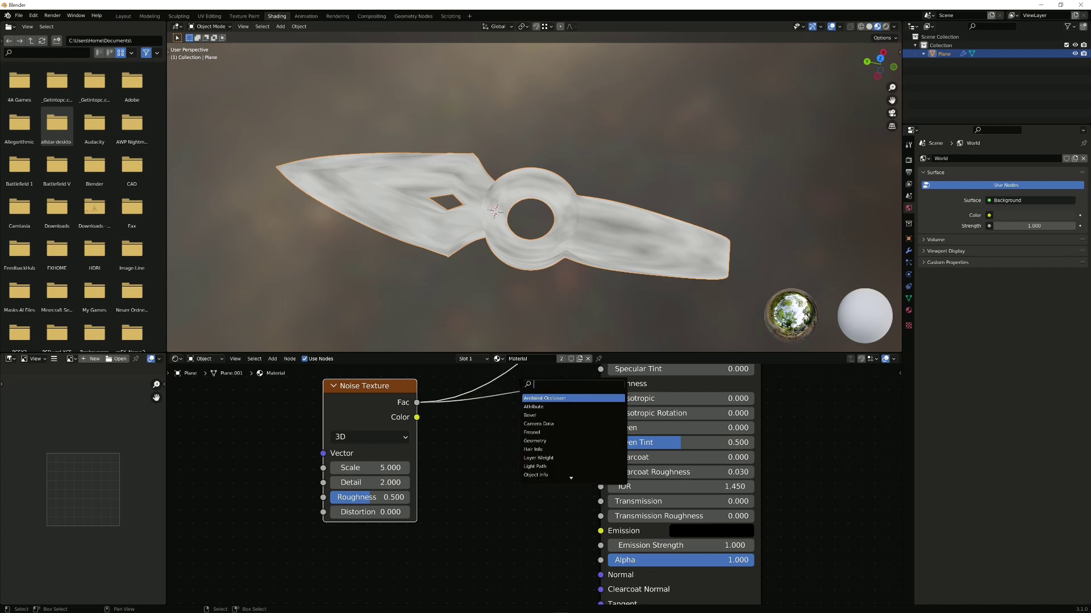
{"action": "type", "text": "colo"}
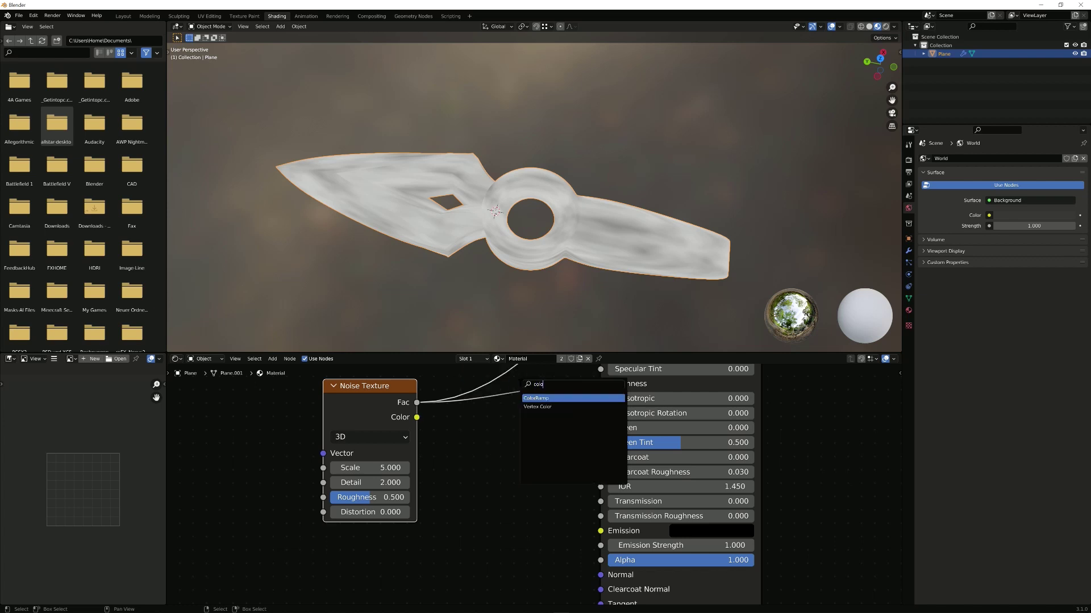
{"action": "type", "text": "r"}
{"action": "key", "text": "Return"}
{"action": "left_click", "coordinate": [514, 463]}
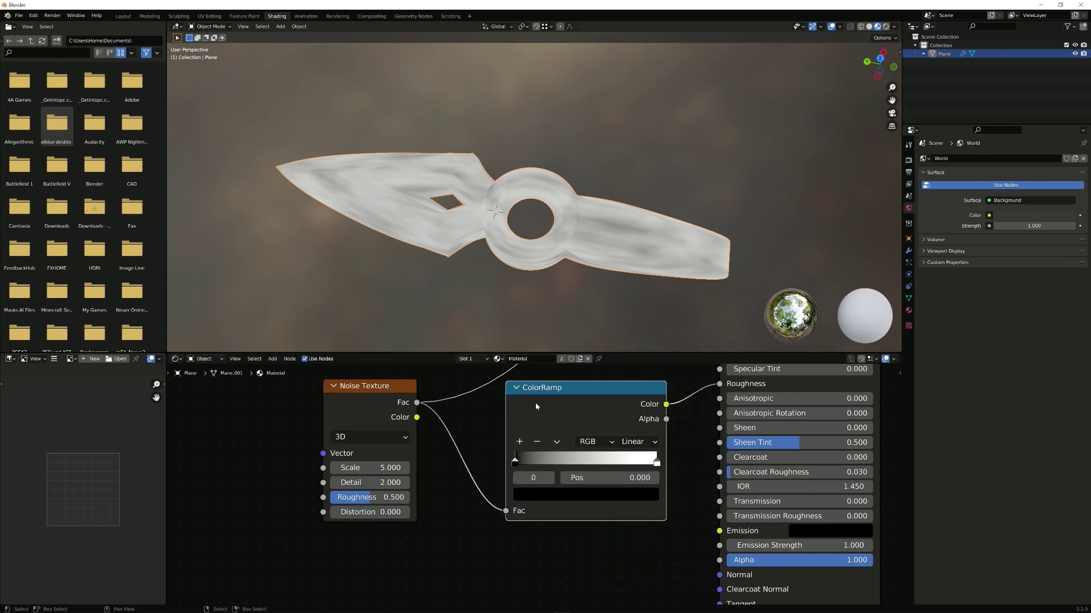
Step: Set the Noise Texture's Detail to 15 and Roughness to about 0.967, and move the ColorRamp's black stop to about 0.352
{"action": "left_click_drag", "start_coordinate": [525, 463], "coordinate": [556, 463]}
{"action": "mouse_move", "coordinate": [369, 483]}
{"action": "left_mouse_down"}
{"action": "mouse_move", "coordinate": [409, 482]}
{"action": "mouse_move", "coordinate": [376, 498]}
{"action": "mouse_move", "coordinate": [402, 498]}
{"action": "left_mouse_up"}
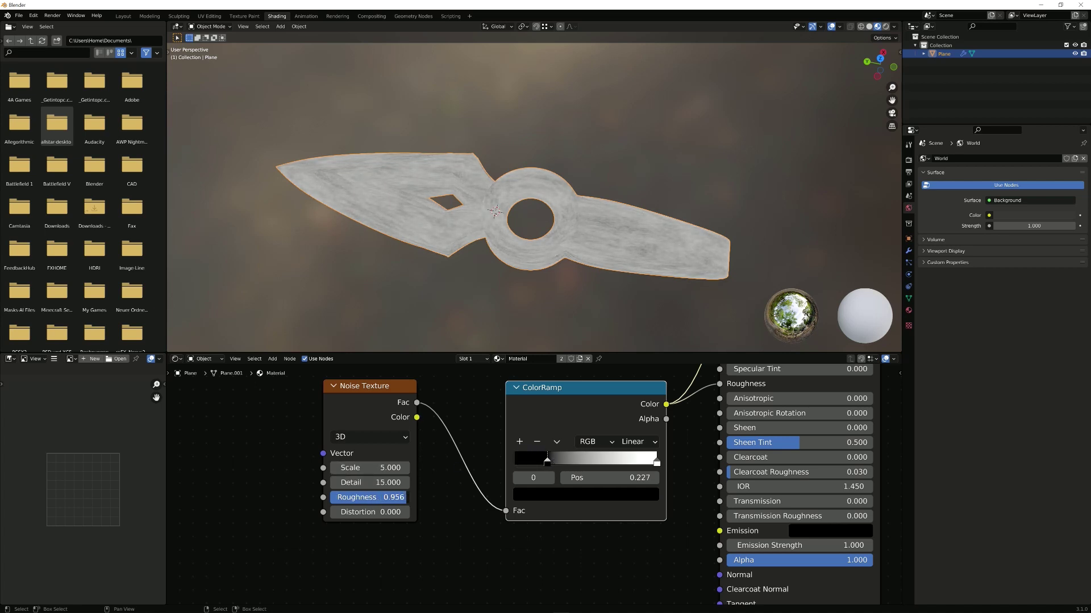
{"action": "scroll", "coordinate": [528, 307], "scroll_direction": "up", "scroll_amount": 4}
{"action": "middle_click_drag", "start_coordinate": [559, 318], "coordinate": [552, 290], "text": "shift"}
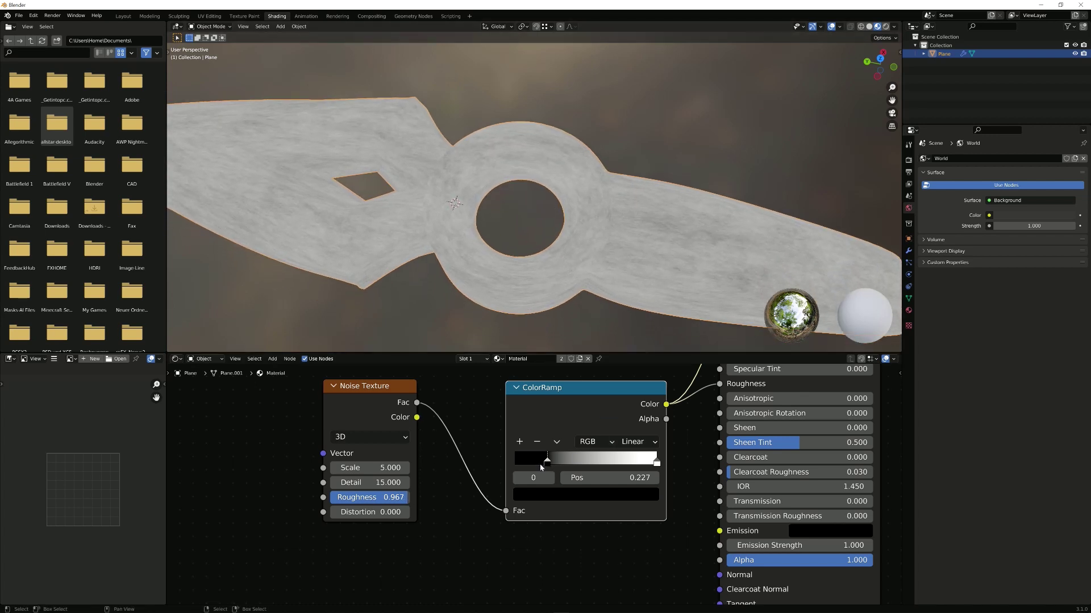
{"action": "left_click_drag", "start_coordinate": [554, 463], "coordinate": [565, 462]}
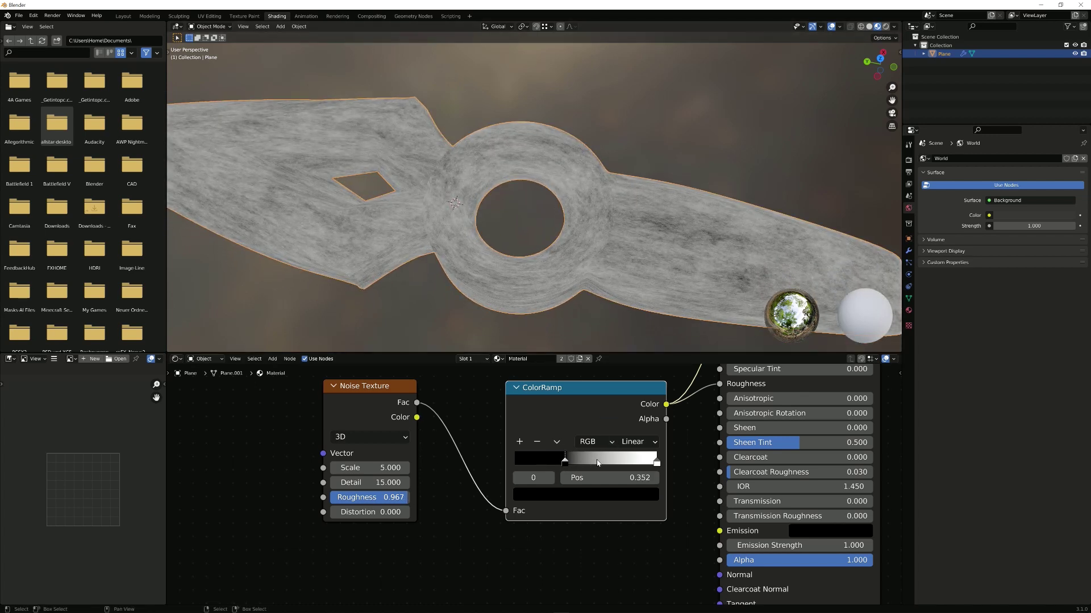
Step: Lighten the ColorRamp's black stop to a dark grey
{"action": "scroll", "coordinate": [597, 463], "scroll_direction": "down", "scroll_amount": 1}
{"action": "middle_click_drag", "start_coordinate": [588, 463], "coordinate": [556, 433]}
{"action": "left_click", "coordinate": [550, 461]}
{"action": "scroll", "coordinate": [544, 344], "scroll_direction": "up", "scroll_amount": 6}
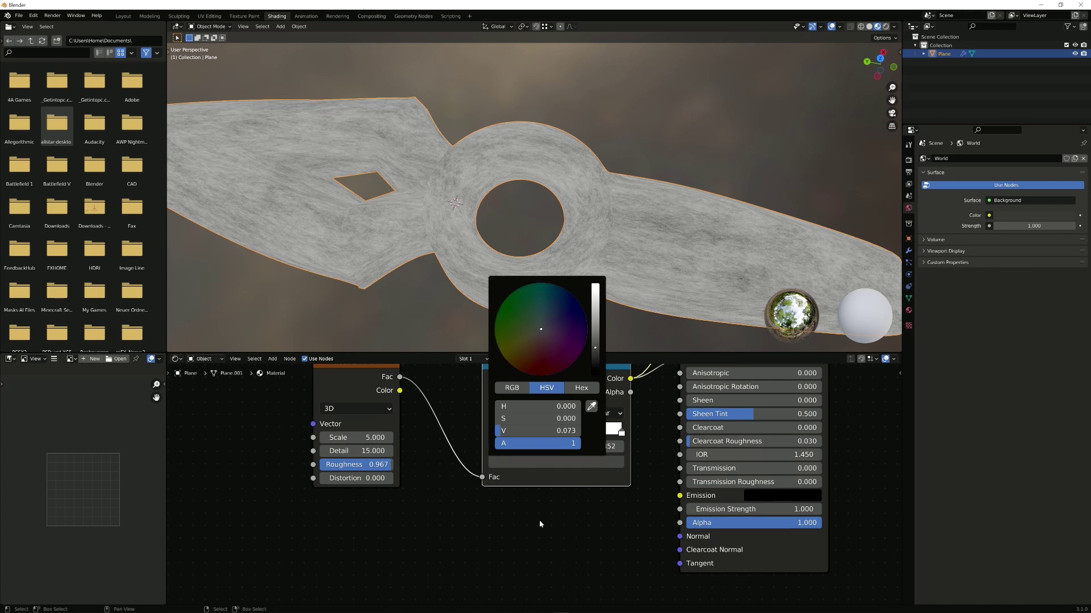
{"action": "left_click", "coordinate": [549, 462]}
{"action": "scroll", "coordinate": [546, 413], "scroll_direction": "up", "scroll_amount": 5}
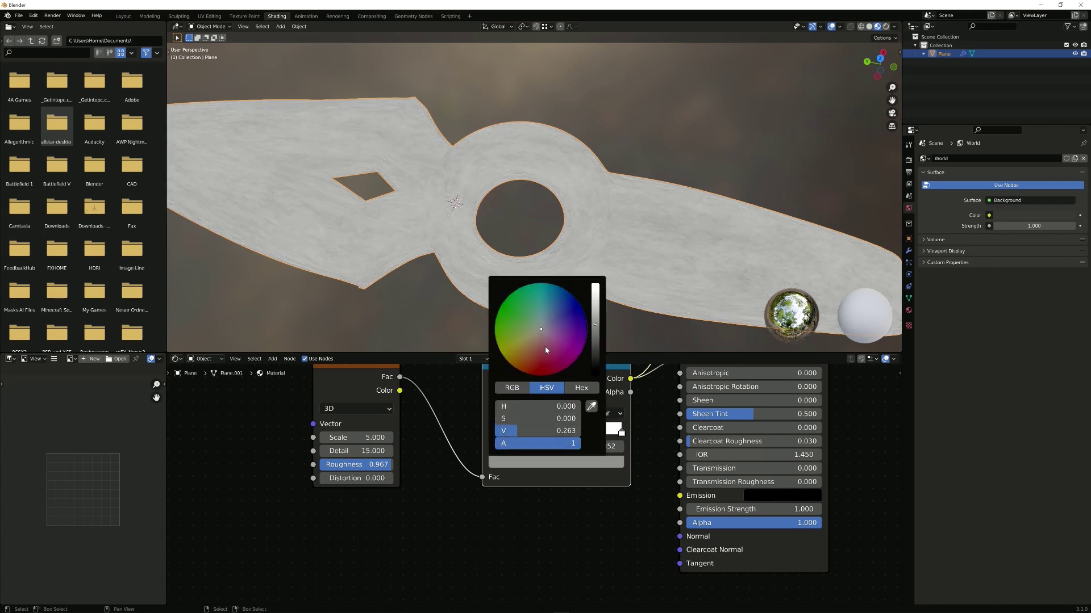
{"action": "scroll", "coordinate": [546, 353], "scroll_direction": "down", "scroll_amount": 3}
Step: Move the ColorRamp's white stop to about 0.845 and darken it to a light grey with a value of about 0.448
{"action": "left_click_drag", "start_coordinate": [620, 432], "coordinate": [588, 441]}
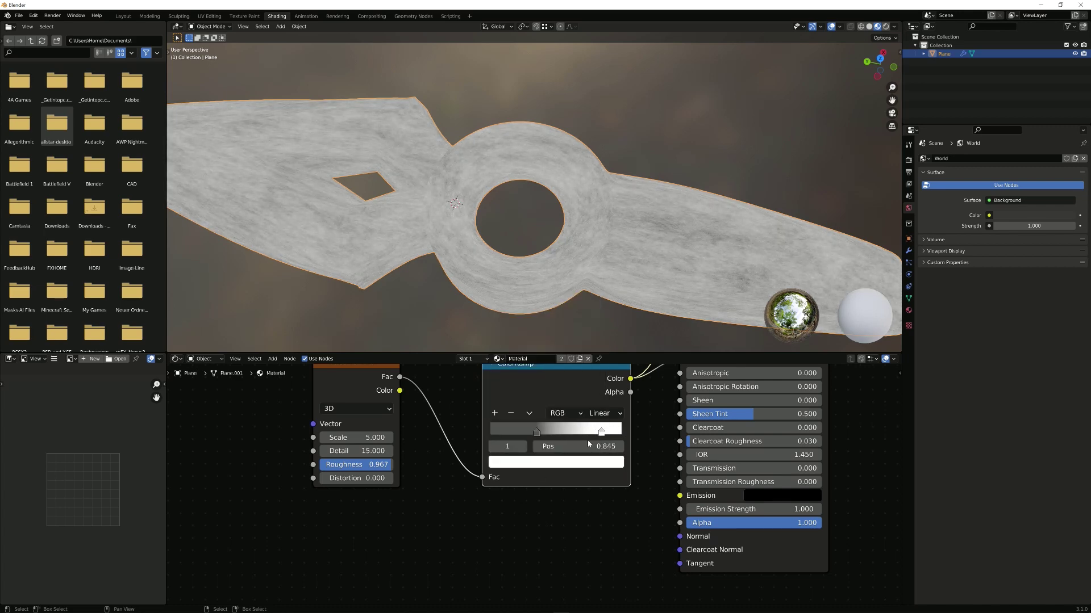
{"action": "left_click", "coordinate": [564, 463]}
{"action": "scroll", "coordinate": [560, 369], "scroll_direction": "down", "scroll_amount": 5}
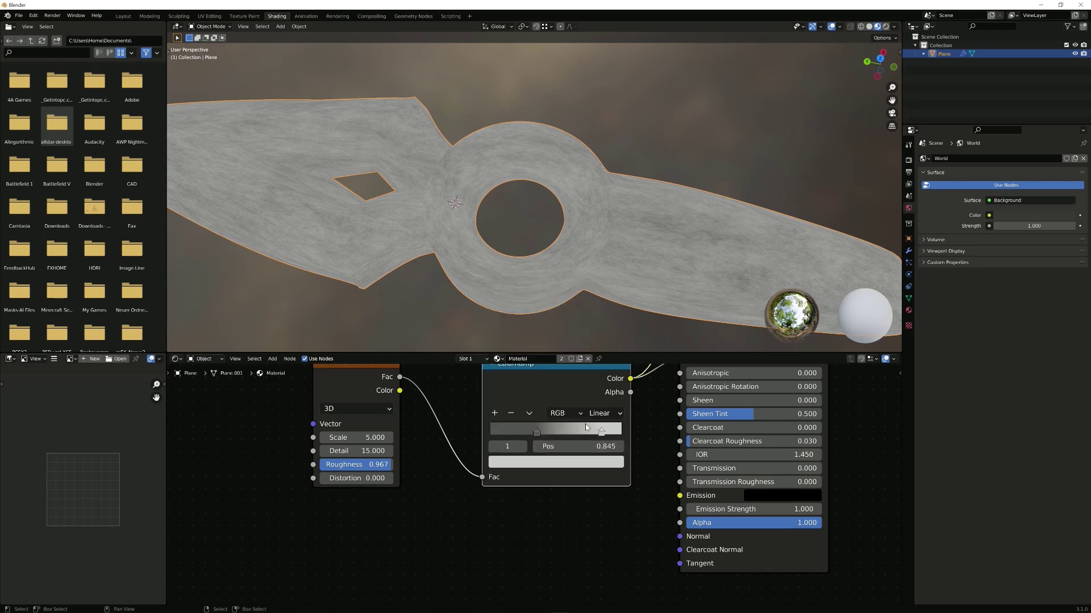
{"action": "left_click", "coordinate": [584, 462]}
{"action": "scroll", "coordinate": [559, 330], "scroll_direction": "down", "scroll_amount": 2}
{"action": "scroll", "coordinate": [562, 337], "scroll_direction": "up", "scroll_amount": 2}
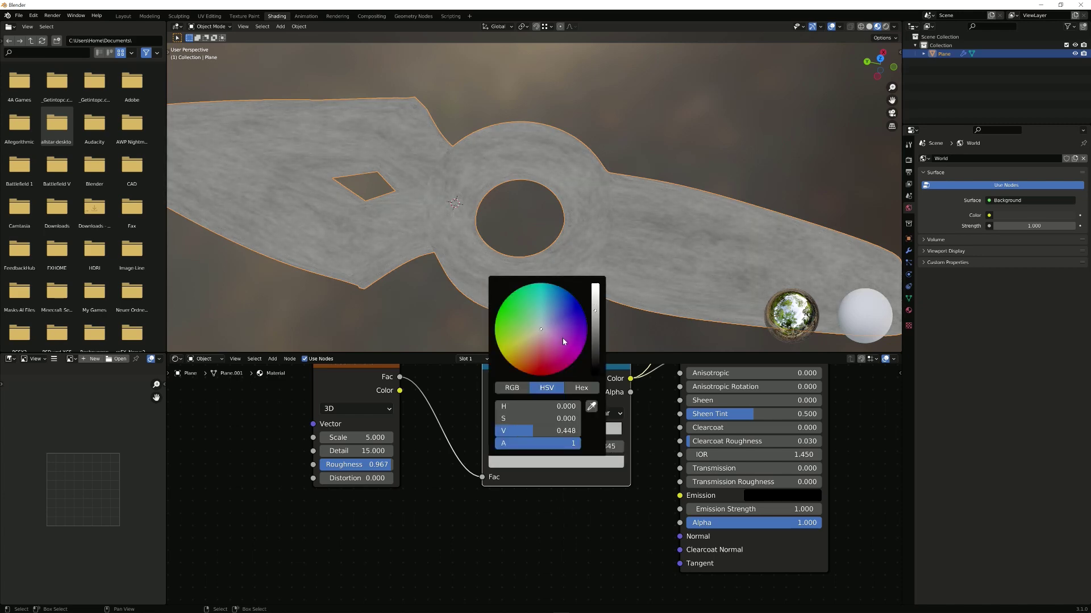
Step: Reposition the ColorRamp node between the noise and shader nodes, and preview the full Principled shader on the dagger again
{"action": "middle_click_drag", "start_coordinate": [634, 479], "coordinate": [517, 487]}
{"action": "scroll", "coordinate": [523, 486], "scroll_direction": "down", "scroll_amount": 4}
{"action": "left_click_drag", "start_coordinate": [482, 413], "coordinate": [481, 382]}
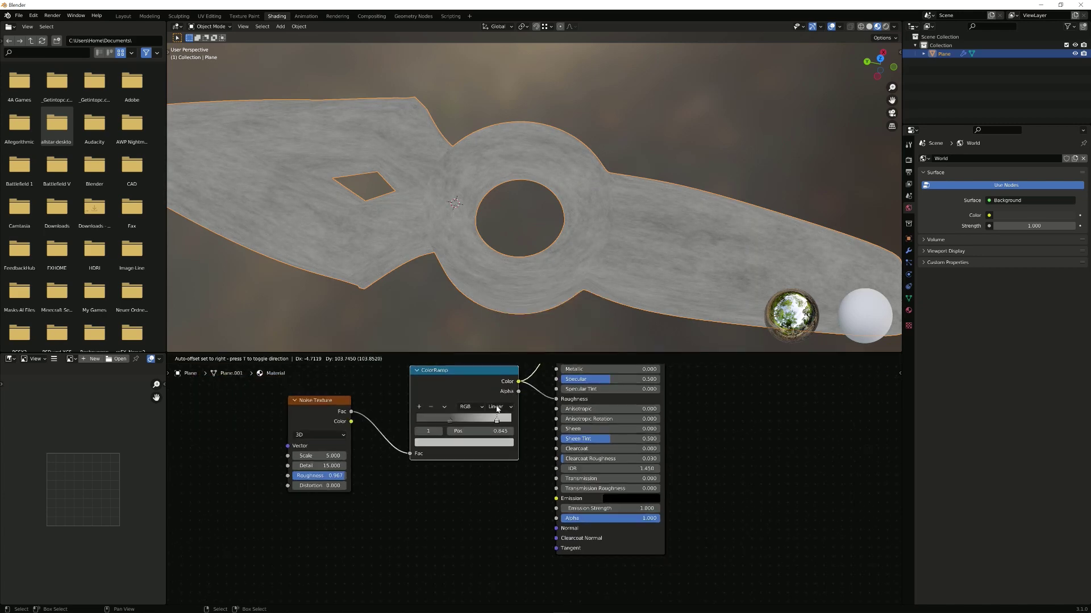
{"action": "middle_click_drag", "start_coordinate": [587, 444], "coordinate": [526, 485]}
{"action": "left_click", "coordinate": [576, 588], "text": "ctrl+shift"}
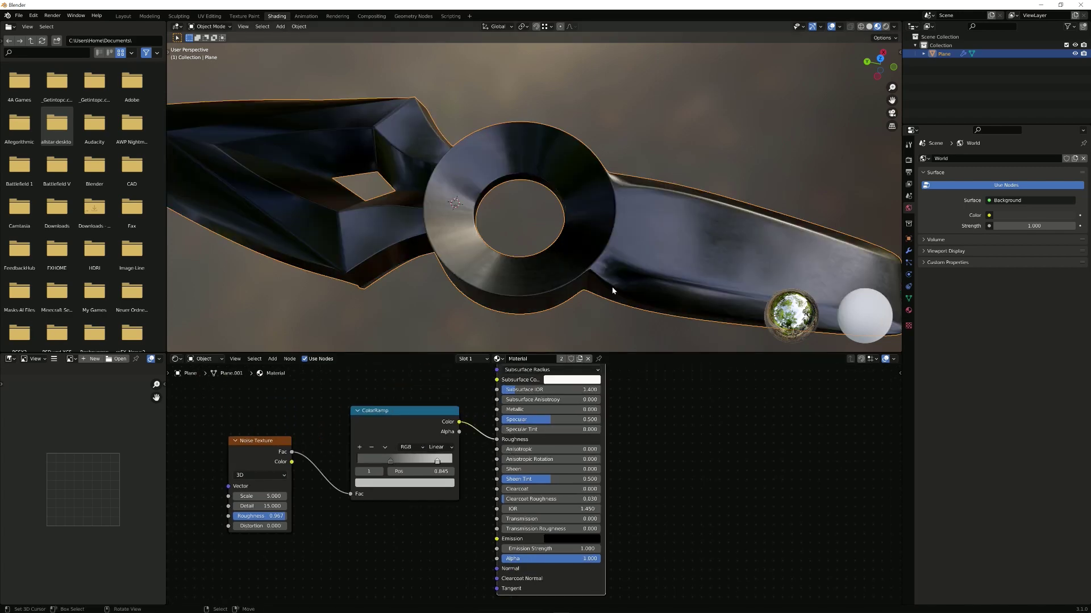
Step: Inspect the dagger's reflections up close and move the ColorRamp's light stop to about 0.788
{"action": "middle_click_drag", "start_coordinate": [614, 289], "coordinate": [555, 149]}
{"action": "scroll", "coordinate": [555, 148], "scroll_direction": "down", "scroll_amount": 3}
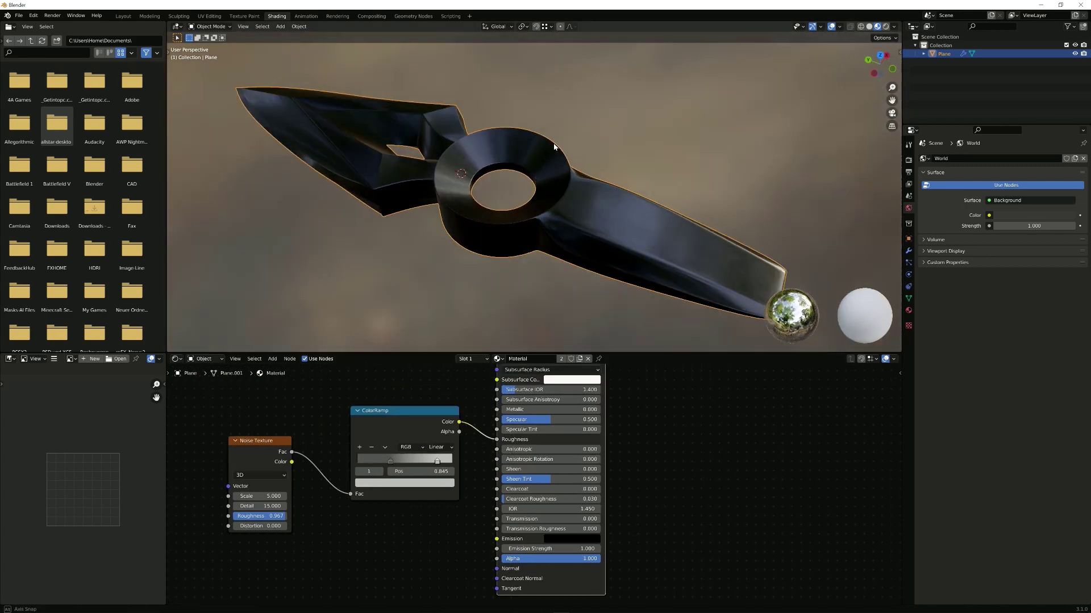
{"action": "scroll", "coordinate": [553, 173], "scroll_direction": "up", "scroll_amount": 6}
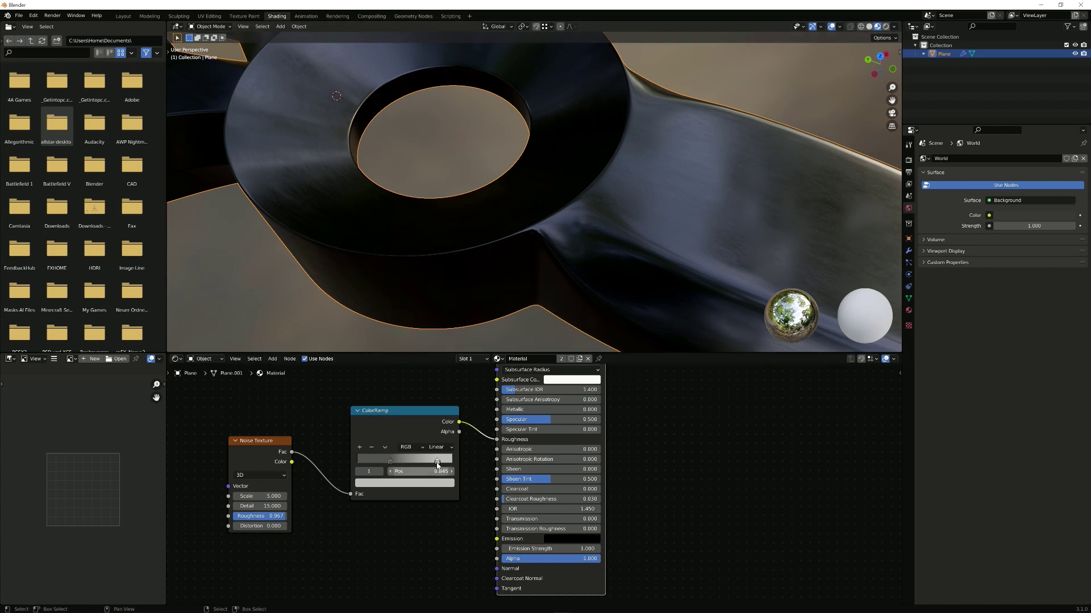
{"action": "mouse_move", "coordinate": [437, 464]}
{"action": "left_mouse_down"}
{"action": "mouse_move", "coordinate": [411, 461]}
{"action": "mouse_move", "coordinate": [437, 464]}
{"action": "left_mouse_up"}
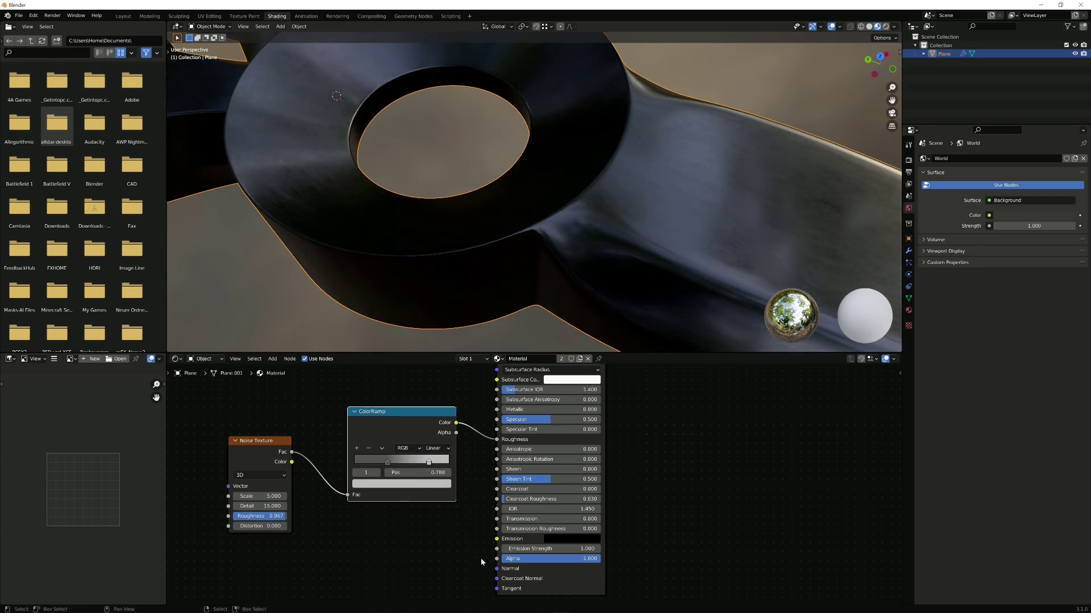
Step: In Edit Mode, select the narrow face loop running along the blade's outer bevel from its rear corner
{"action": "scroll", "coordinate": [490, 391], "scroll_direction": "down", "scroll_amount": 2}
{"action": "scroll", "coordinate": [496, 278], "scroll_direction": "down", "scroll_amount": 1}
{"action": "middle_click_drag", "start_coordinate": [496, 278], "coordinate": [604, 279], "text": "shift"}
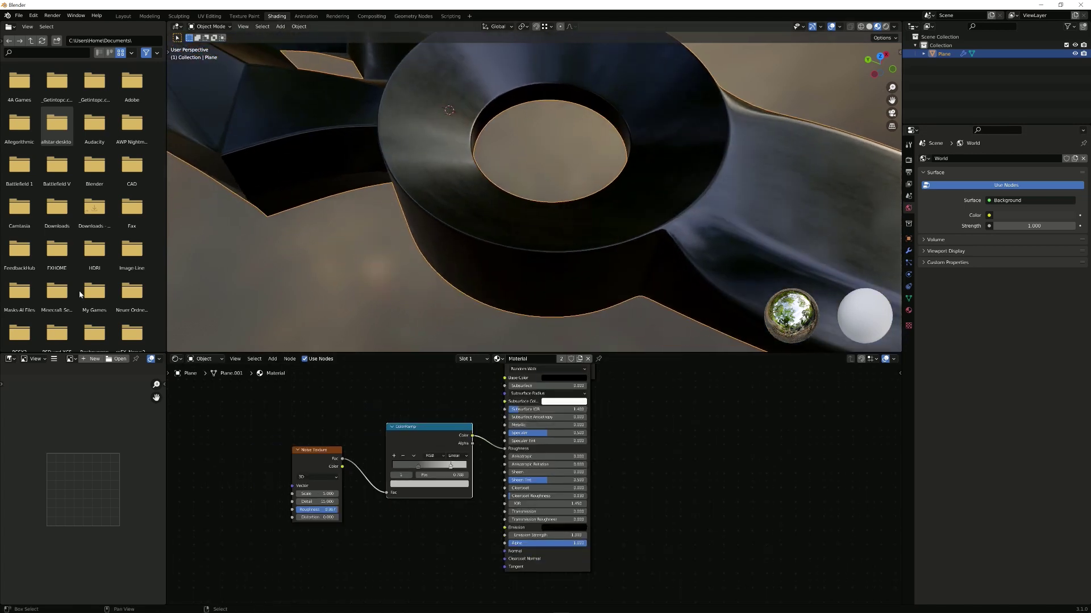
{"action": "scroll", "coordinate": [446, 251], "scroll_direction": "down", "scroll_amount": 5}
{"action": "middle_click_drag", "start_coordinate": [445, 250], "coordinate": [568, 242]}
{"action": "middle_click_drag", "start_coordinate": [568, 241], "coordinate": [572, 158], "text": "shift"}
{"action": "key", "text": "Tab"}
{"action": "middle_click_drag", "start_coordinate": [550, 202], "coordinate": [530, 223]}
{"action": "scroll", "coordinate": [530, 223], "scroll_direction": "up", "scroll_amount": 5}
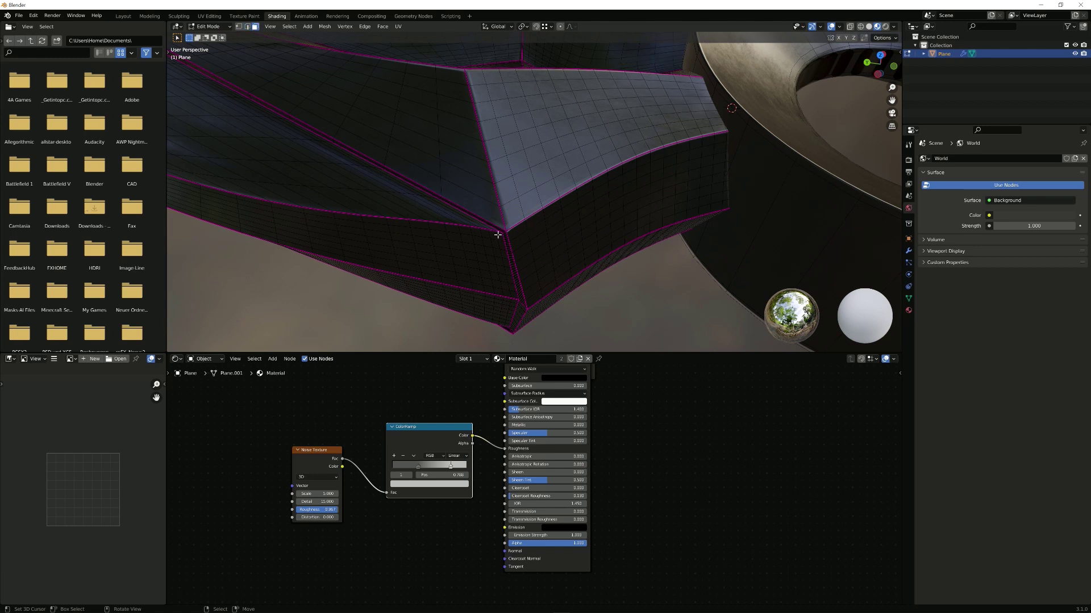
{"action": "scroll", "coordinate": [497, 234], "scroll_direction": "up", "scroll_amount": 4}
{"action": "left_click", "coordinate": [505, 233], "text": "alt"}
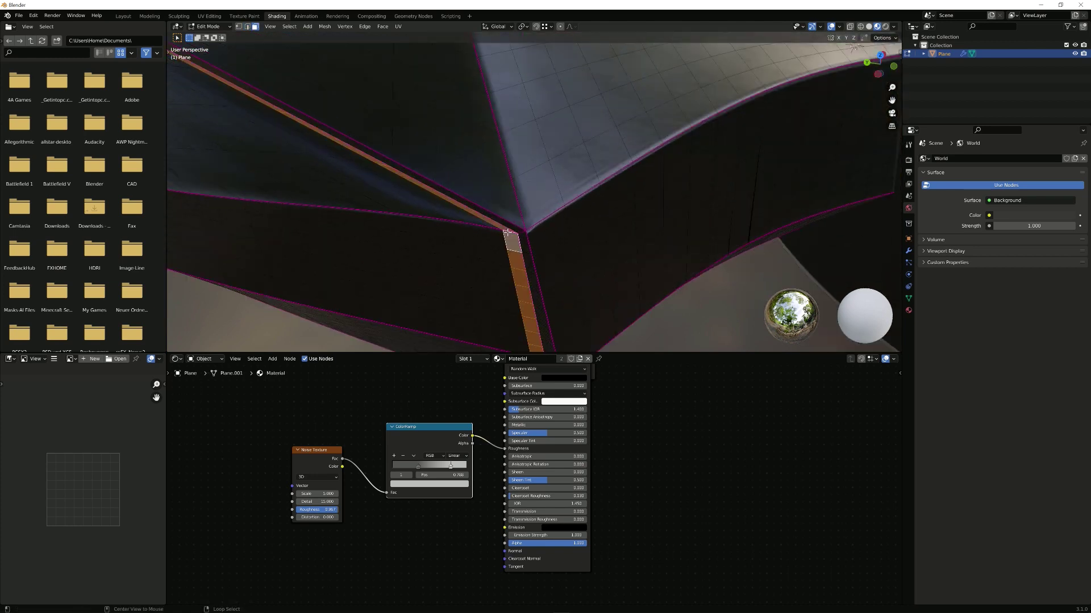
{"action": "left_click", "coordinate": [475, 228], "text": "alt+shift"}
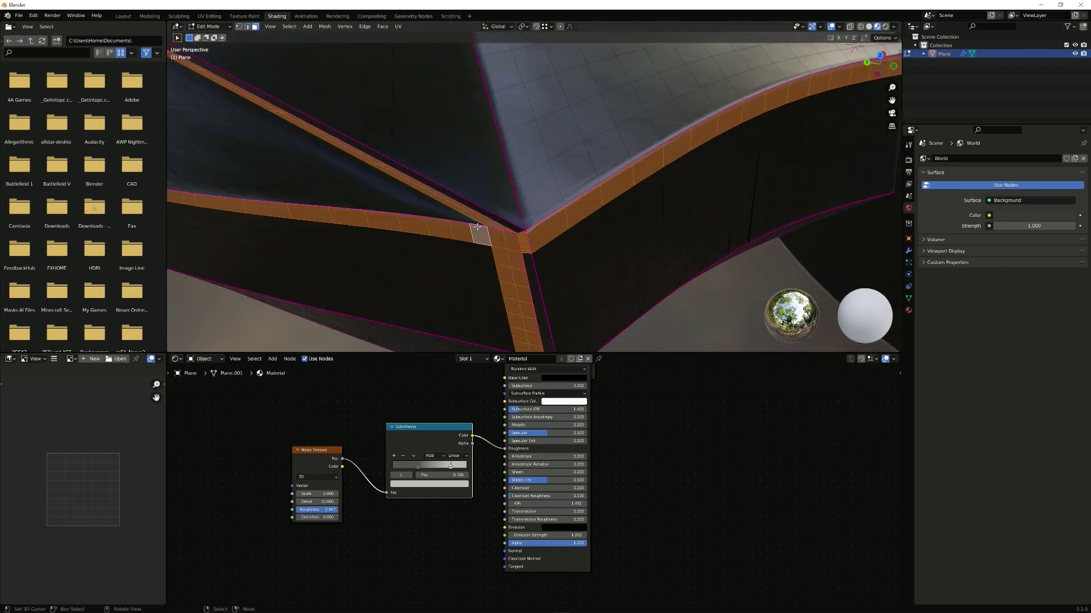
{"action": "key", "text": "ctrl+z"}
Step: Extend the selection with the neighbouring parallel face loops along the blade's outer bevel
{"action": "right_click", "coordinate": [478, 225], "text": "alt+shift"}
{"action": "right_click", "coordinate": [459, 224], "text": "alt+shift"}
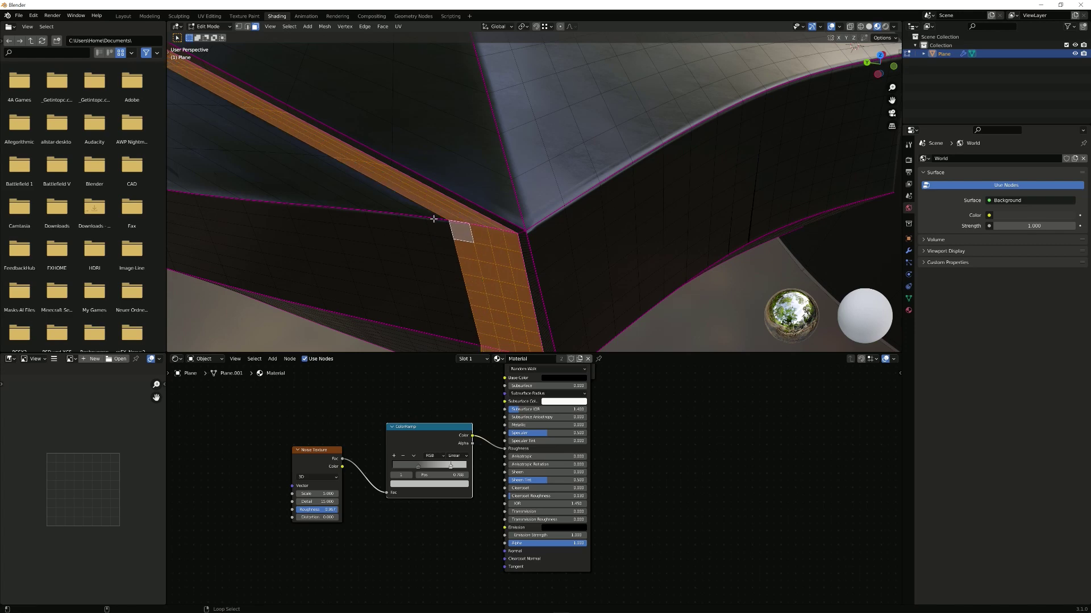
{"action": "right_click", "coordinate": [434, 218], "text": "alt+shift"}
{"action": "right_click", "coordinate": [411, 217], "text": "alt+shift"}
{"action": "right_click", "coordinate": [383, 213], "text": "alt+shift"}
{"action": "right_click", "coordinate": [350, 209], "text": "alt+shift"}
Step: In a wireframe top view, circle-select the remaining faces along both outer edges toward the blade tip
{"action": "middle_click_drag", "start_coordinate": [347, 209], "coordinate": [406, 205], "text": "shift"}
{"action": "scroll", "coordinate": [359, 192], "scroll_direction": "down", "scroll_amount": 6}
{"action": "key", "text": "KP_7"}
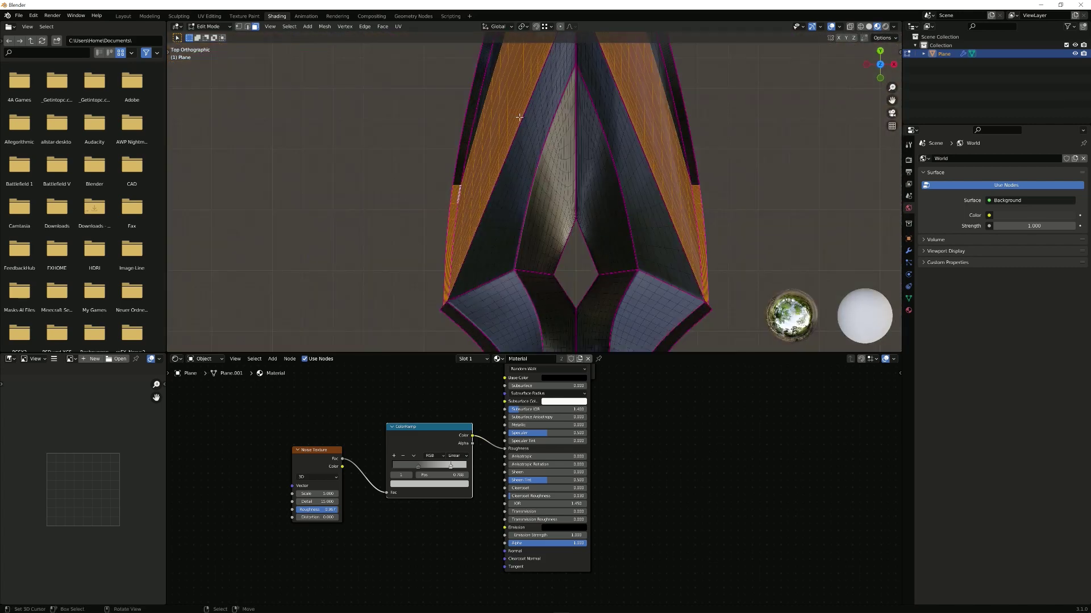
{"action": "middle_click_drag", "start_coordinate": [520, 117], "coordinate": [479, 261], "text": "shift"}
{"action": "left_click", "coordinate": [860, 26]}
{"action": "scroll", "coordinate": [606, 164], "scroll_direction": "down", "scroll_amount": 2}
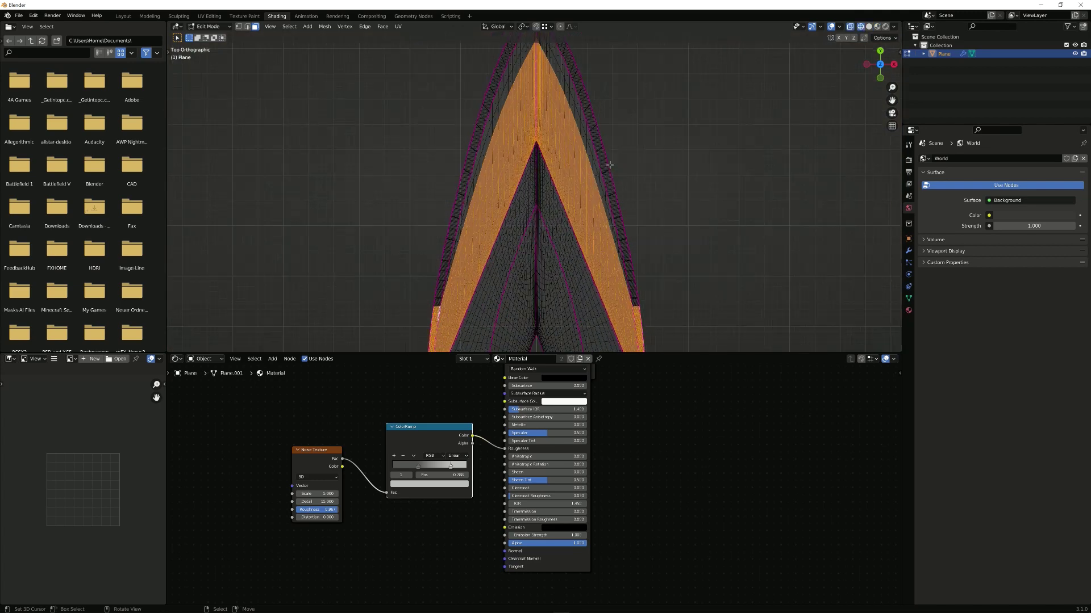
{"action": "key", "text": "c"}
{"action": "mouse_move", "coordinate": [465, 257]}
{"action": "left_mouse_down"}
{"action": "mouse_move", "coordinate": [431, 273]}
{"action": "mouse_move", "coordinate": [462, 122]}
{"action": "mouse_move", "coordinate": [445, 254]}
{"action": "mouse_move", "coordinate": [455, 216]}
{"action": "left_mouse_up"}
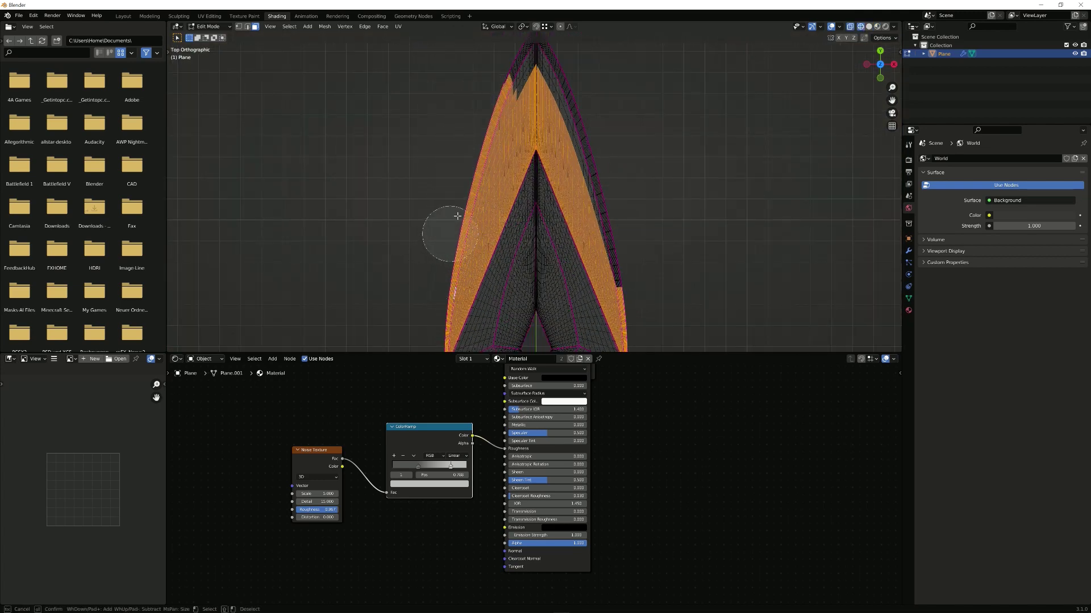
{"action": "middle_click_drag", "start_coordinate": [508, 94], "coordinate": [460, 172], "text": "shift"}
{"action": "mouse_move", "coordinate": [460, 172]}
{"action": "left_mouse_down"}
{"action": "mouse_move", "coordinate": [476, 135]}
{"action": "mouse_move", "coordinate": [543, 230]}
{"action": "mouse_move", "coordinate": [565, 294]}
{"action": "left_mouse_up"}
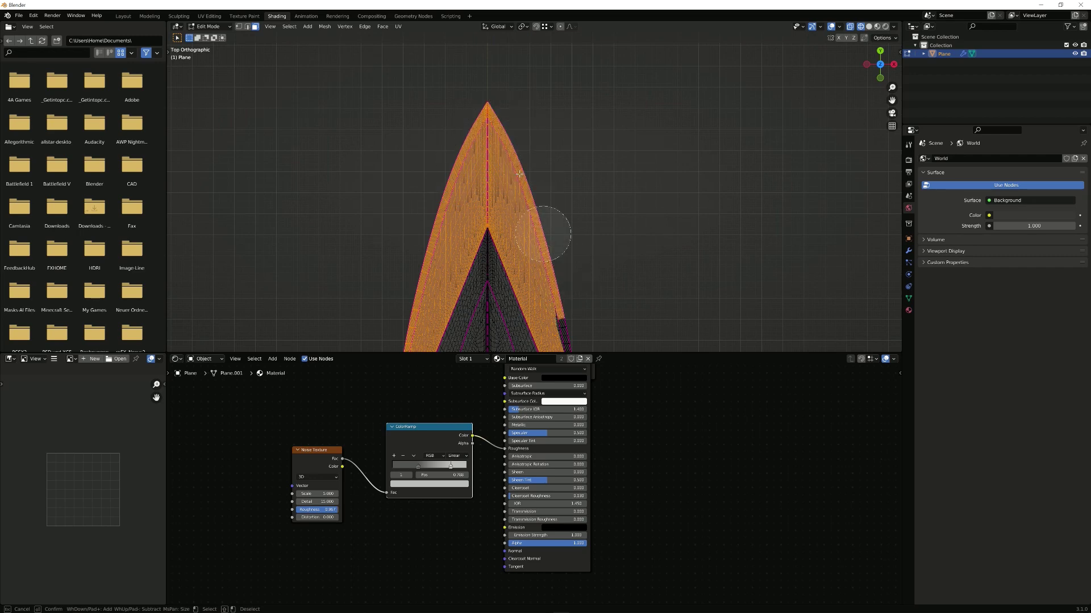
{"action": "right_click", "coordinate": [577, 264]}
Step: Circle-select the missed faces in the gap along the blade's outer edge, and return to solid shading
{"action": "middle_click_drag", "start_coordinate": [587, 305], "coordinate": [523, 147], "text": "shift"}
{"action": "scroll", "coordinate": [523, 147], "scroll_direction": "up", "scroll_amount": 2}
{"action": "key", "text": "c"}
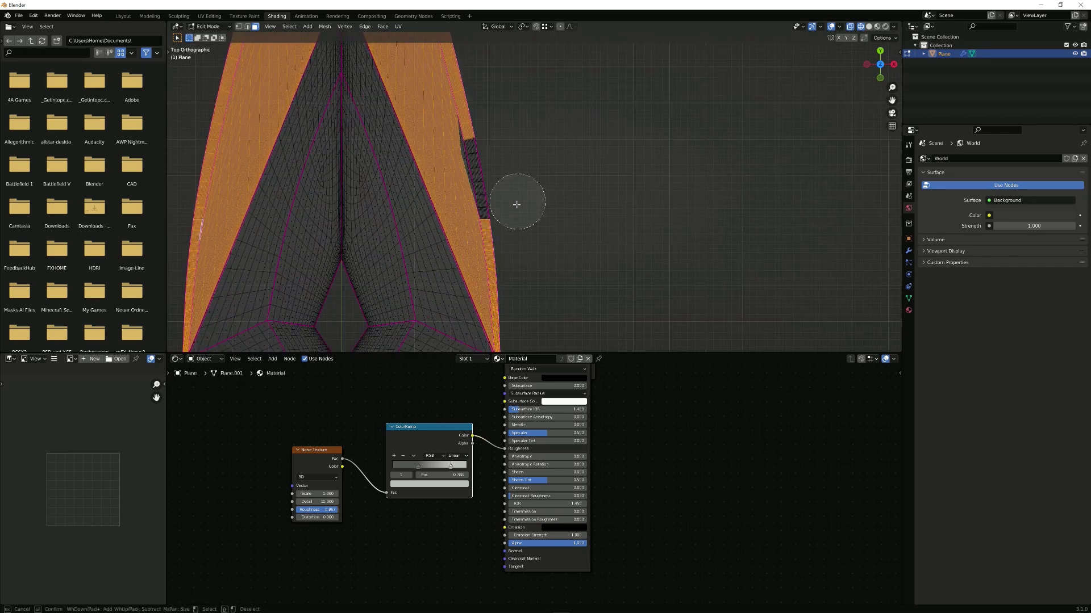
{"action": "key", "text": "Escape"}
{"action": "scroll", "coordinate": [613, 201], "scroll_direction": "down", "scroll_amount": 3}
{"action": "mouse_move", "coordinate": [613, 200]}
{"action": "middle_mouse_down"}
{"action": "mouse_move", "coordinate": [528, 121]}
{"action": "mouse_move", "coordinate": [888, 55]}
{"action": "mouse_move", "coordinate": [633, 82]}
{"action": "mouse_move", "coordinate": [710, 114]}
{"action": "middle_mouse_up"}
{"action": "left_click", "coordinate": [869, 26]}
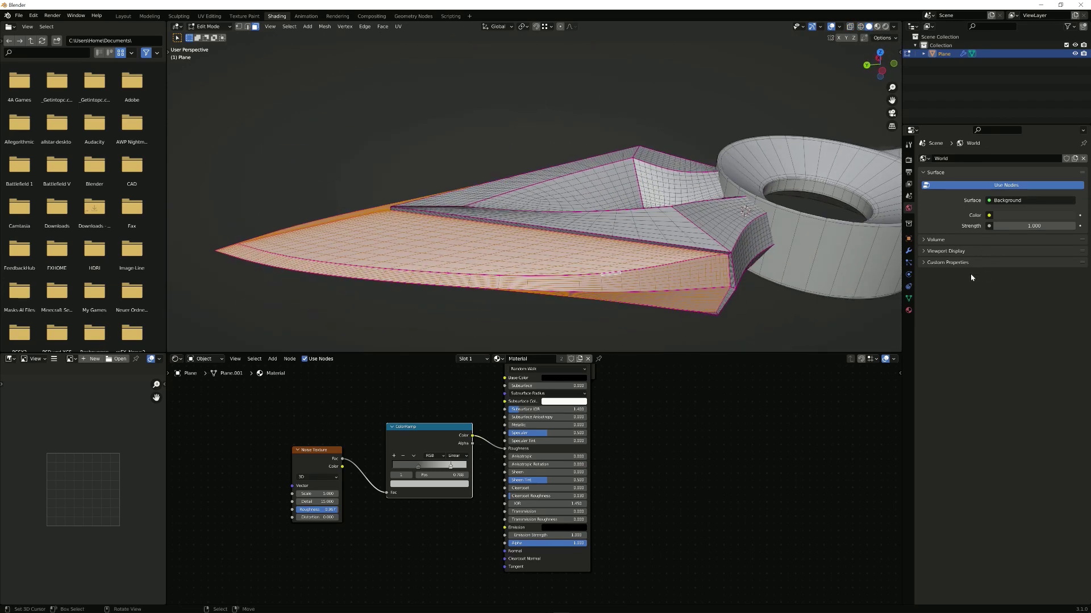
Step: Add a second material slot, assign it to the selected blade-edge faces, and create a new material in it
{"action": "left_click", "coordinate": [908, 310]}
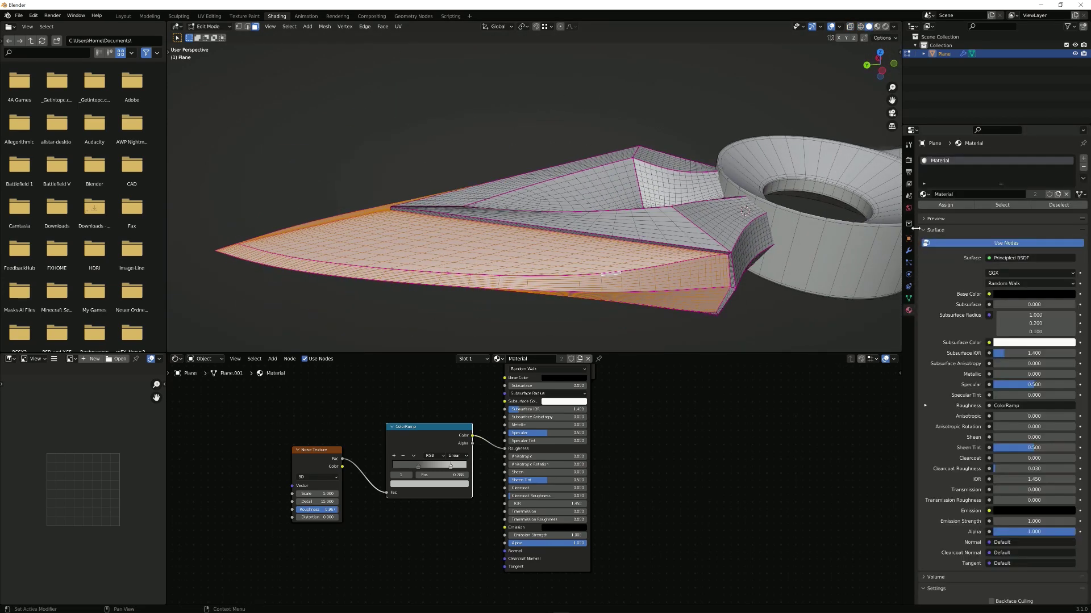
{"action": "left_click", "coordinate": [1083, 159]}
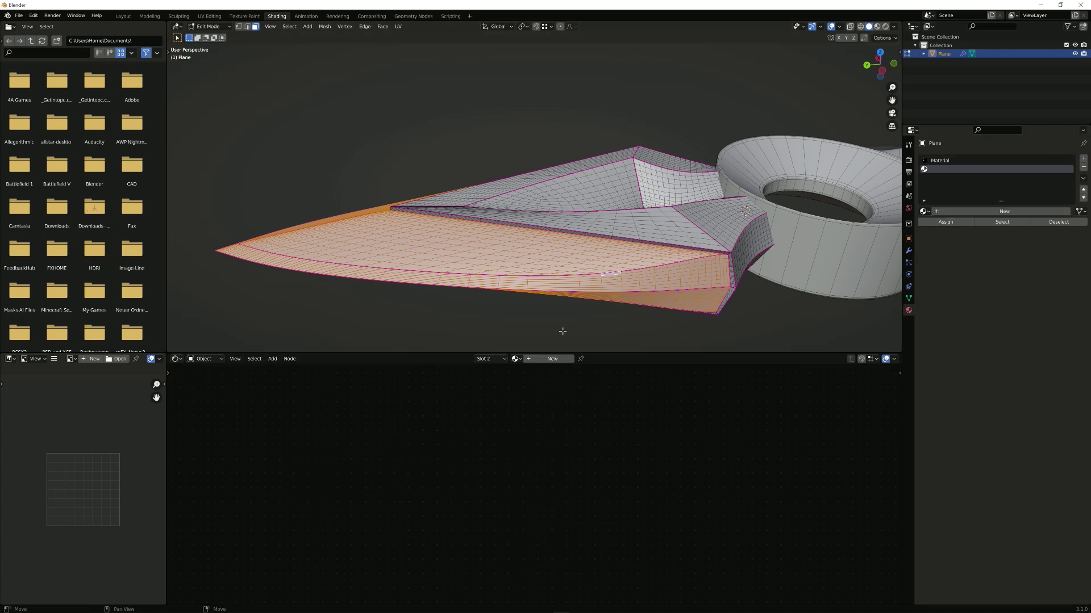
{"action": "key", "text": "Tab"}
{"action": "left_click", "coordinate": [877, 27]}
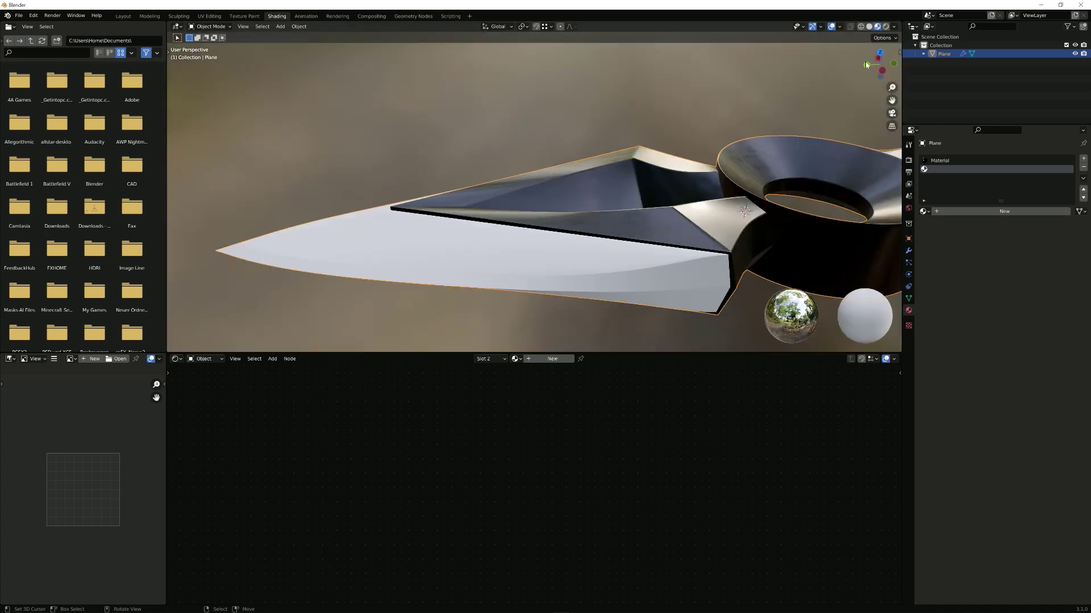
{"action": "left_click", "coordinate": [547, 359]}
{"action": "scroll", "coordinate": [551, 440], "scroll_direction": "up", "scroll_amount": 3}
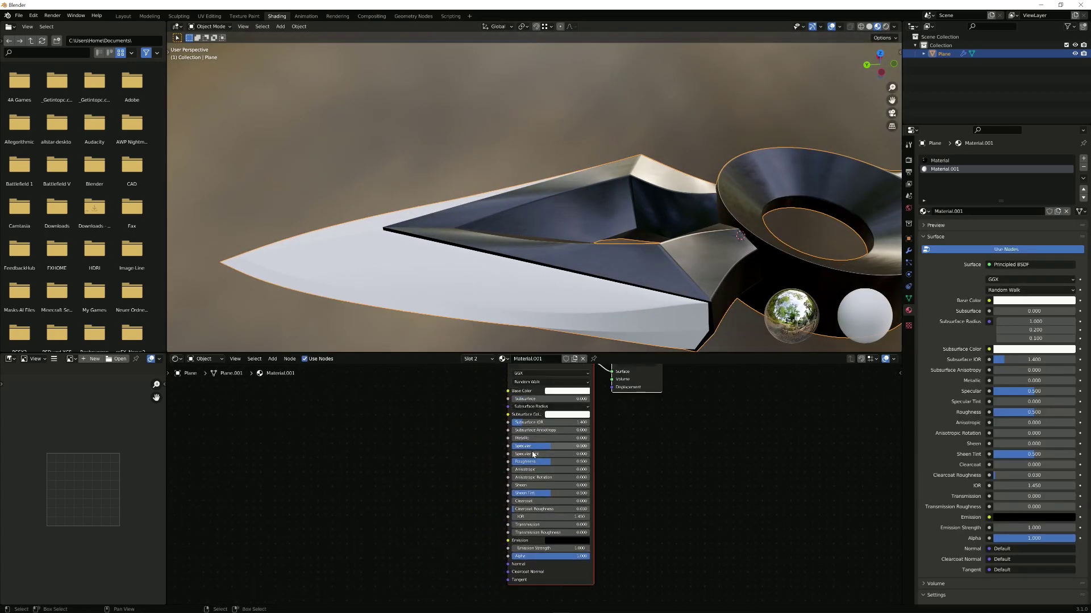
Step: Set the blade-edge material's Metallic to 1.000 and copy the Noise Texture and ColorRamp nodes from the first material into it
{"action": "left_click_drag", "start_coordinate": [551, 438], "coordinate": [591, 438]}
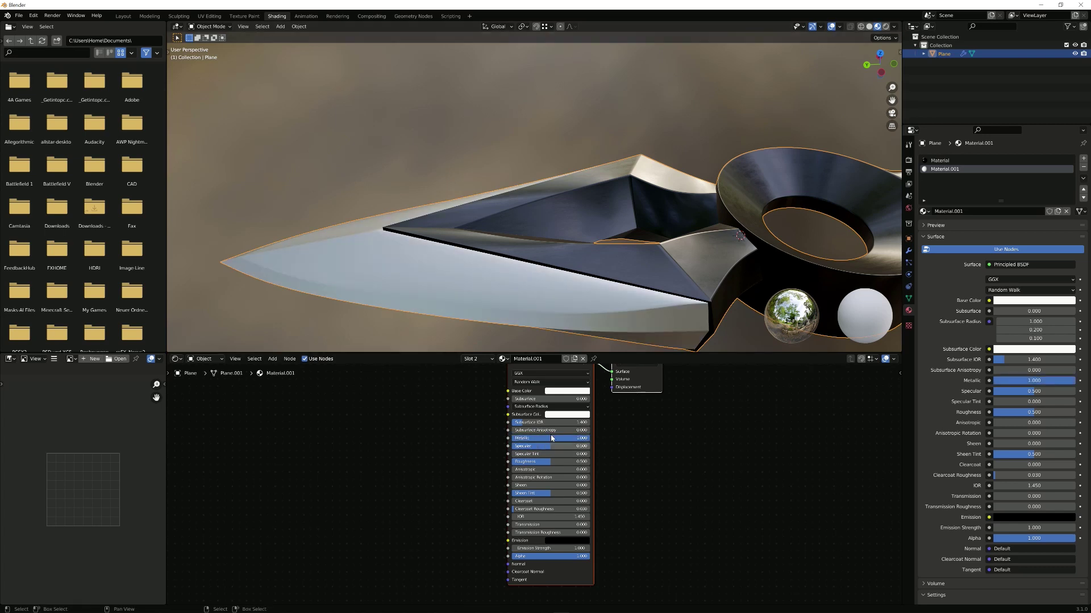
{"action": "left_click", "coordinate": [954, 160]}
{"action": "left_click_drag", "start_coordinate": [458, 544], "coordinate": [248, 387]}
{"action": "left_click_drag", "start_coordinate": [529, 523], "coordinate": [215, 402]}
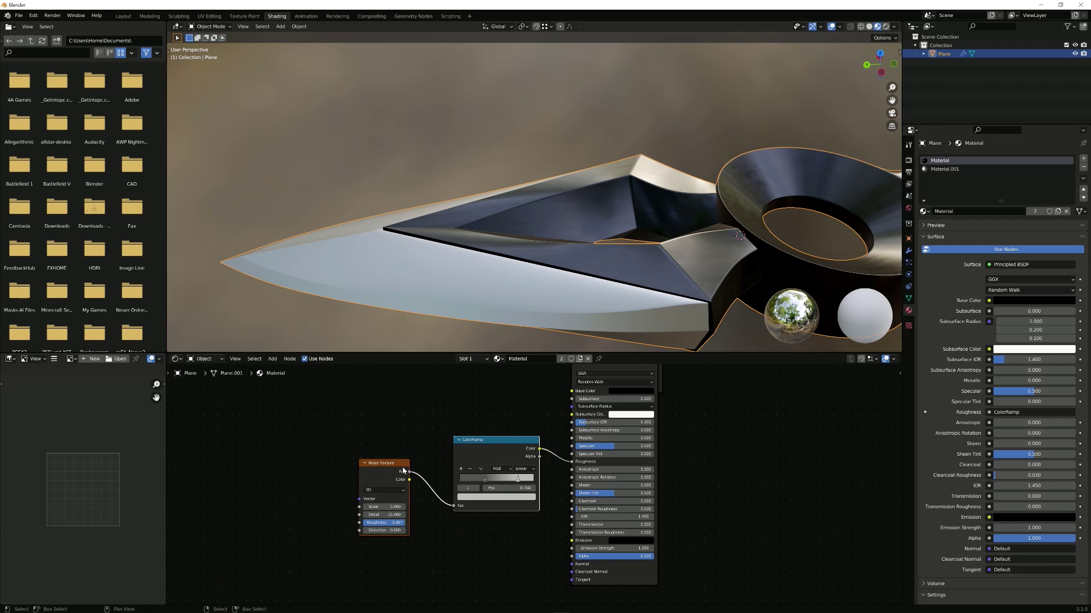
{"action": "left_click", "coordinate": [386, 475], "text": "shift"}
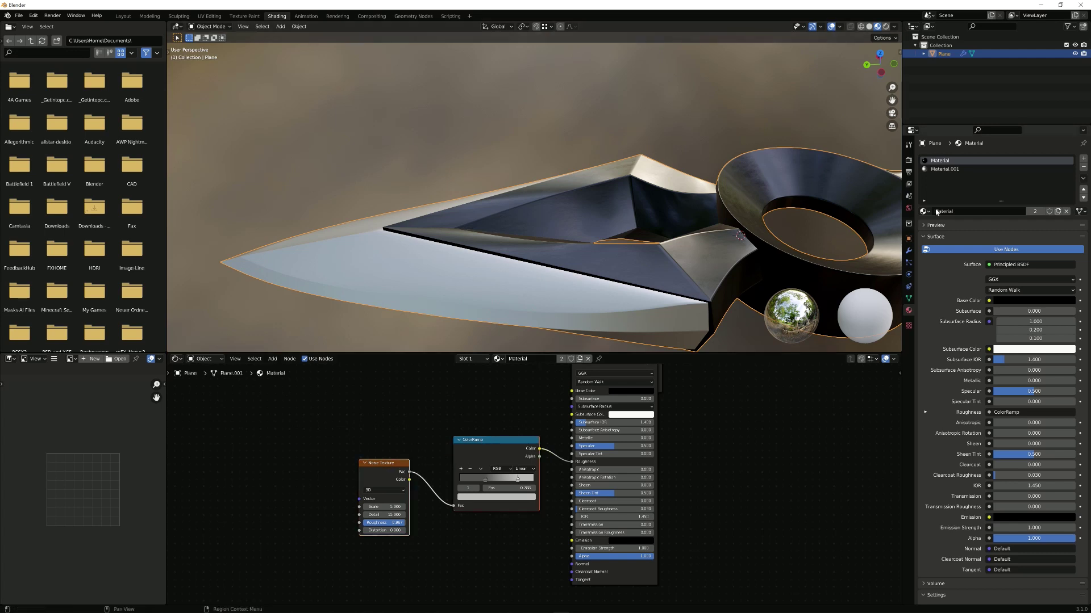
{"action": "left_click", "coordinate": [968, 170]}
{"action": "key", "text": "ctrl+v"}
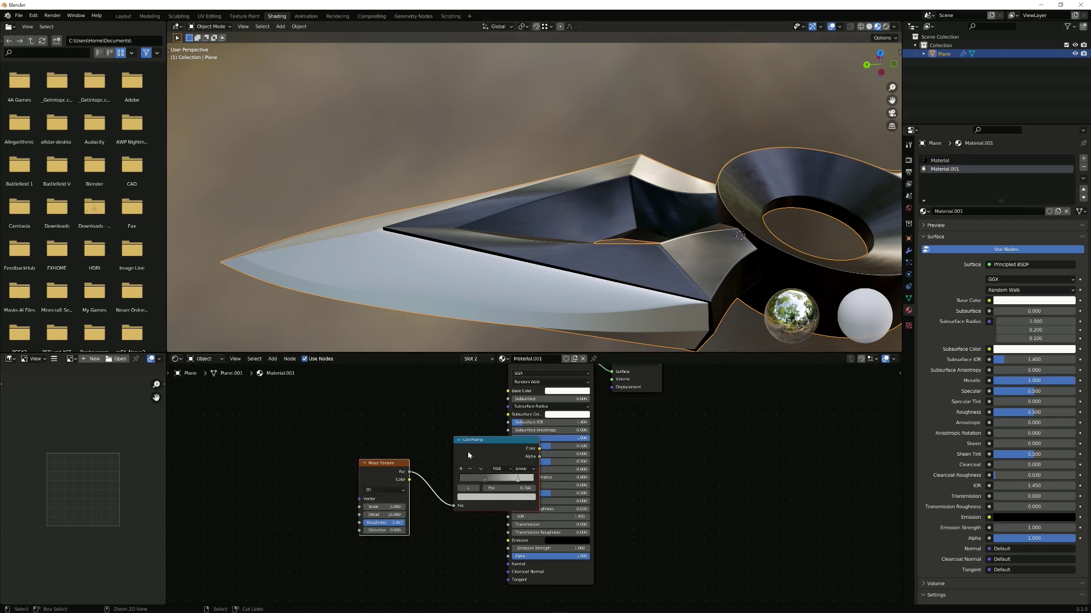
Step: Place the copied nodes beside the Principled BSDF and connect the ColorRamp's Color output to the Roughness input
{"action": "mouse_move", "coordinate": [487, 465]}
{"action": "left_mouse_down"}
{"action": "mouse_move", "coordinate": [442, 454]}
{"action": "mouse_move", "coordinate": [508, 438]}
{"action": "left_mouse_up"}
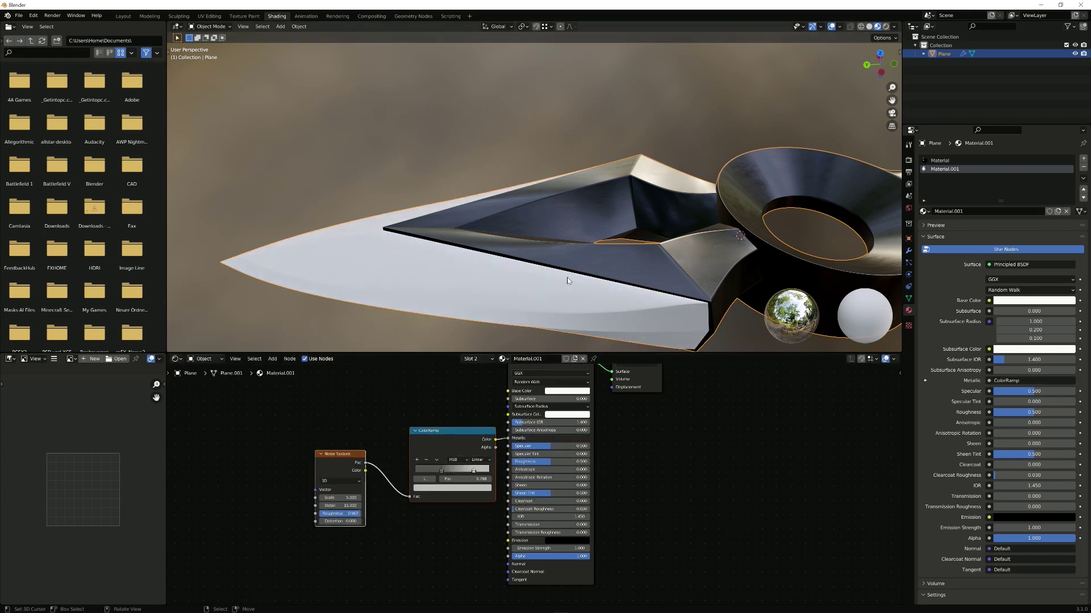
{"action": "middle_click_drag", "start_coordinate": [568, 279], "coordinate": [515, 424]}
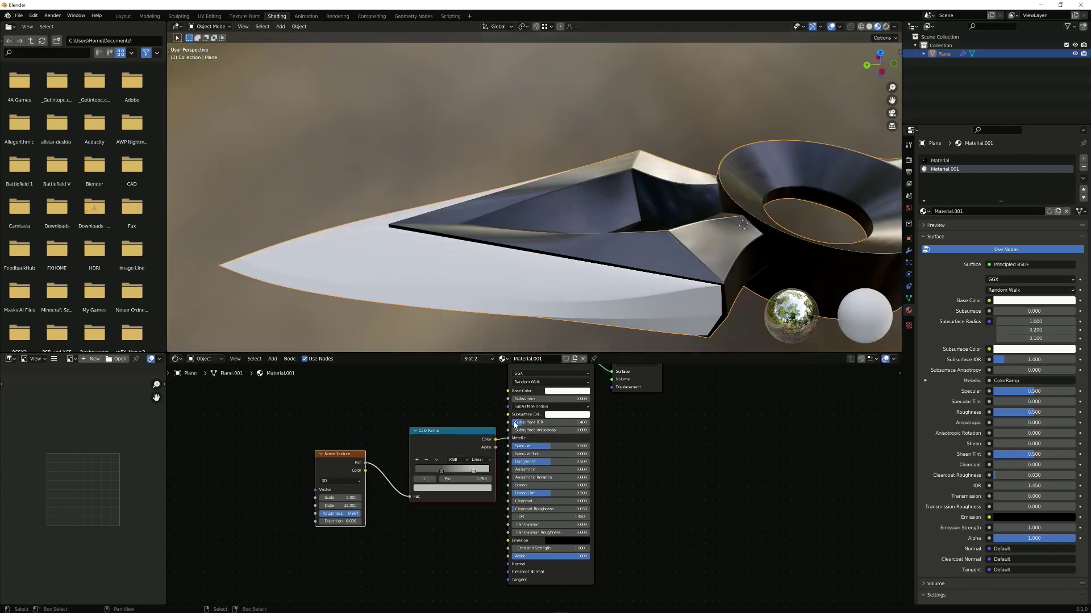
{"action": "left_click_drag", "start_coordinate": [508, 440], "coordinate": [450, 452]}
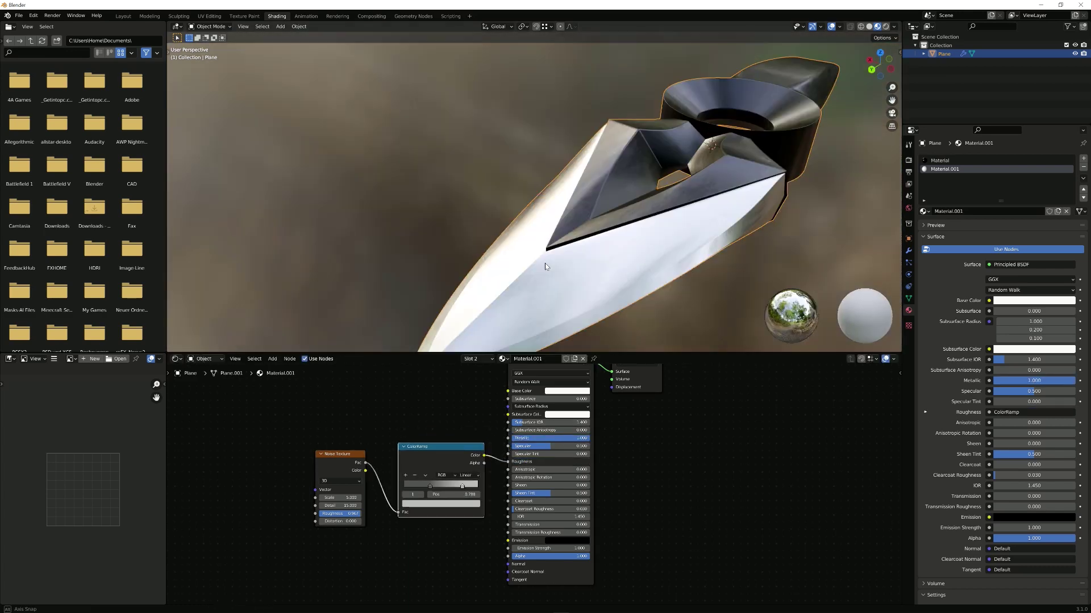
{"action": "scroll", "coordinate": [577, 185], "scroll_direction": "up", "scroll_amount": 3}
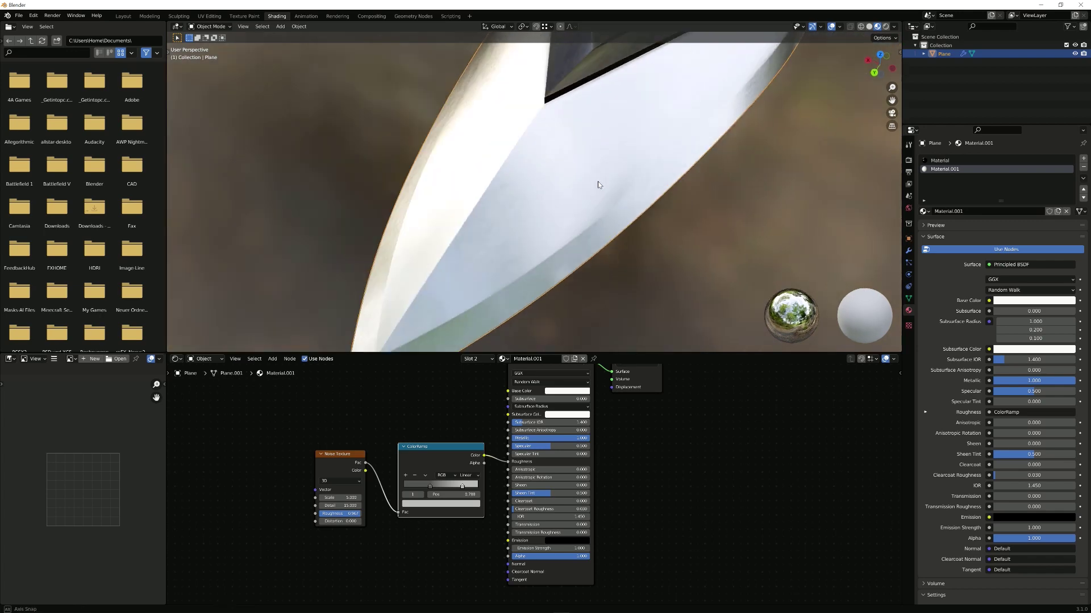